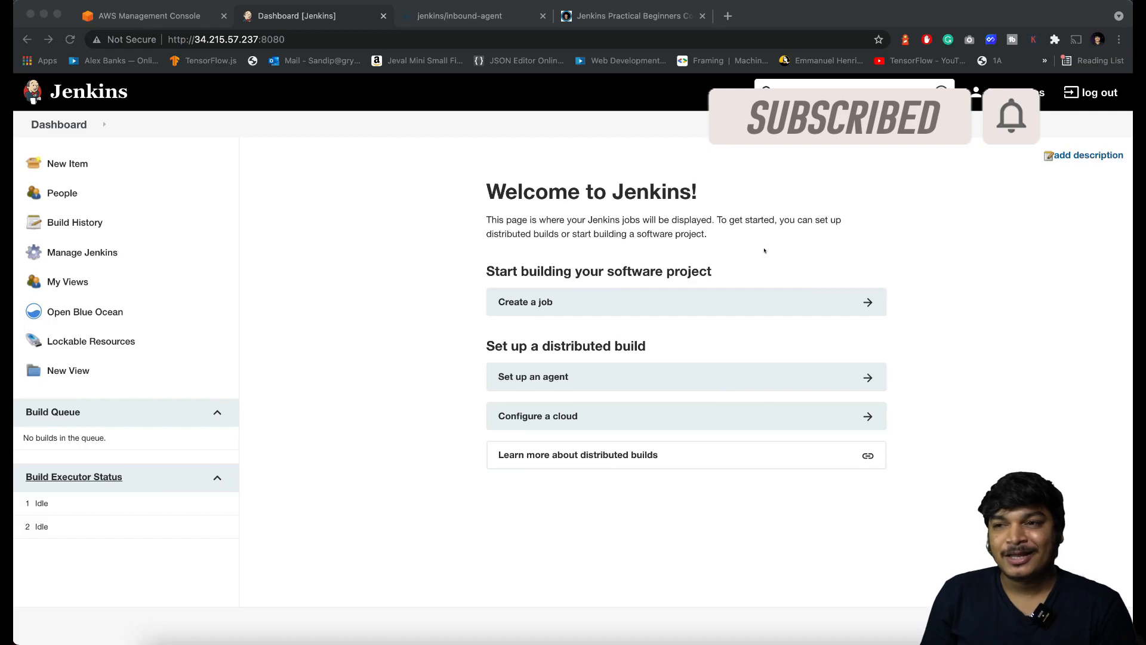
click(765, 251)
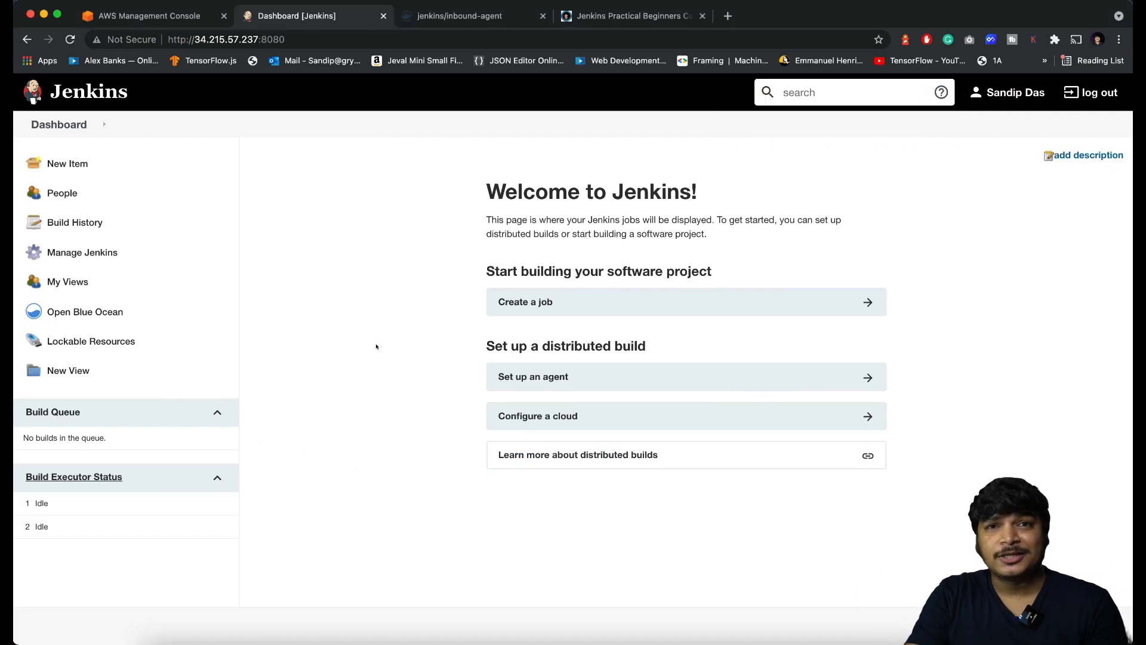
click(621, 15)
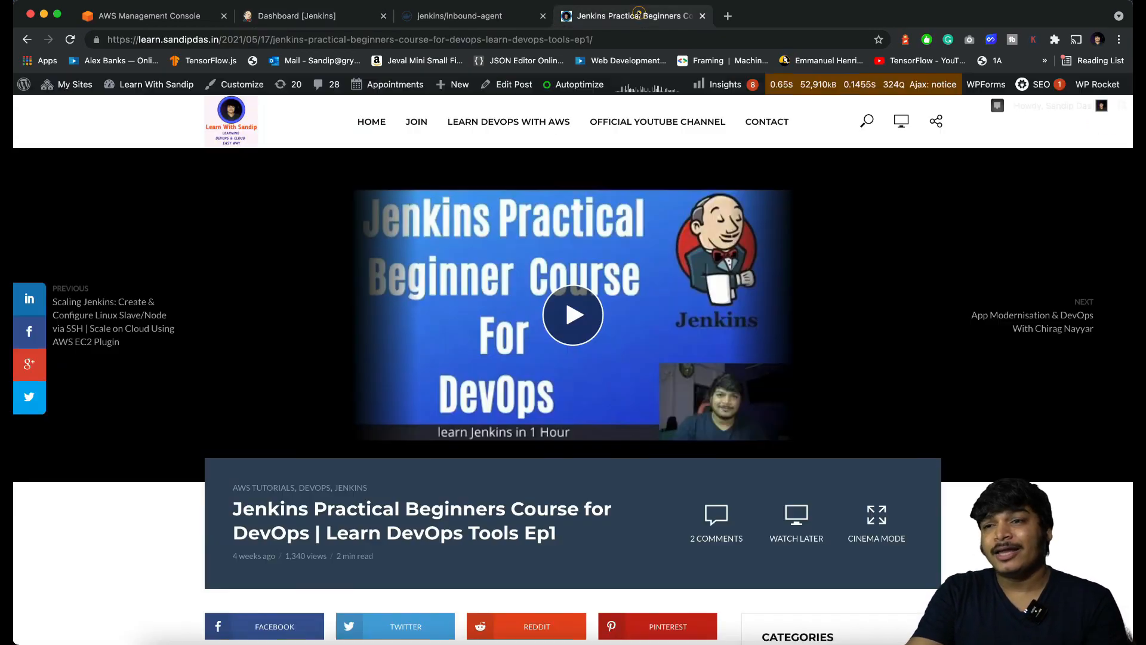
scroll(481, 397, down, 6)
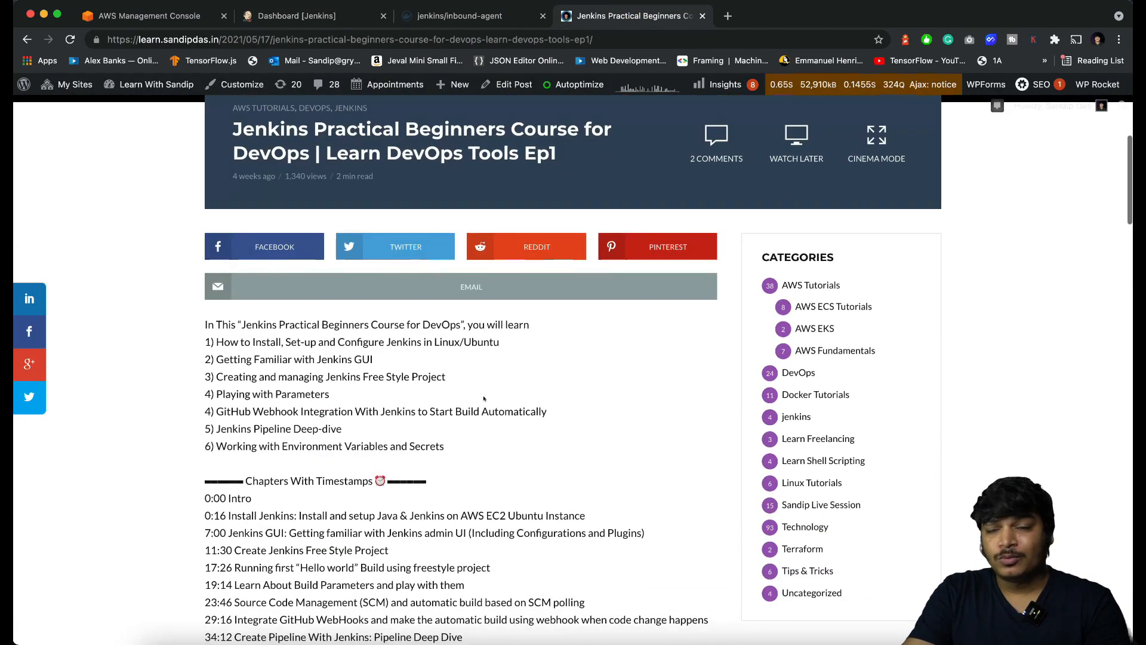
scroll(472, 358, up, 6)
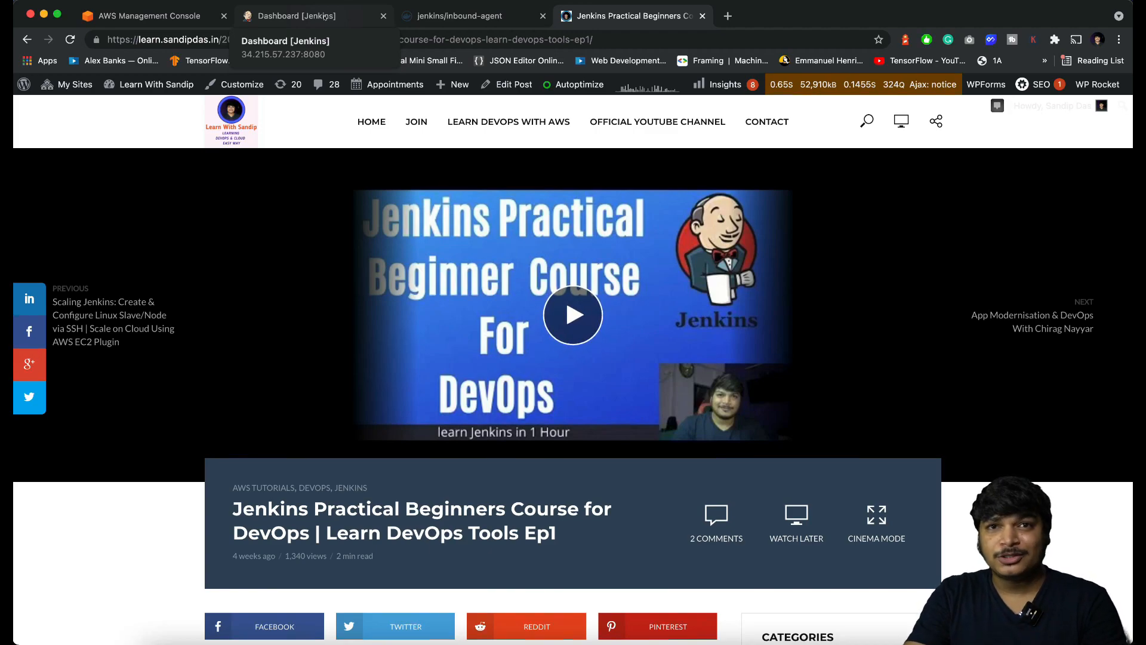
click(324, 18)
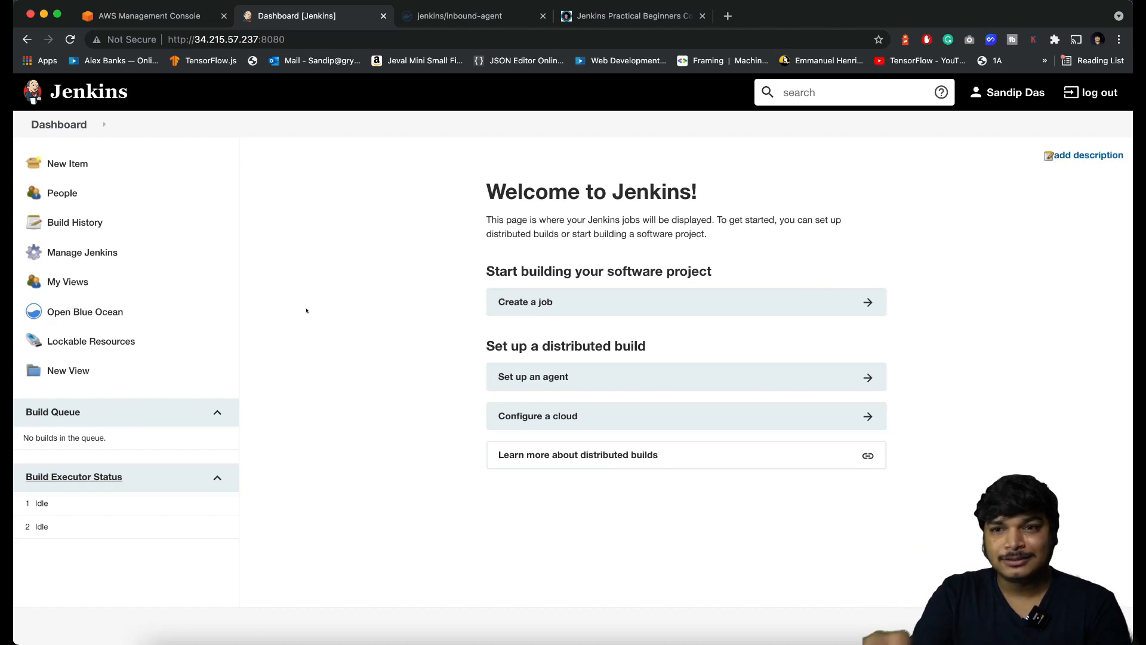
click(373, 454)
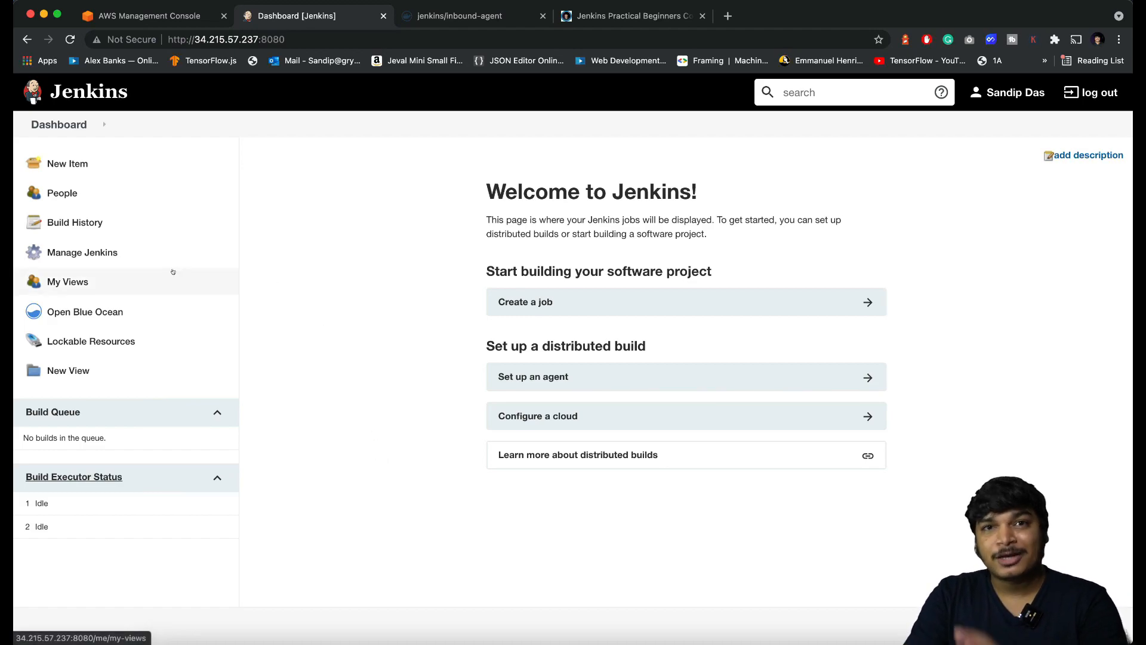
Step: Find the Amazon Elastic Container Service (ECS) / Fargate plugin by searching available plugins for "ecs" and install it without restart
click(77, 253)
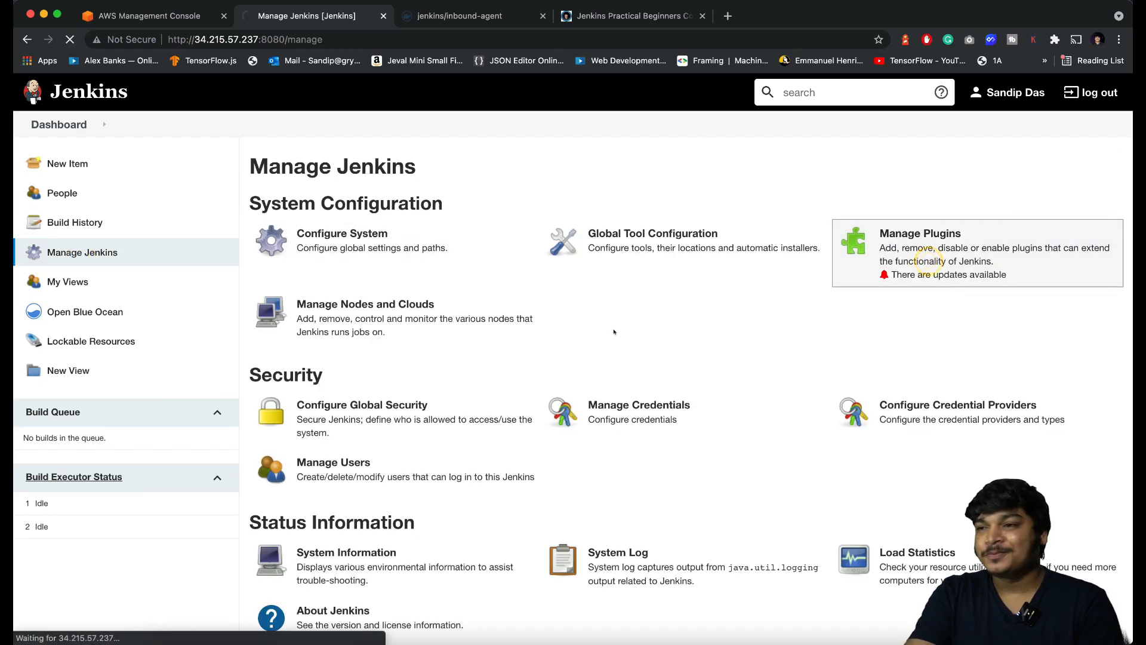
click(923, 258)
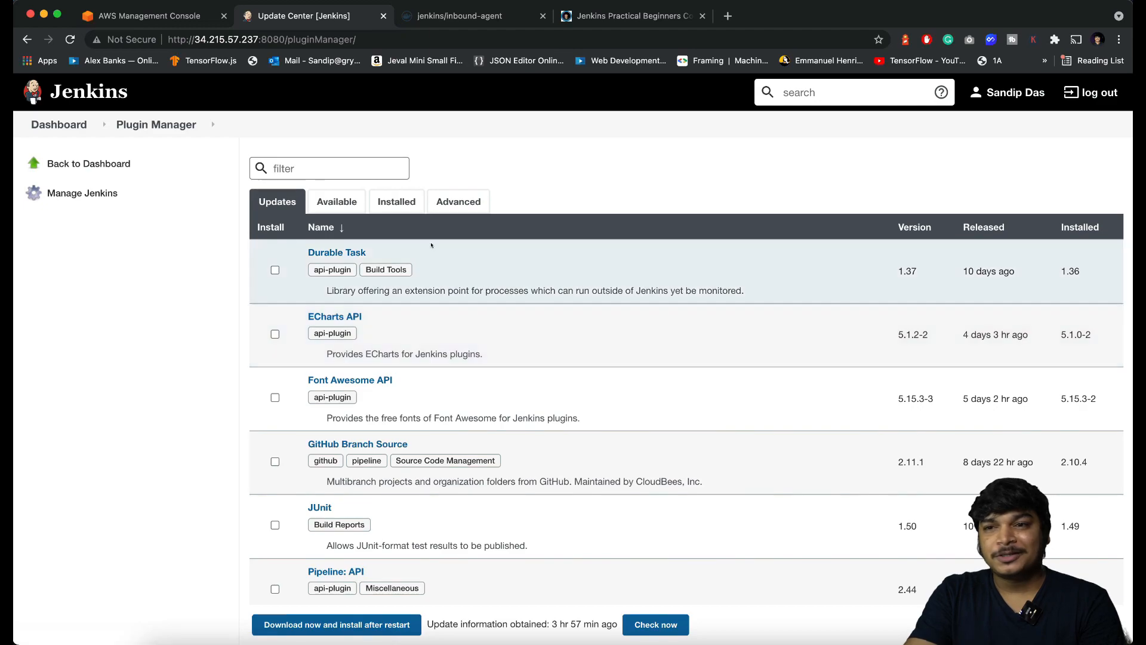
click(334, 201)
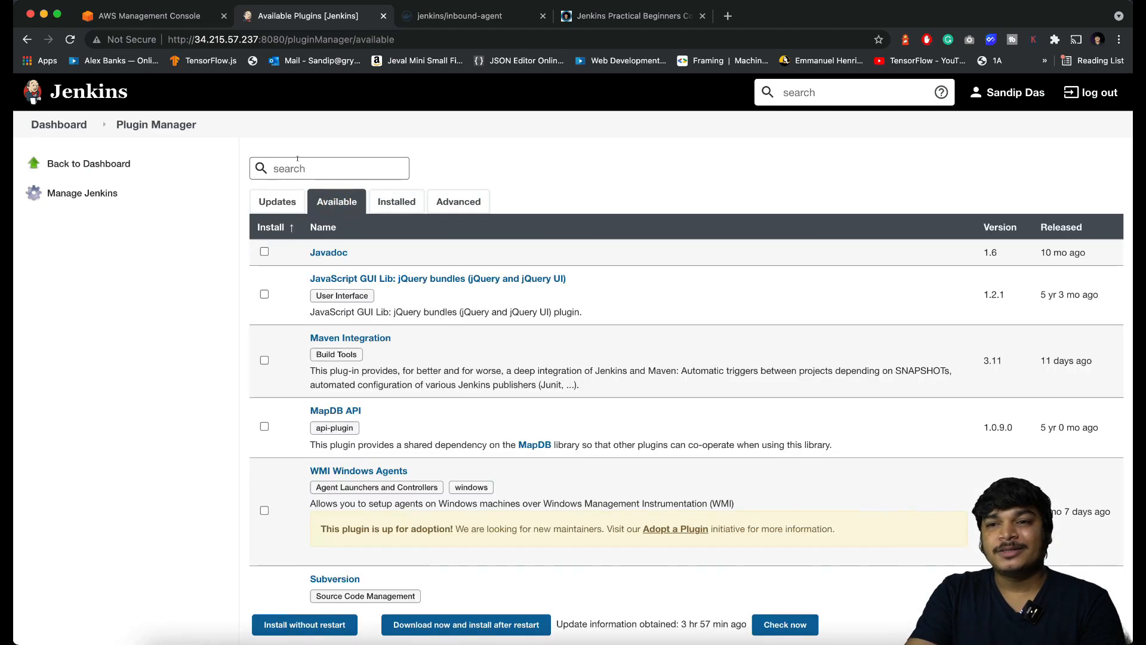
click(298, 168)
text(ecs)
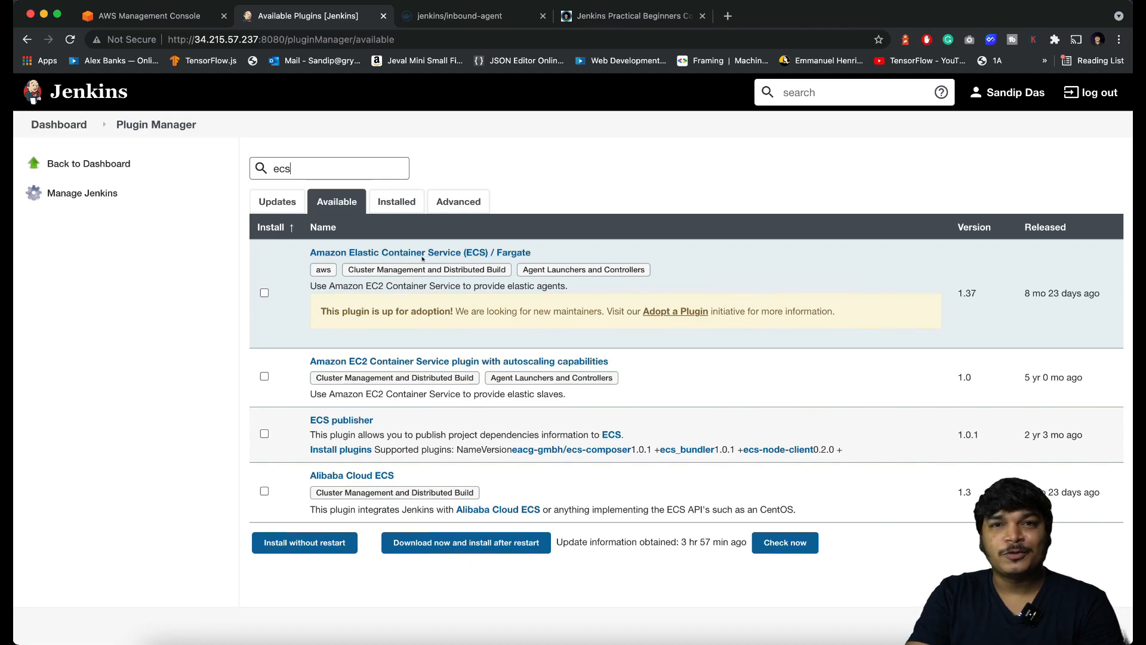
click(265, 292)
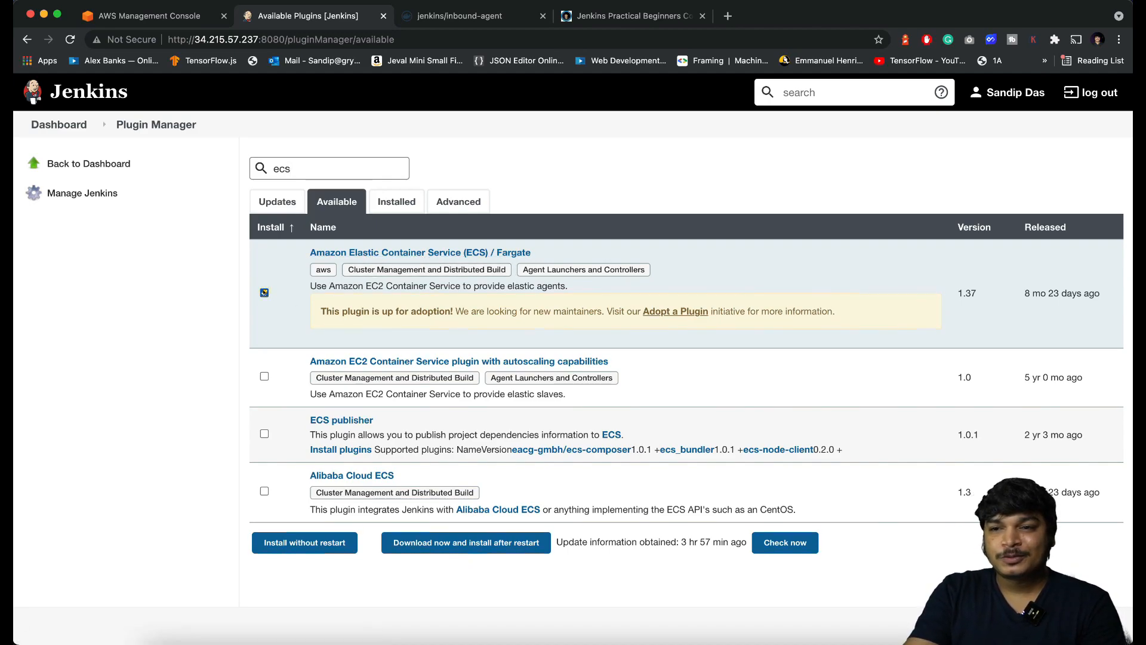
click(293, 543)
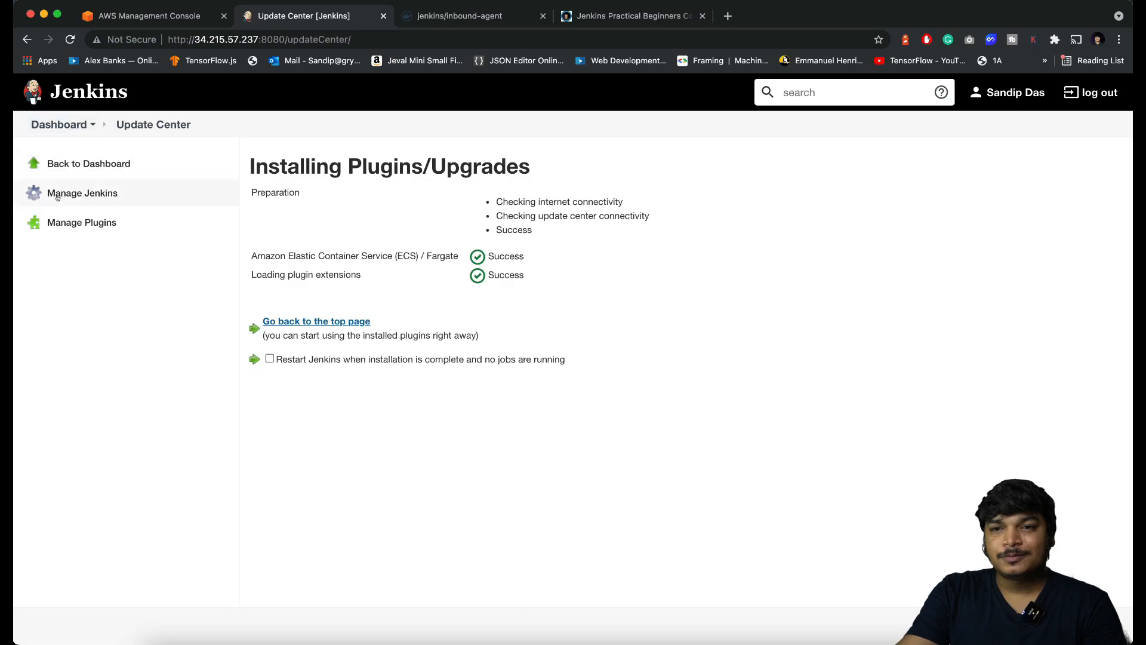
Step: Add a new Amazon EC2 Container Service Cloud in the cloud configuration of the Jenkins nodes
click(34, 124)
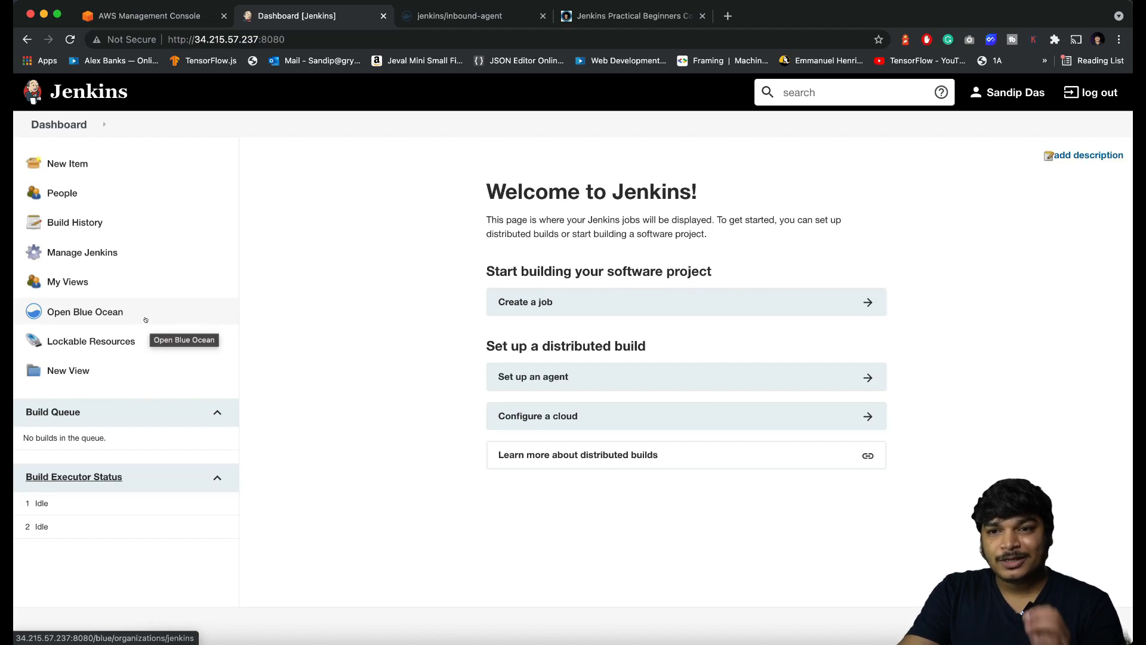
click(71, 254)
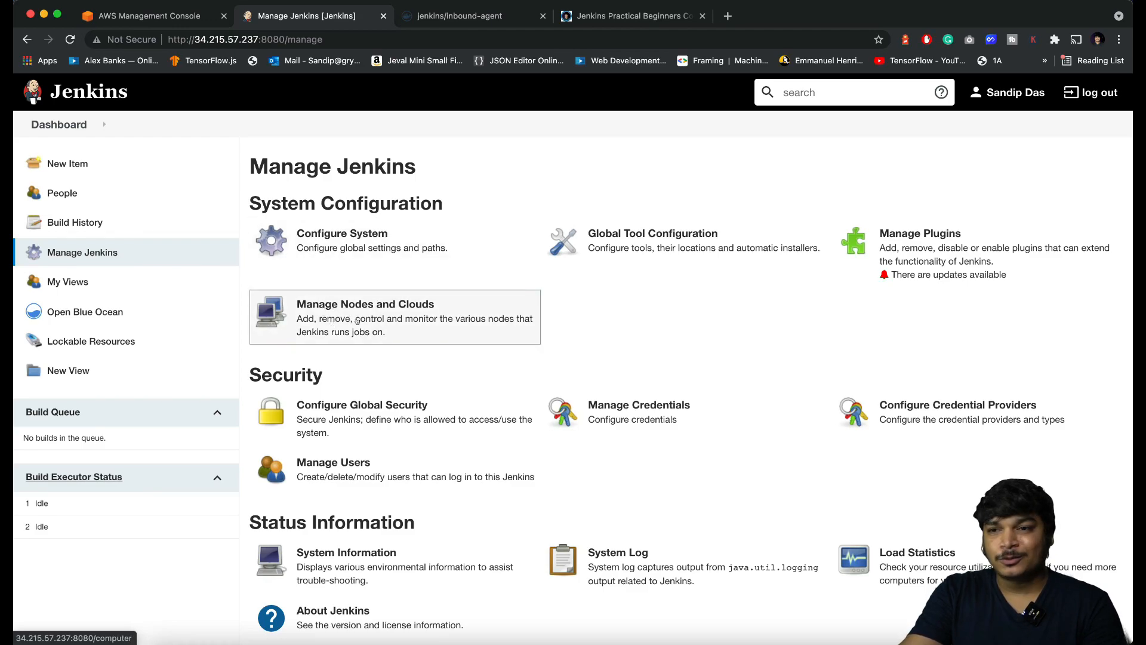
click(361, 321)
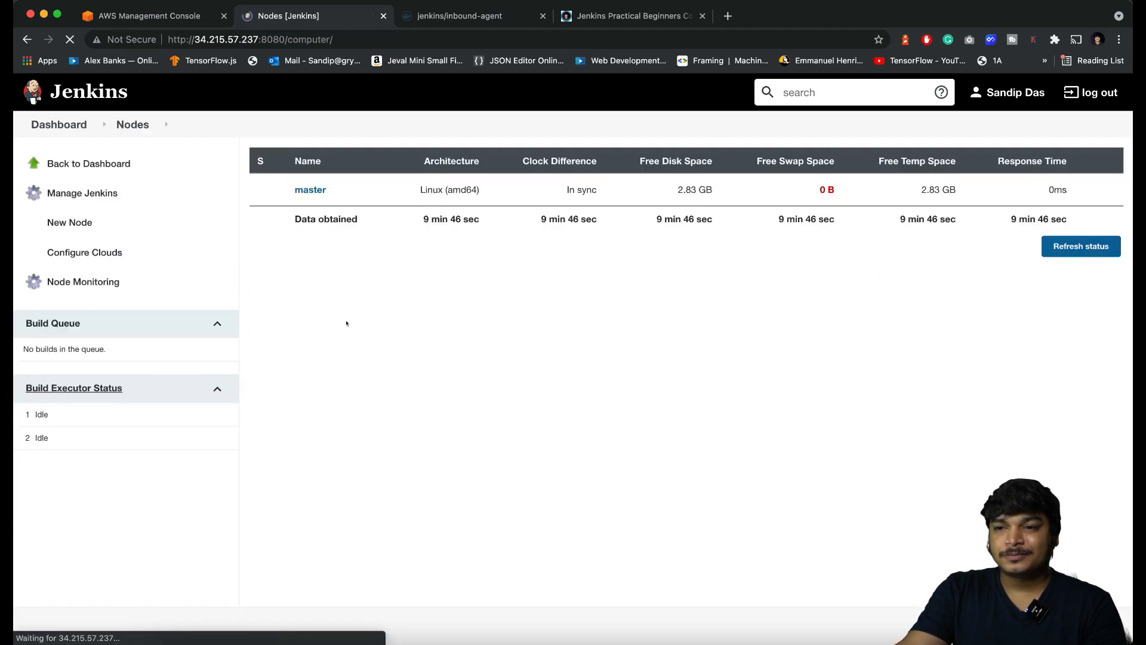
click(69, 255)
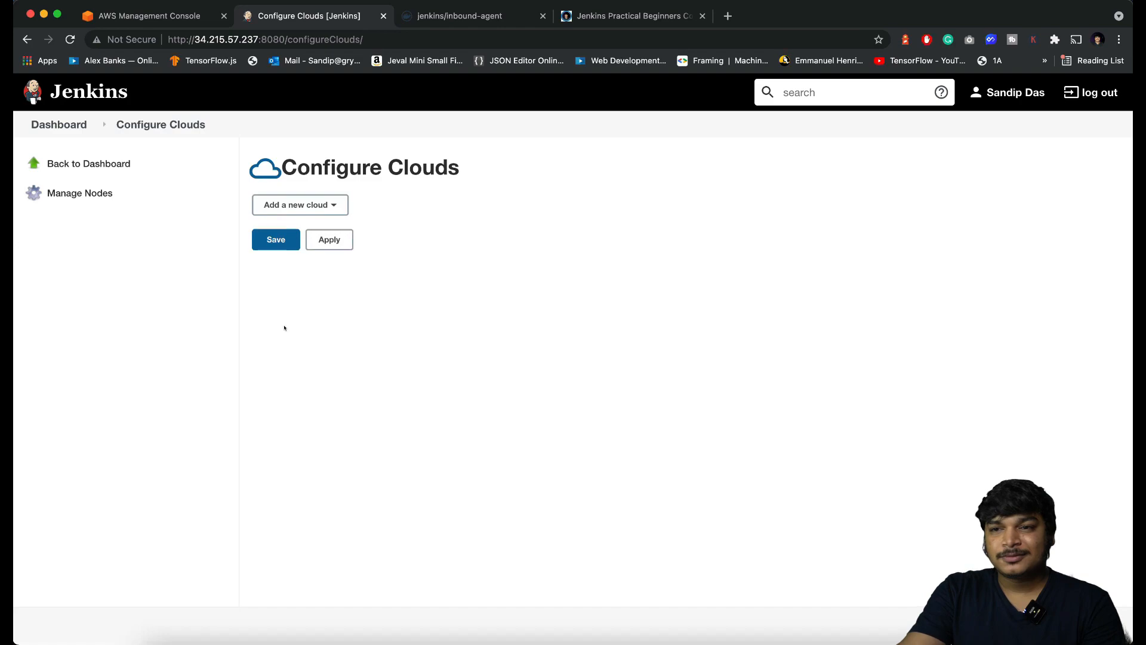
click(304, 207)
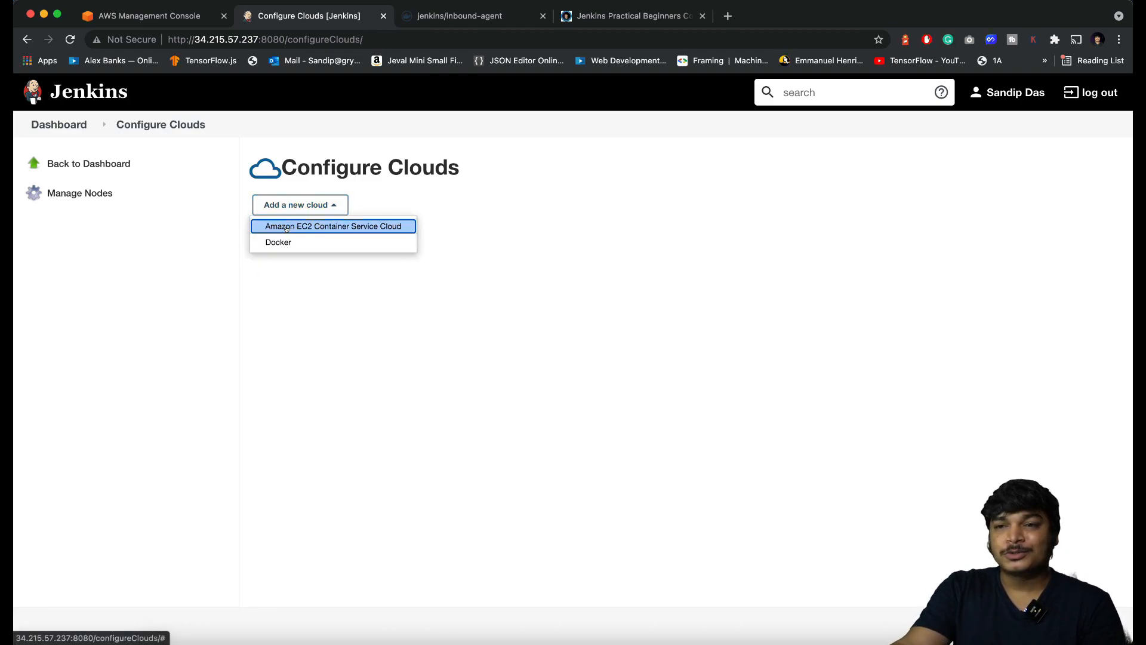
click(327, 227)
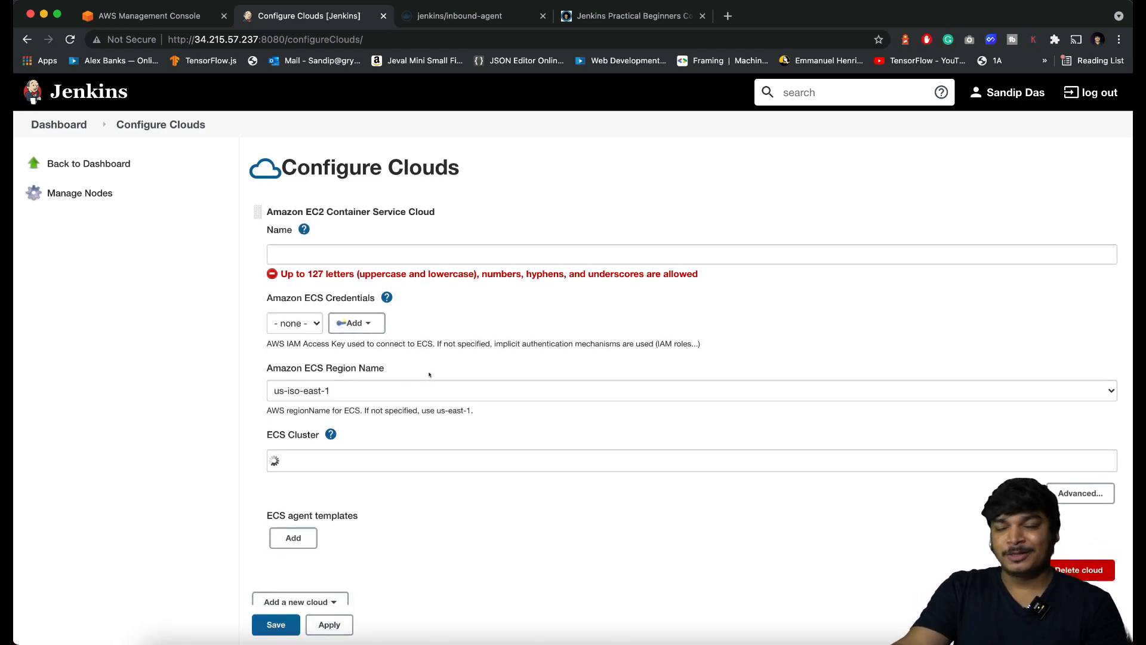
Step: Name the new Amazon EC2 Container Service cloud ECSAgent
click(338, 254)
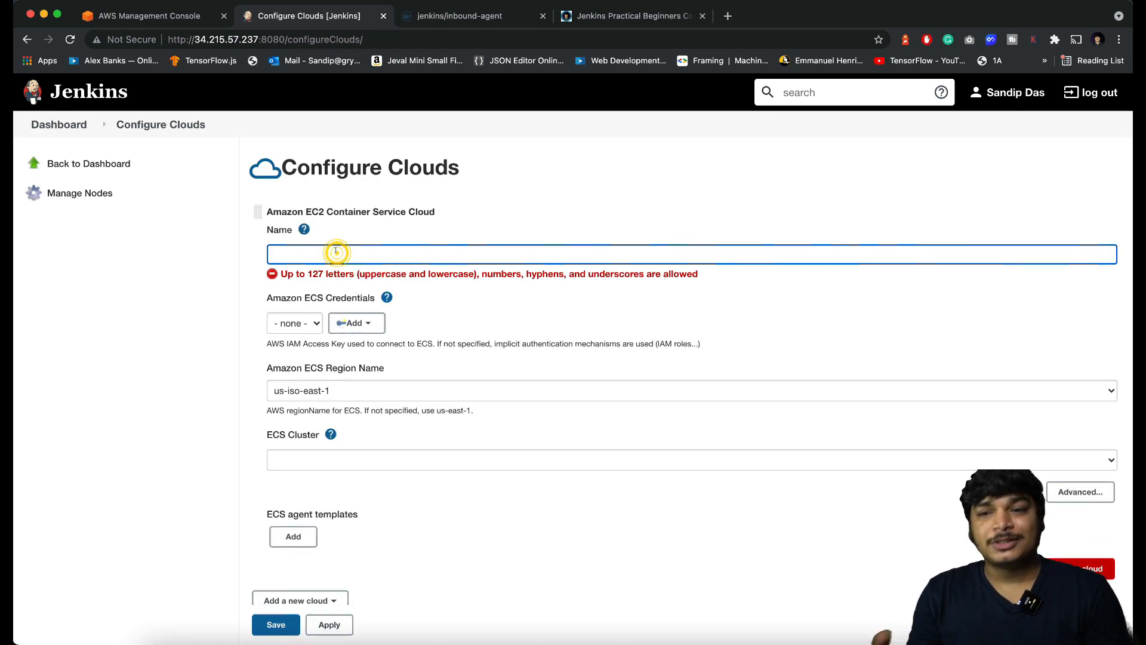
text(ECS)
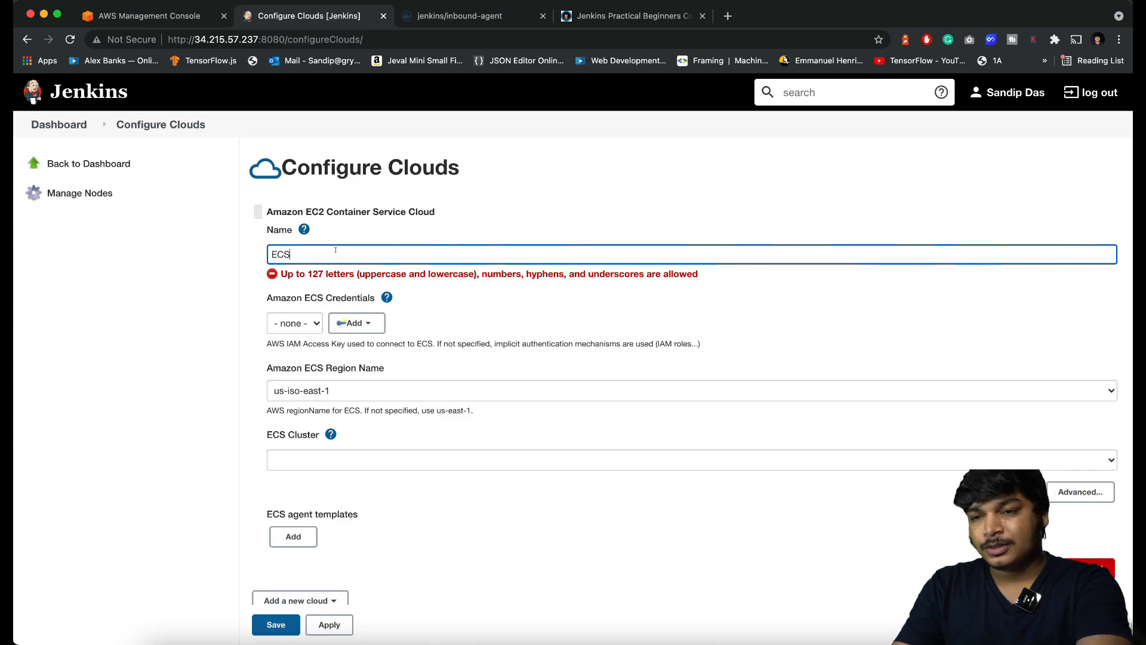
text(Agent)
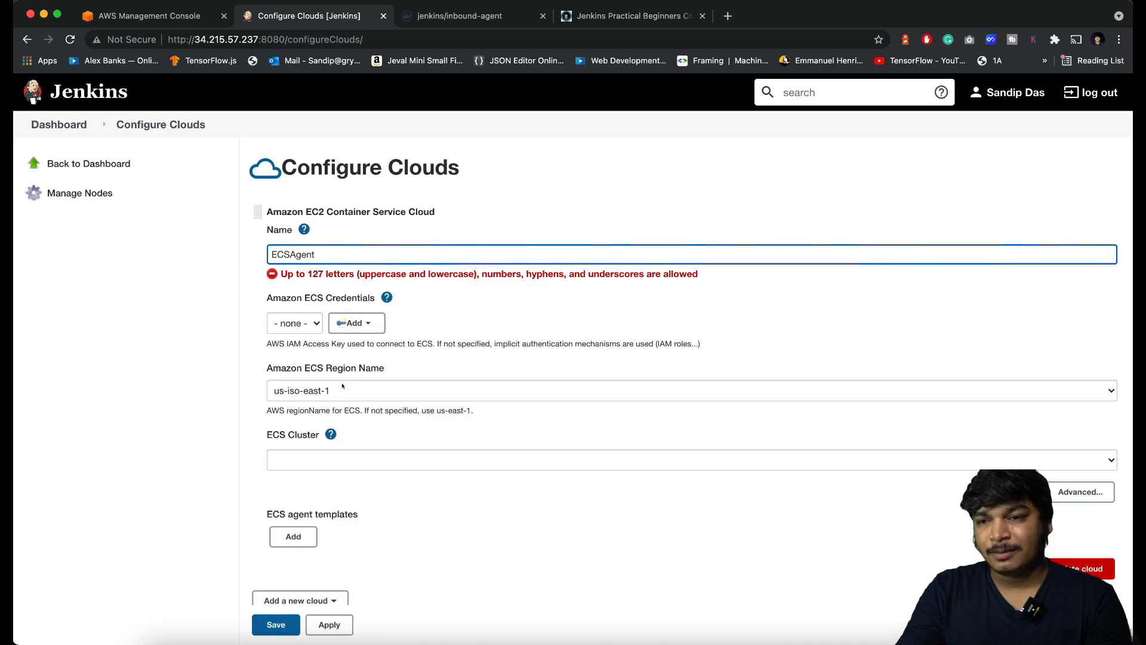
scroll(342, 386, down, 2)
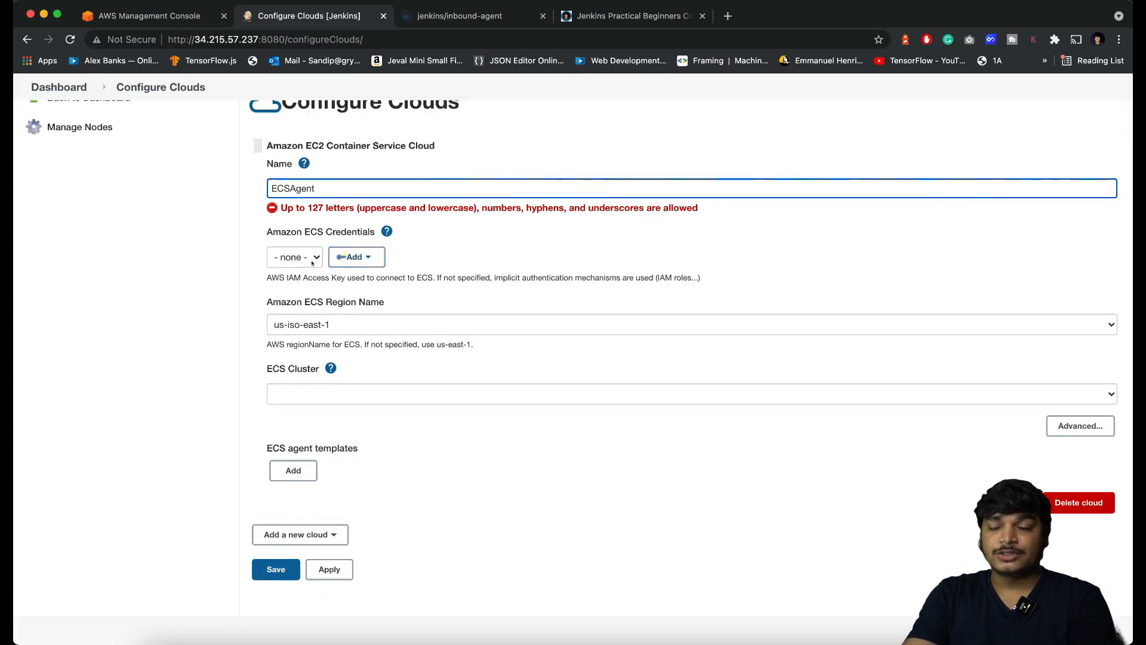
click(497, 239)
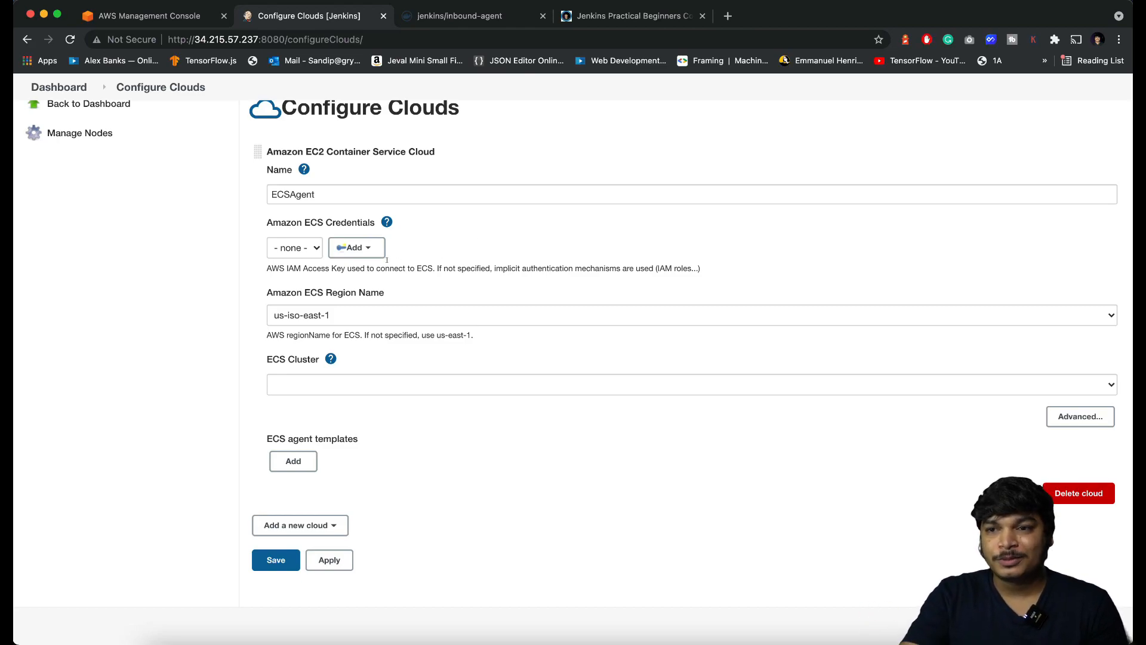
click(368, 252)
click(364, 265)
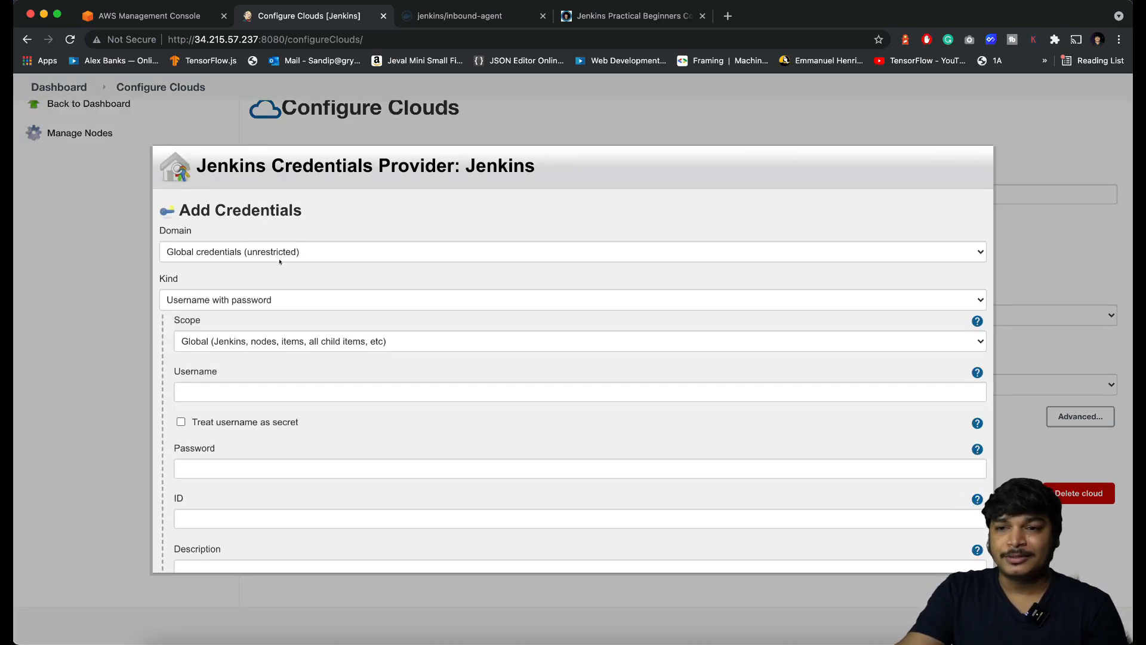
click(249, 299)
click(231, 269)
click(233, 301)
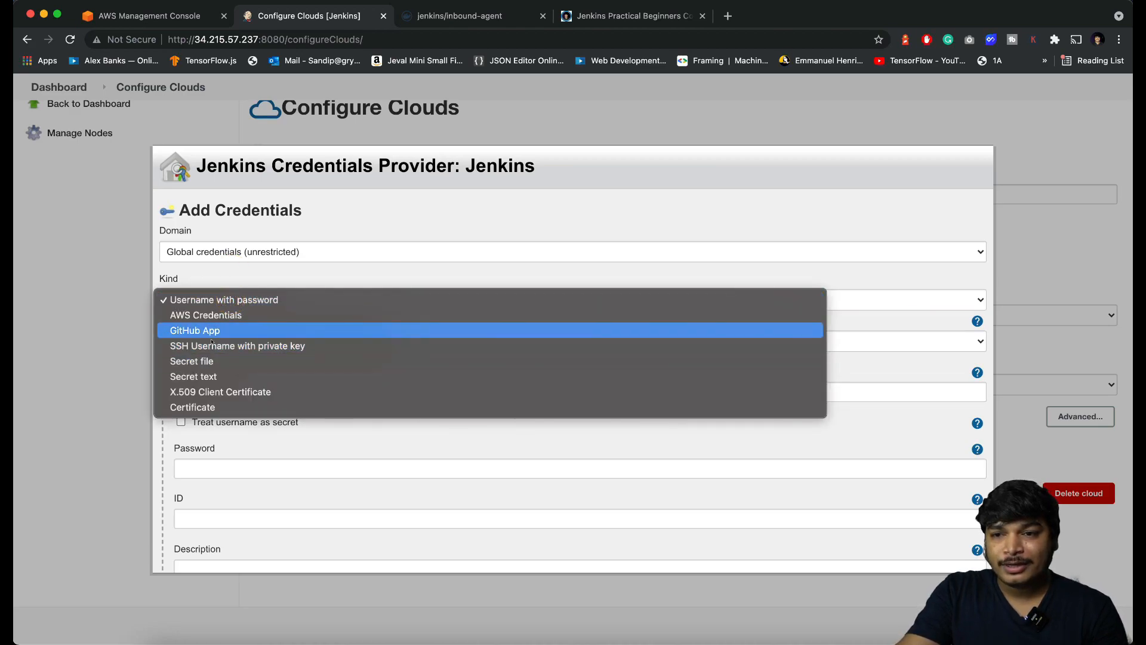
click(200, 317)
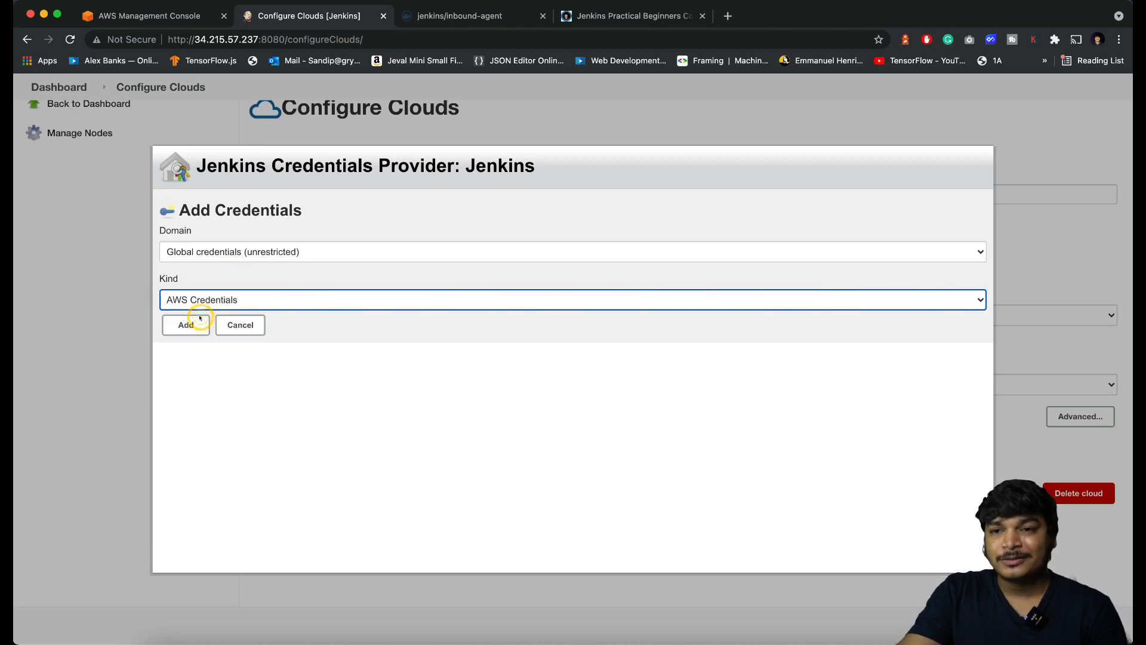
scroll(206, 374, down, 1)
scroll(206, 374, down, 1)
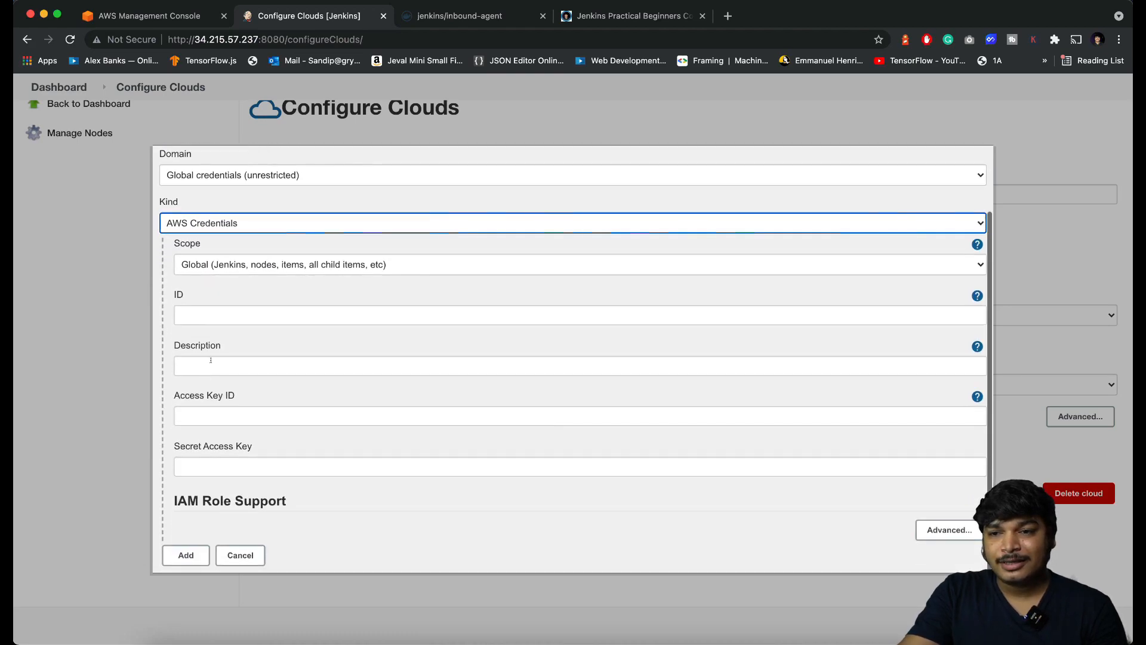
click(223, 416)
click(227, 461)
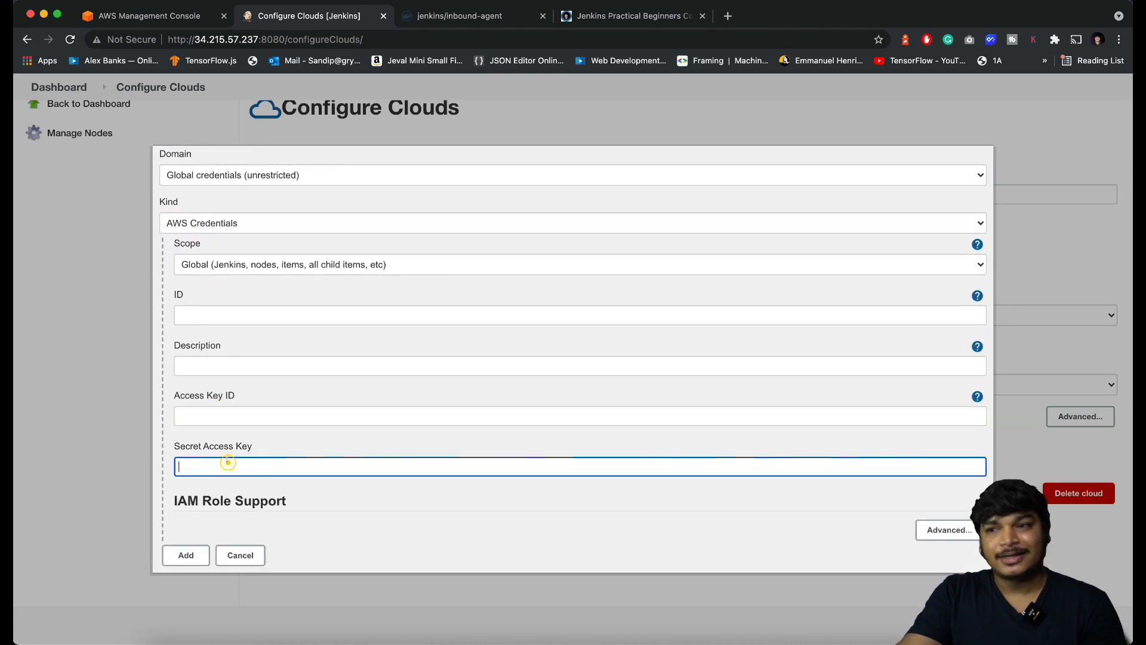
click(231, 553)
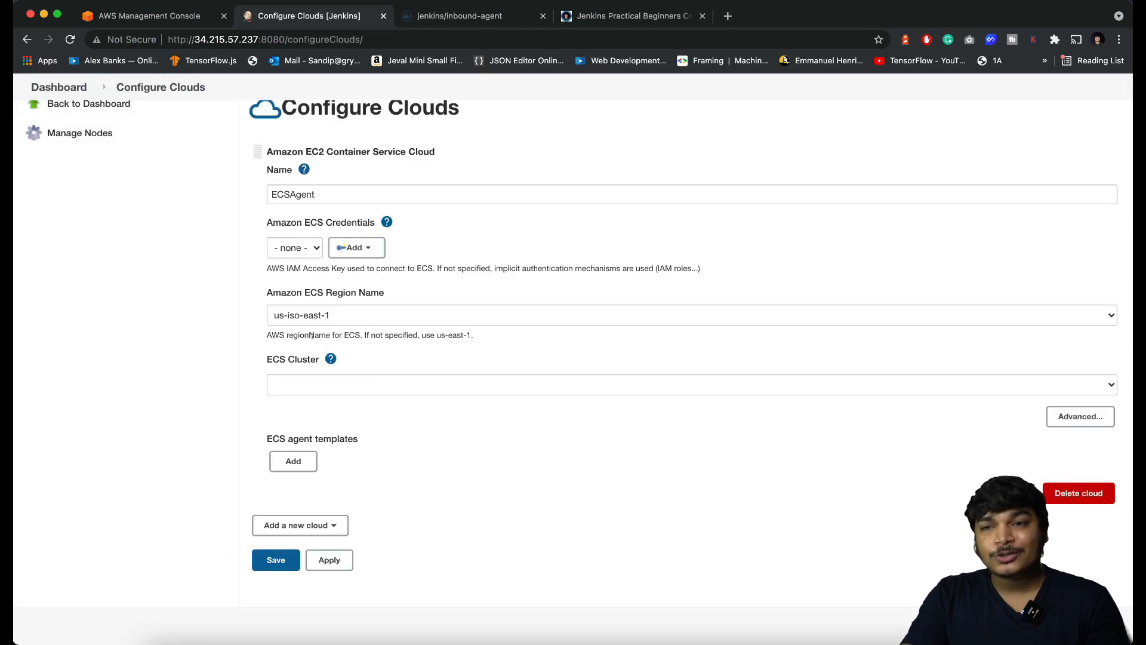
Step: Switch to the AWS console and start a new IAM role with AWS service as trusted entity and EC2 as use case
click(149, 16)
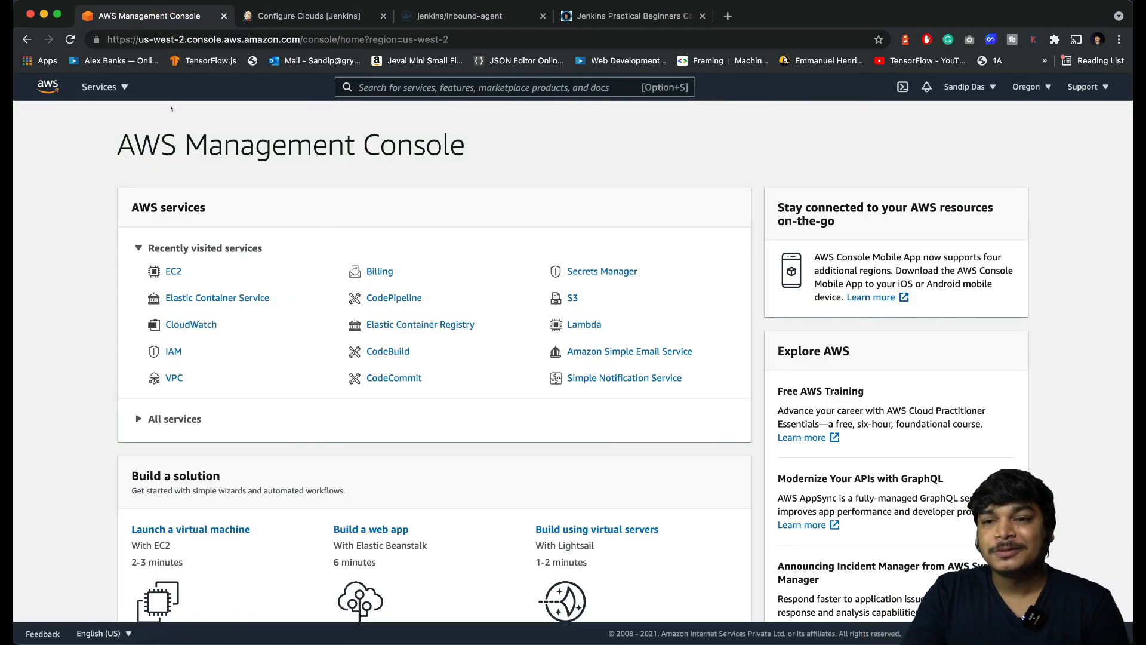
click(172, 352)
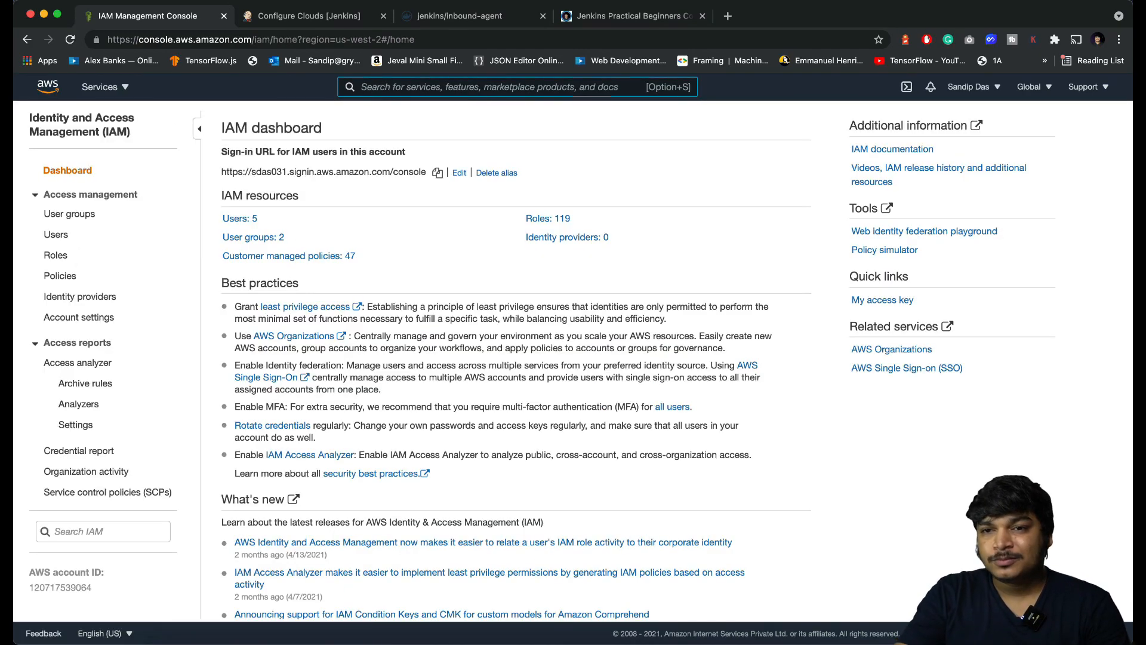
click(55, 255)
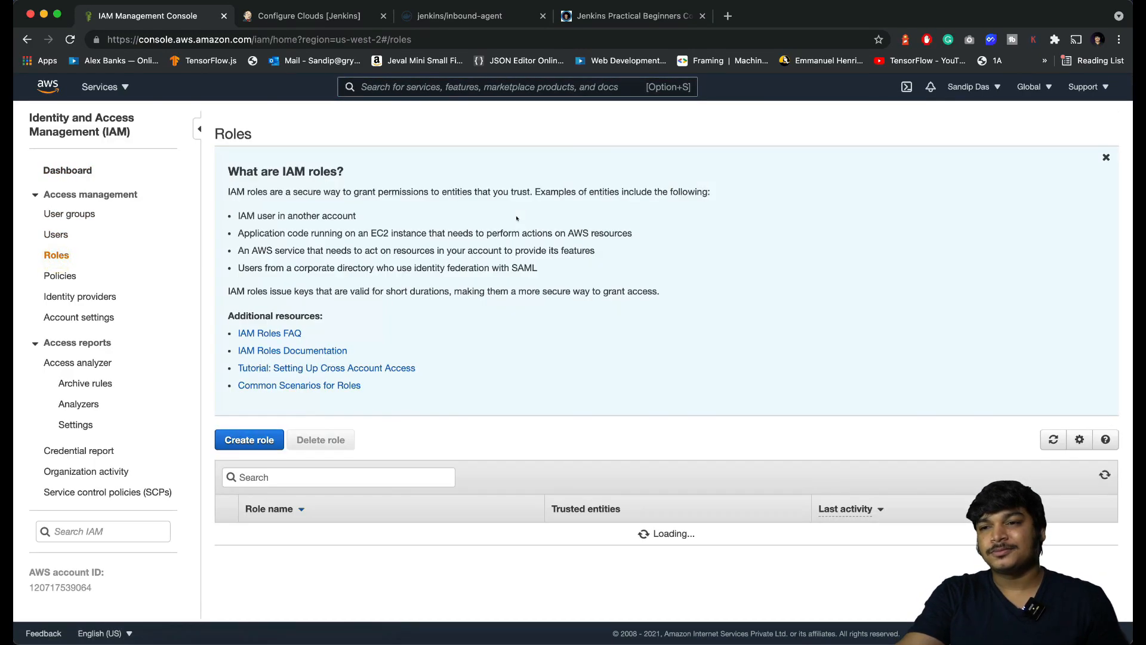
click(244, 442)
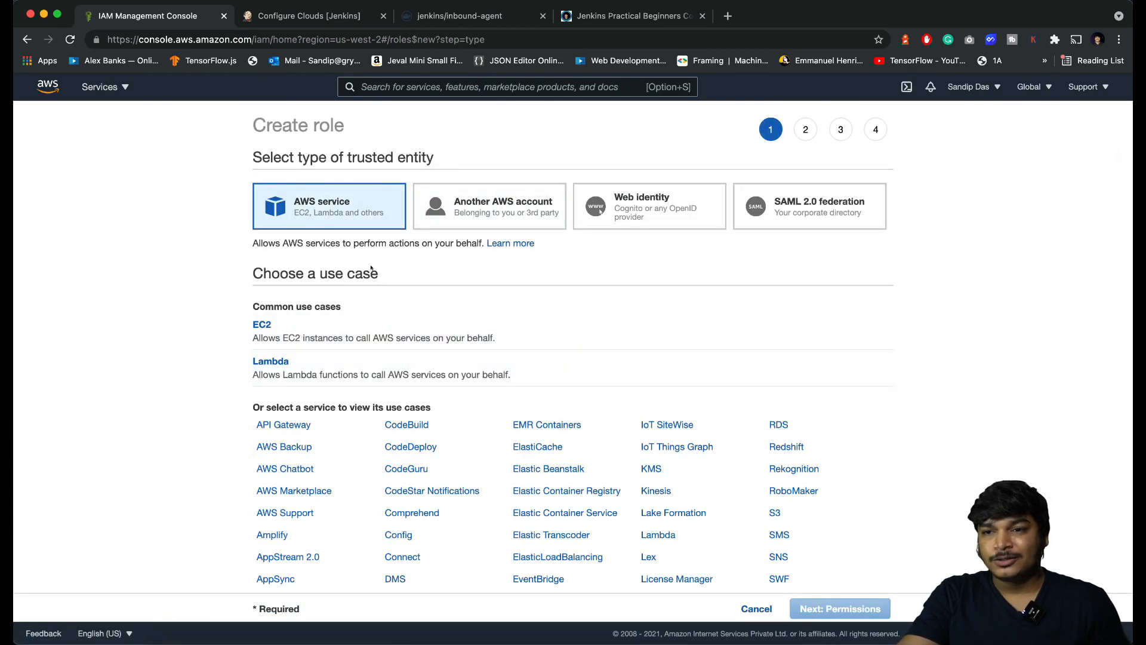
click(258, 326)
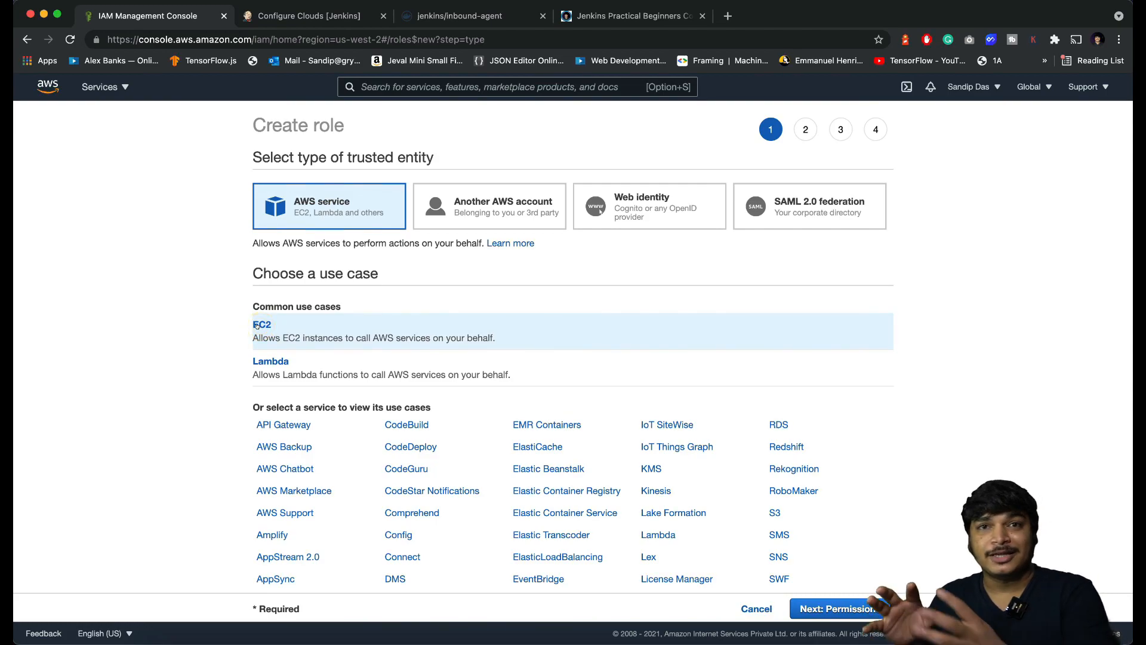
click(330, 12)
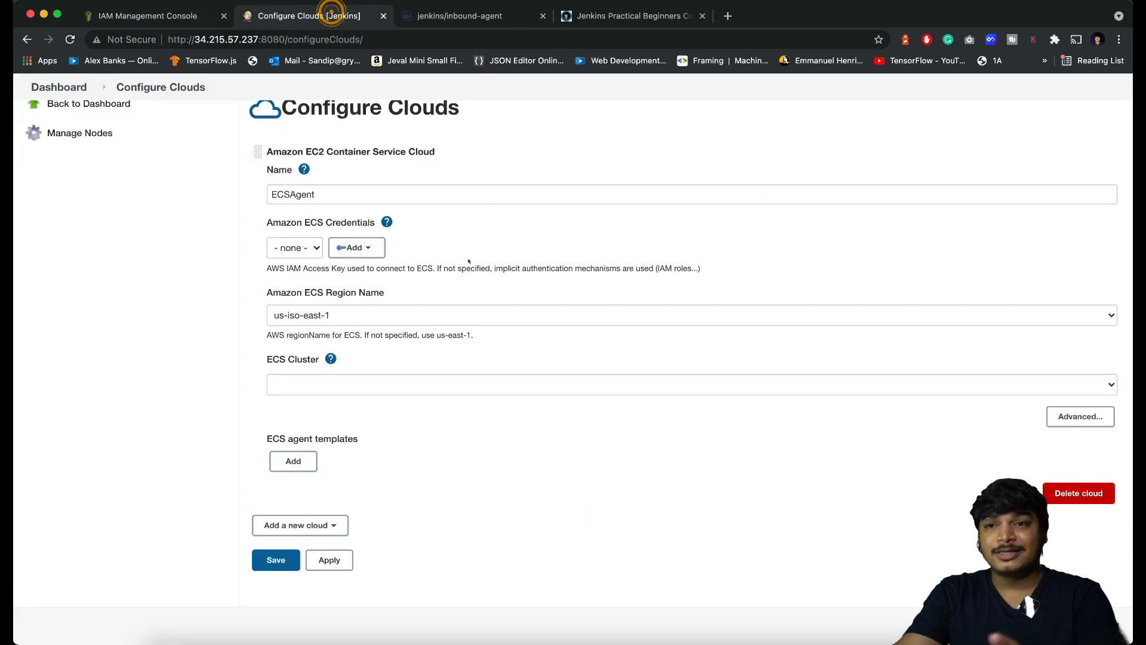
click(169, 17)
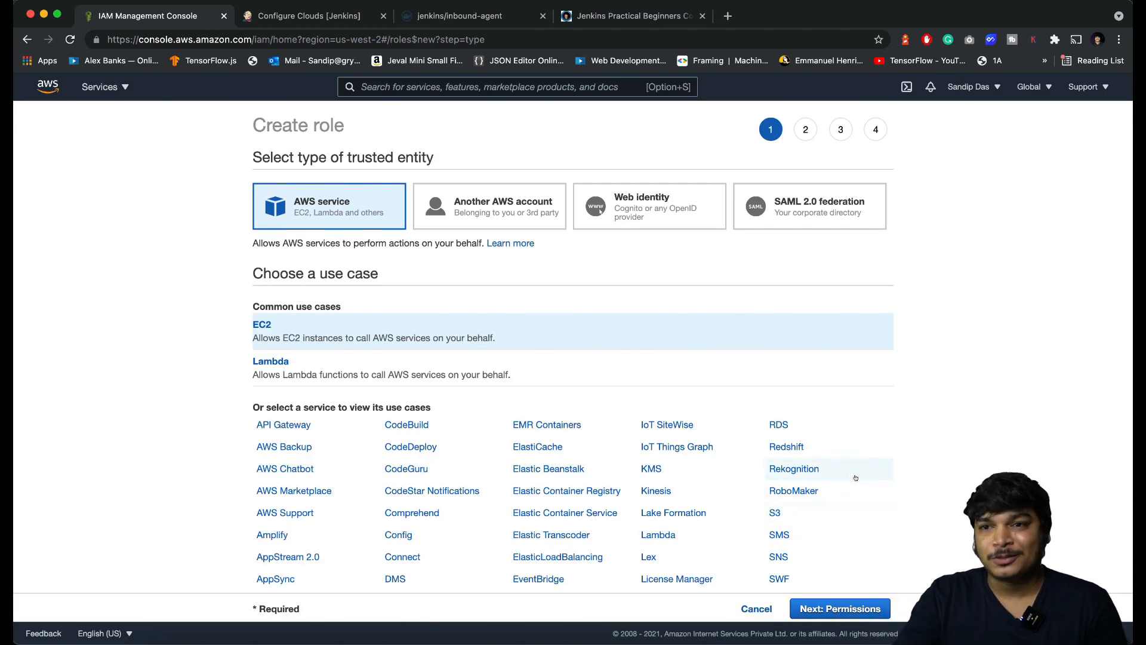
click(827, 609)
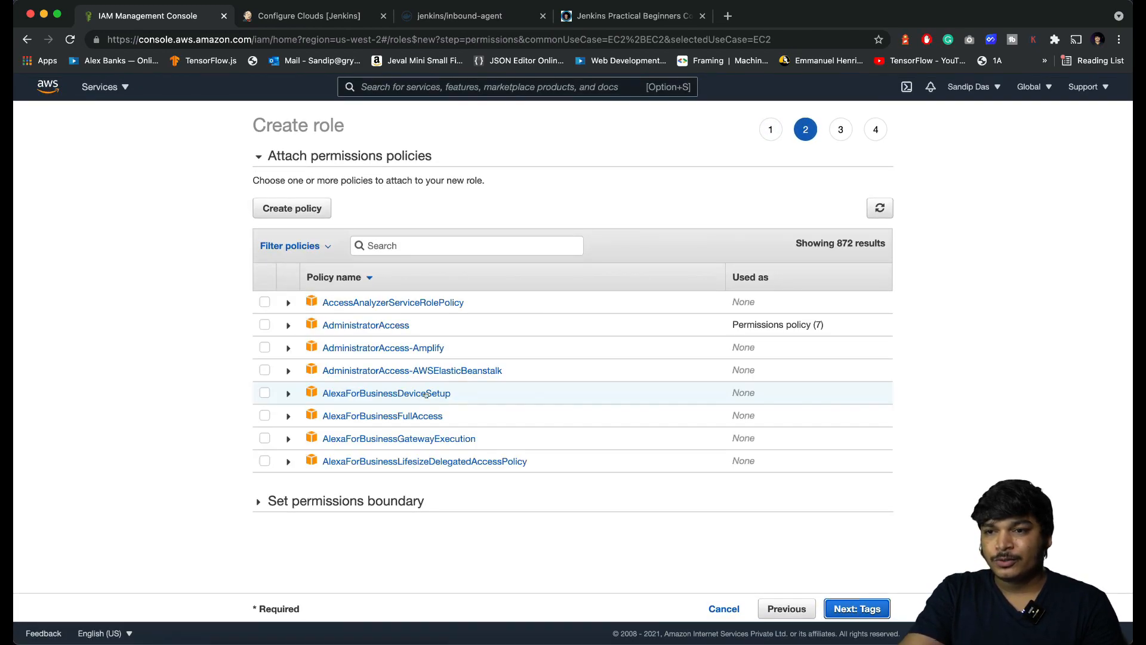
Step: Find the AmazonECS_FullAccess policy by searching for "ecs", attach it to the new role and continue to the review without adding tags
click(412, 239)
text(ecs)
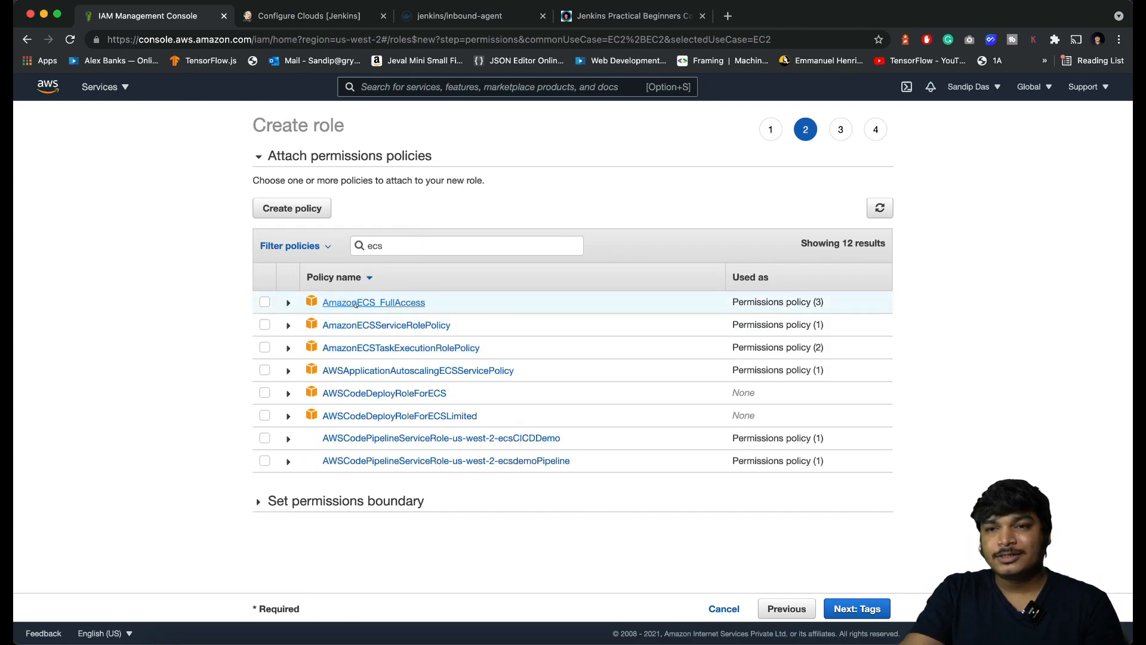
click(264, 302)
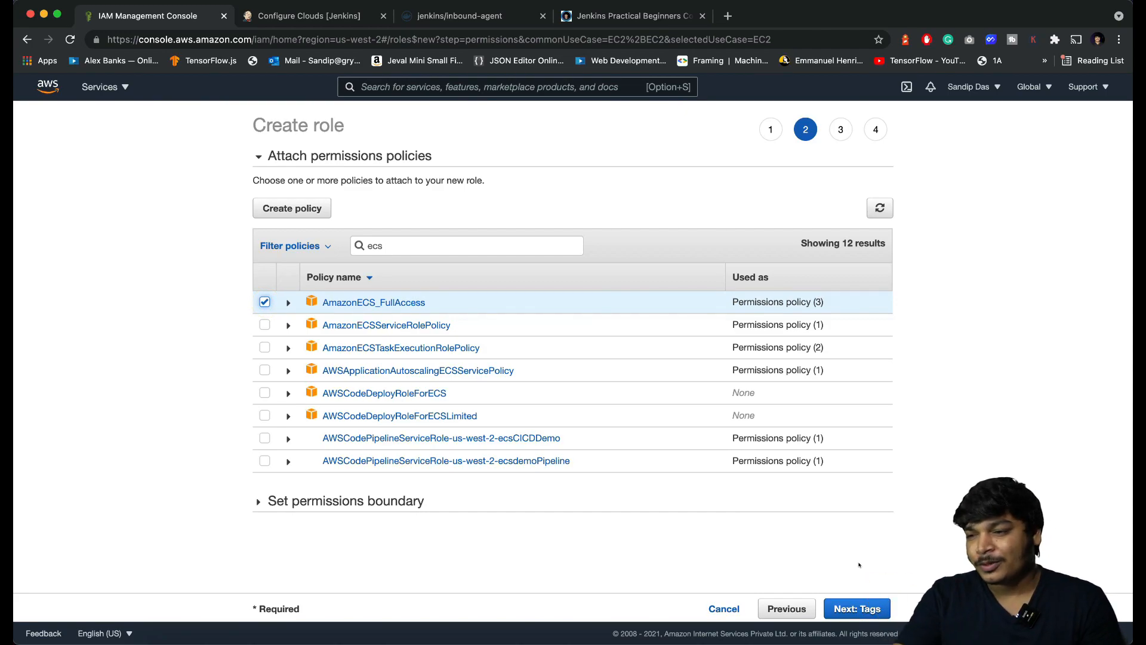
click(853, 610)
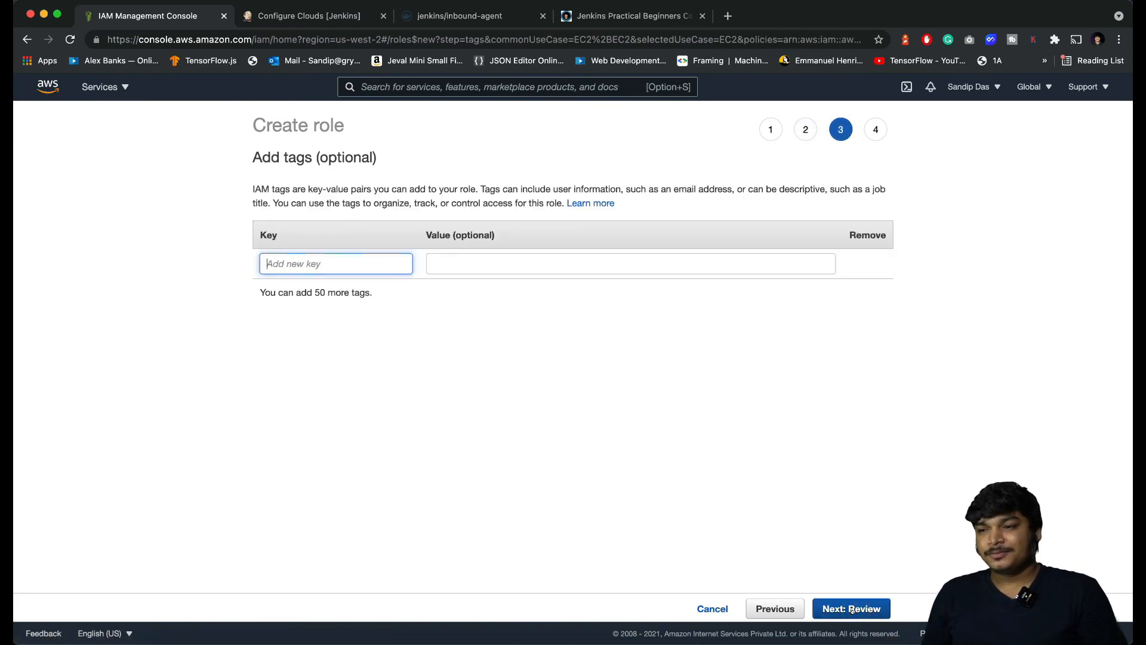
click(852, 609)
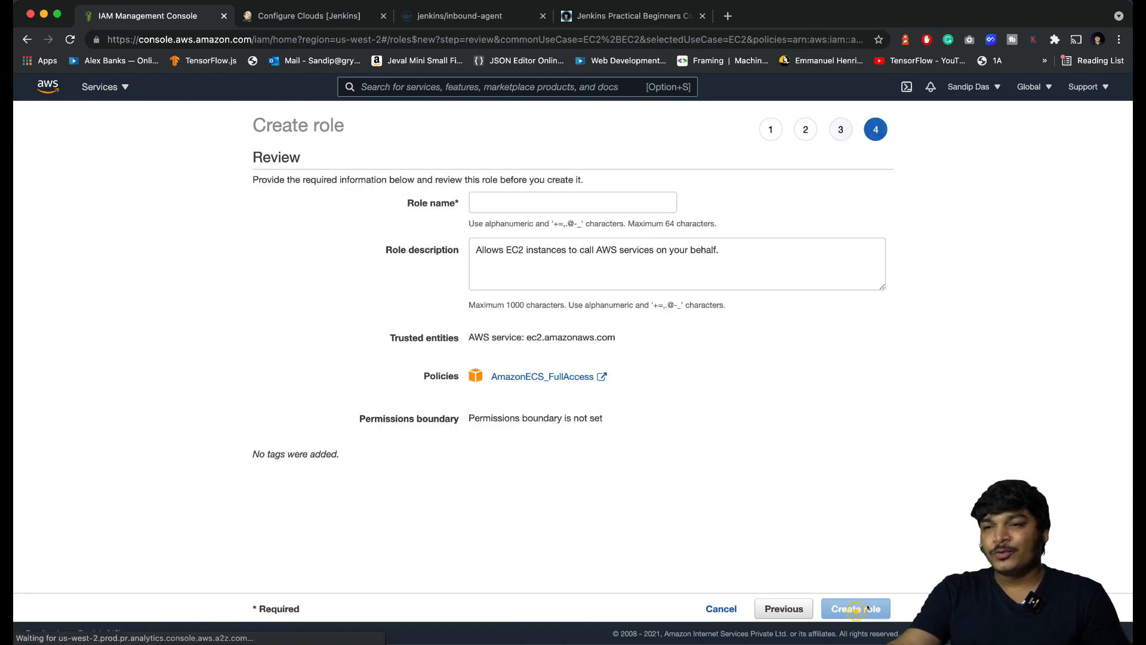
Step: Create the role under the name ECSAccessForEC2 and look it up in the list of IAM roles
click(500, 204)
text(ECS)
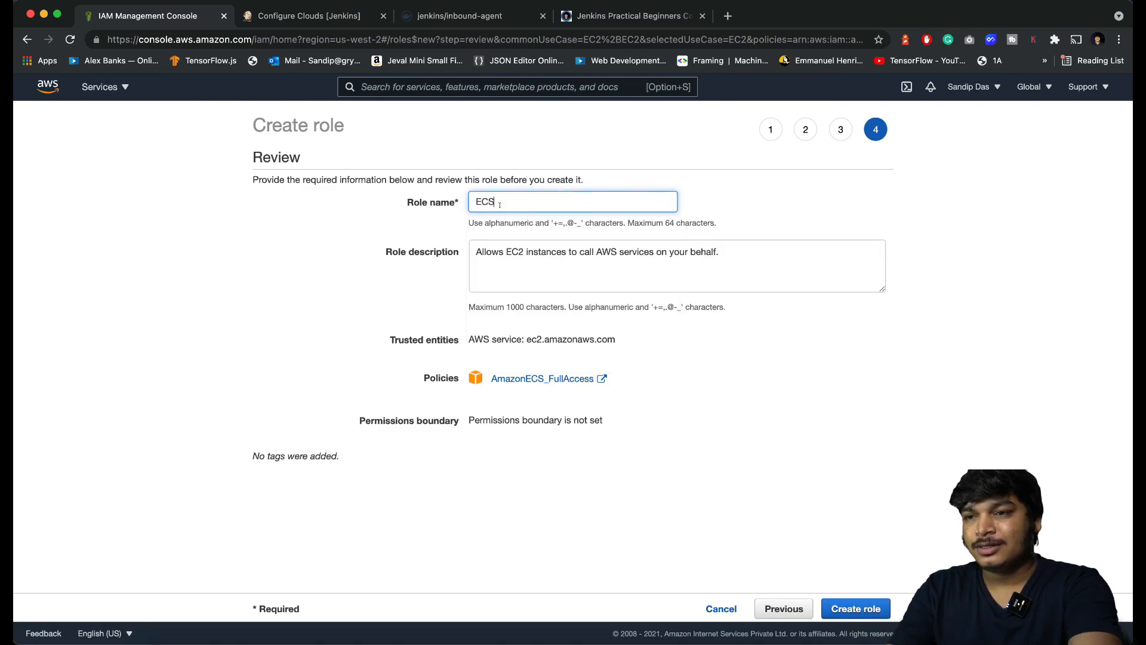
text(Acce)
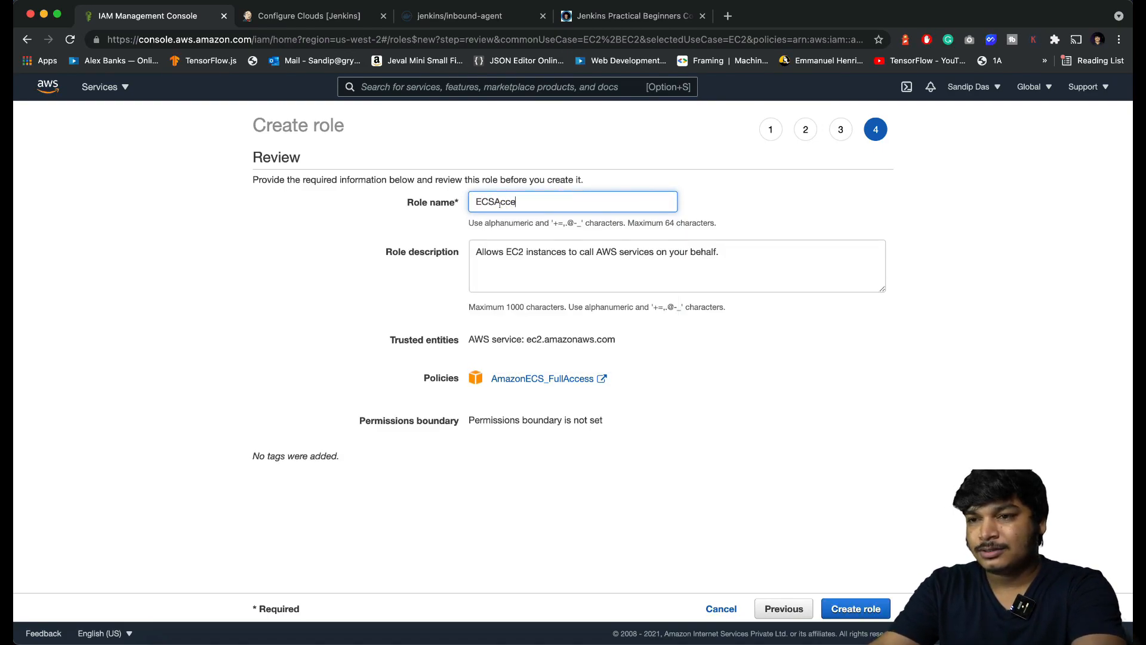
text(ssForEC2)
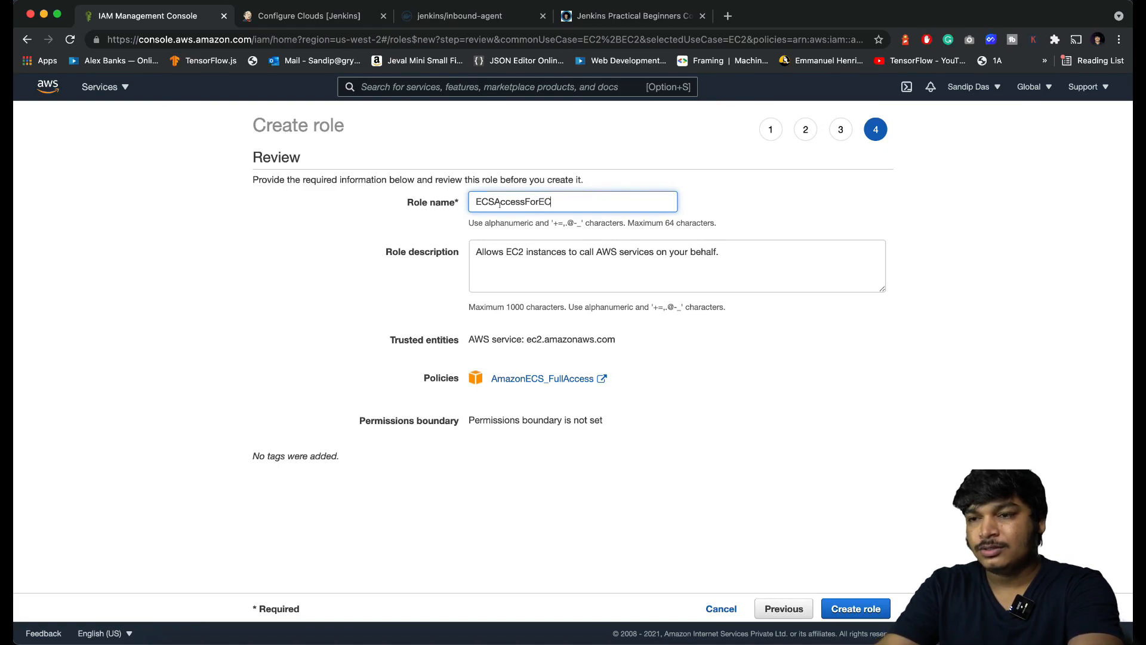
click(859, 604)
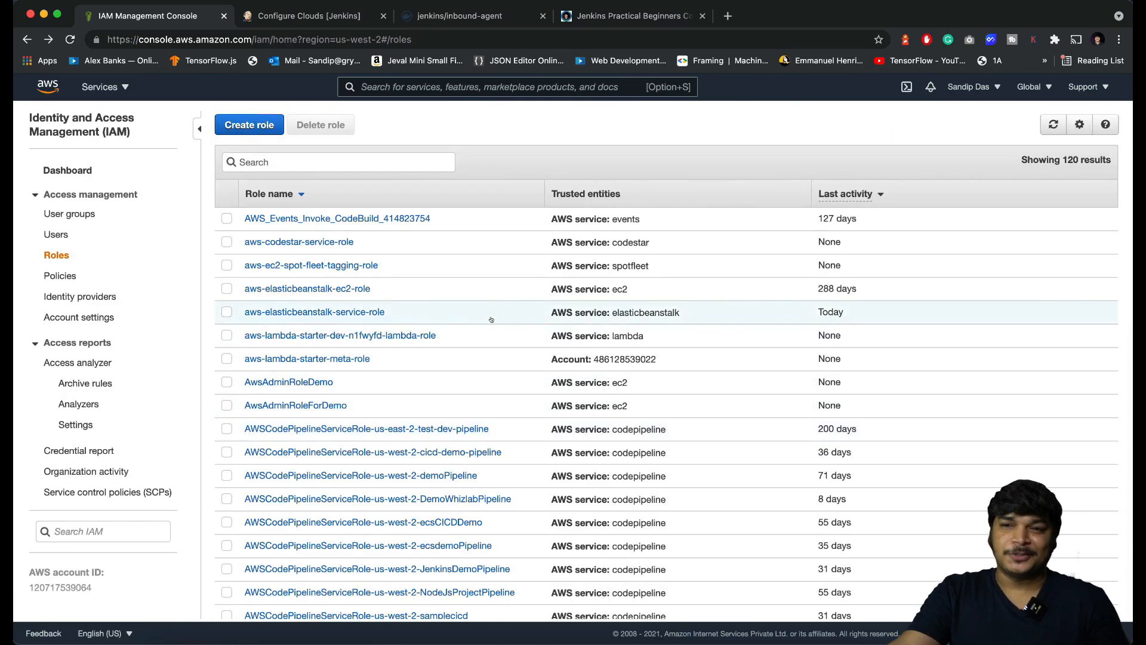
click(257, 156)
text(ECSAccessForEC2)
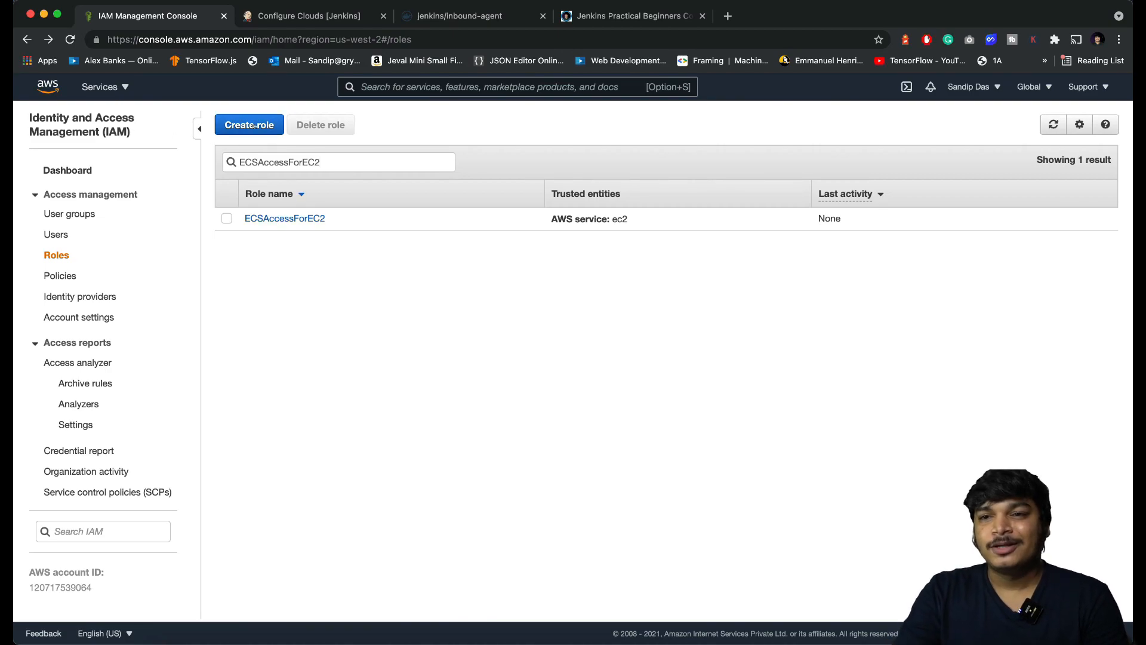
Step: Go to the running EC2 instances and open the IAM role settings of the Jenkins Master instance
text(ec2)
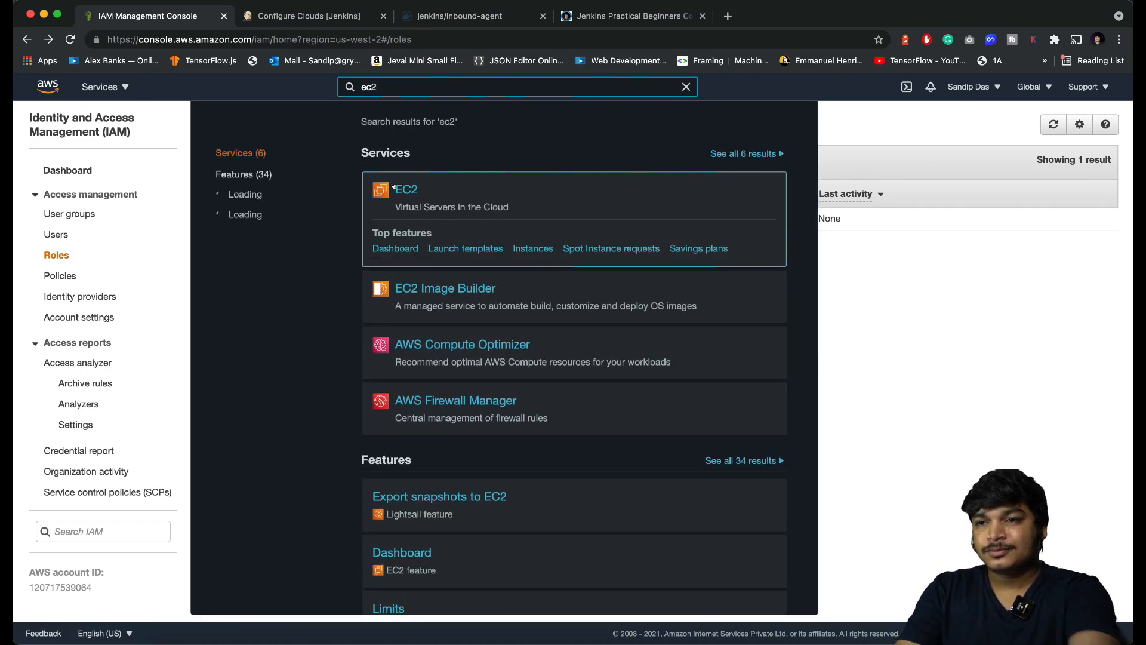
click(394, 188)
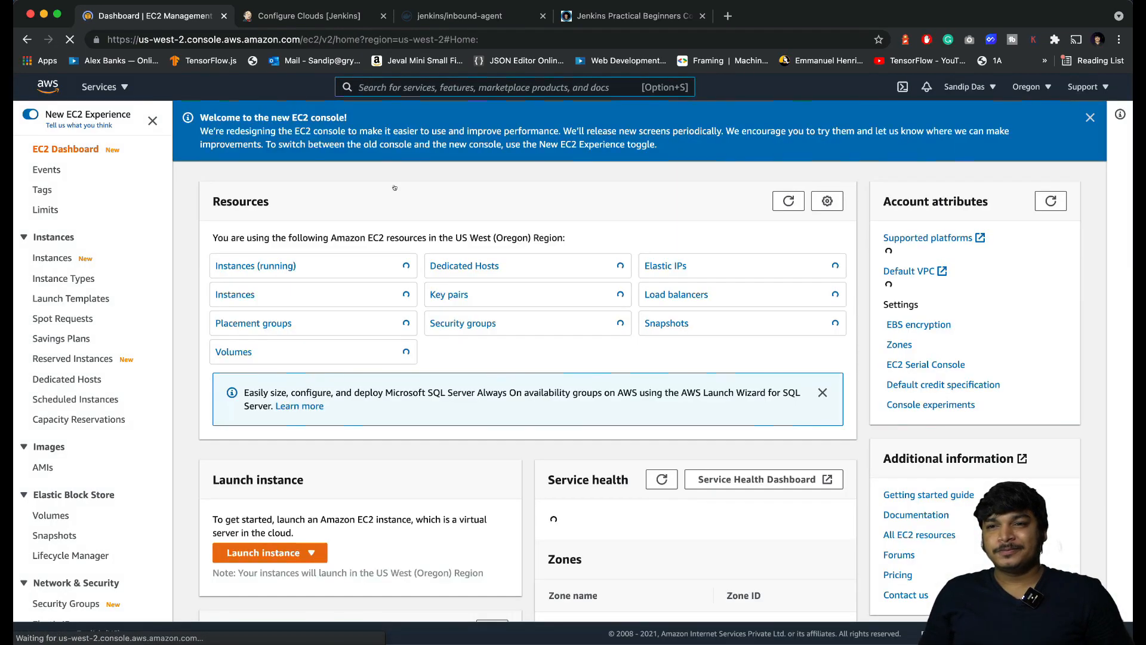
click(254, 266)
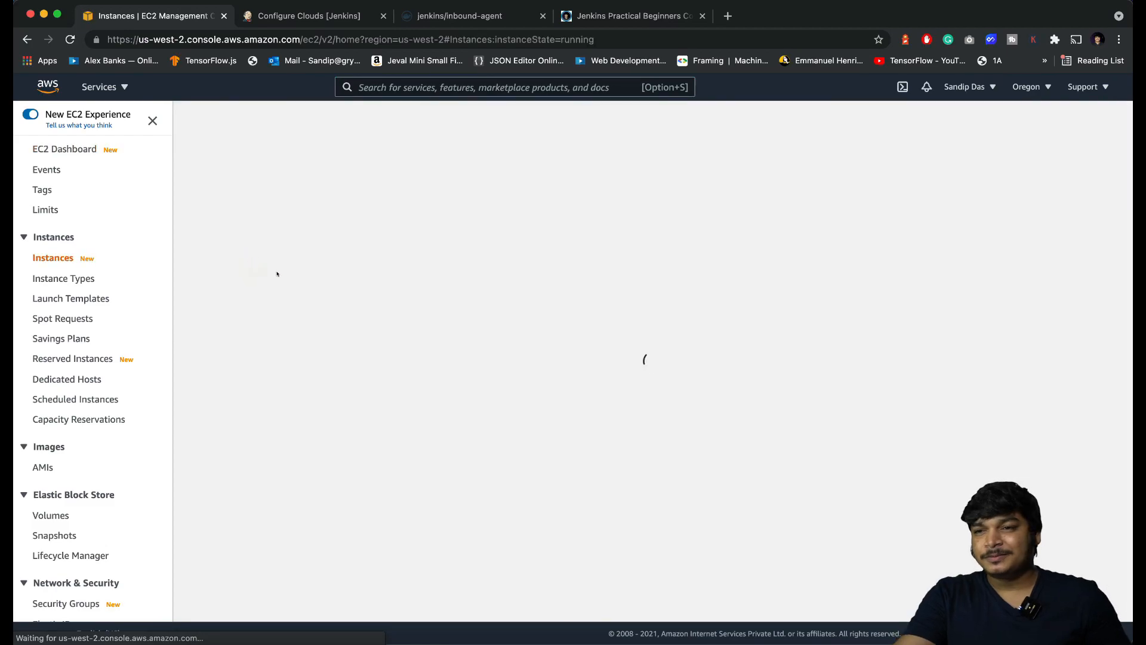
click(315, 216)
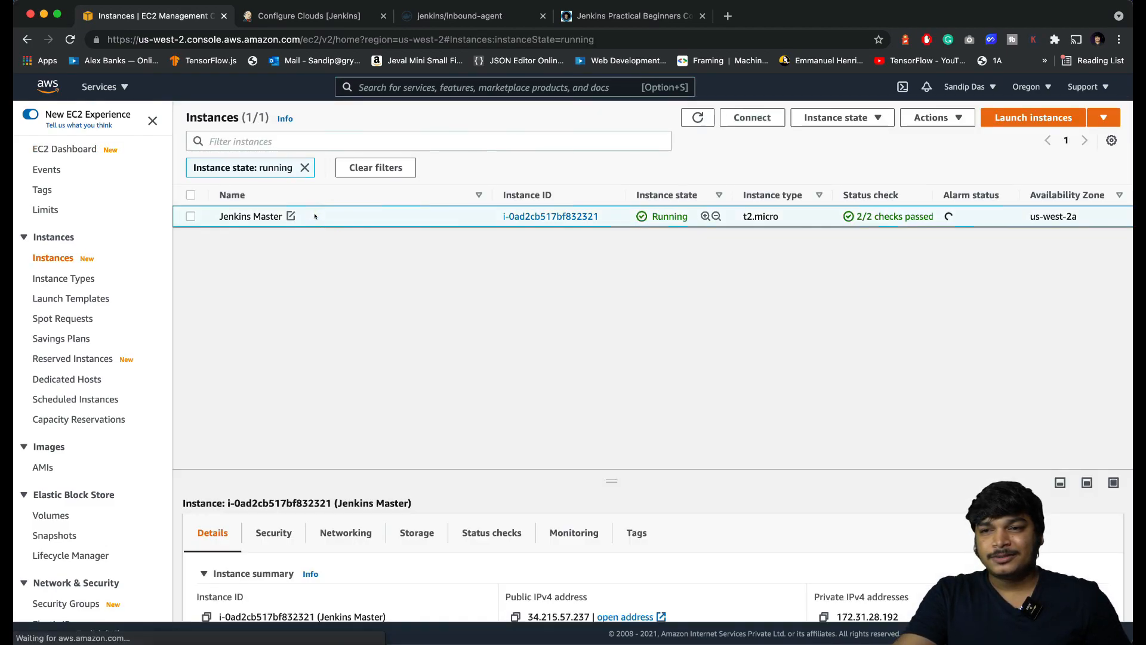
right_click(315, 216)
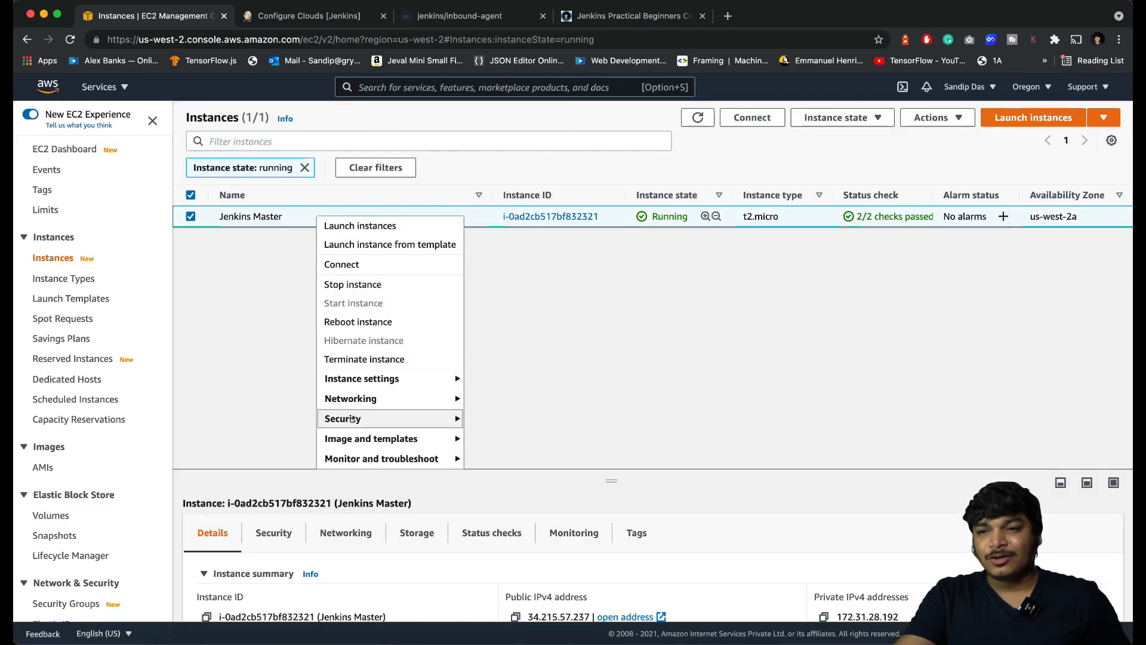
mouse_move(354, 418)
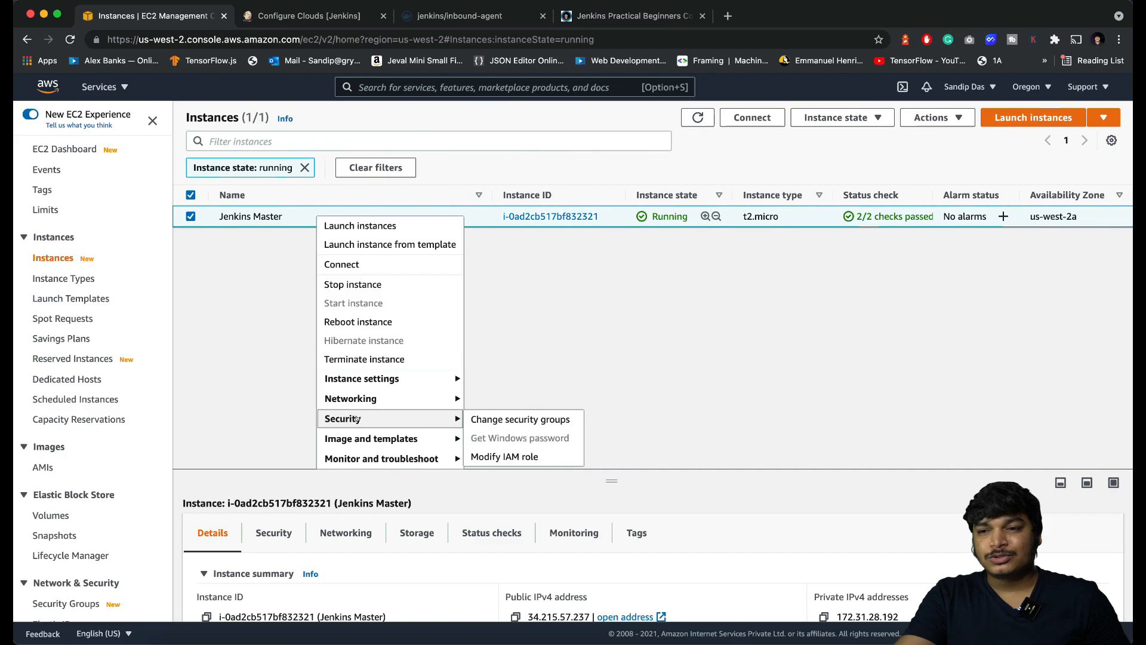
click(494, 458)
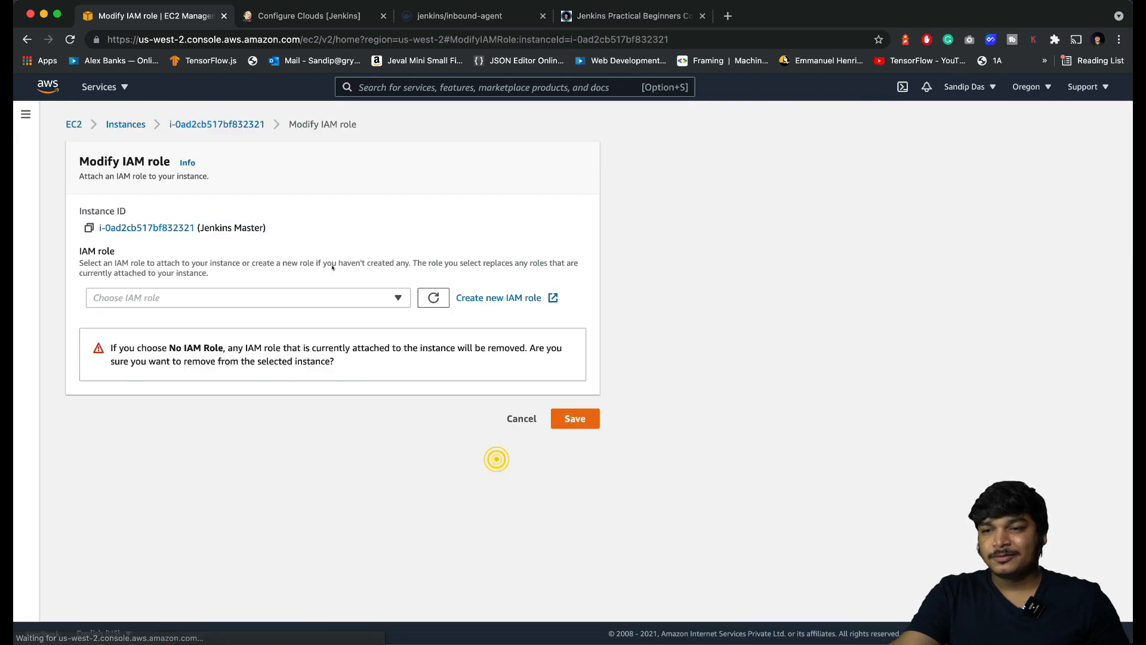
Step: Attach the ECSAccessForEC2 role to the Jenkins Master instance and save the change
click(210, 296)
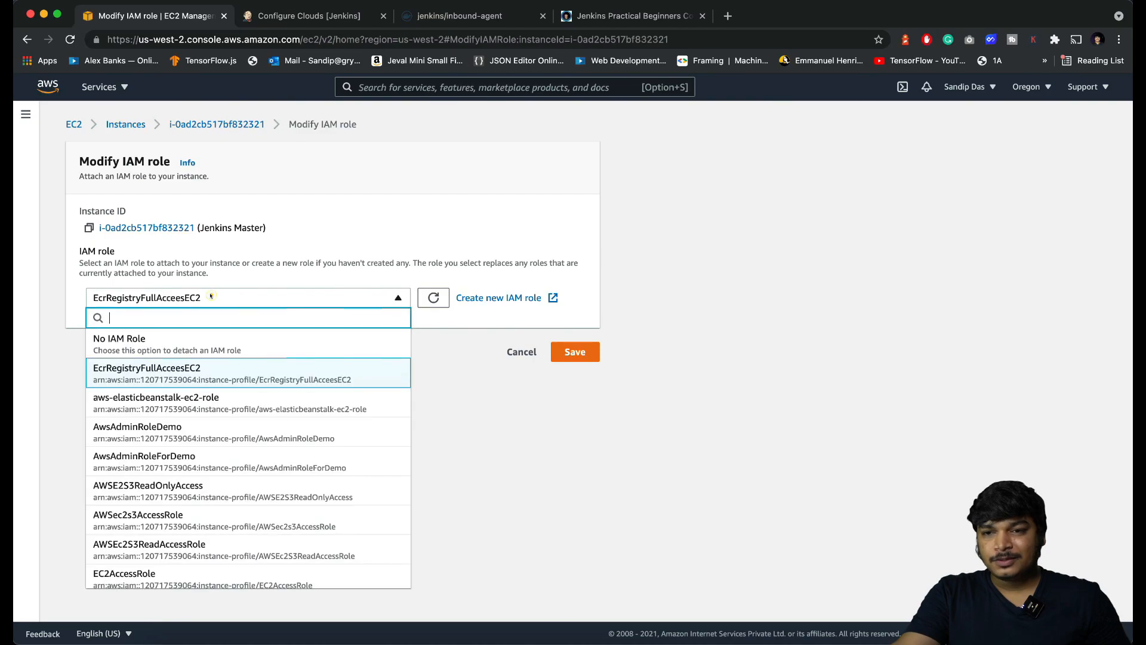
text(ECSAccessForEC2)
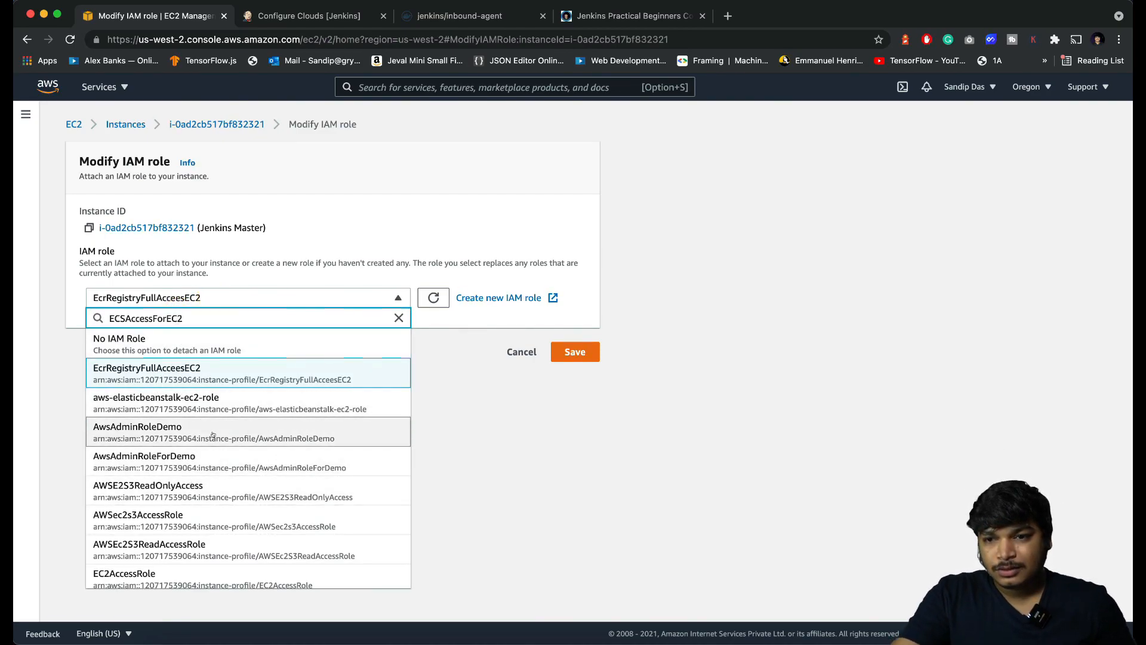
scroll(149, 430, down, 8)
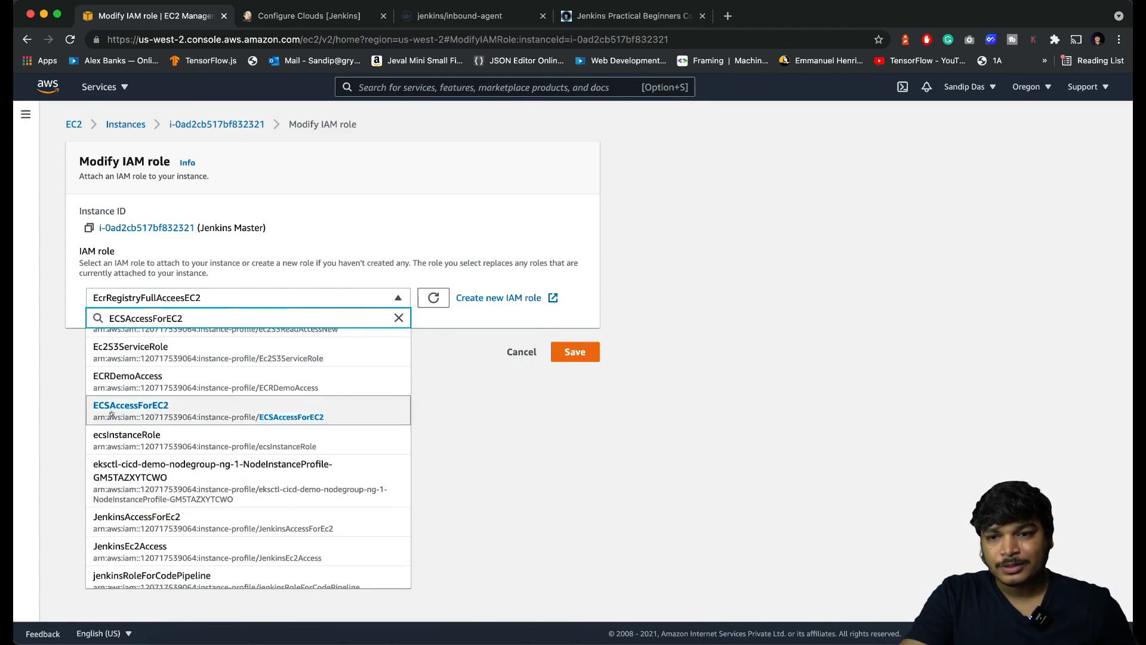
click(121, 412)
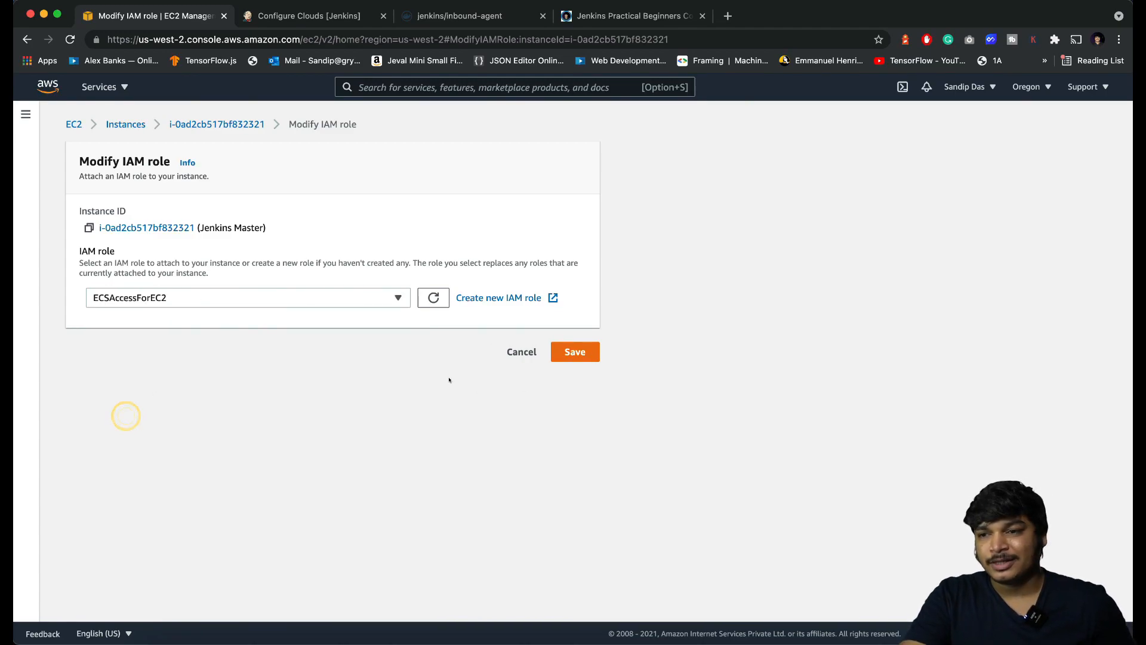
click(575, 351)
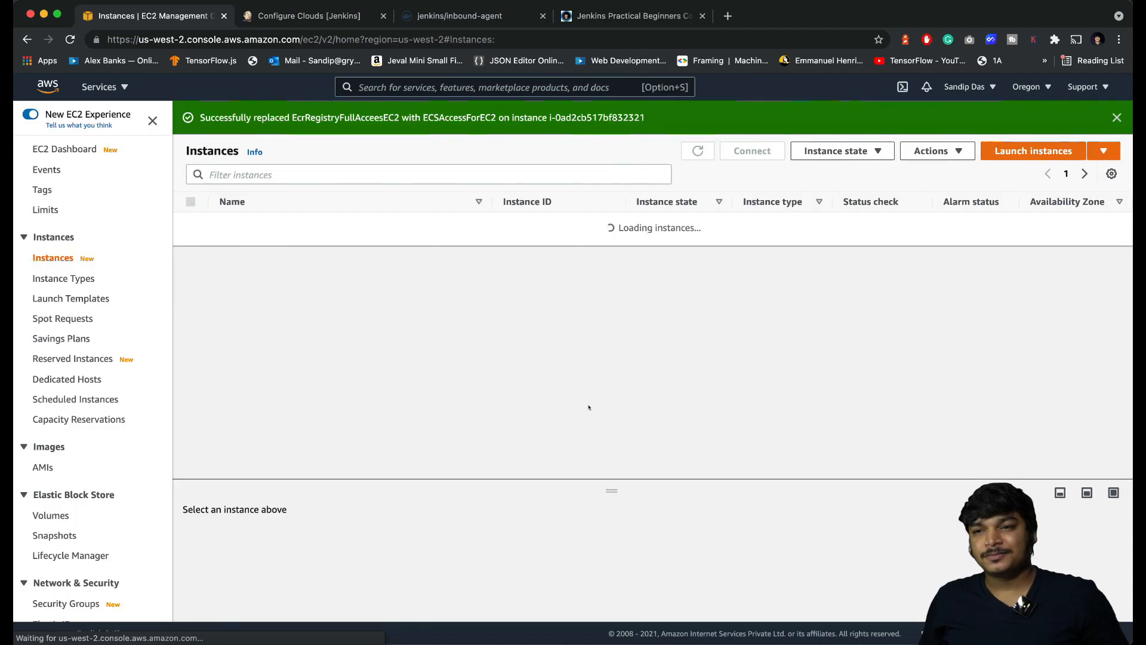
Step: Find Elastic Container Service by searching for "ecs", start creating a cluster and choose the Networking only template for Fargate
click(306, 12)
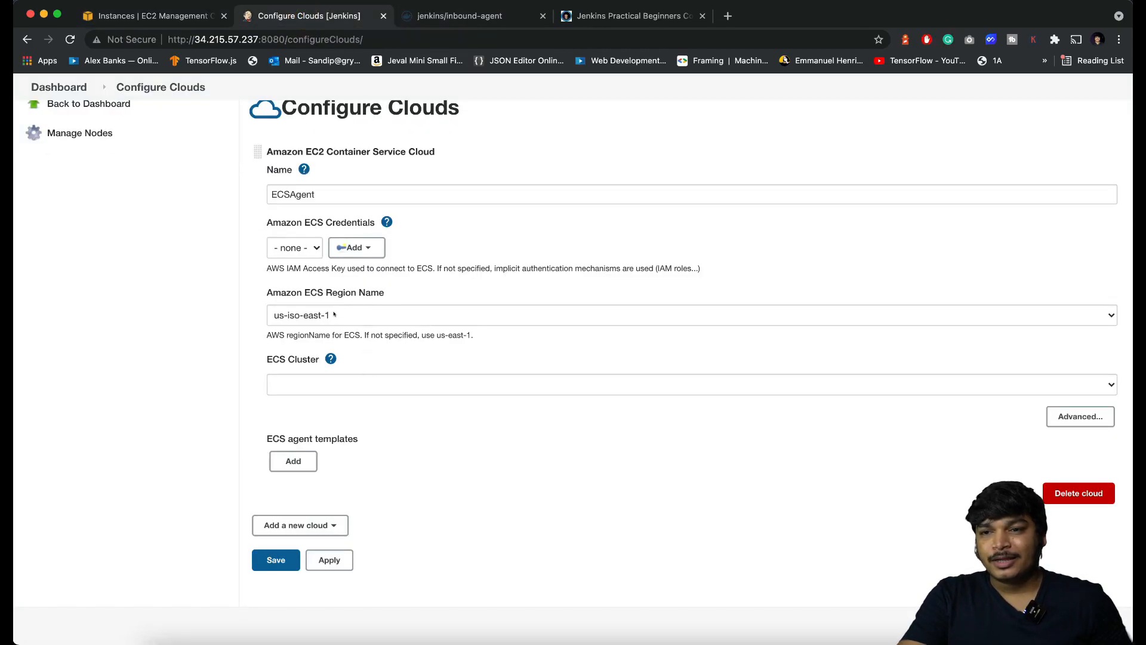
click(156, 17)
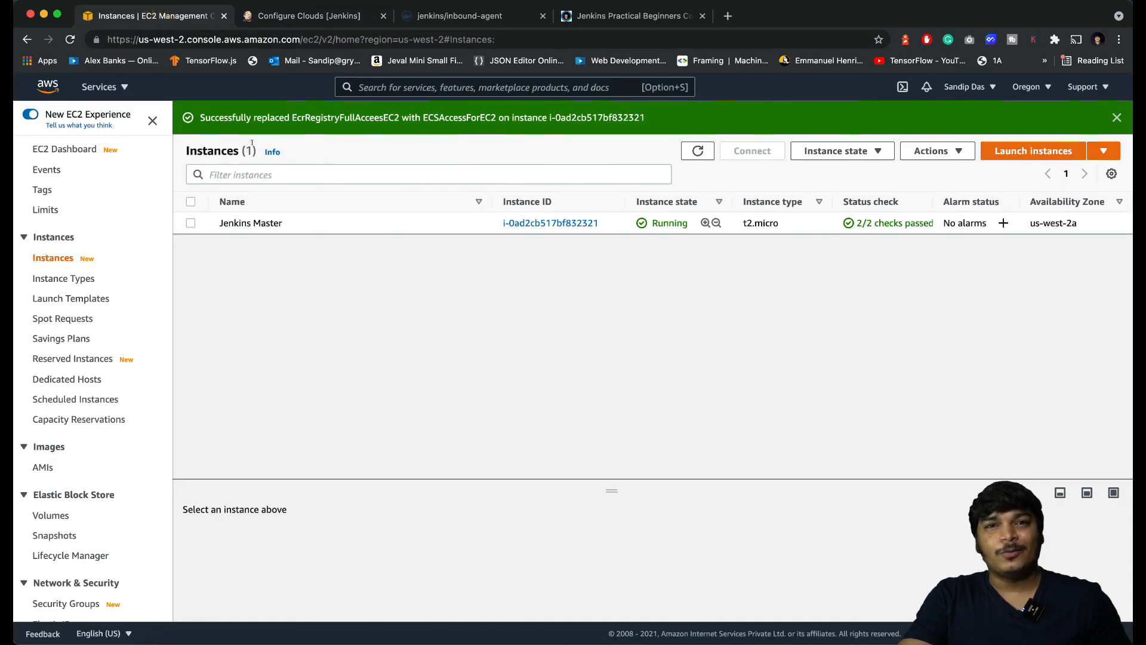
click(380, 87)
text(ecs)
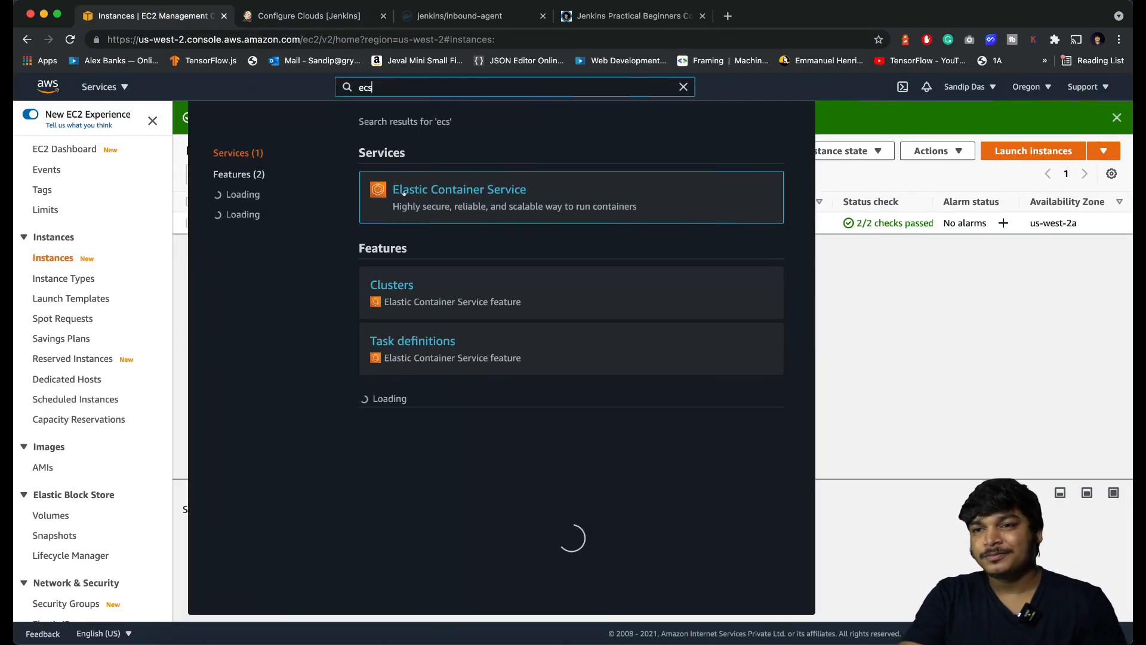
click(435, 191)
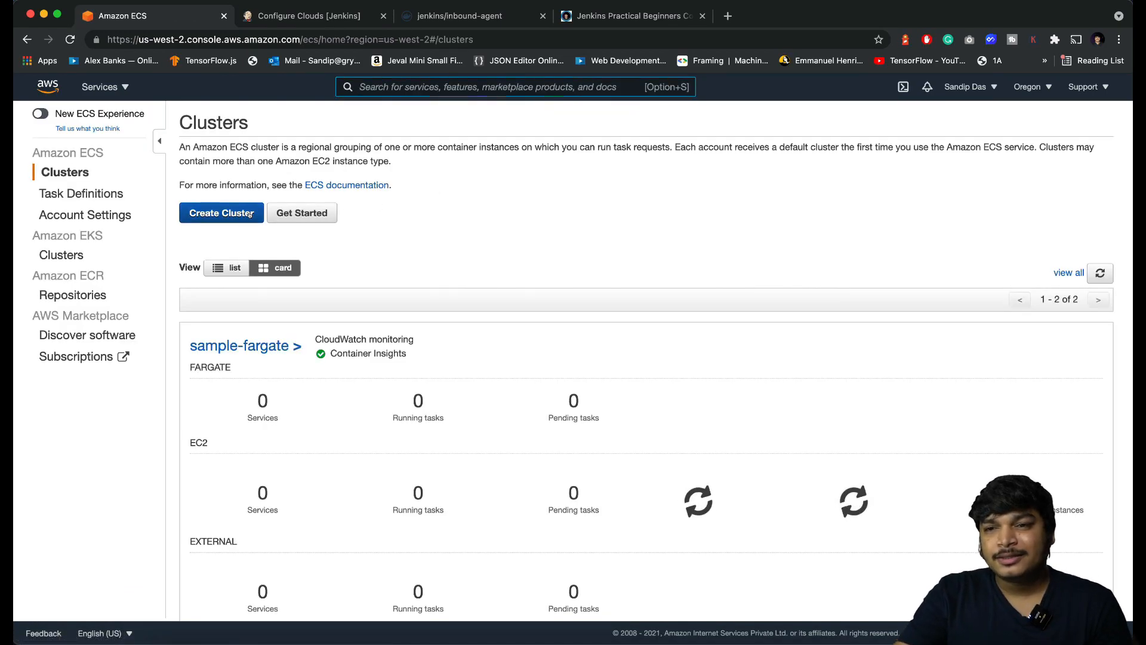
click(219, 213)
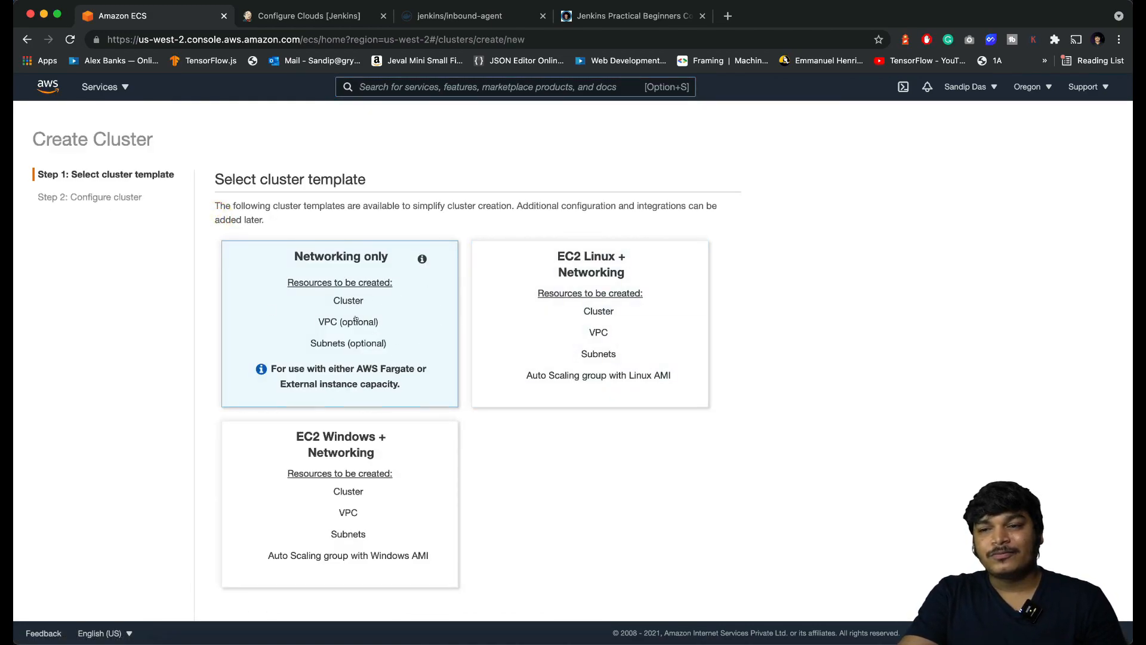
scroll(441, 418, down, 2)
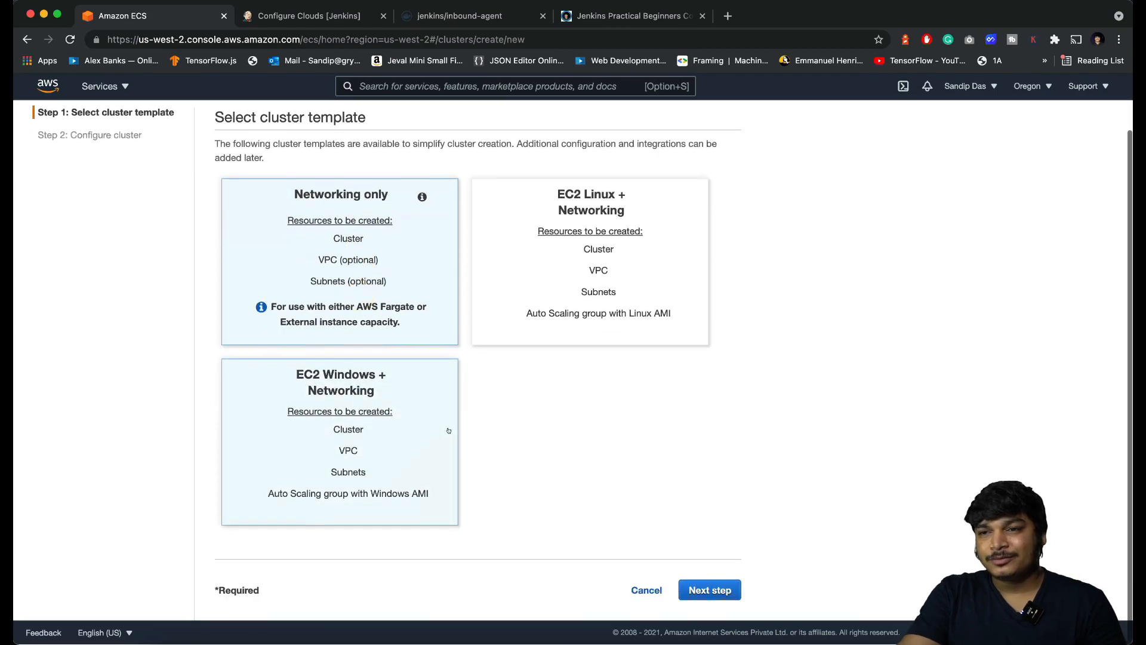
click(697, 596)
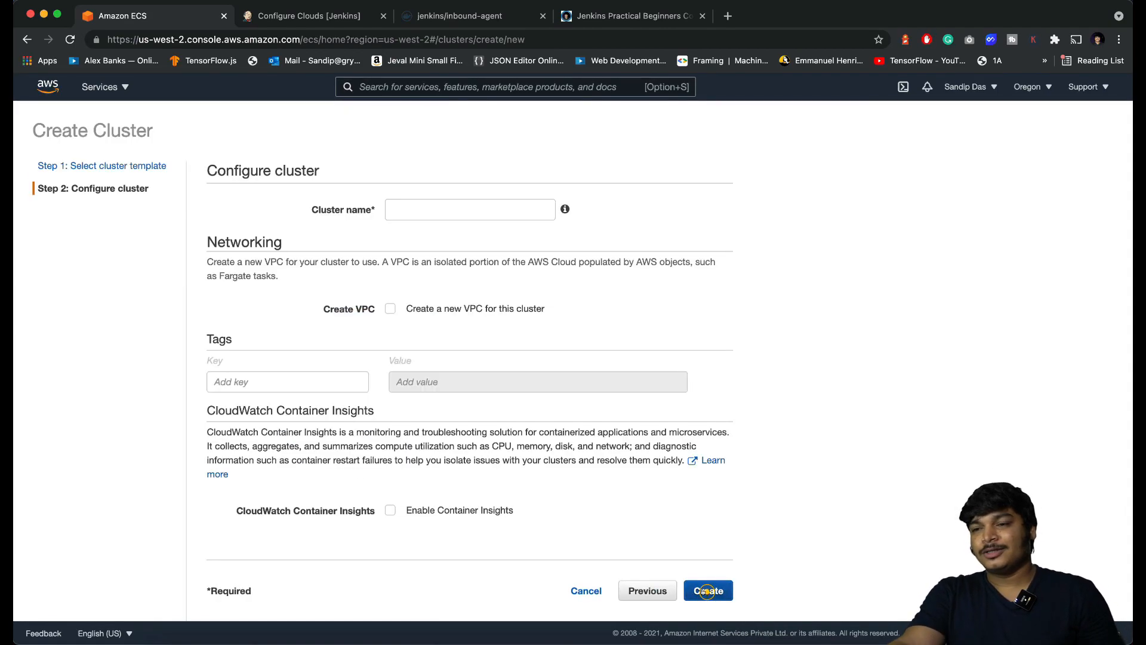
Step: Create the cluster under the name JenkinsFargteDemo with a new VPC using the default CIDR block and subnets, and Container Insights enabled
click(424, 208)
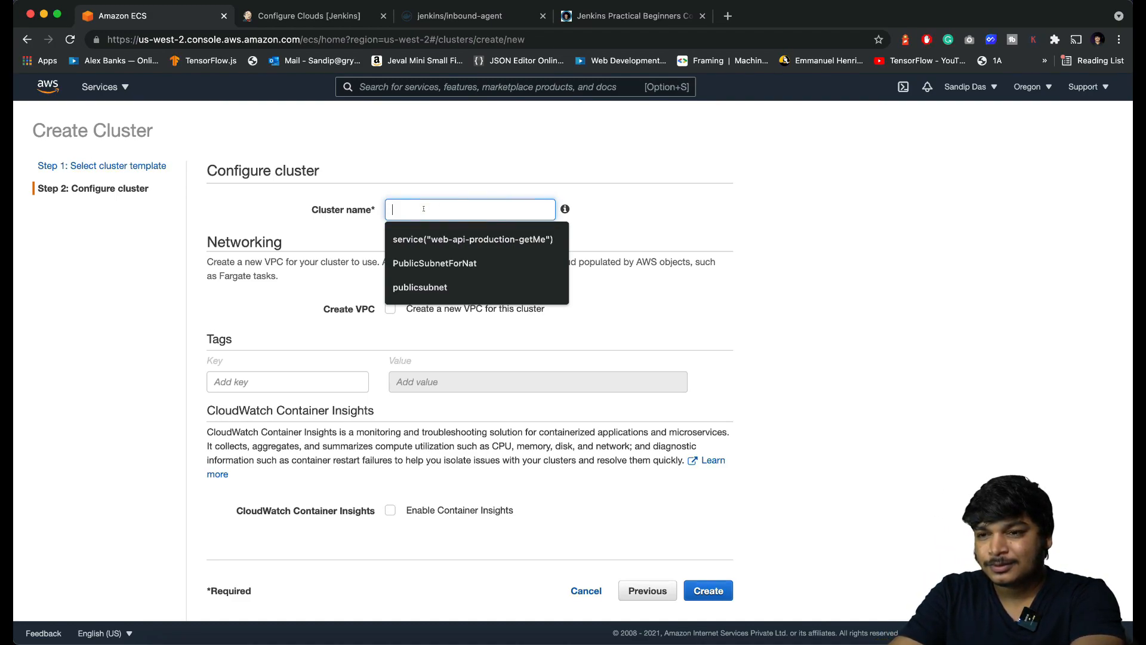
text(JenkinsFargteDemo)
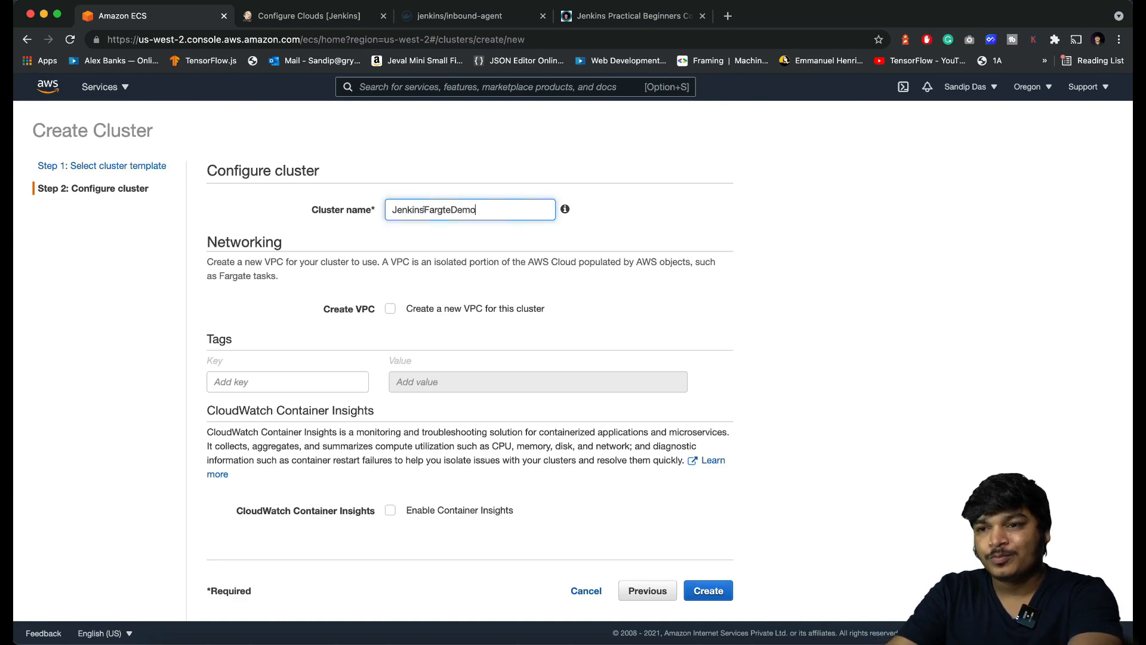
click(390, 308)
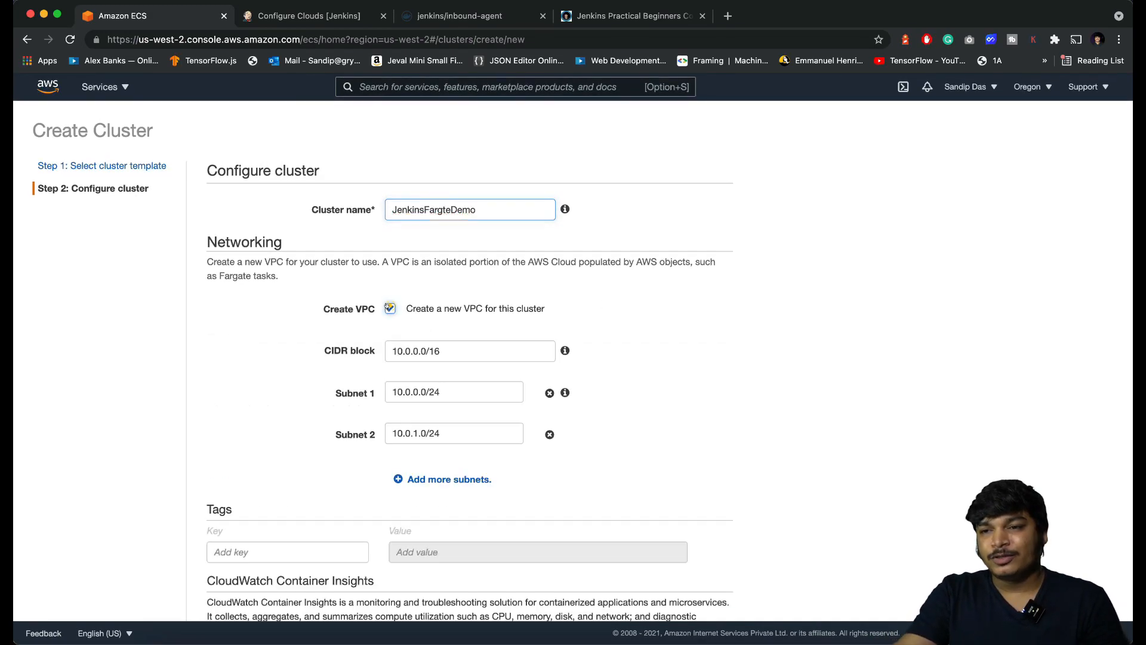
scroll(451, 421, down, 3)
scroll(450, 421, down, 1)
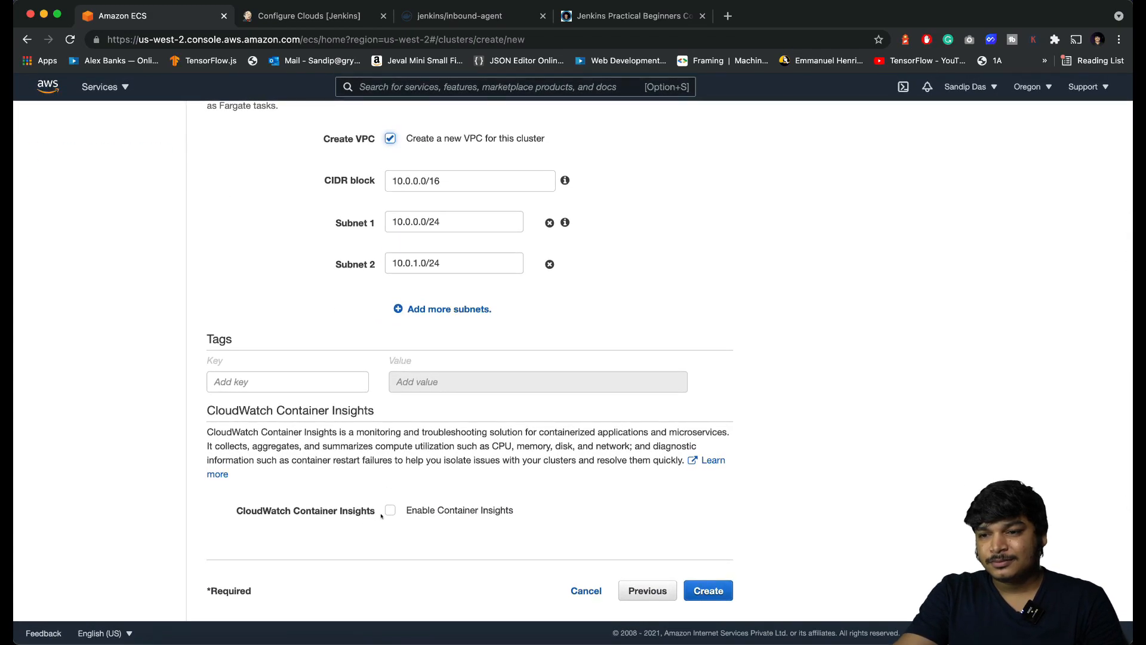
click(390, 512)
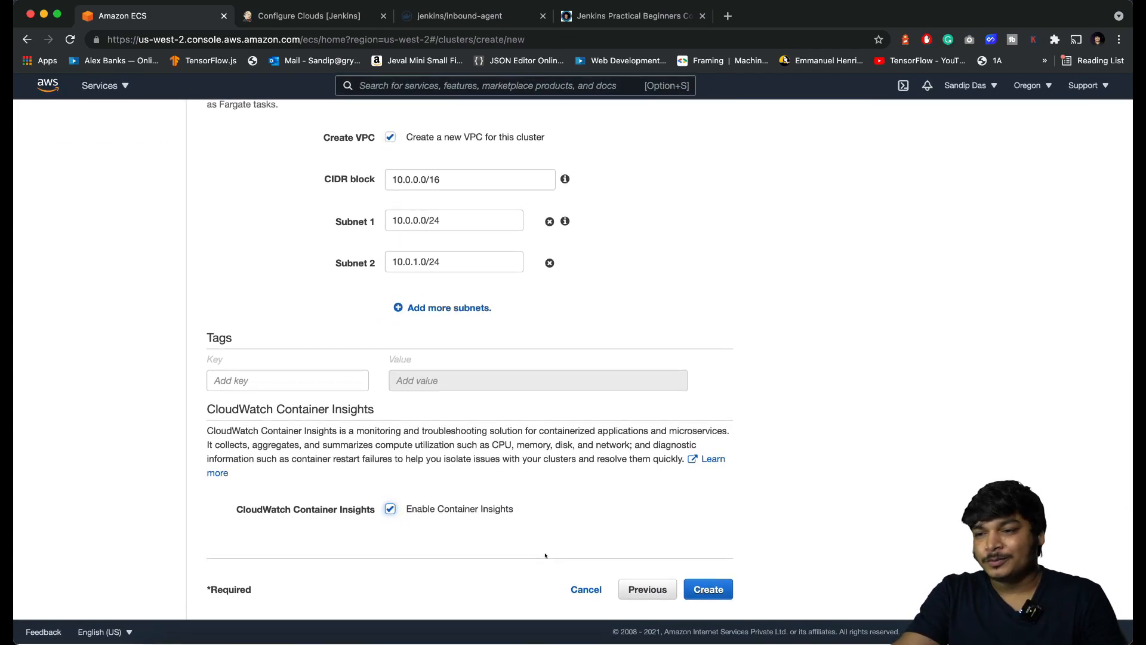
click(698, 591)
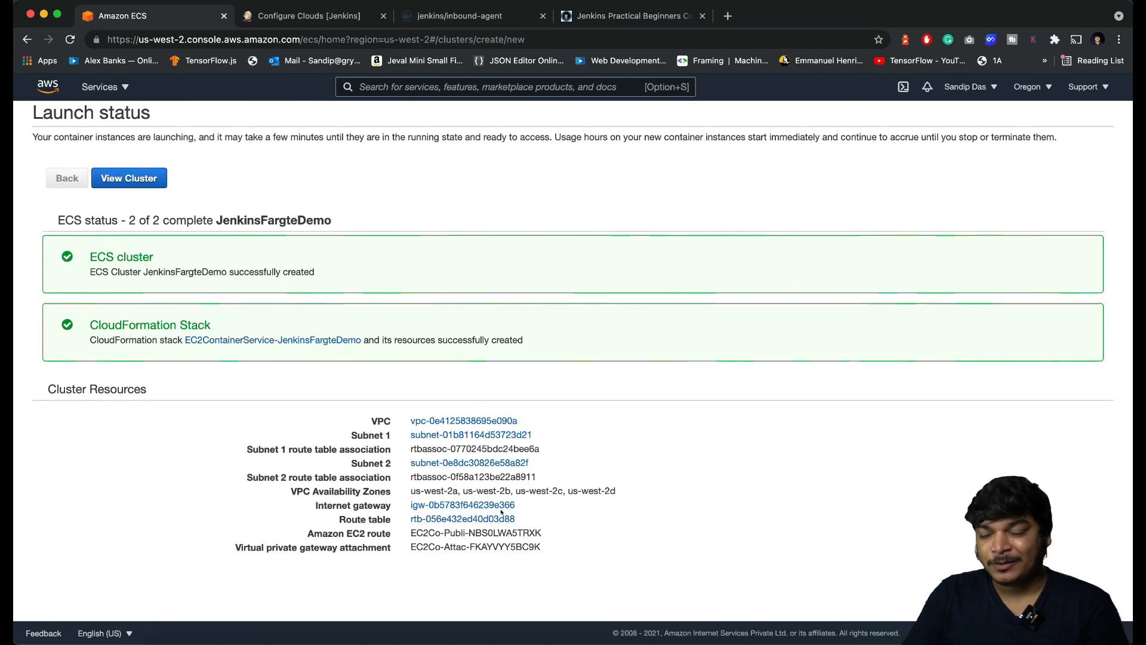
Step: Copy the full list of cluster resources into a new untitled file in Visual Studio Code, and open the new cluster's page in the browser
drag(579, 553, 342, 418)
key(super+c)
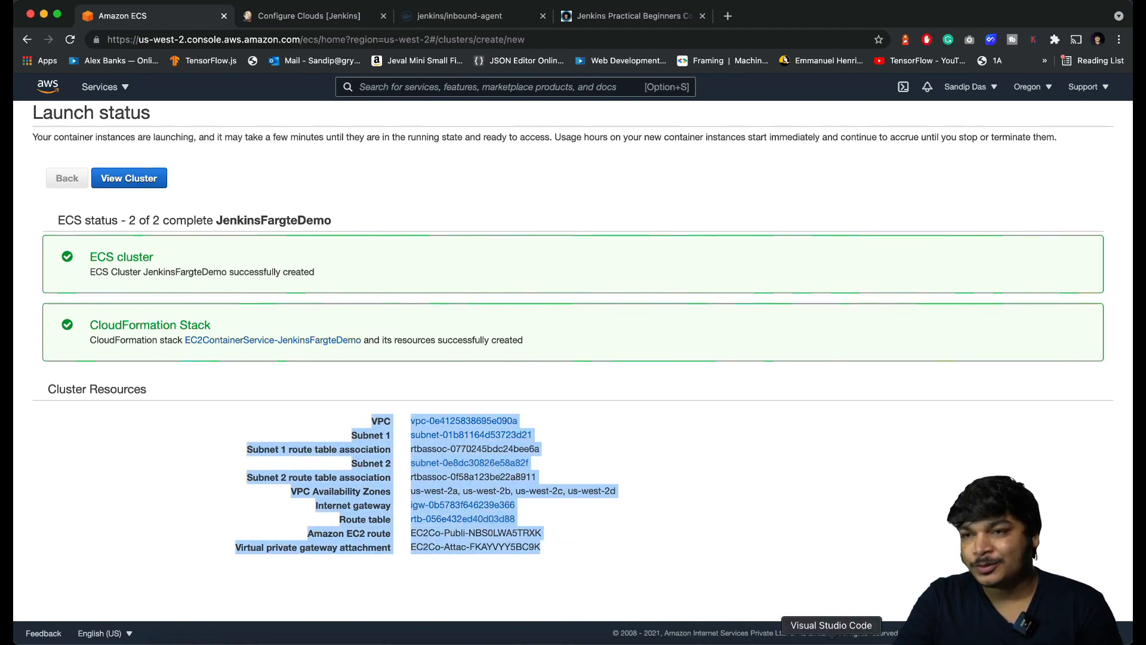
click(851, 636)
key(super+n)
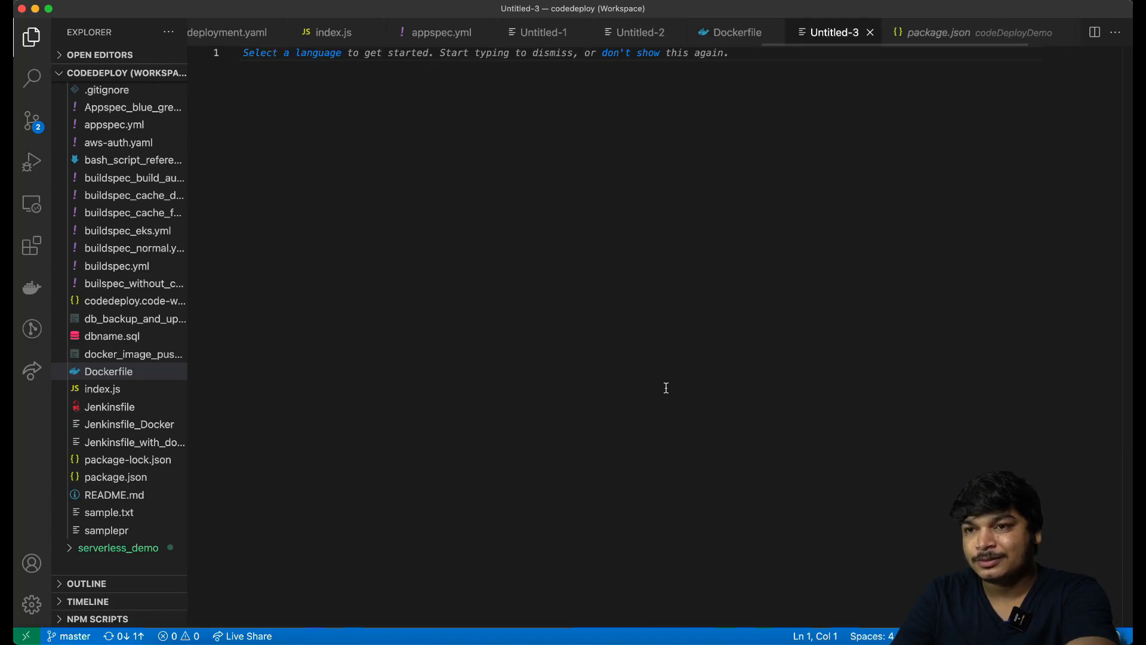
key(super+v)
click(801, 636)
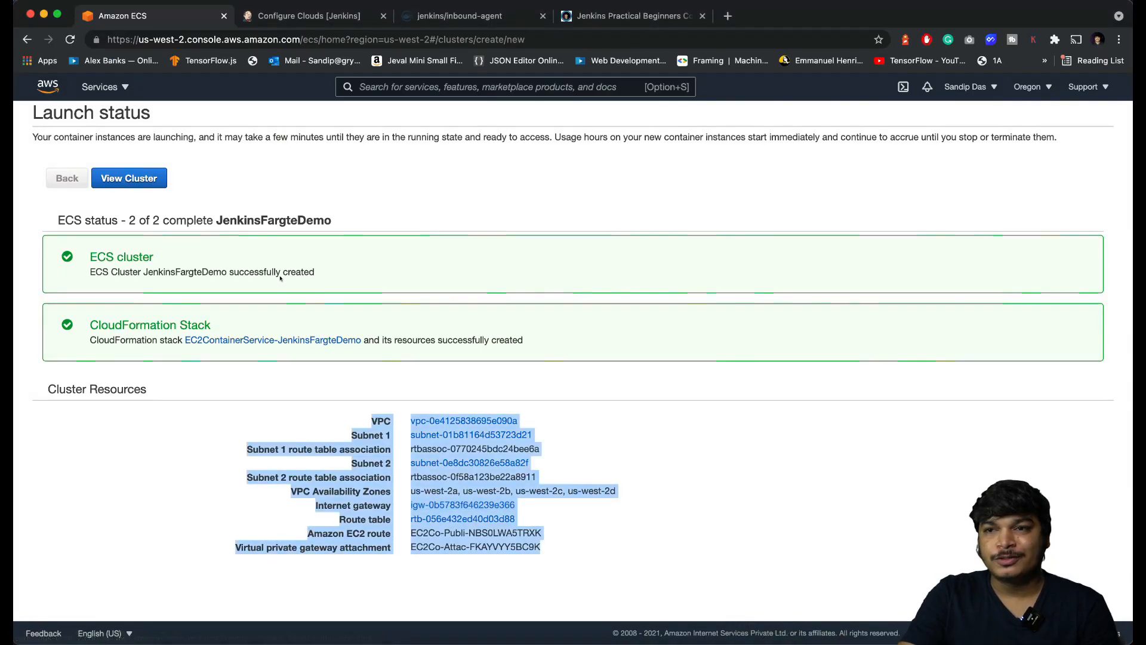
click(123, 179)
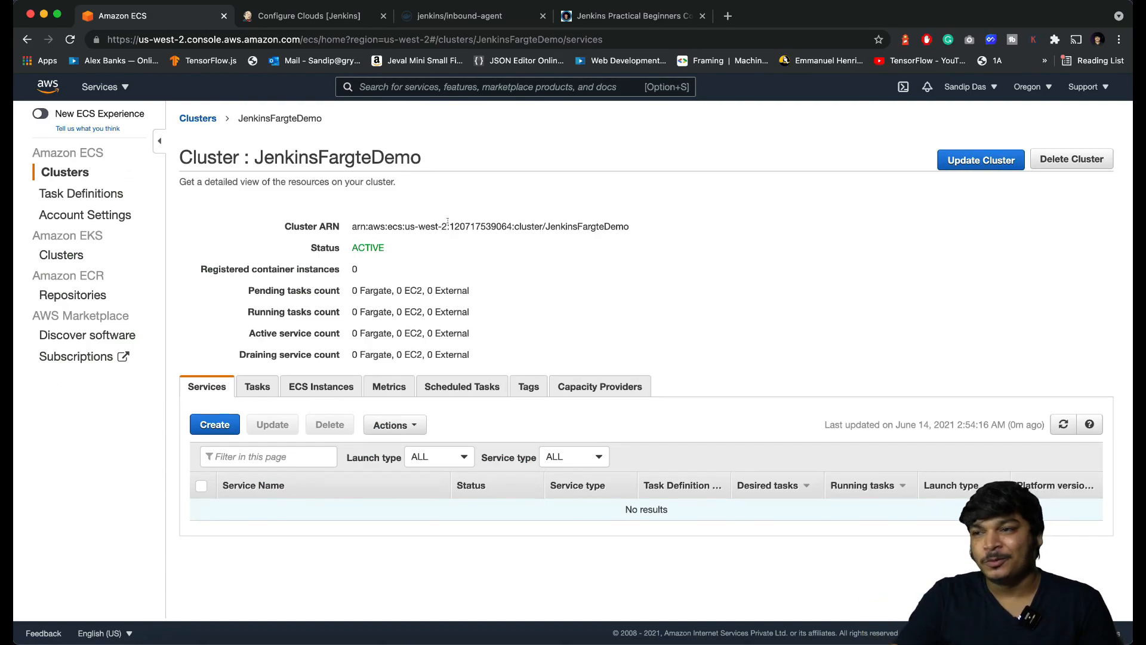
Step: Check the cluster's region in the AWS console address and set the Jenkins cloud's Amazon ECS region to us-west-2
click(322, 17)
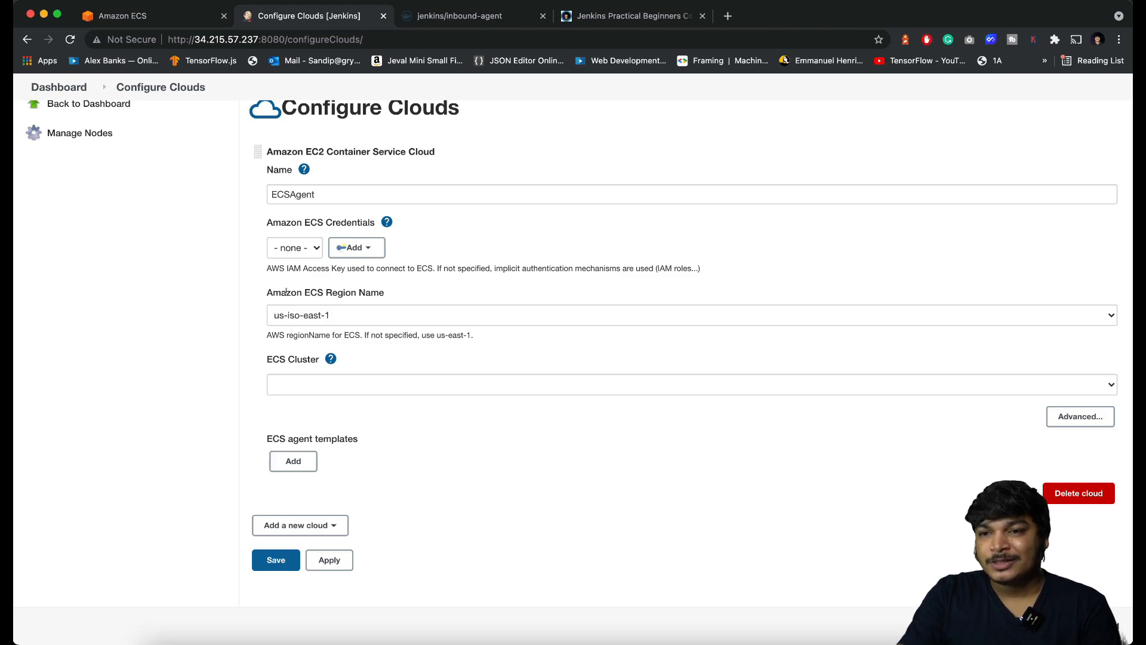
drag(278, 291, 372, 293)
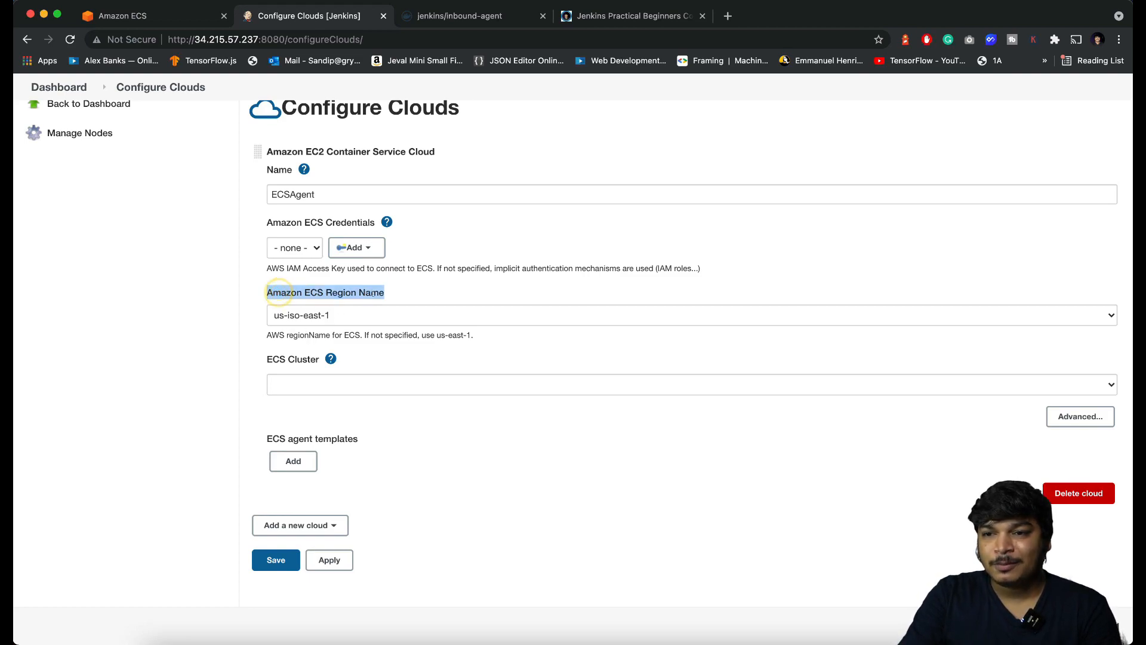
click(152, 16)
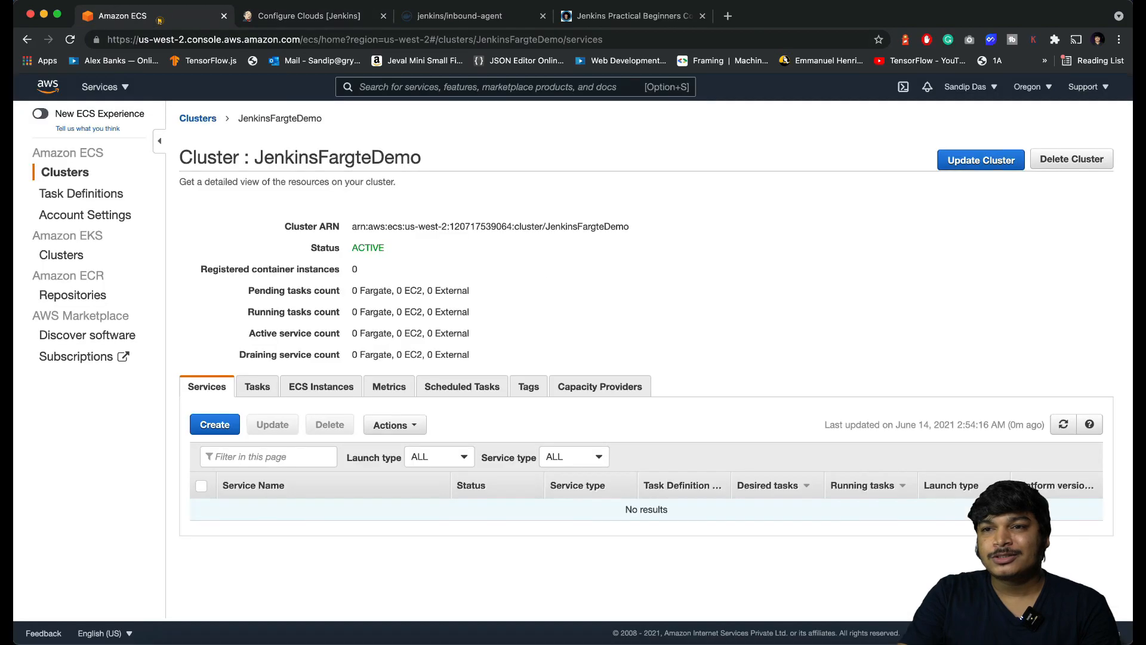
drag(383, 39, 439, 39)
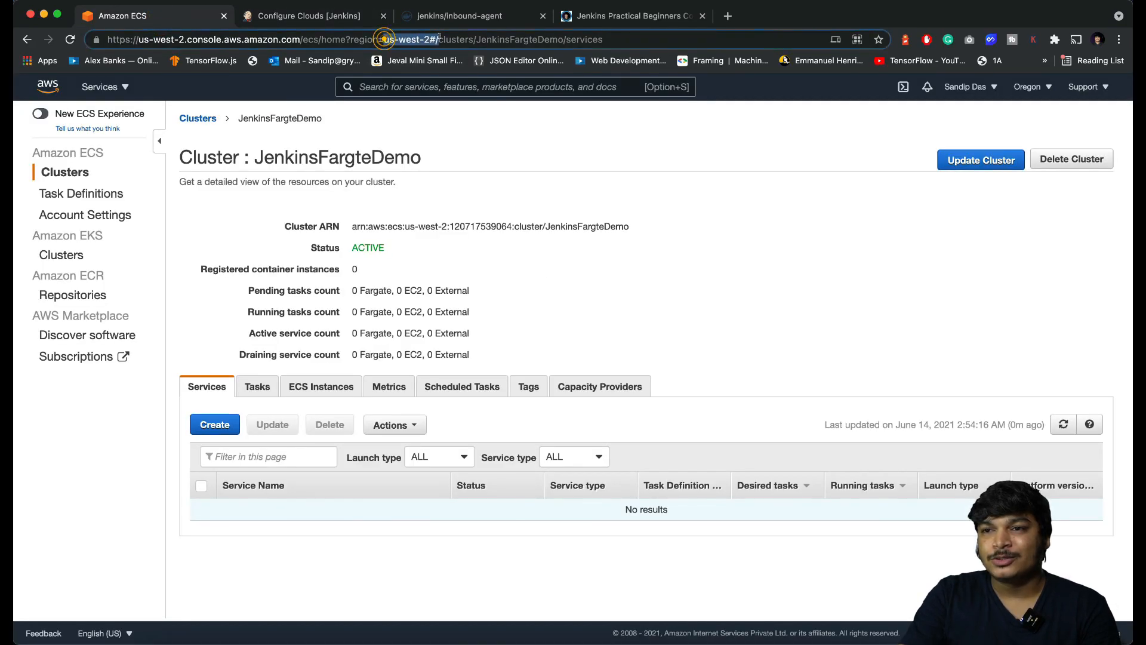
click(289, 14)
click(358, 315)
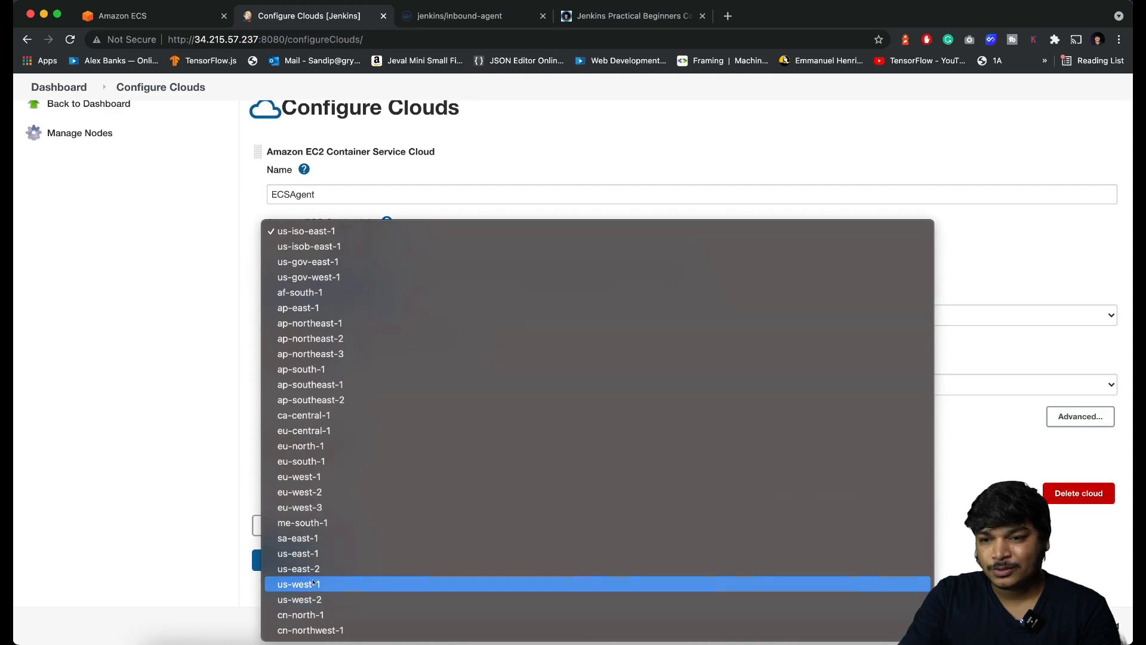
click(312, 598)
click(179, 16)
click(299, 14)
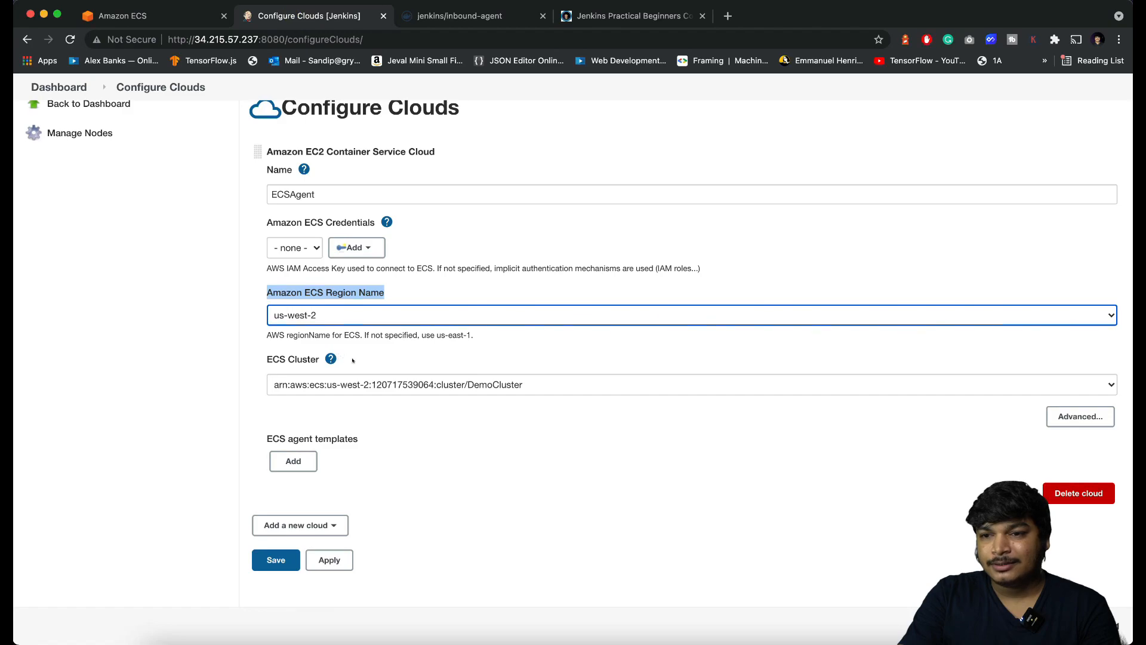
Step: Select the JenkinsFargteDemo cluster as the ECS cluster of the ECSAgent cloud
click(367, 385)
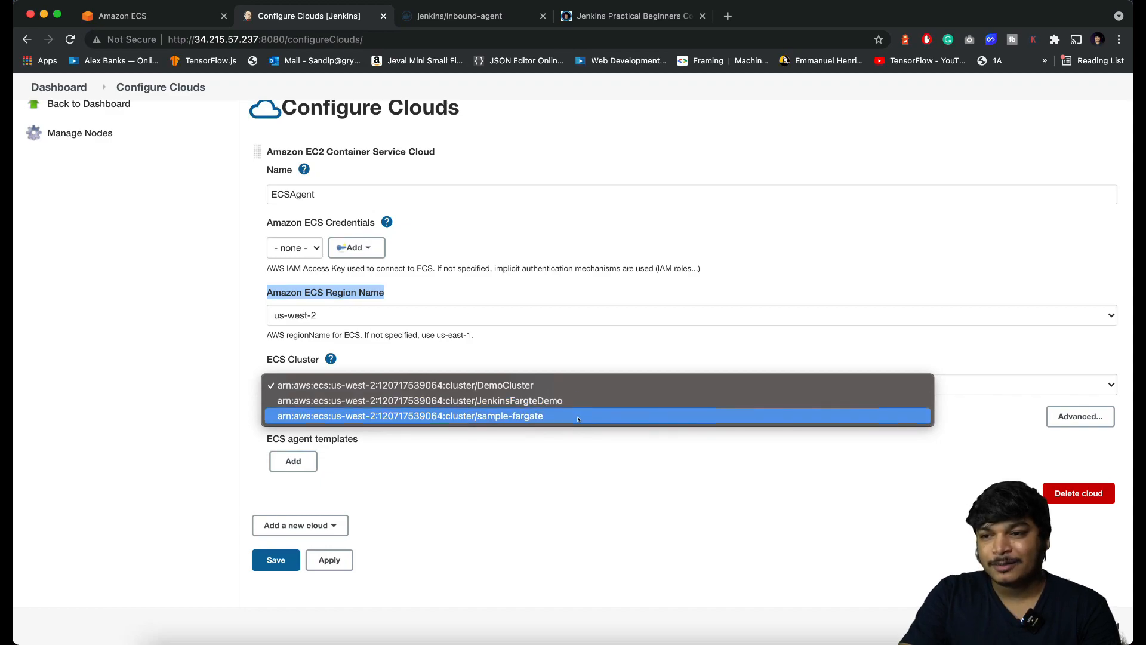
click(562, 401)
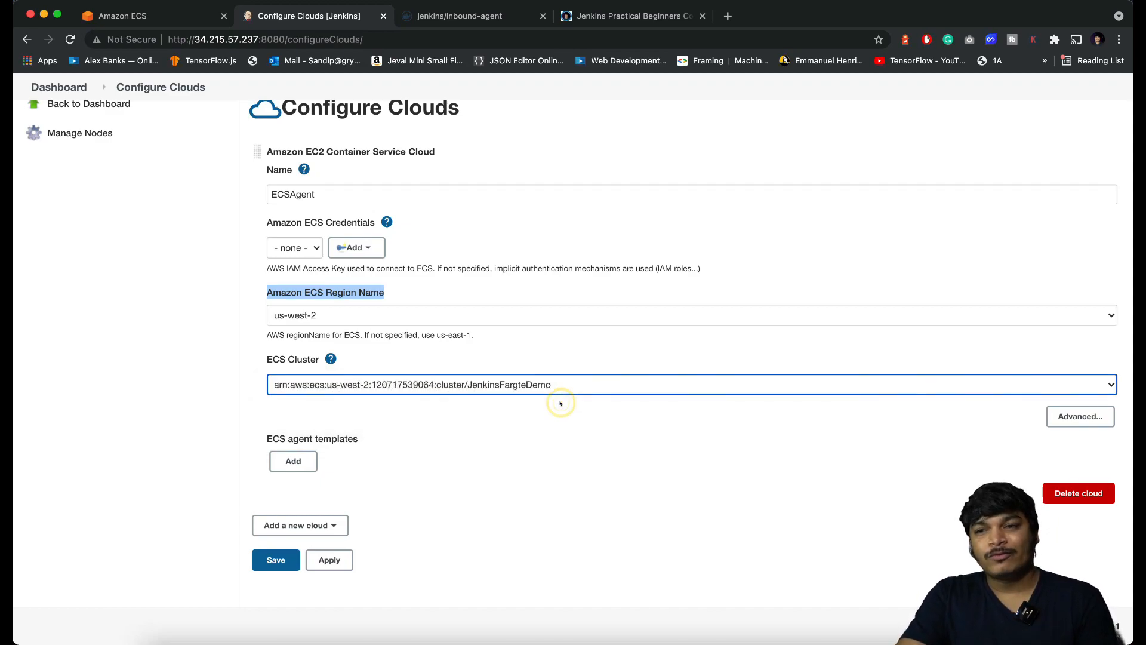
click(555, 452)
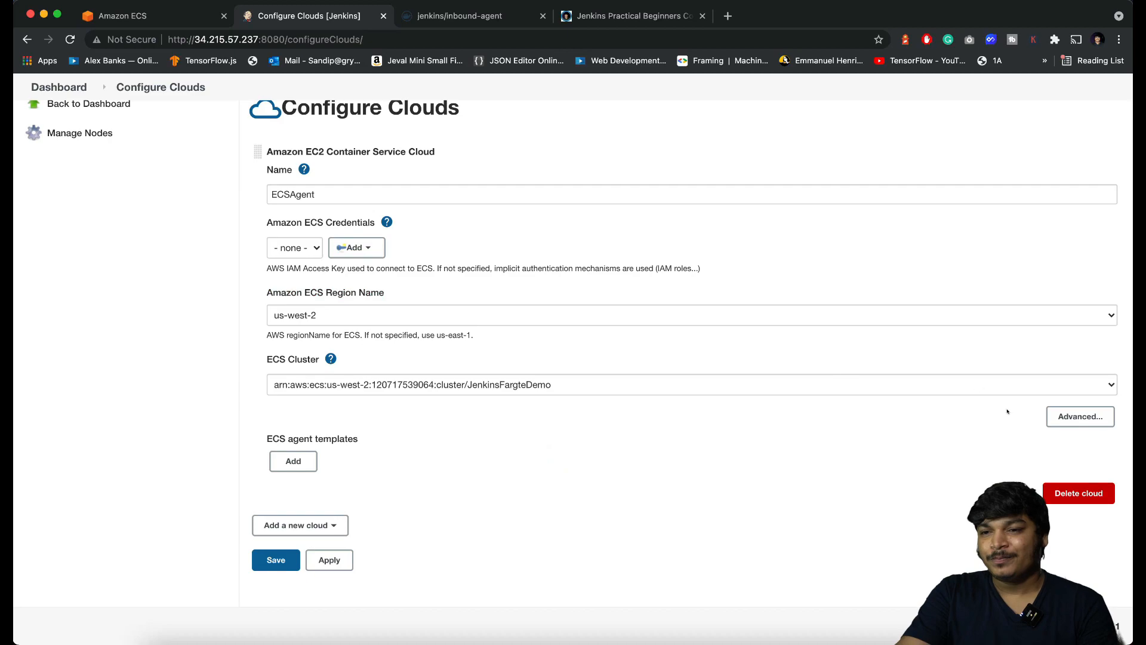
Step: Expand the cloud's advanced settings, review the declarative limits and read the help for the tunnel connection setting
click(1080, 417)
scroll(574, 402, down, 3)
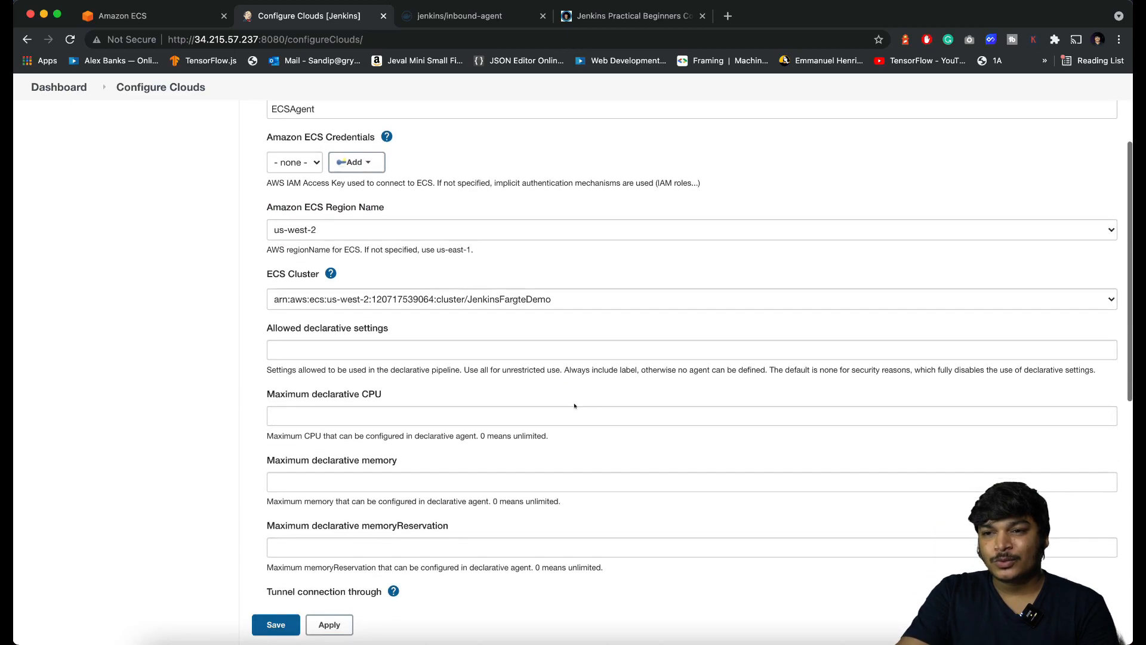
scroll(395, 417, down, 2)
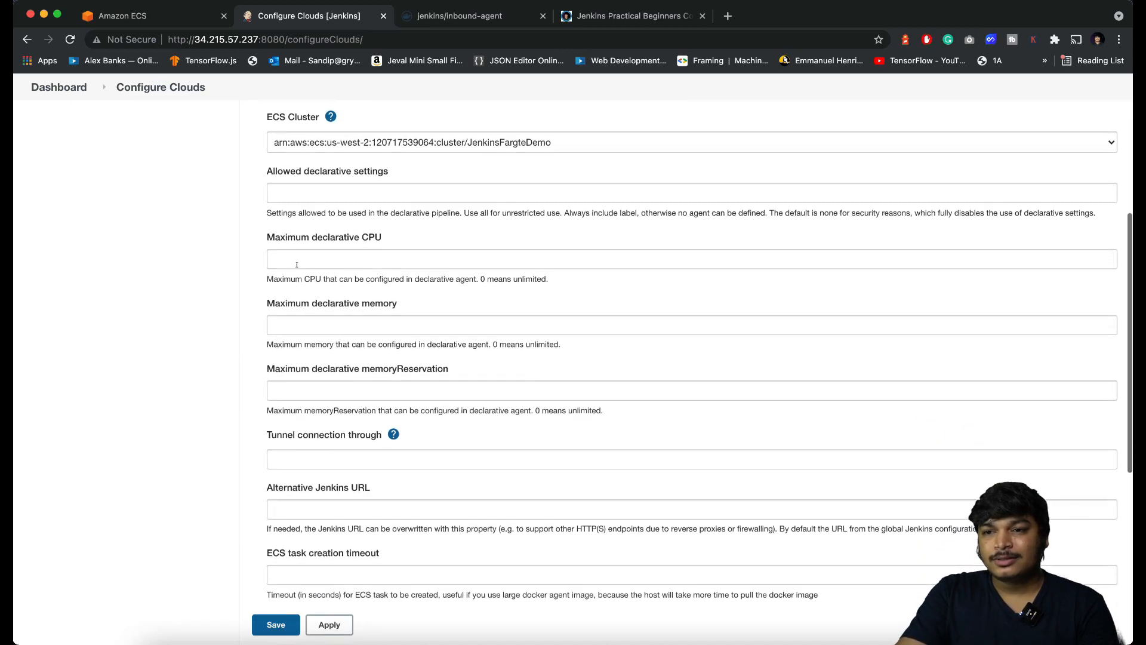
scroll(395, 418, down, 3)
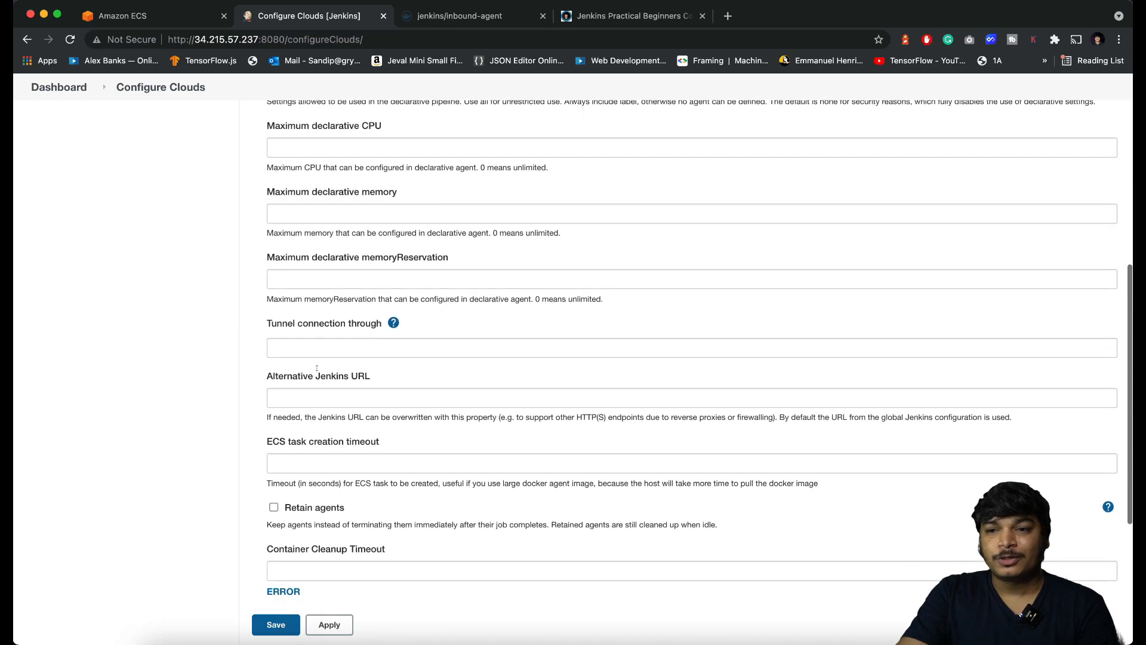
click(394, 322)
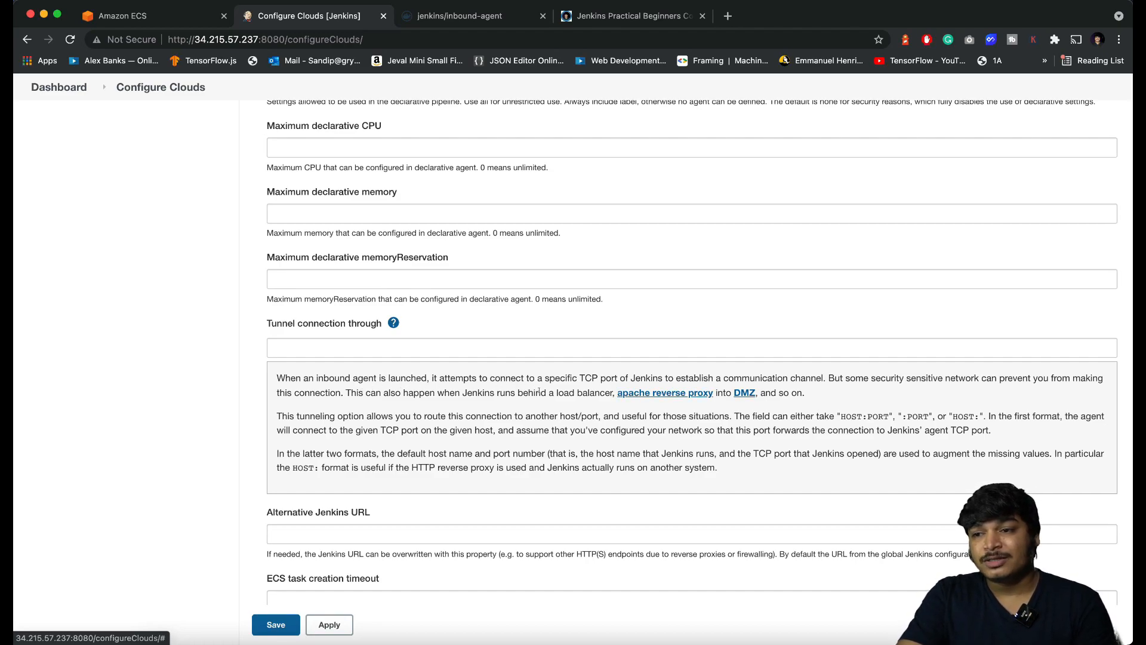
Step: Open the Jenkins dashboard in a separate tab and examine the inbound agents' TCP port setting in Configure Global Security
scroll(393, 322, up, 3)
right_click(59, 87)
click(108, 102)
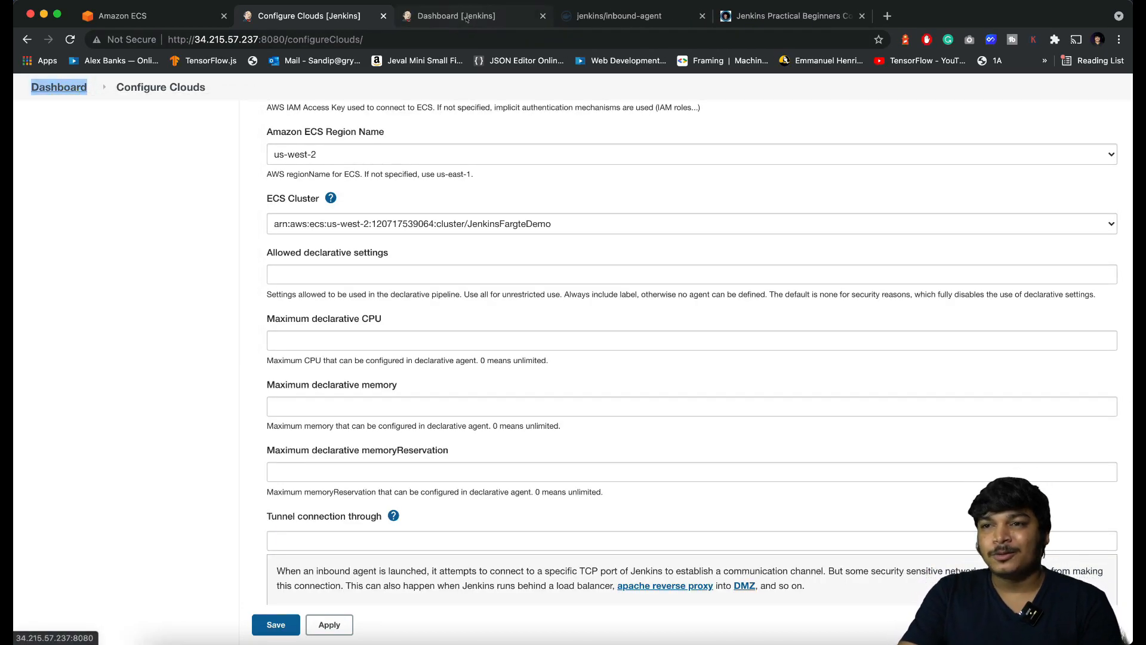
click(467, 18)
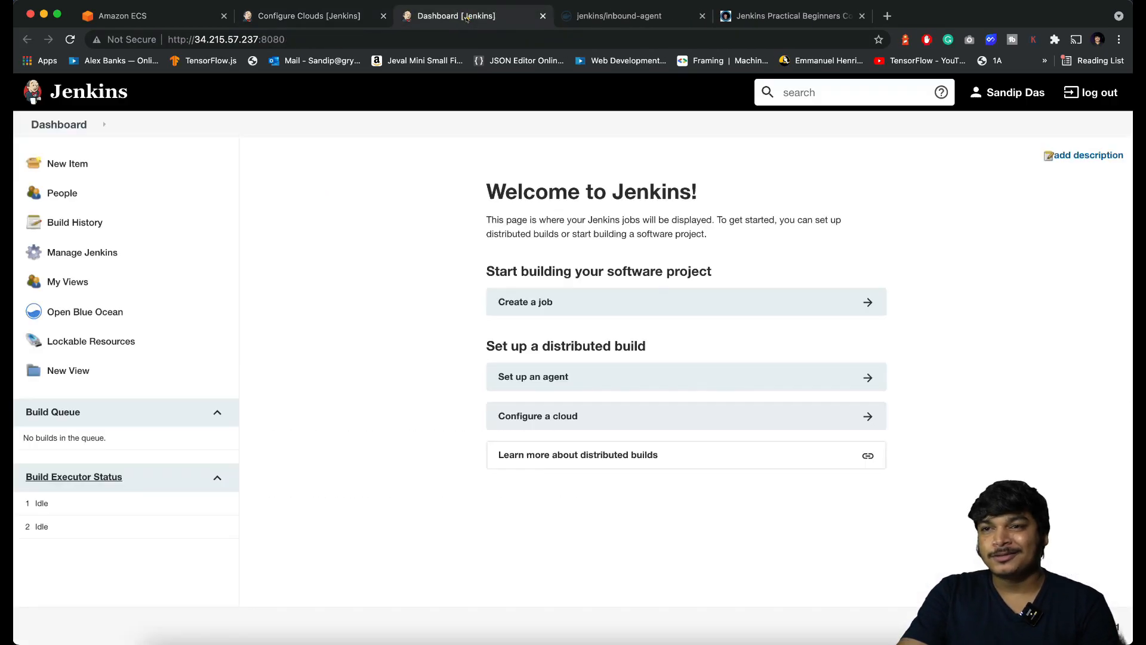
click(55, 251)
scroll(346, 310, down, 1)
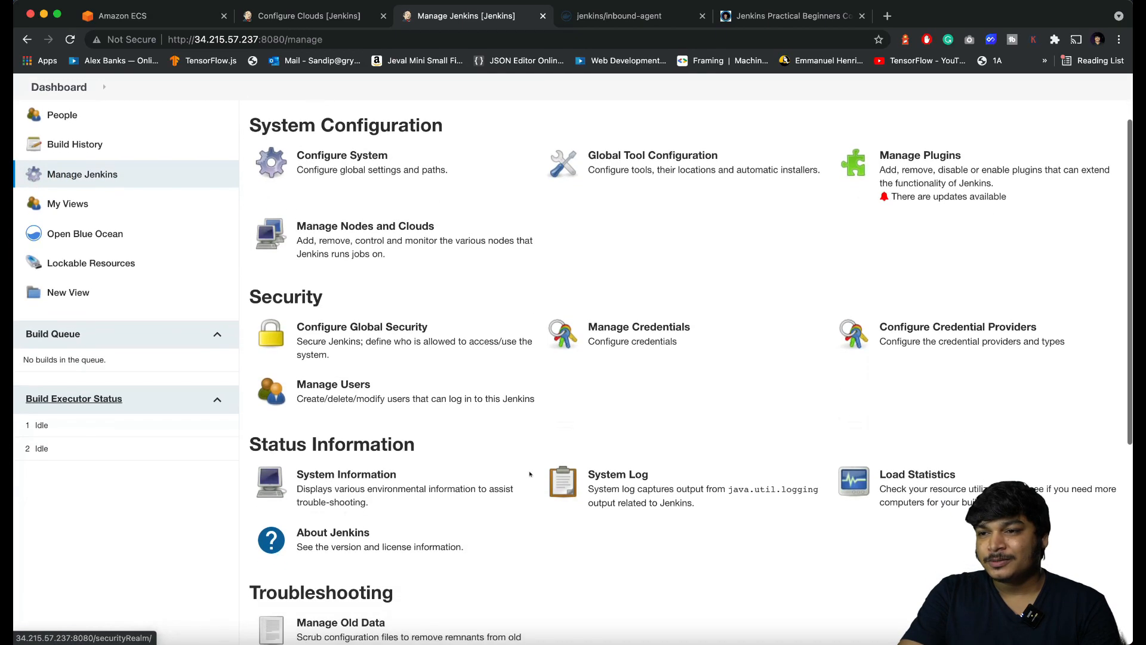
click(351, 342)
scroll(512, 306, down, 10)
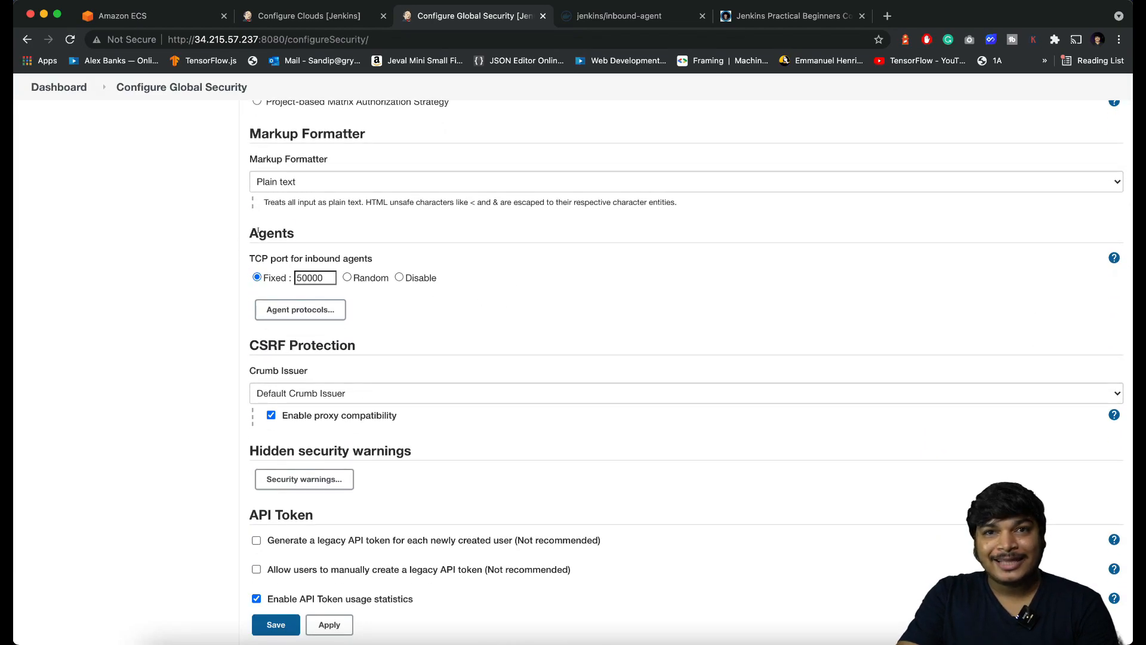
double_click(263, 233)
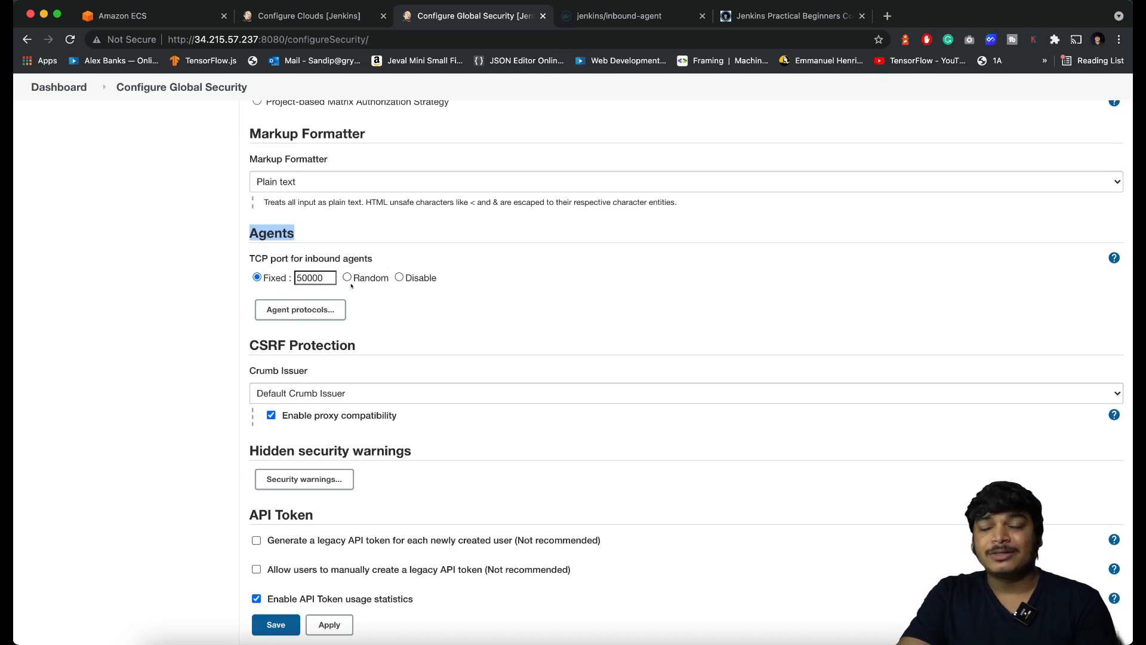
Step: Copy the Jenkins server address 34.215.57.237 with its trailing colon into the ECSAgent cloud's tunnel connection setting
double_click(304, 276)
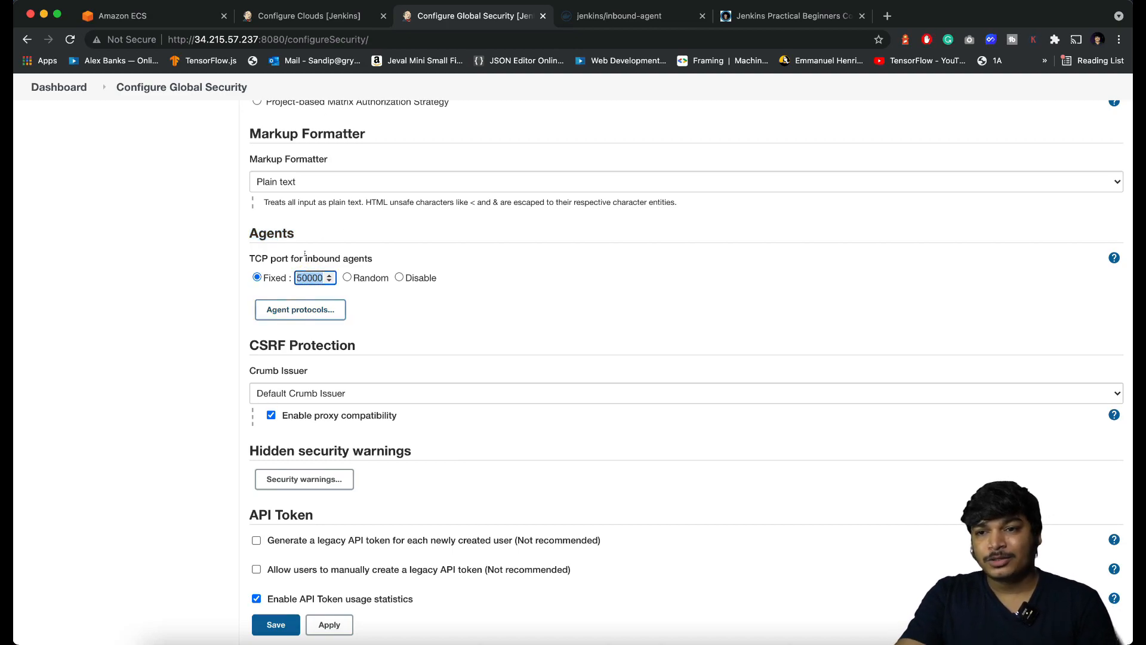
scroll(338, 394, down, 5)
click(289, 18)
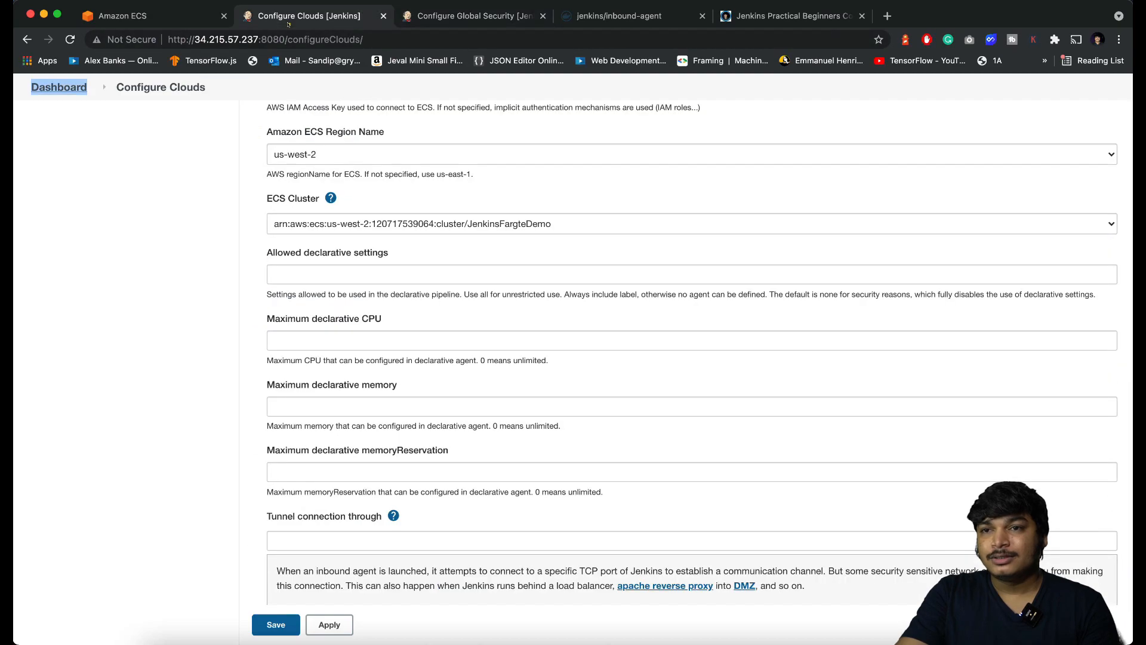
scroll(414, 326, down, 3)
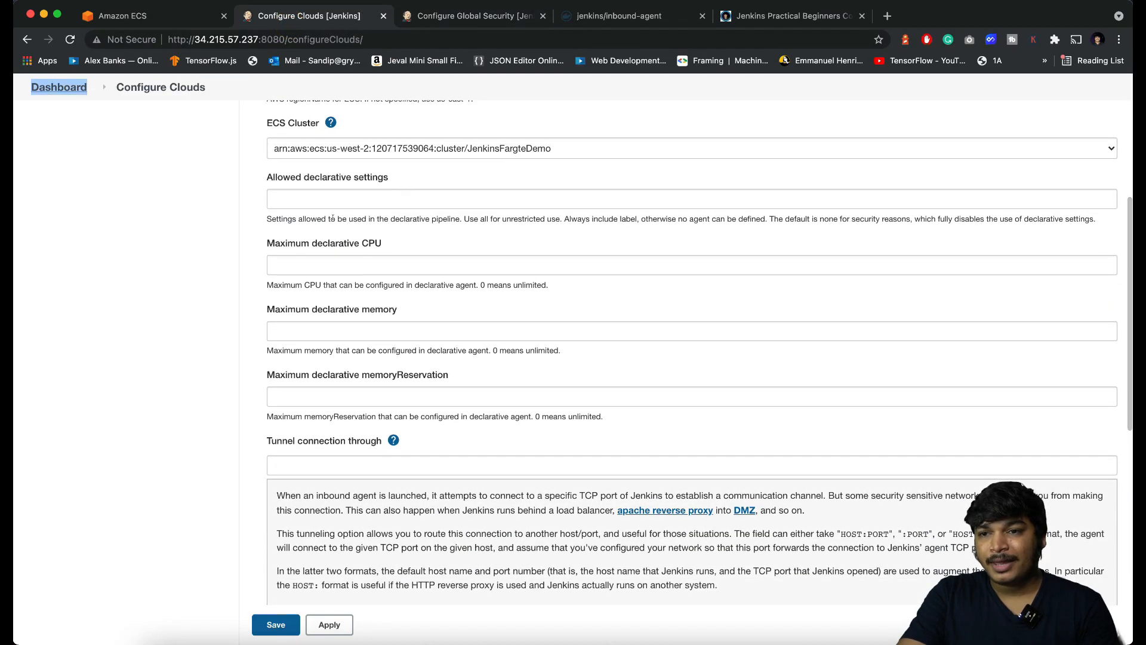
scroll(351, 265, down, 3)
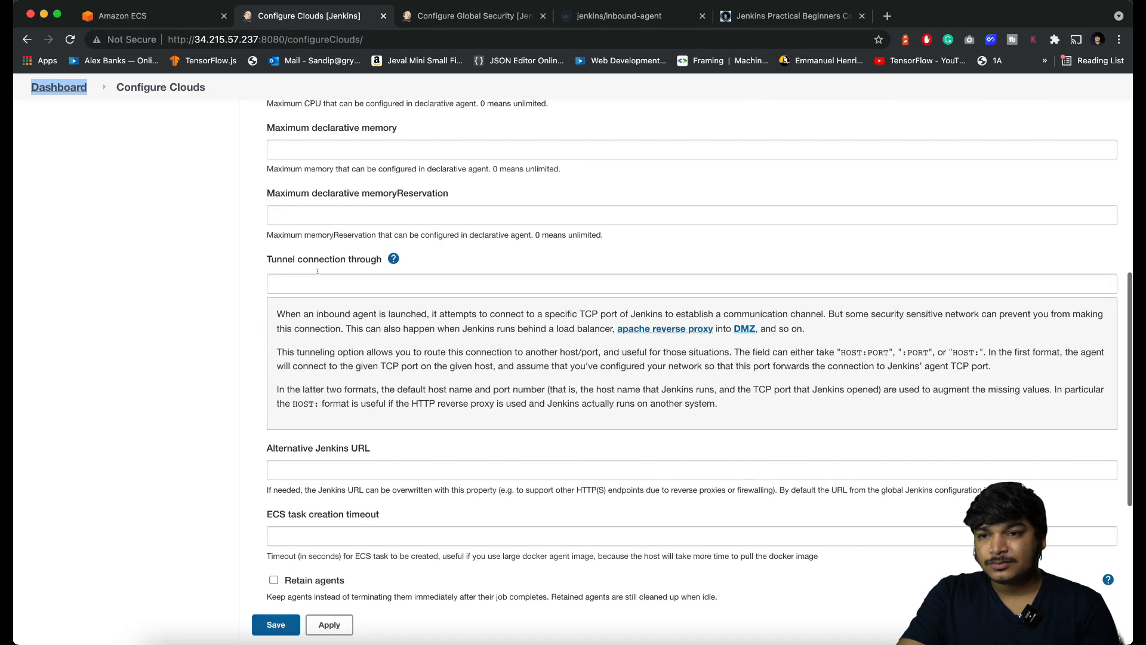
click(319, 283)
drag(257, 38, 194, 37)
key(cmd+c)
click(312, 283)
key(cmd+v)
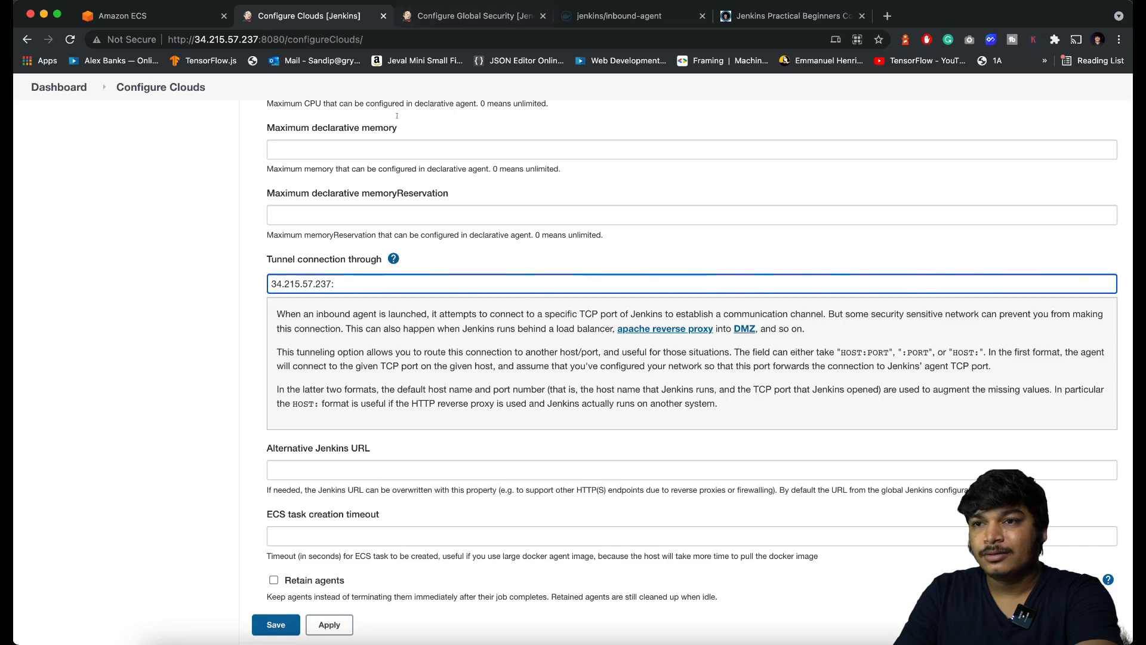
Step: Check the inbound agents' fixed TCP port in Configure Global Security and complete the cloud's tunnel connection as 34.215.57.237:50000
click(436, 18)
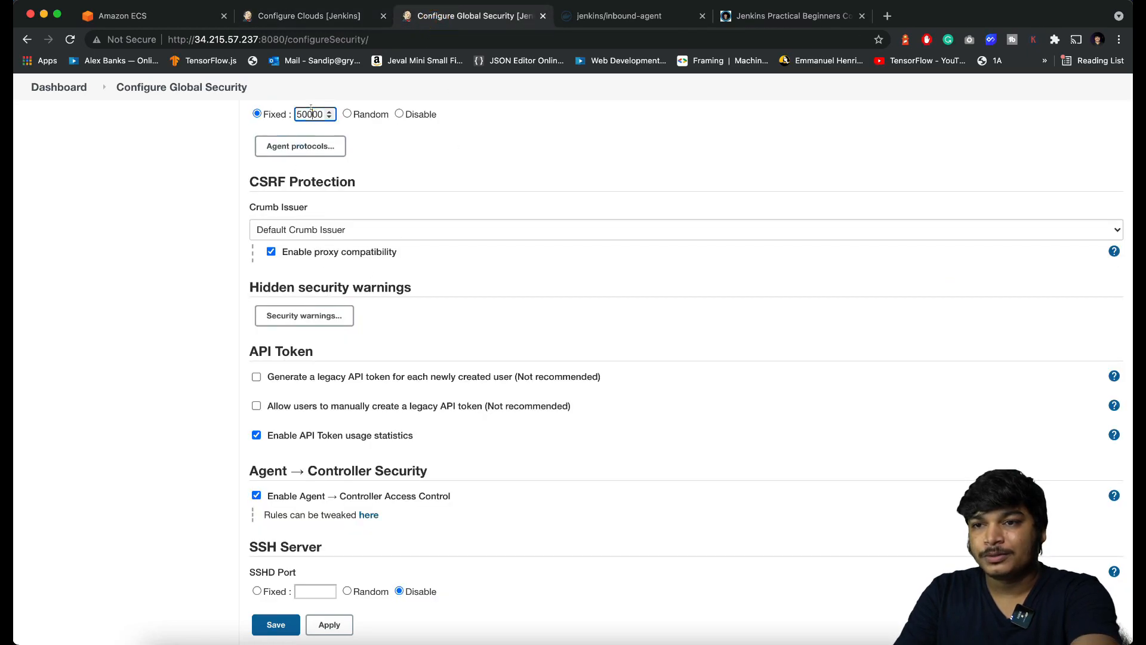
click(305, 17)
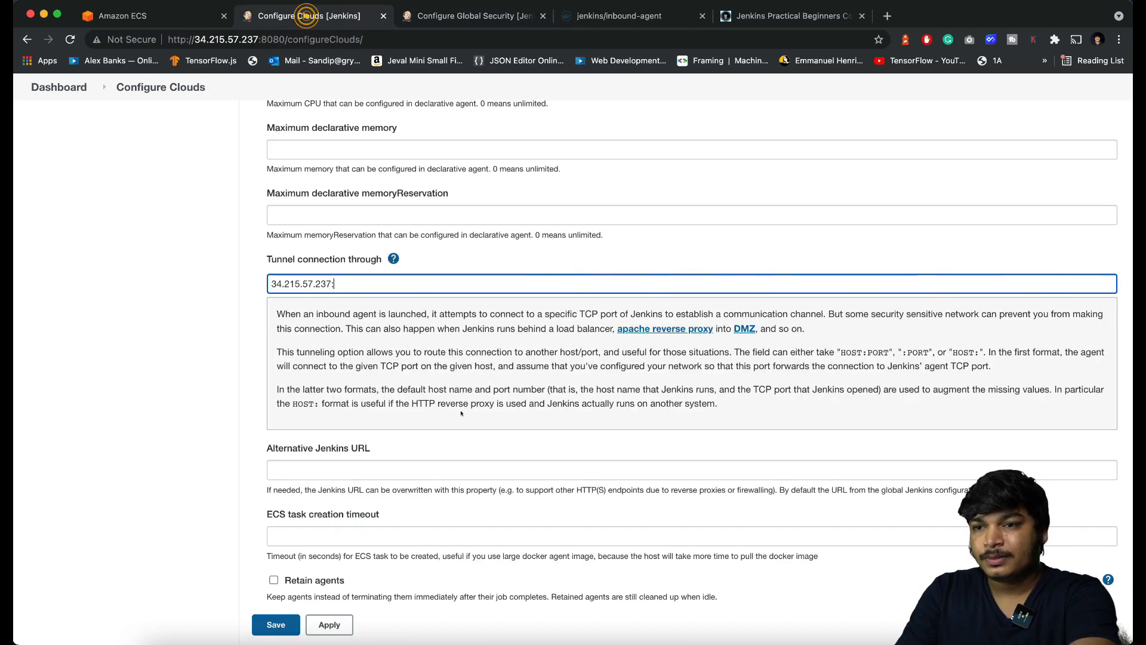
click(396, 284)
text(:)
text(50000)
scroll(418, 346, down, 3)
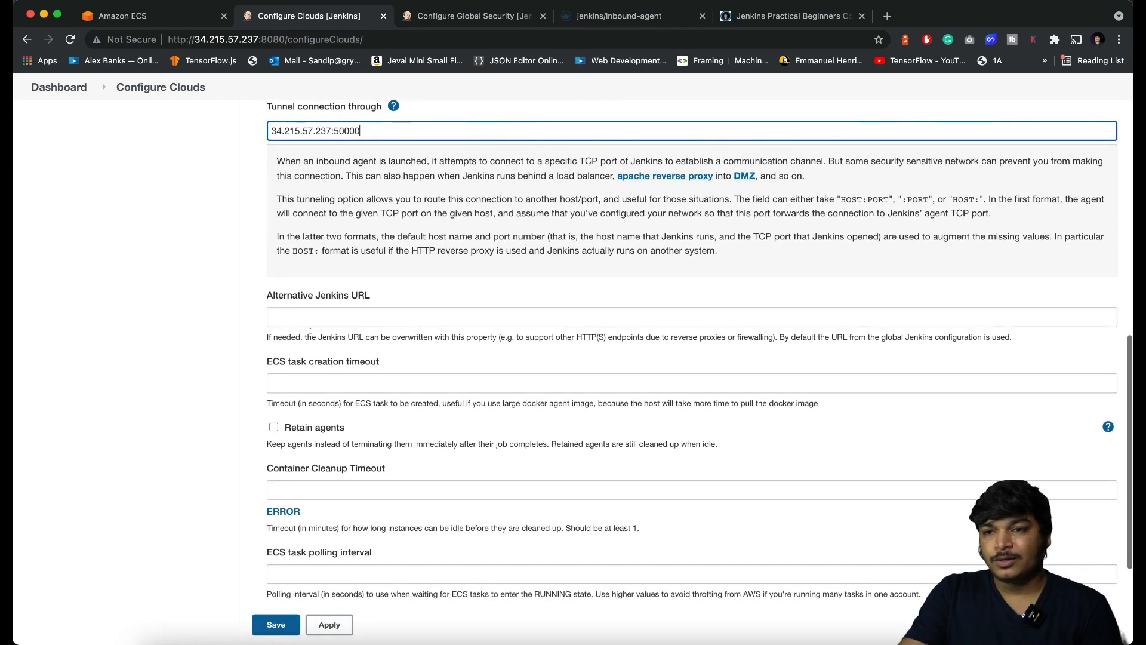
scroll(358, 311, down, 2)
scroll(269, 179, down, 1)
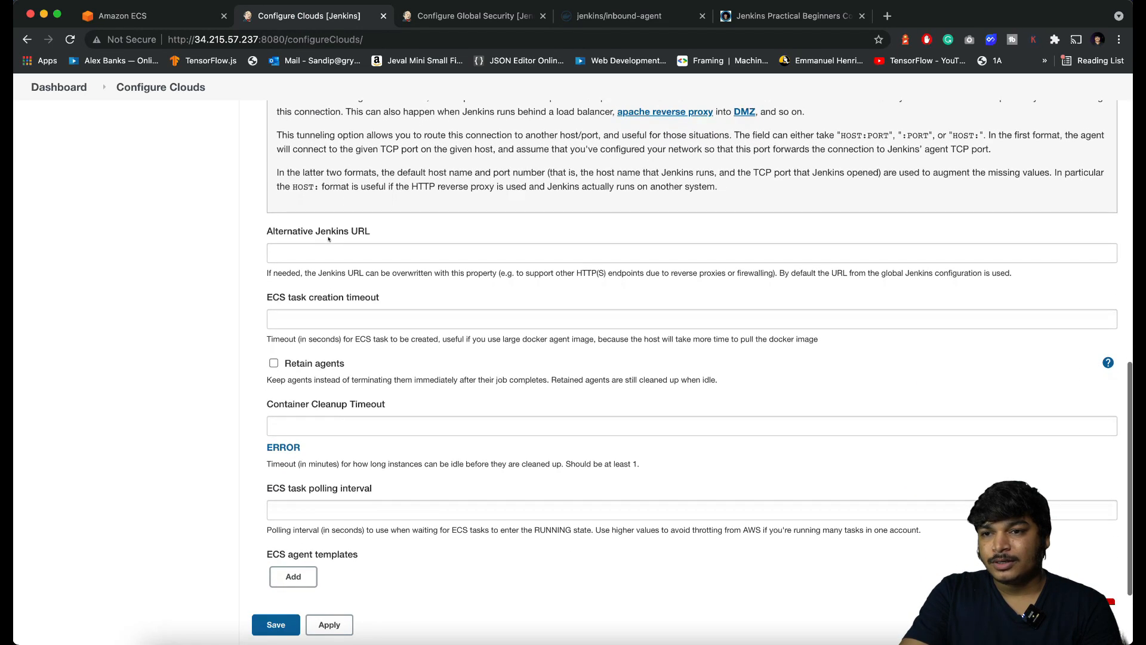
Step: Switch to the AWS console, open the list of running EC2 instances and select Jenkins Master
click(161, 22)
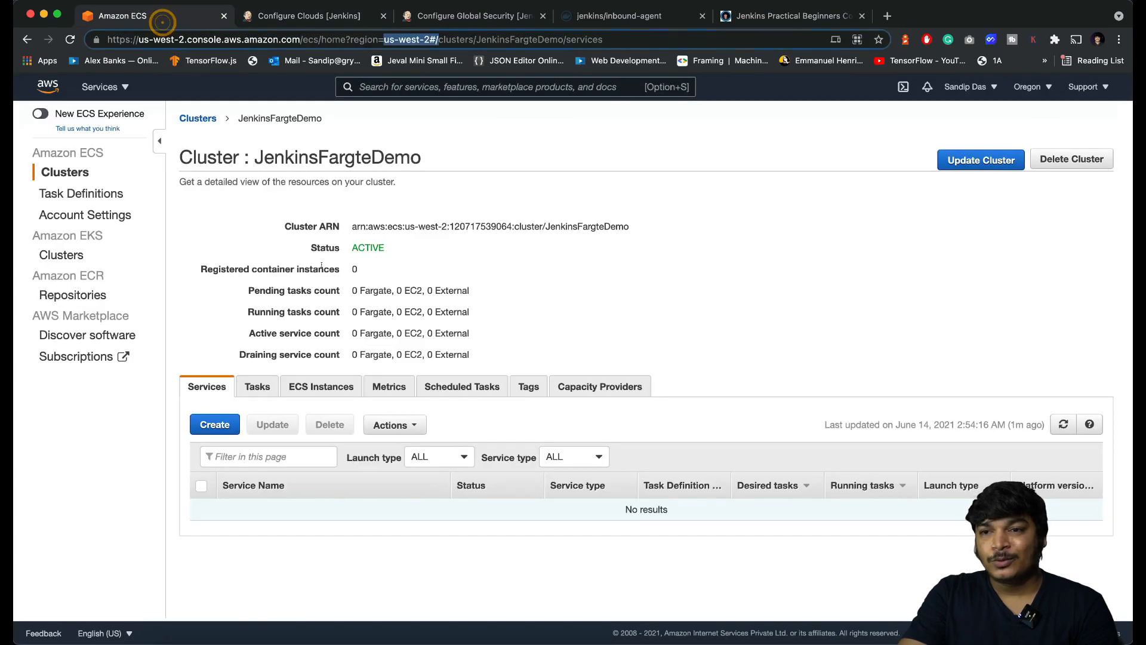
click(378, 82)
text(ec2)
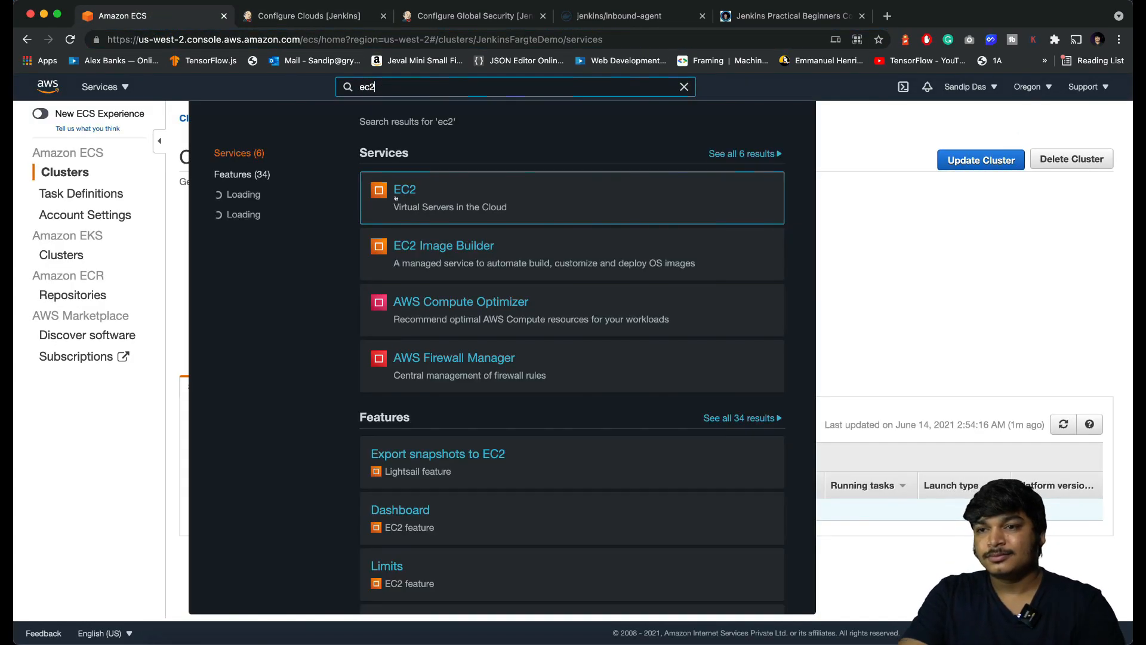
click(398, 189)
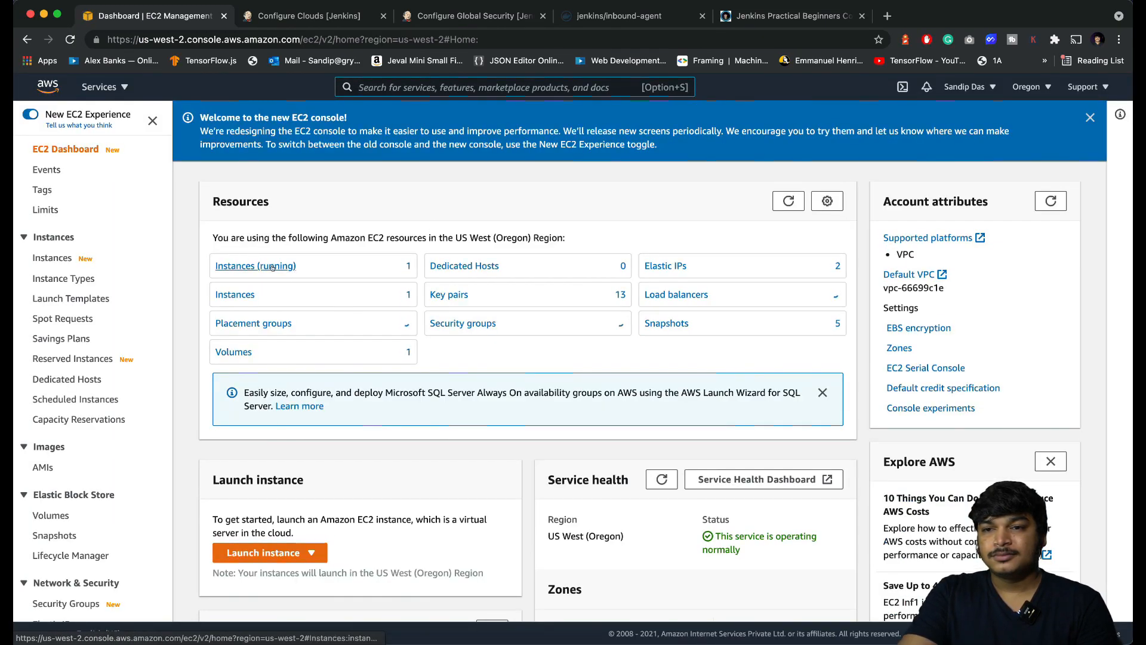
click(274, 267)
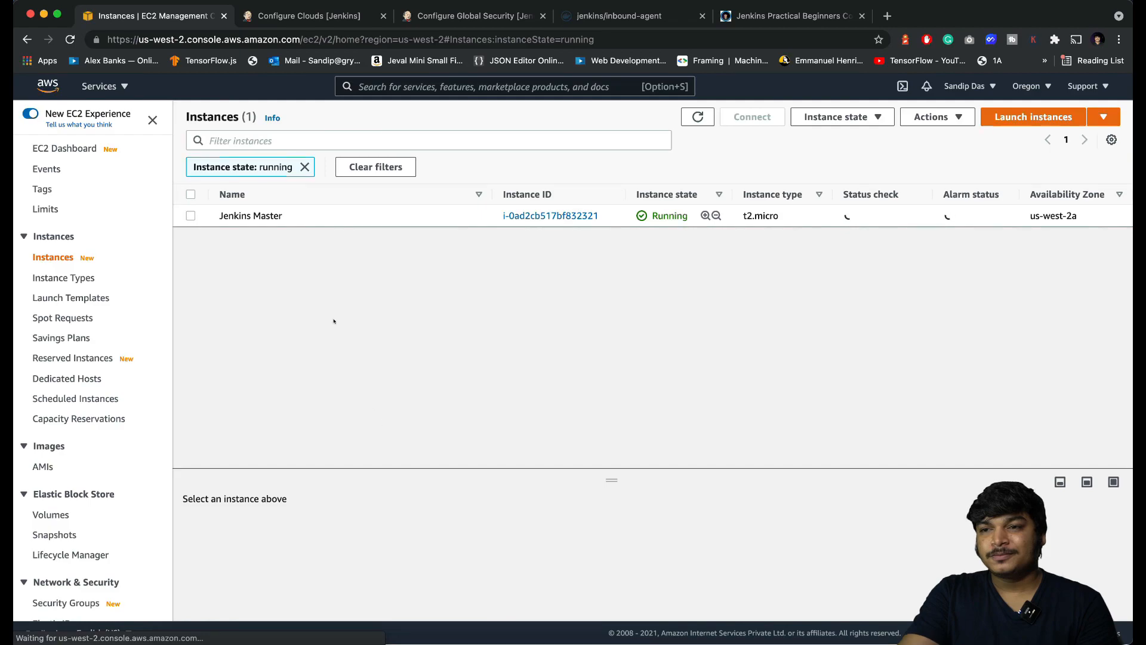
click(308, 216)
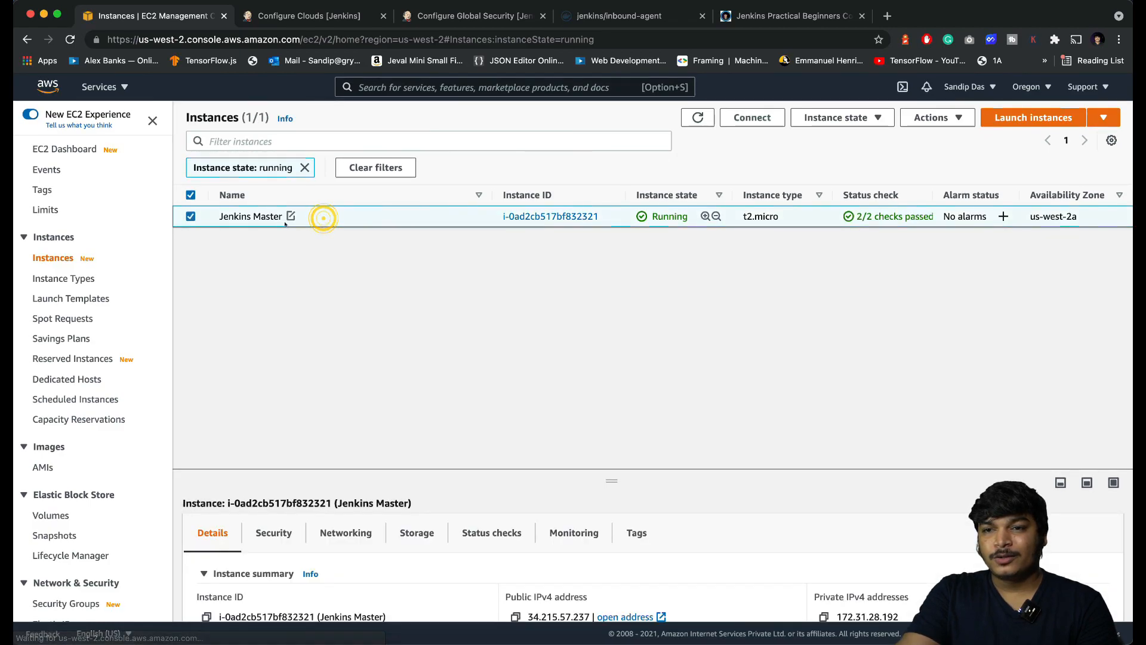
Step: View the Jenkins Master instance's security details and open its launch-wizard-20 security group
click(291, 531)
scroll(263, 555, down, 3)
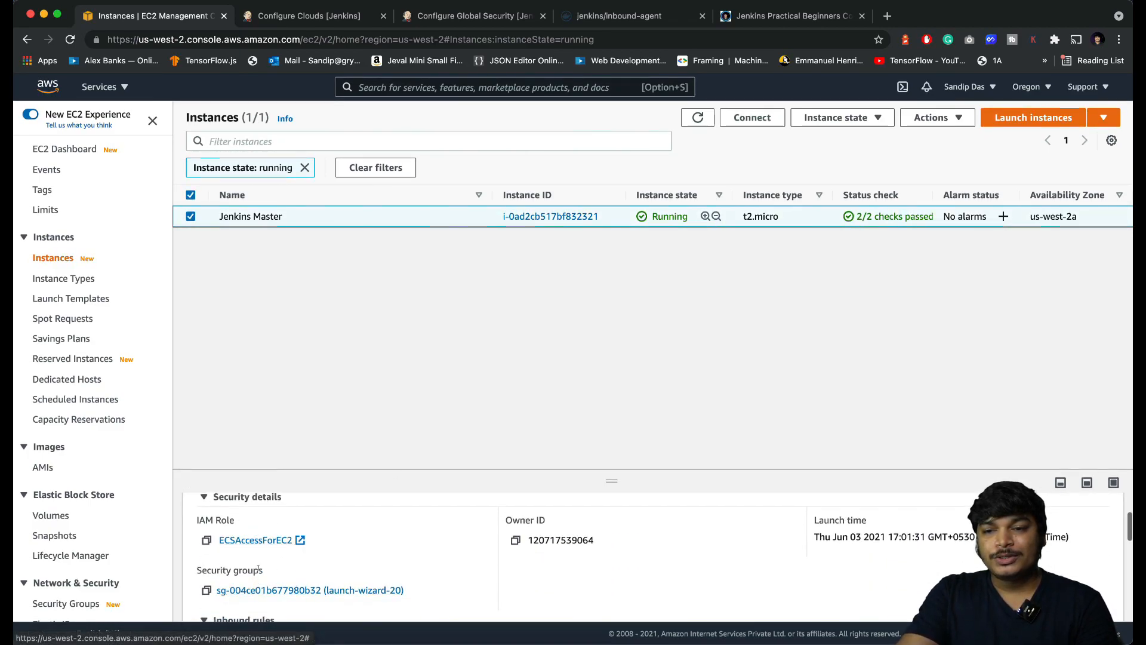
scroll(258, 566, down, 1)
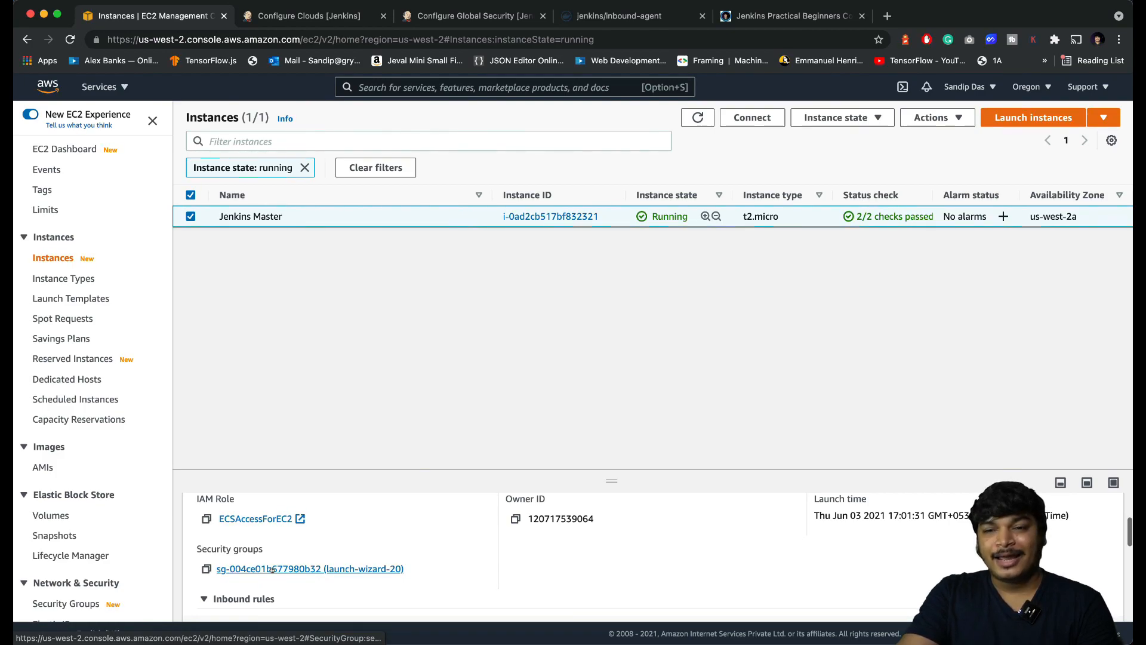
click(272, 569)
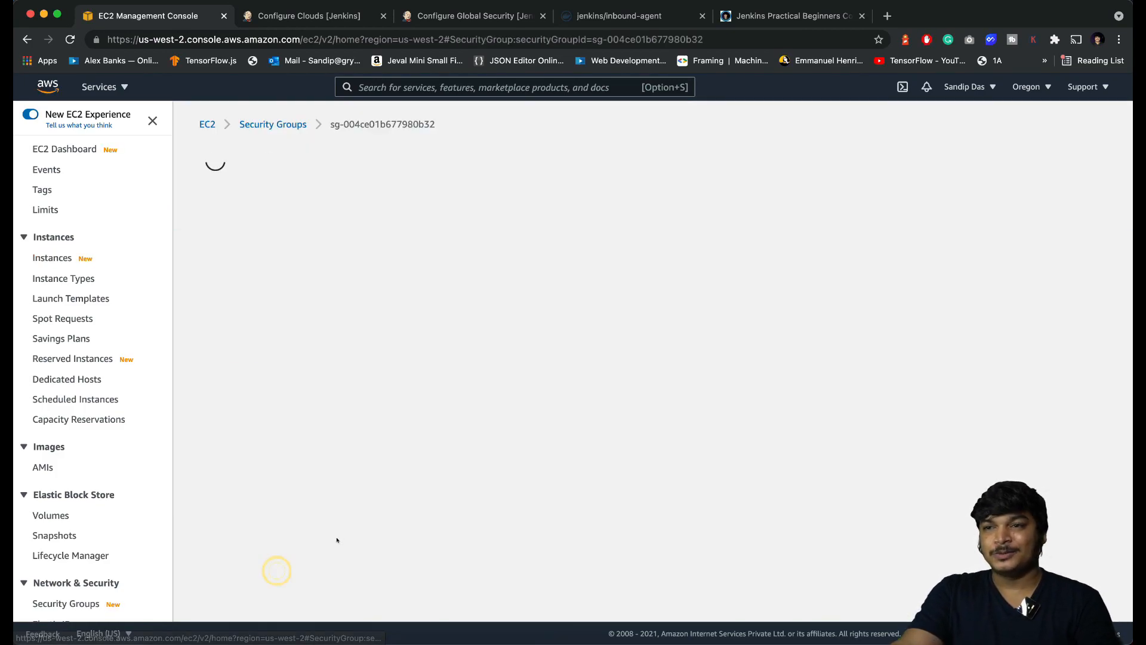
Step: Examine the security group's inbound rules for port 50000, leave the rule editor without saving and return to the EC2 dashboard
click(1021, 428)
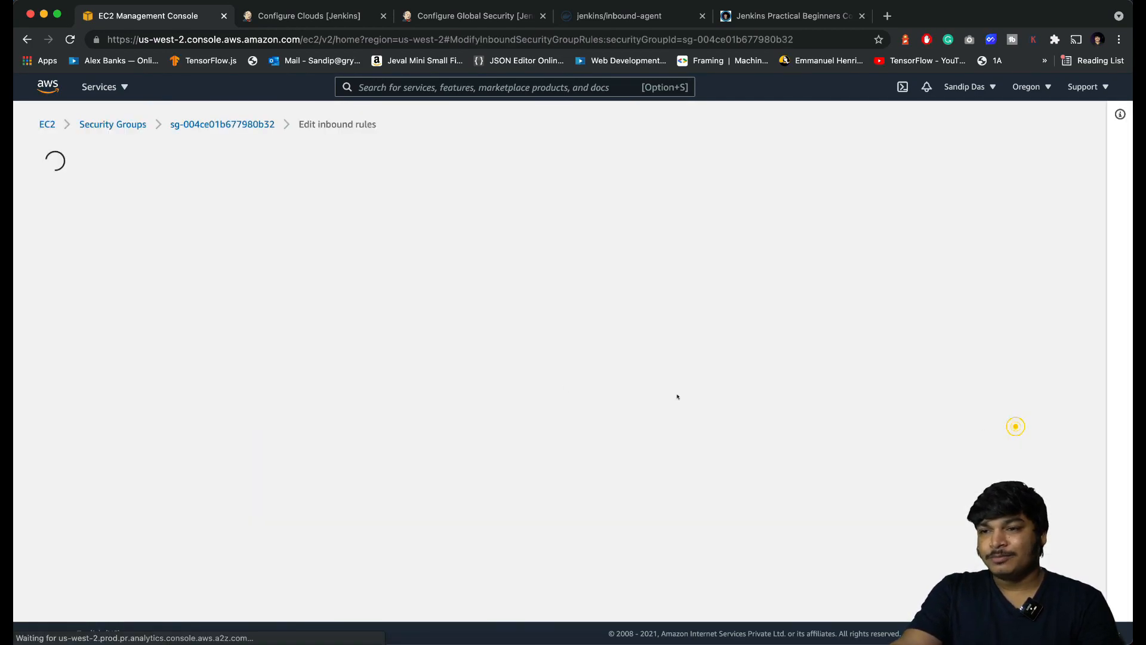
scroll(526, 449, down, 3)
click(360, 366)
double_click(361, 366)
click(330, 370)
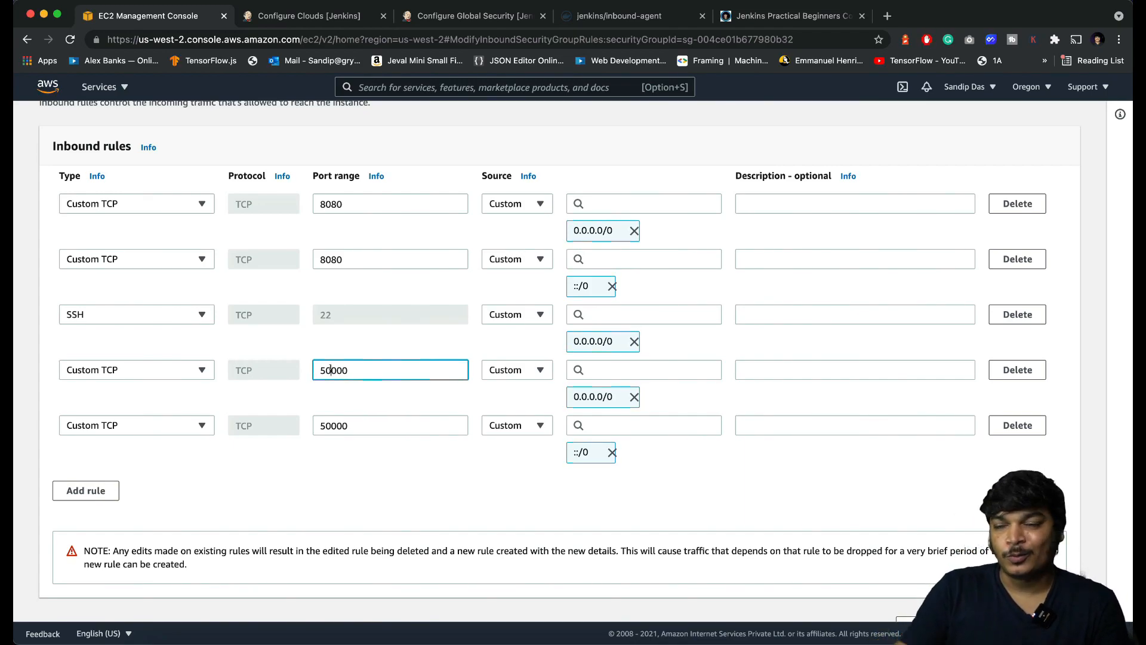
scroll(419, 415, down, 1)
click(512, 457)
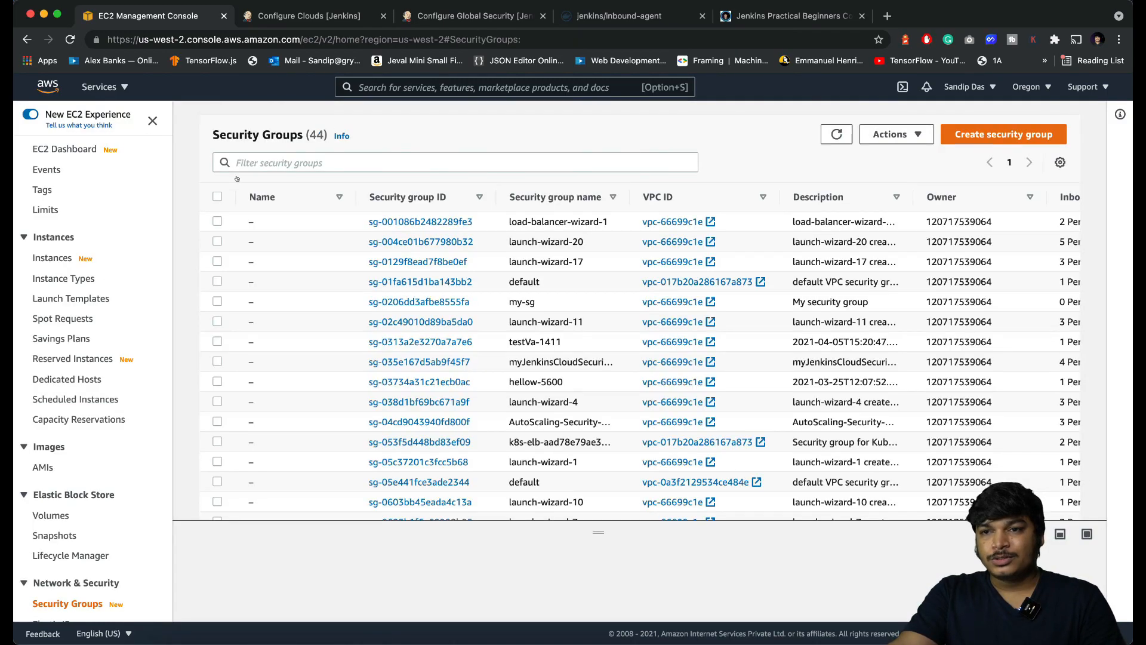
click(38, 152)
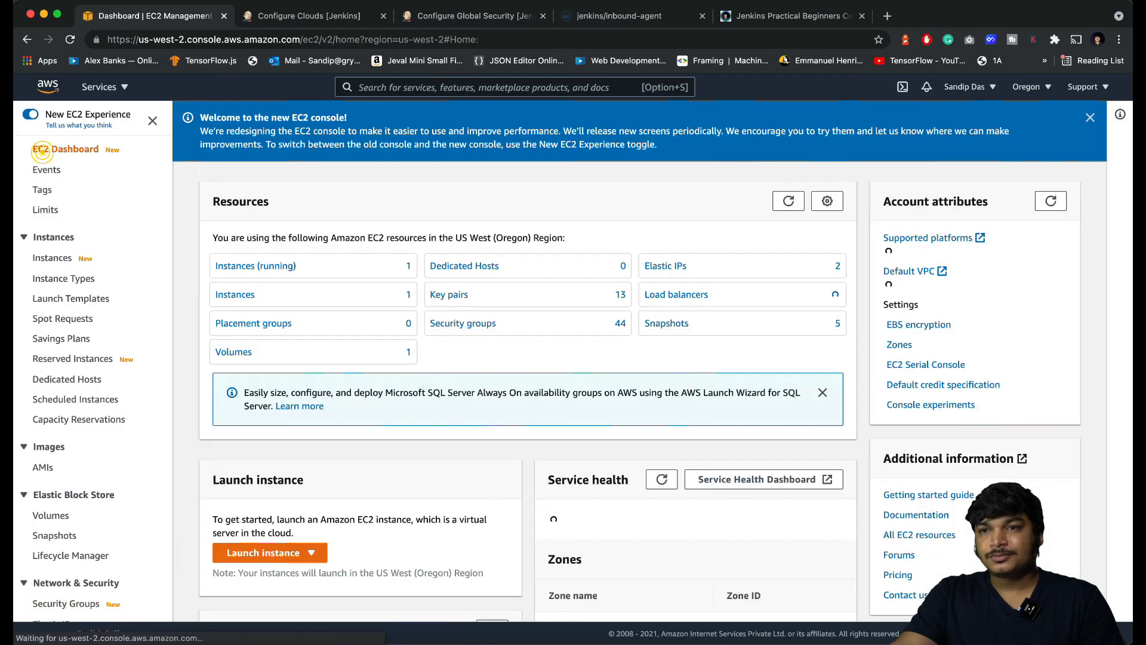
Step: Add an ECS agent template to the Jenkins cloud and label it ecsAgent
click(310, 17)
scroll(397, 311, down, 2)
scroll(398, 311, down, 2)
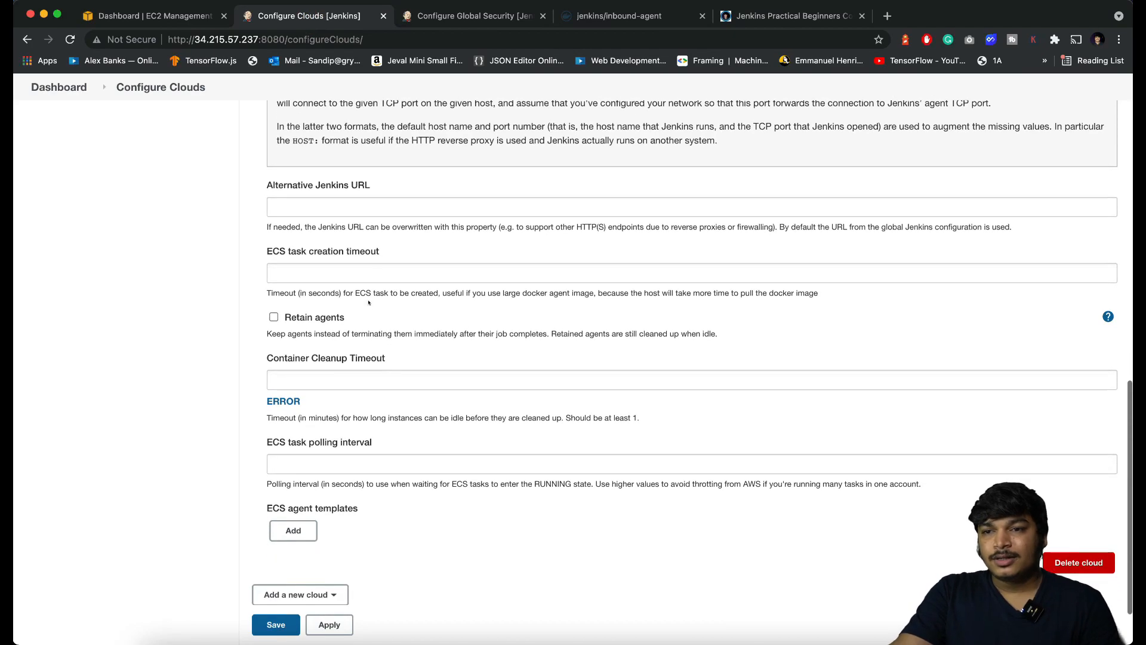
scroll(338, 287, down, 1)
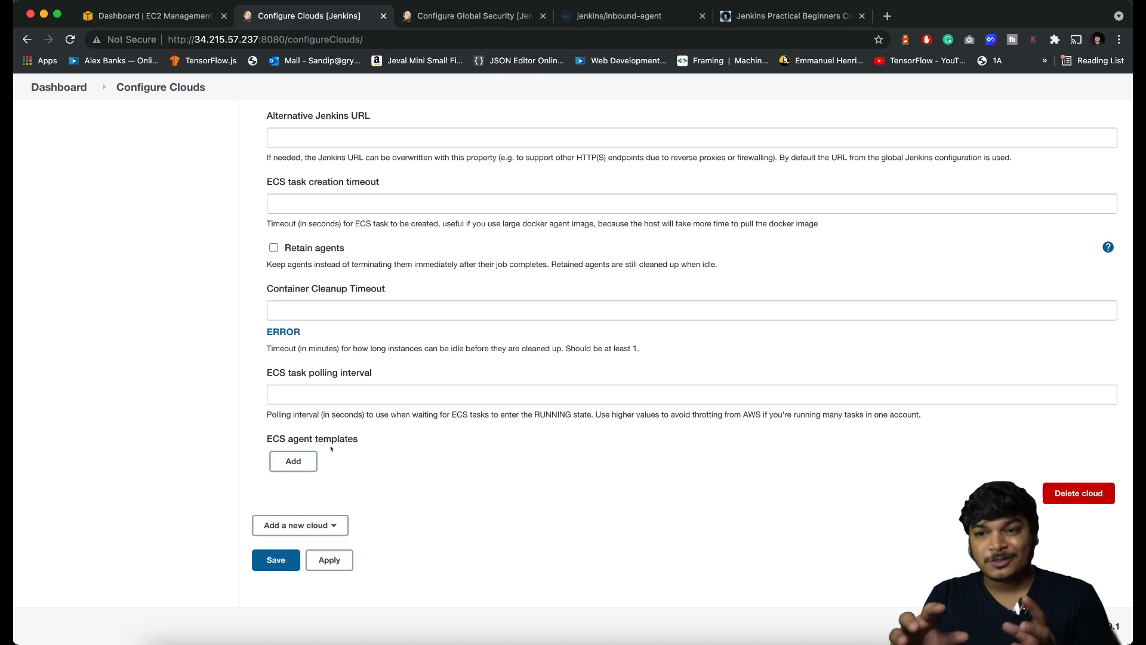
click(285, 462)
scroll(292, 466, down, 3)
click(317, 360)
double_click(293, 337)
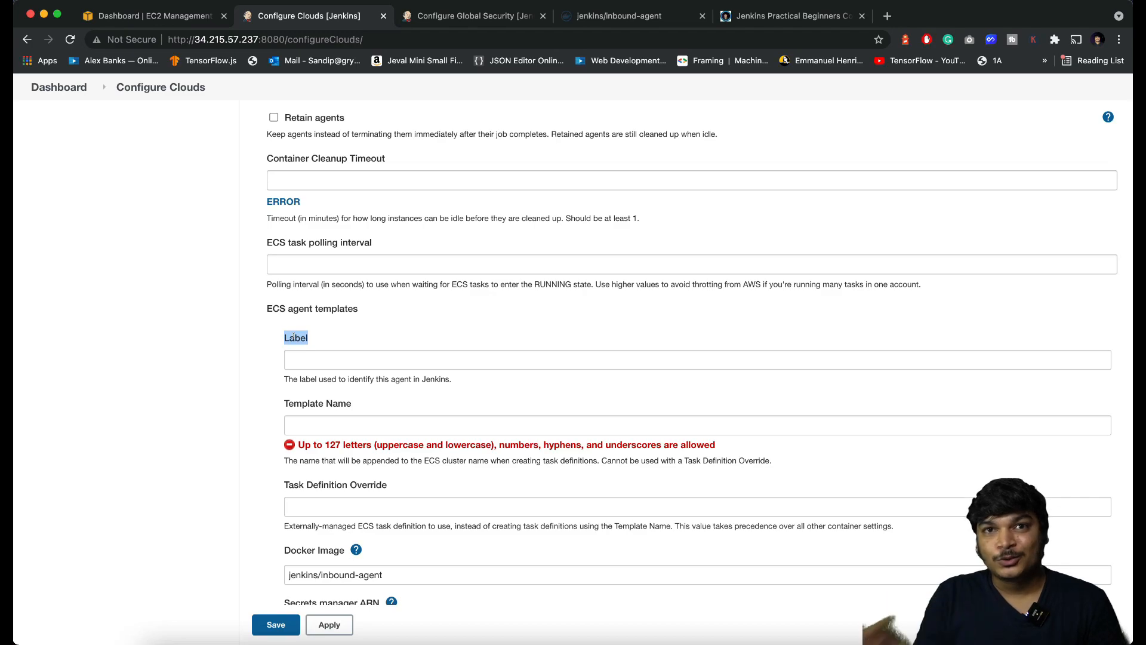
click(336, 361)
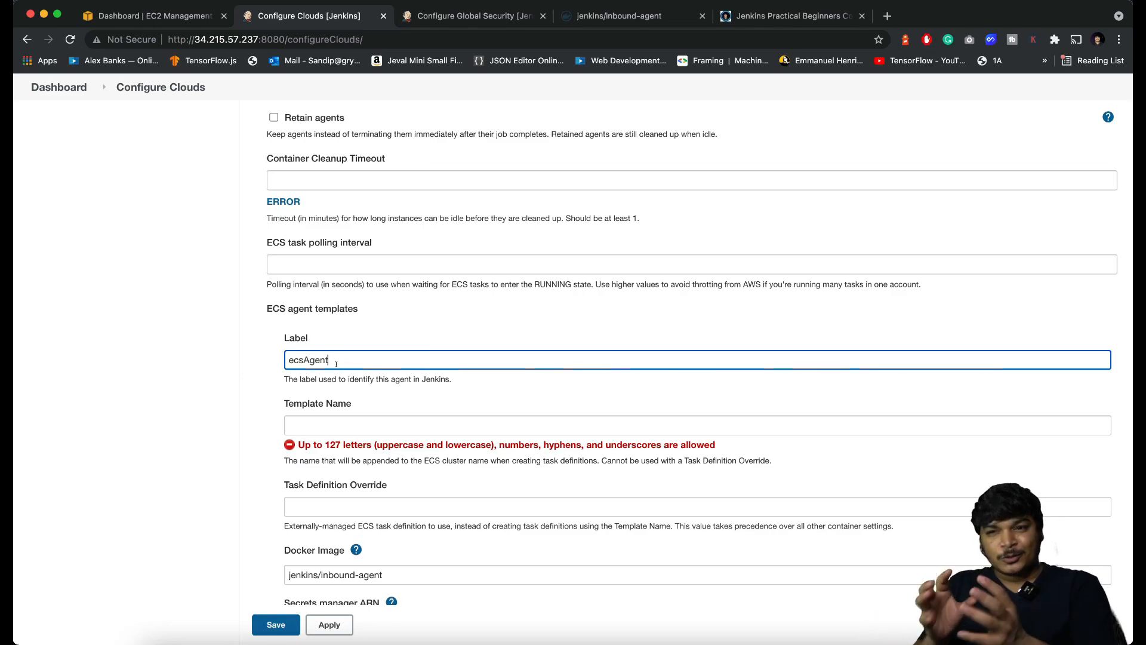
Step: Name the ECS agent template EcsAgentTemplate and leave its task definition override empty
scroll(346, 365, down, 2)
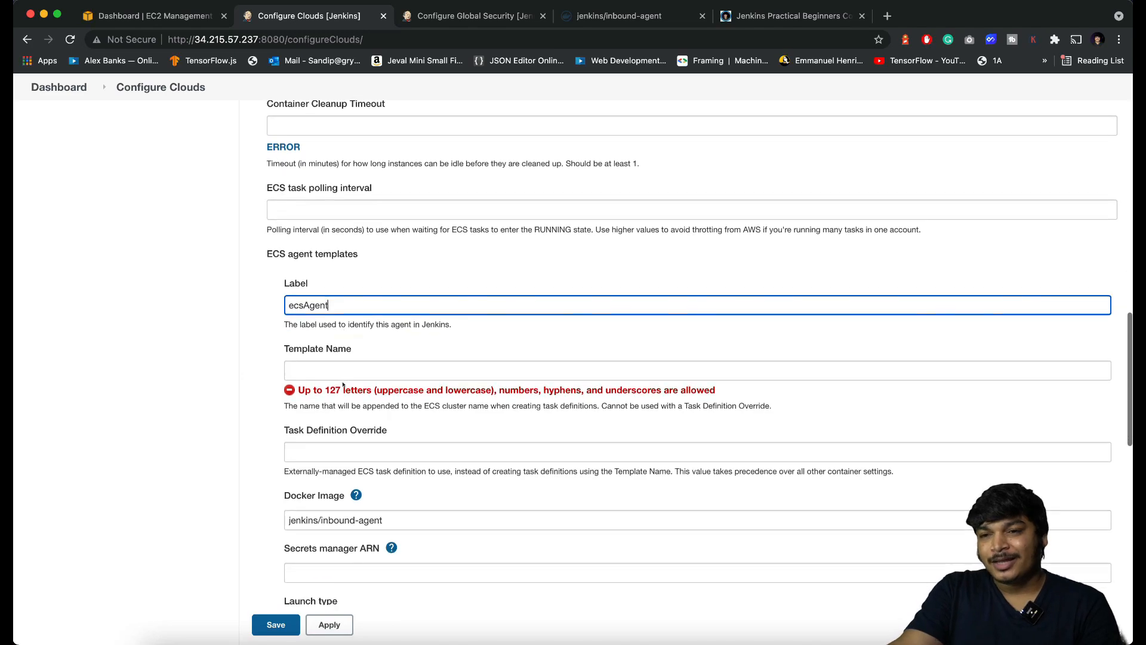
click(325, 368)
click(345, 369)
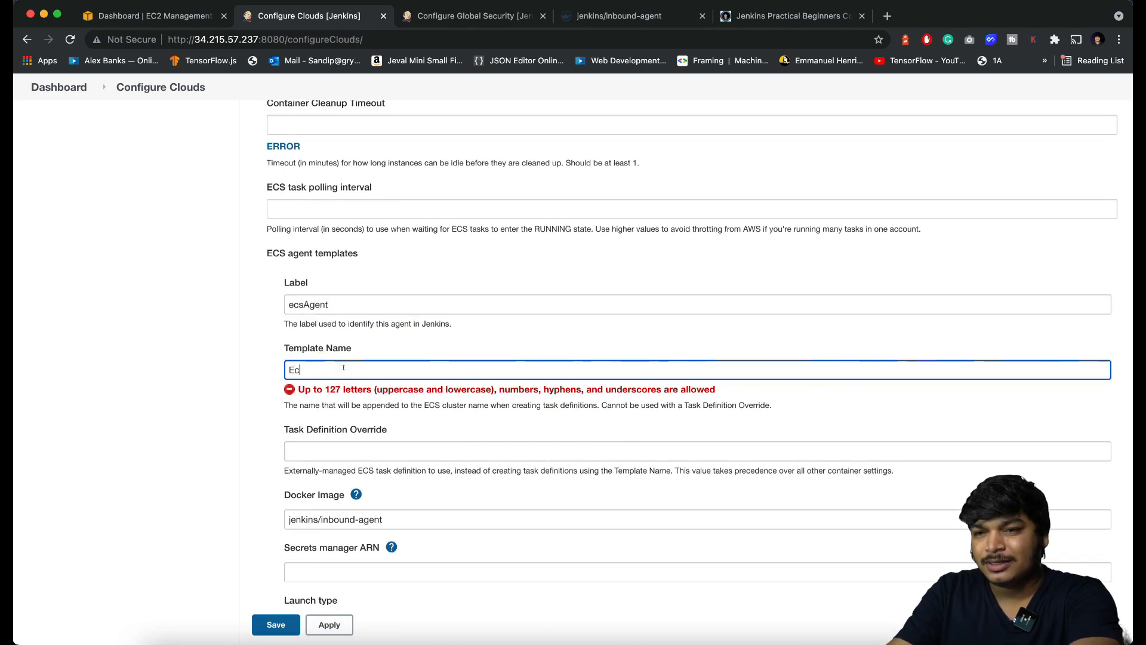
text(EcsAgentTemplate)
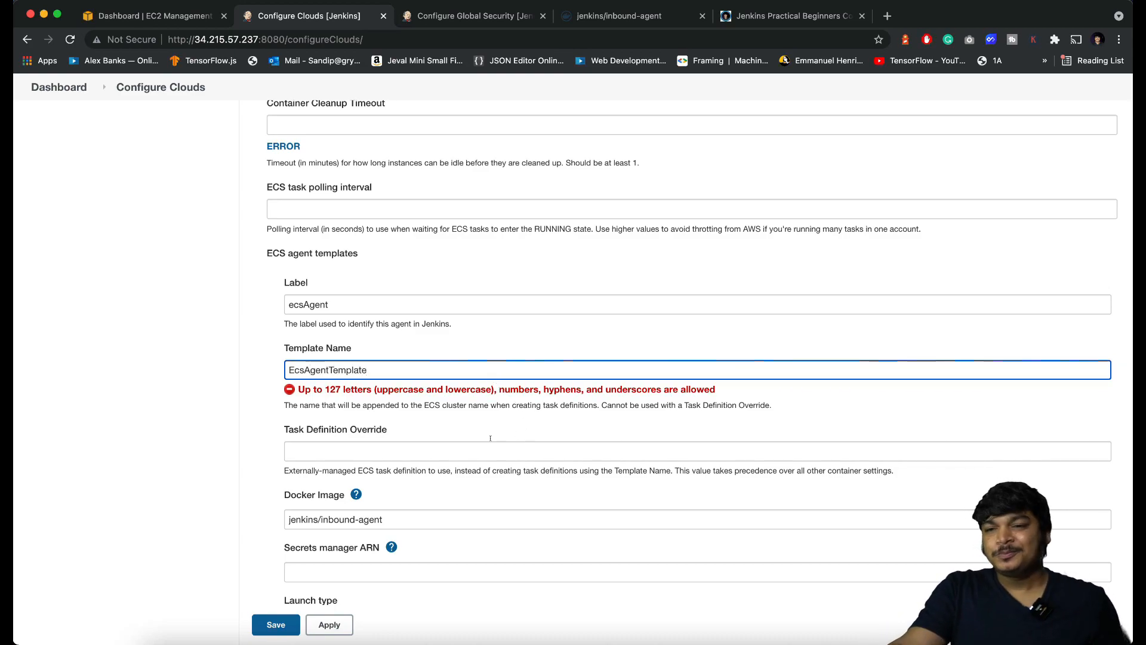
scroll(338, 391, down, 2)
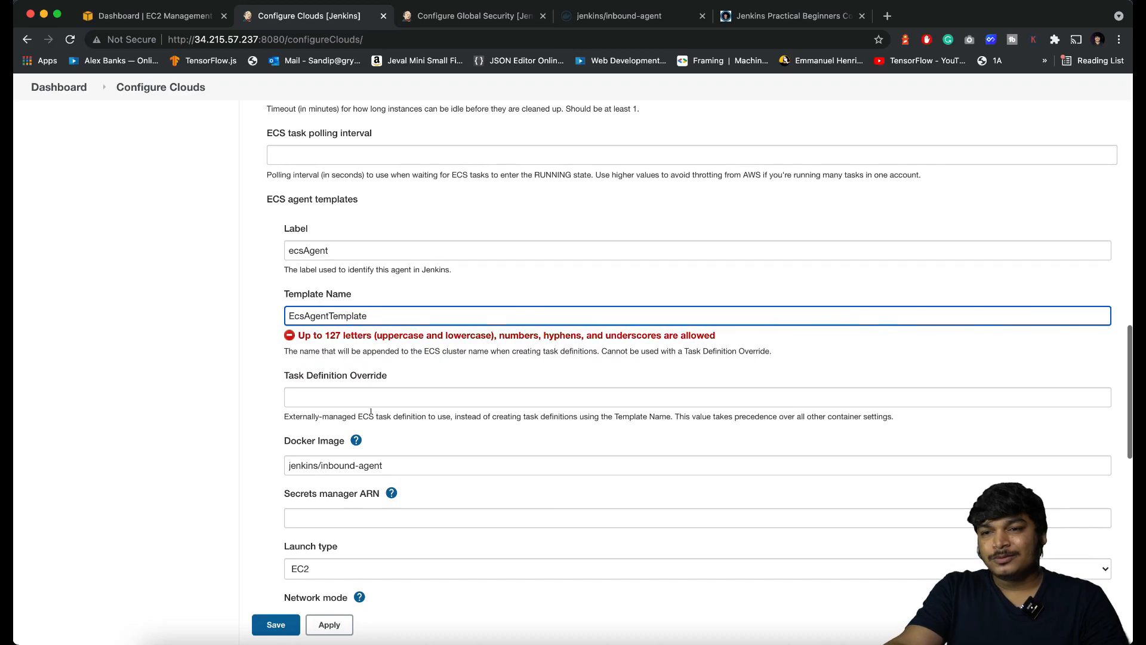
click(338, 391)
scroll(383, 386, down, 1)
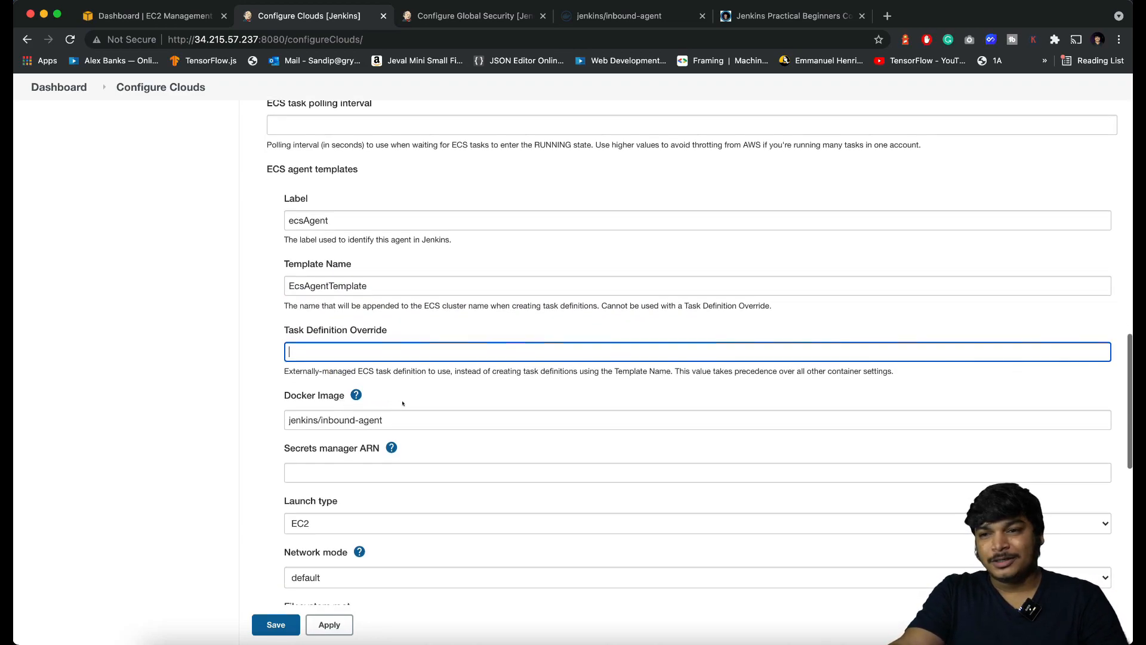
Step: Examine the jenkins/inbound-agent image's Docker Hub page and review the agent template's Docker image, launch type and network mode settings
scroll(409, 382, down, 2)
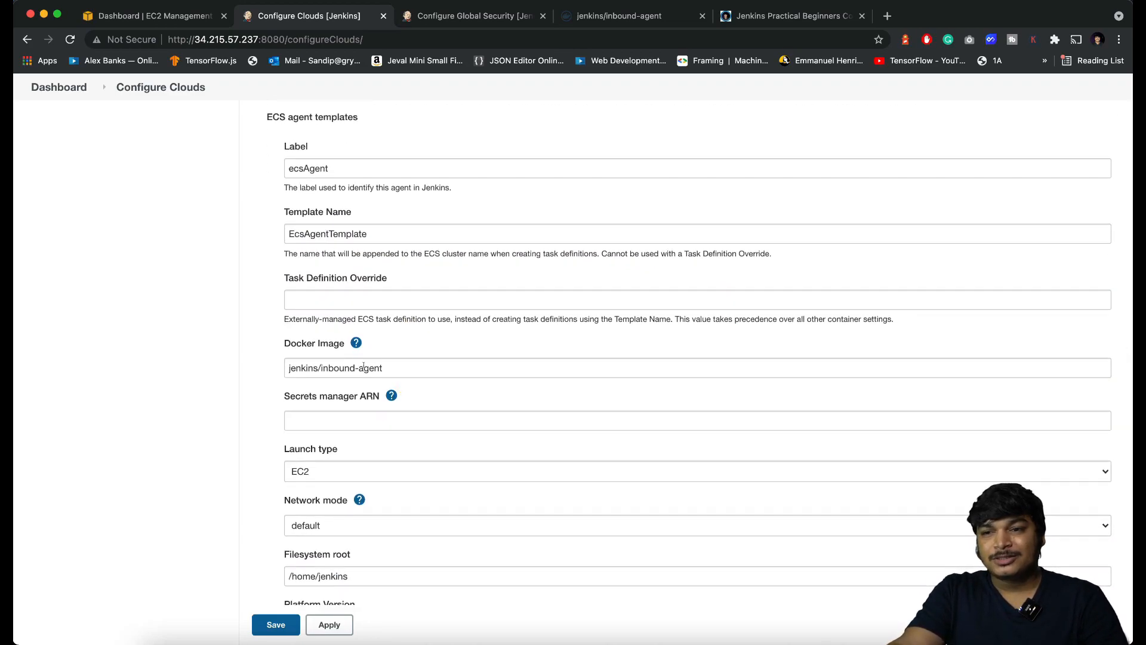
click(607, 16)
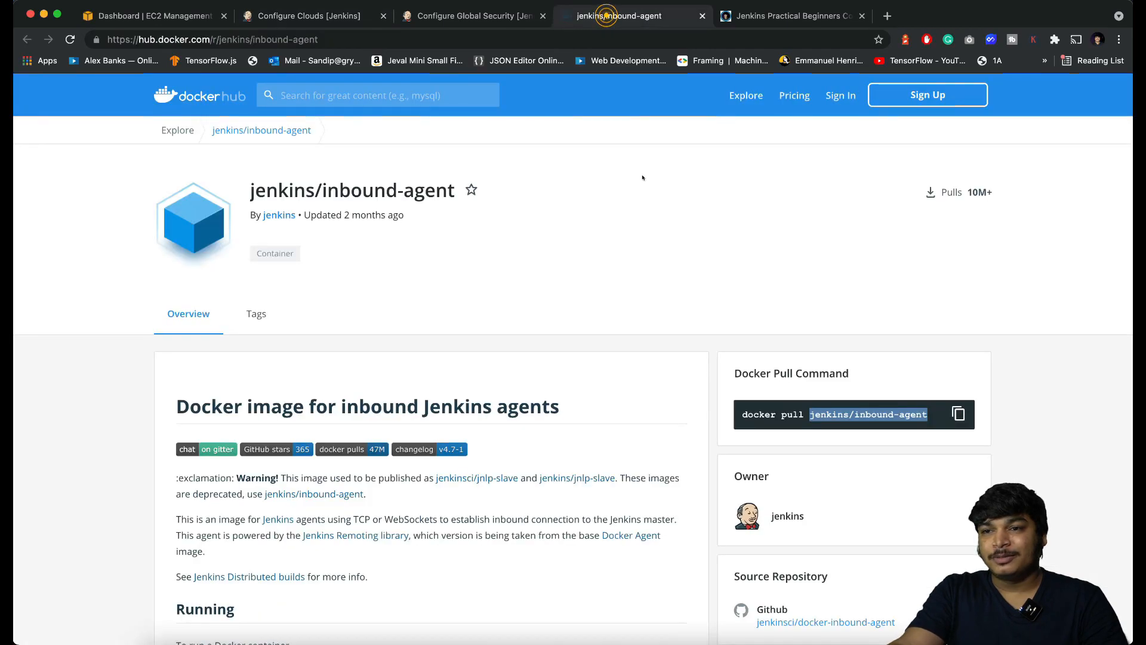
scroll(480, 337, down, 3)
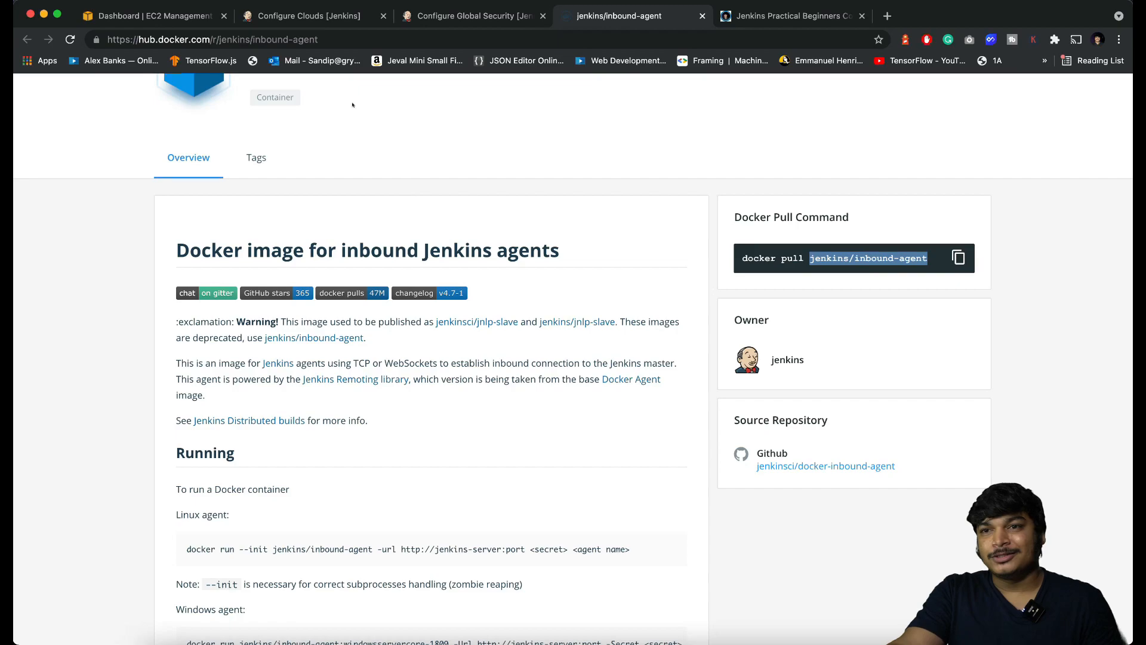
click(287, 15)
scroll(339, 341, down, 2)
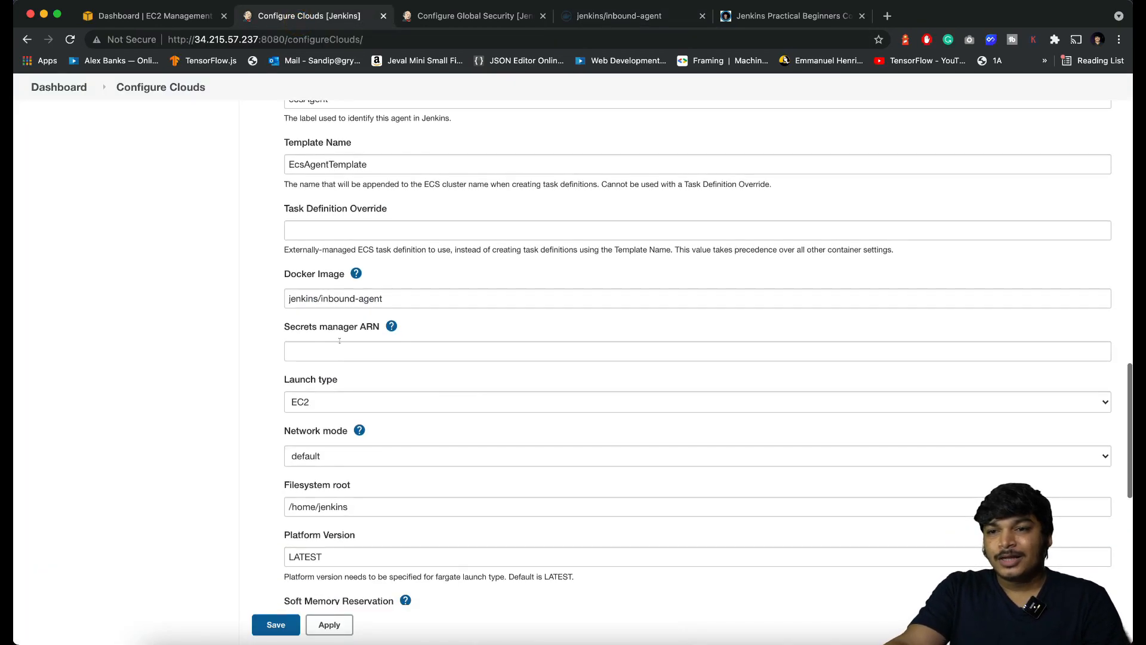
scroll(338, 340, down, 3)
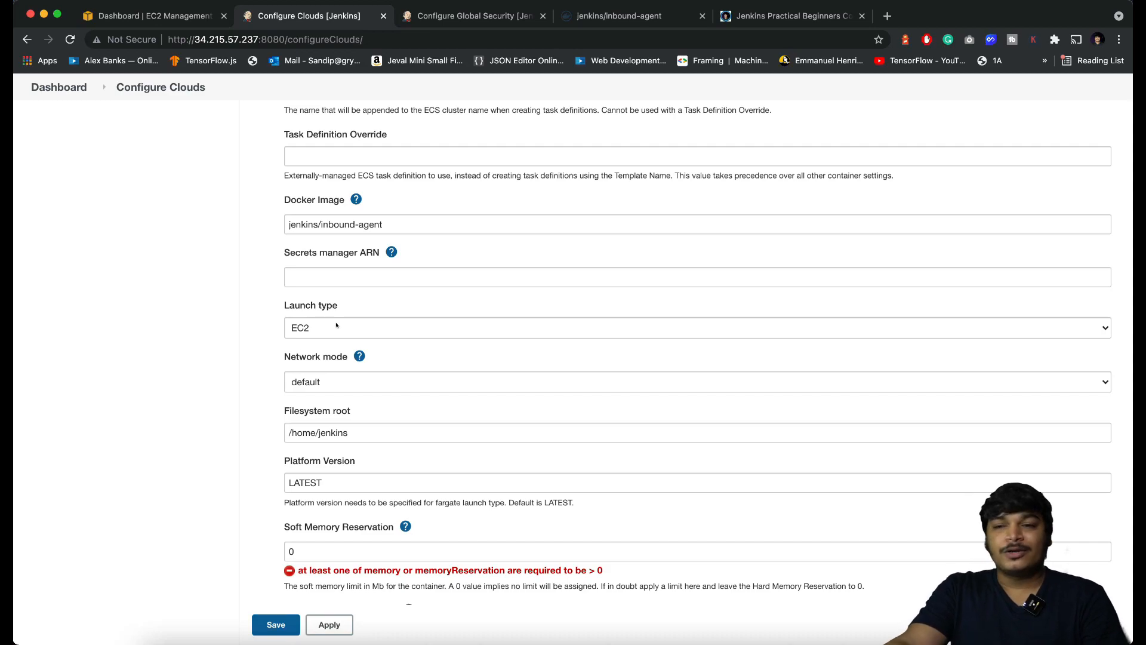
Step: Set the ECS agent template's launch type to FARGATE
click(337, 326)
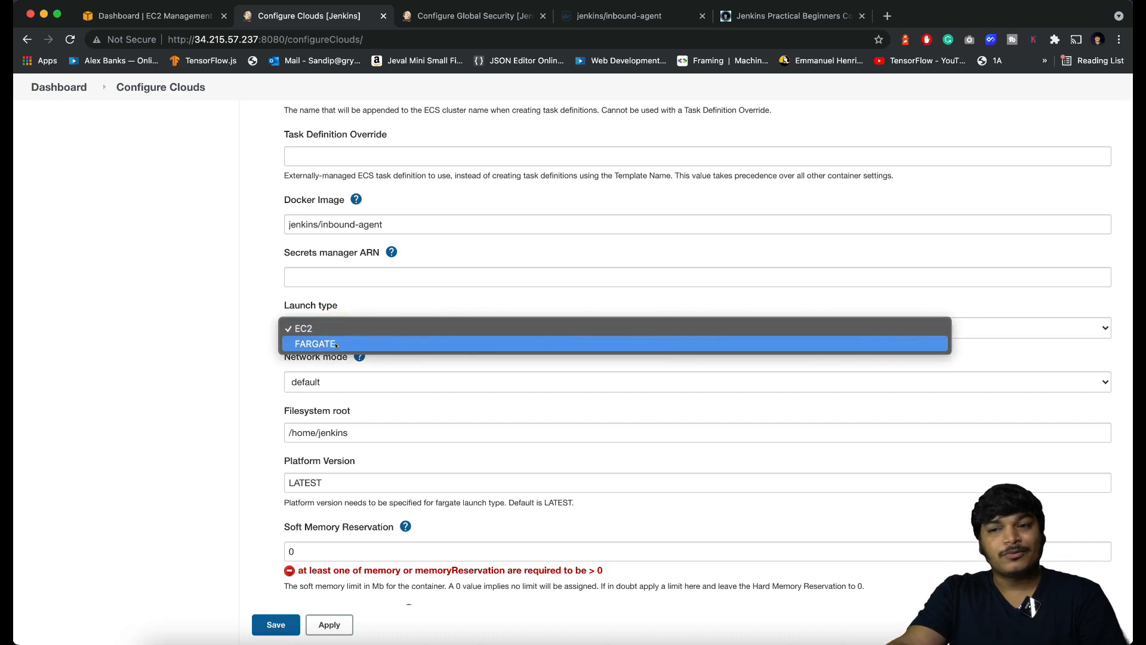
click(323, 341)
click(245, 364)
Step: Set the agent template's soft memory reservation to 2048 and leave the hard memory reservation at 0
scroll(364, 445, down, 5)
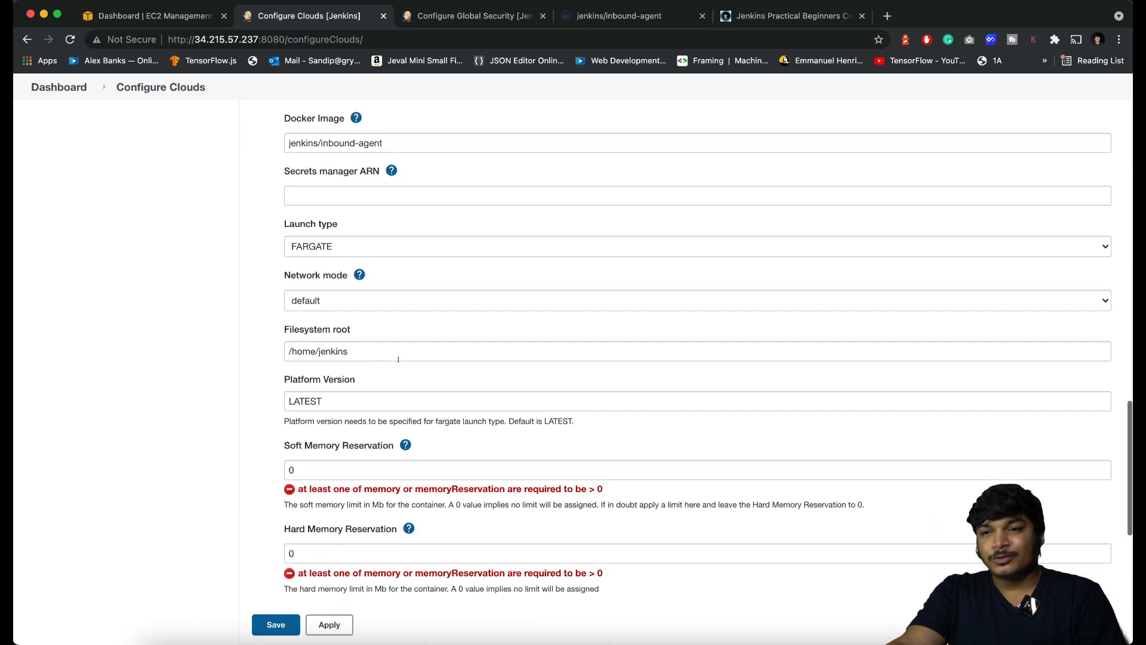
scroll(358, 341, down, 2)
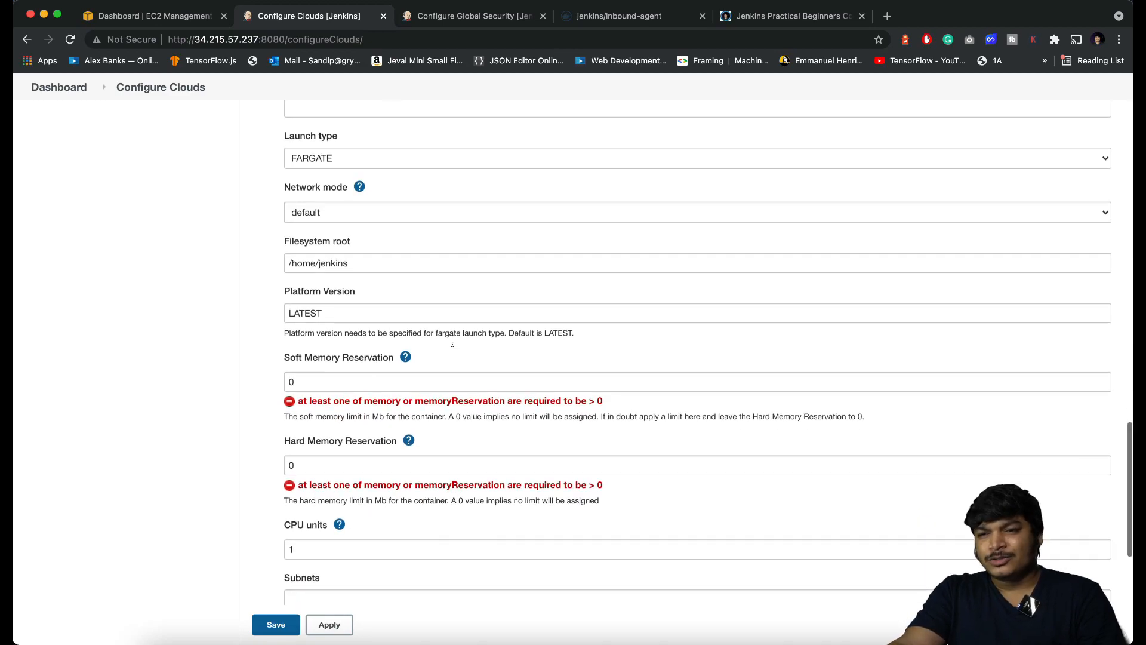
double_click(335, 359)
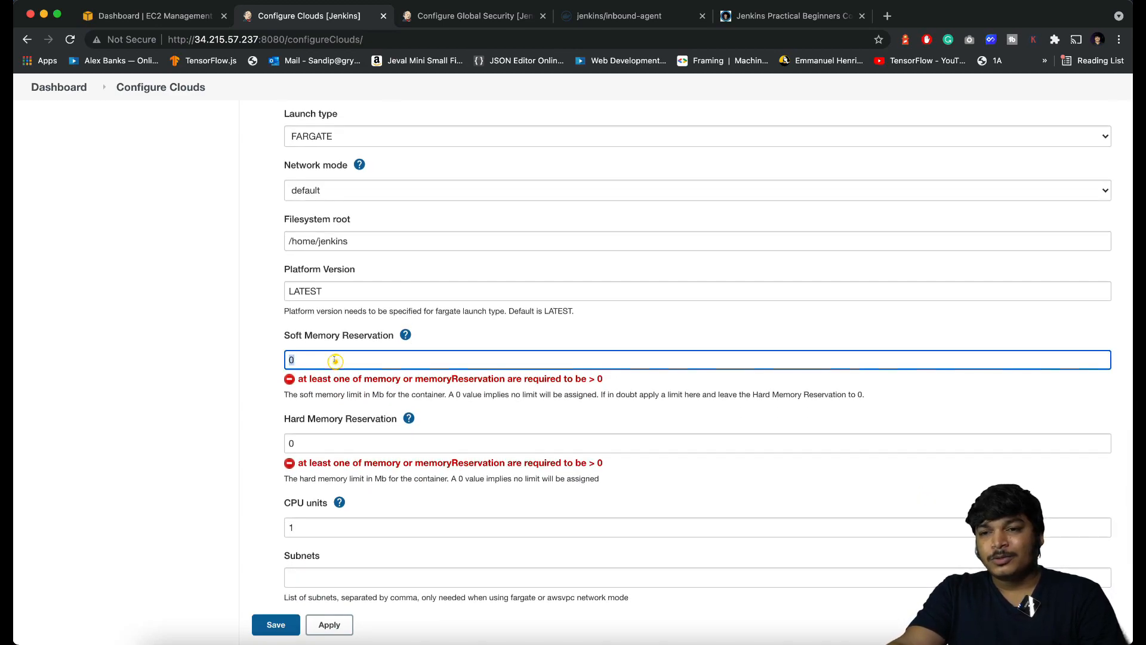
key(BackSpace)
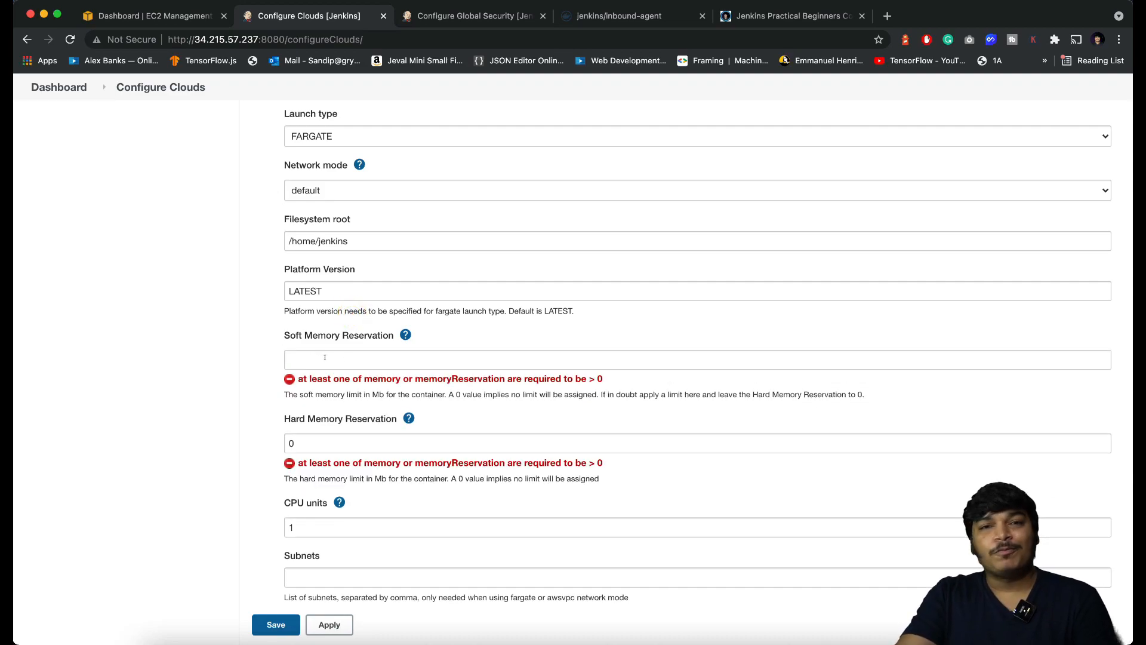
click(326, 358)
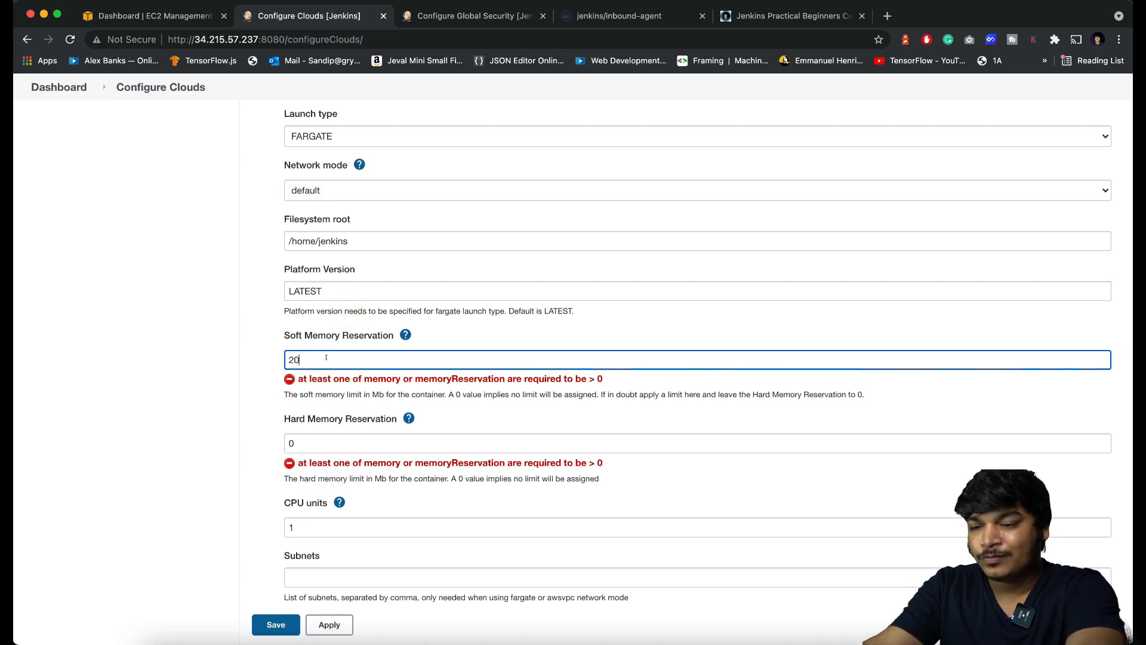
text(2048)
click(330, 442)
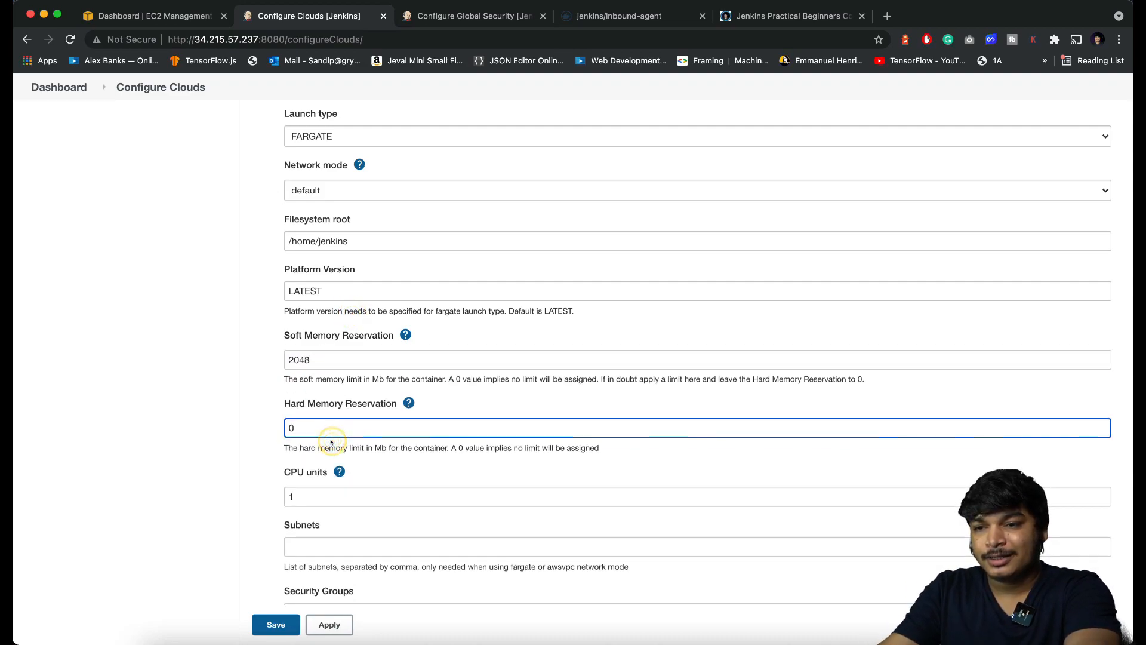
Step: Set the agent template's CPU units to 1024 and consult the field's help text on units per CPU core
scroll(374, 444, down, 2)
click(320, 442)
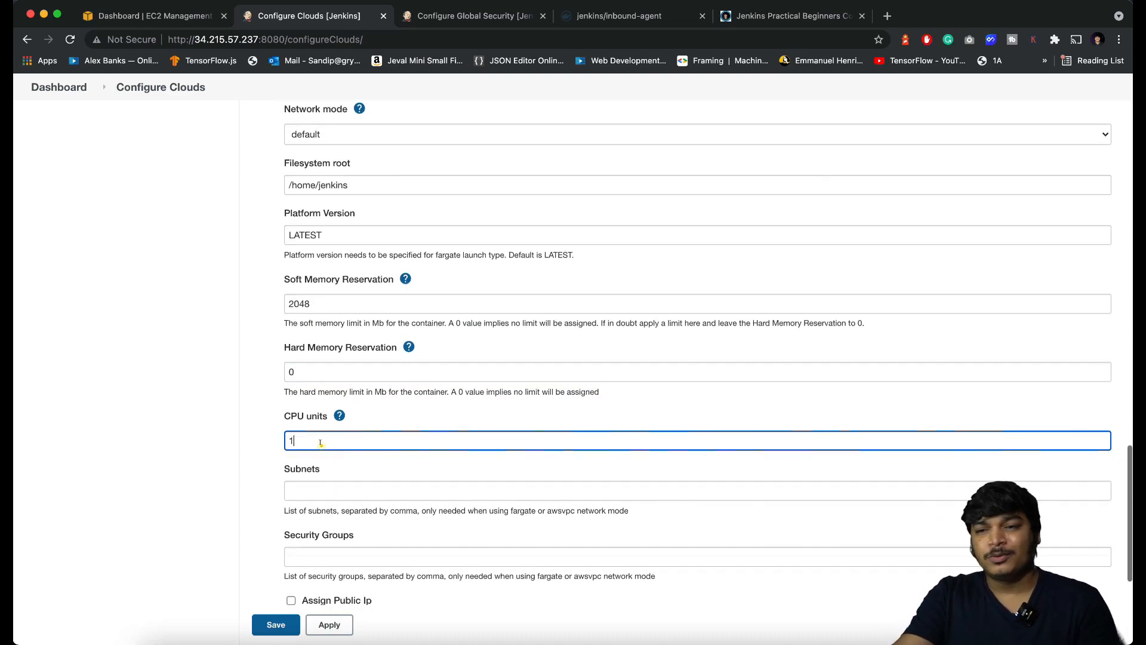
double_click(320, 442)
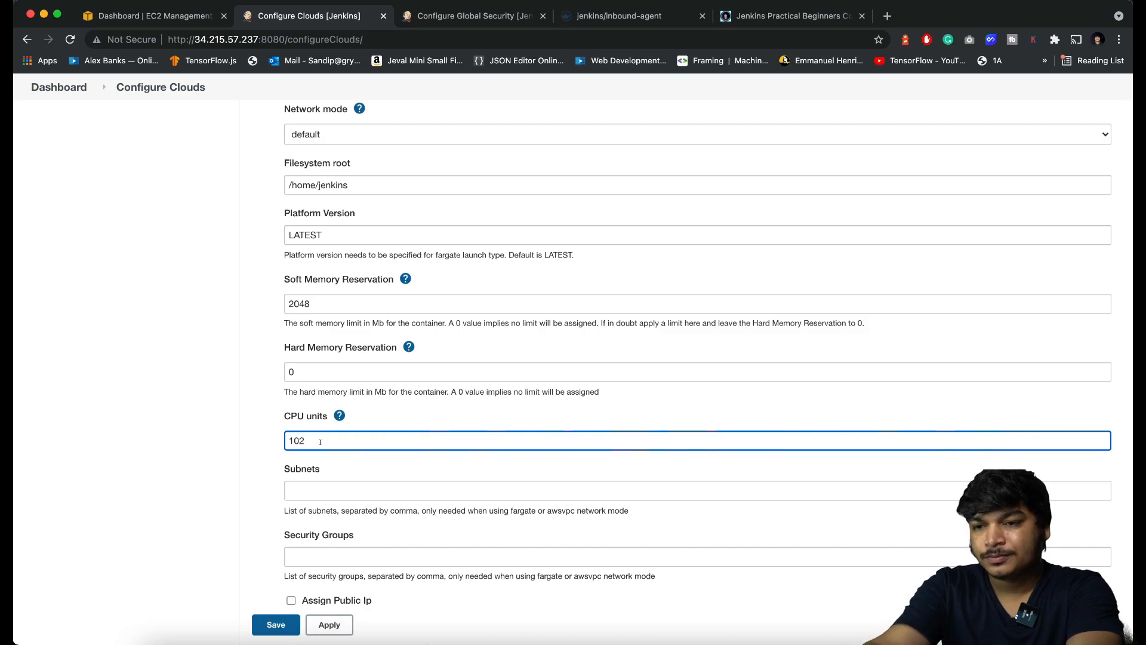
text(1024)
click(339, 415)
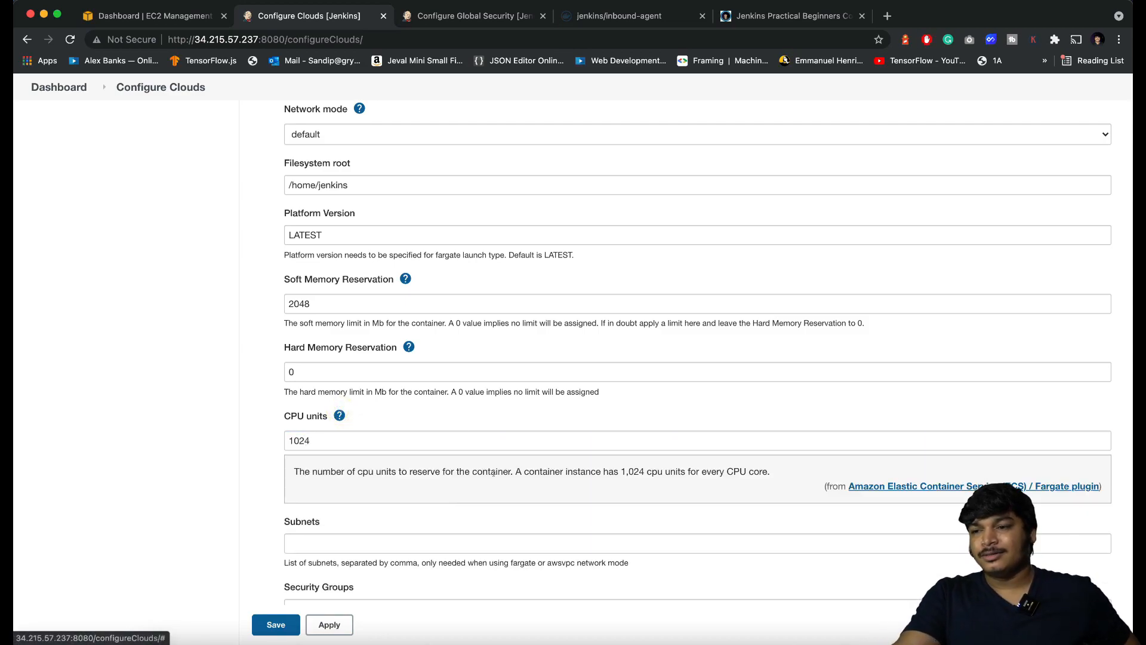
double_click(632, 472)
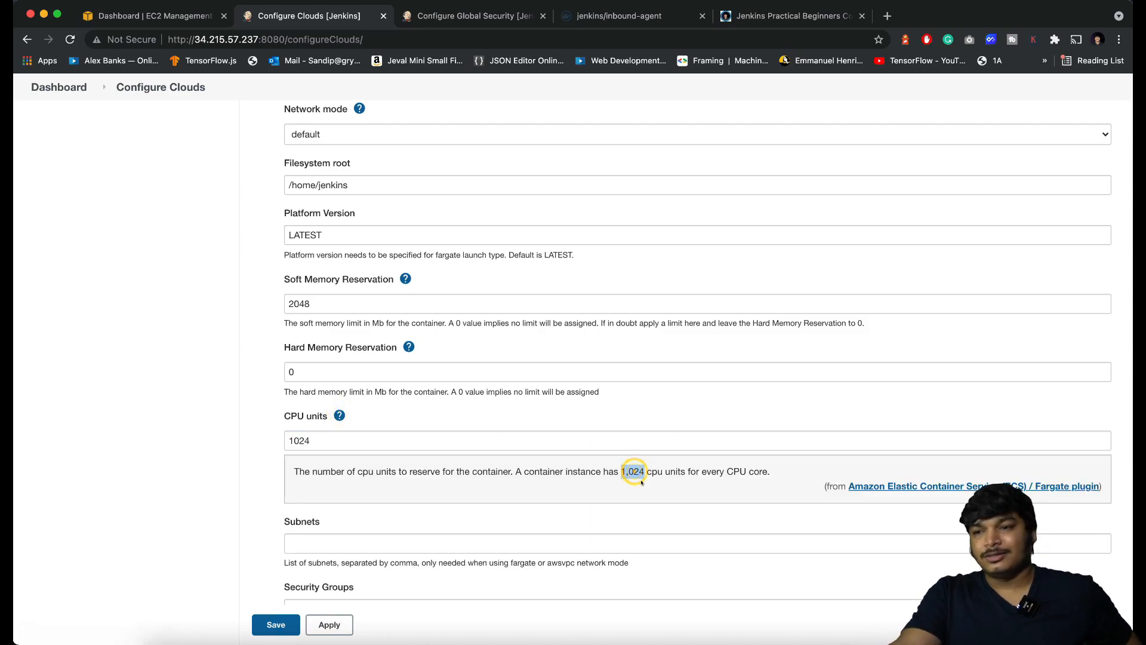
scroll(659, 486, down, 4)
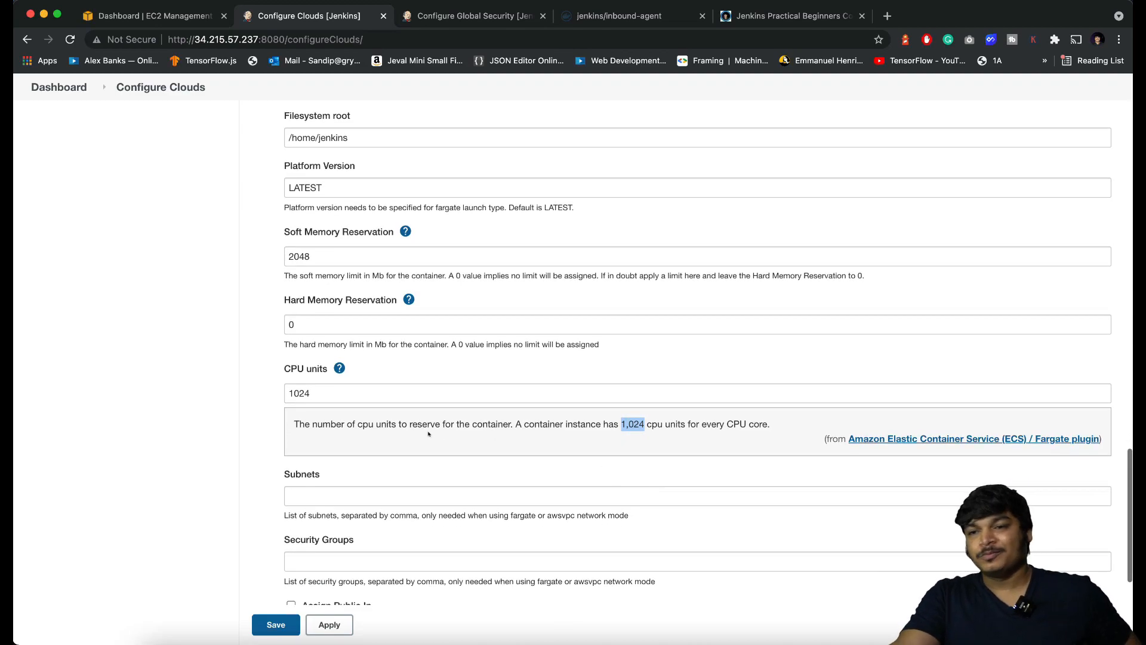
click(352, 365)
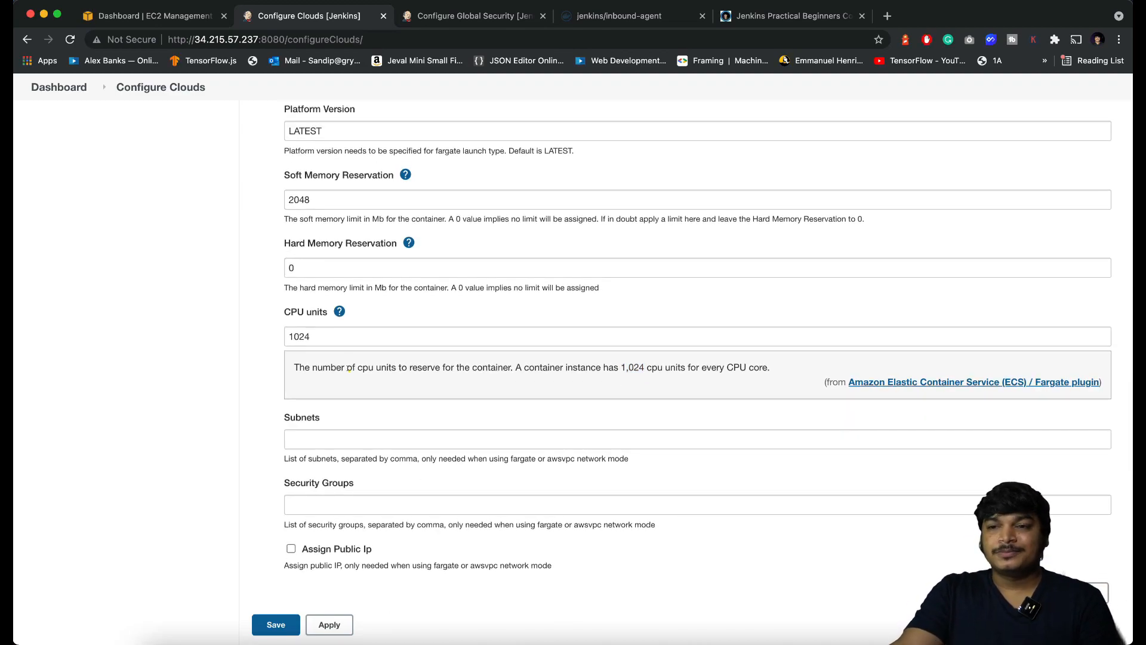
Step: Copy the Subnet 1 ID subnet-01b81164d53723d21 from the Visual Studio Code notes into the Jenkins agent template's Subnets setting
scroll(334, 376, down, 2)
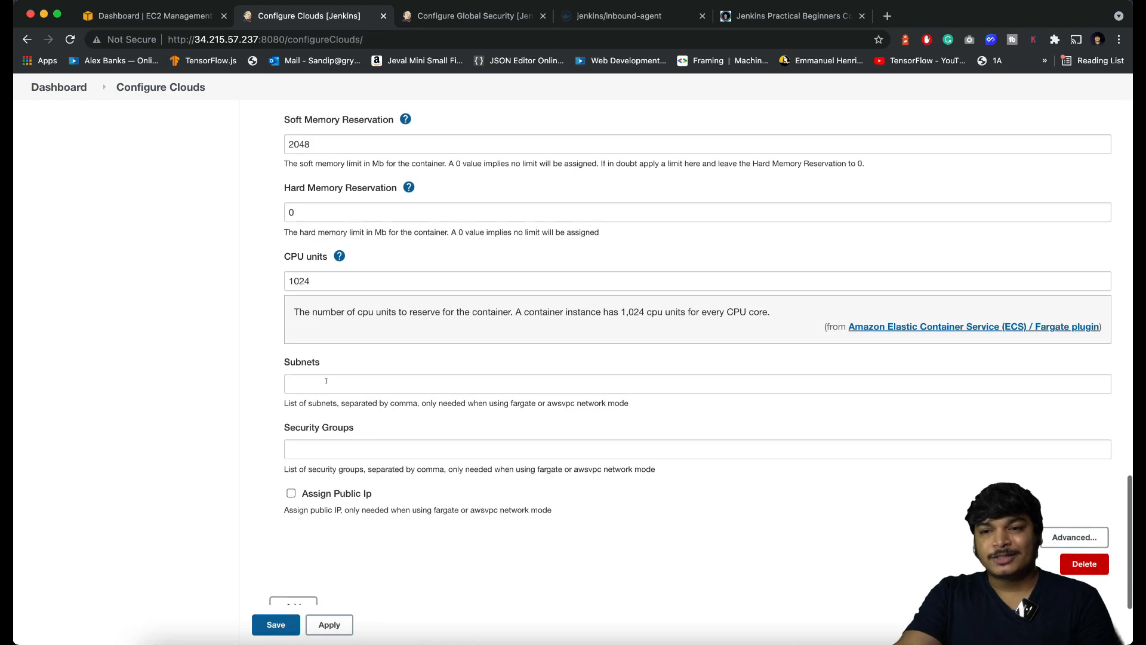
click(821, 638)
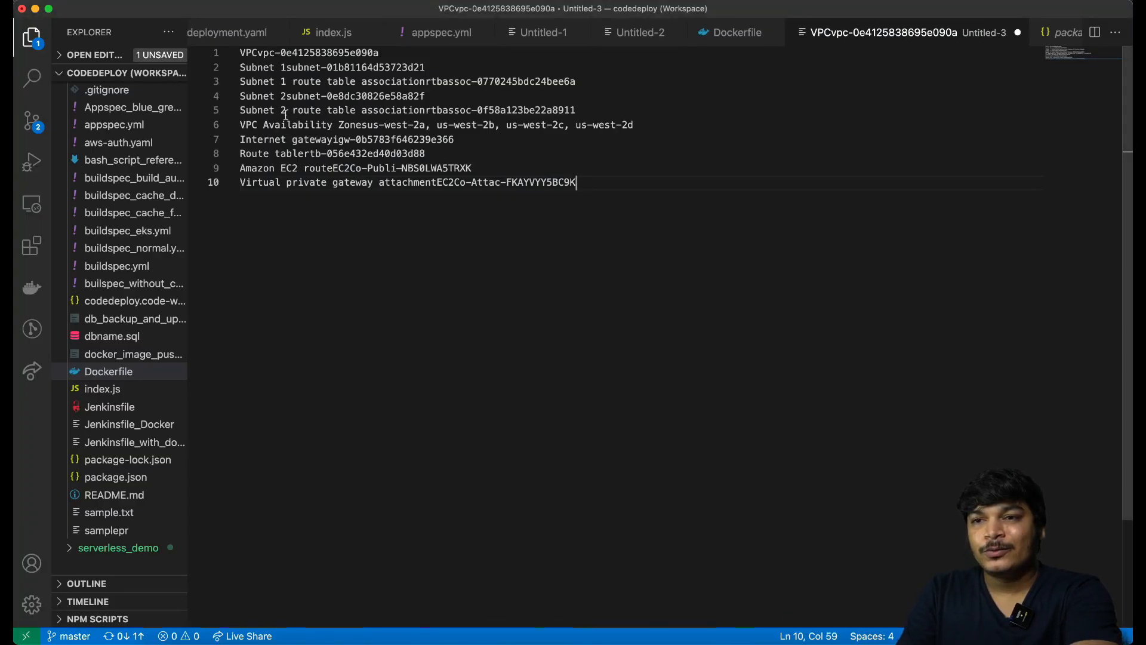
click(311, 97)
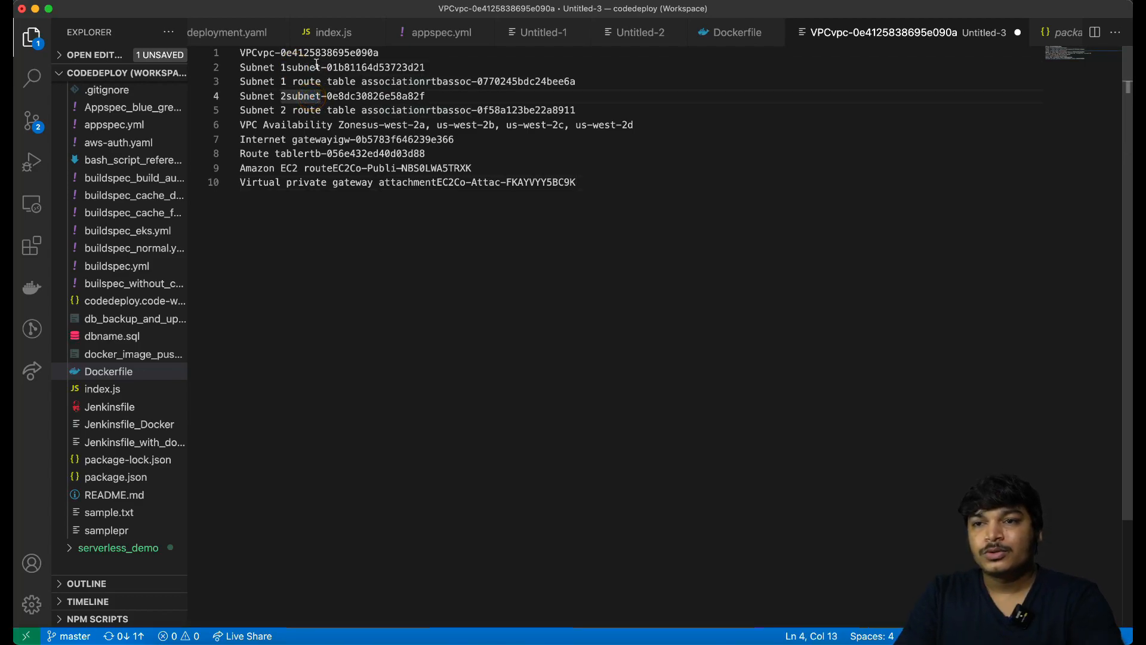
click(288, 67)
shift+click(442, 68)
key(super+c)
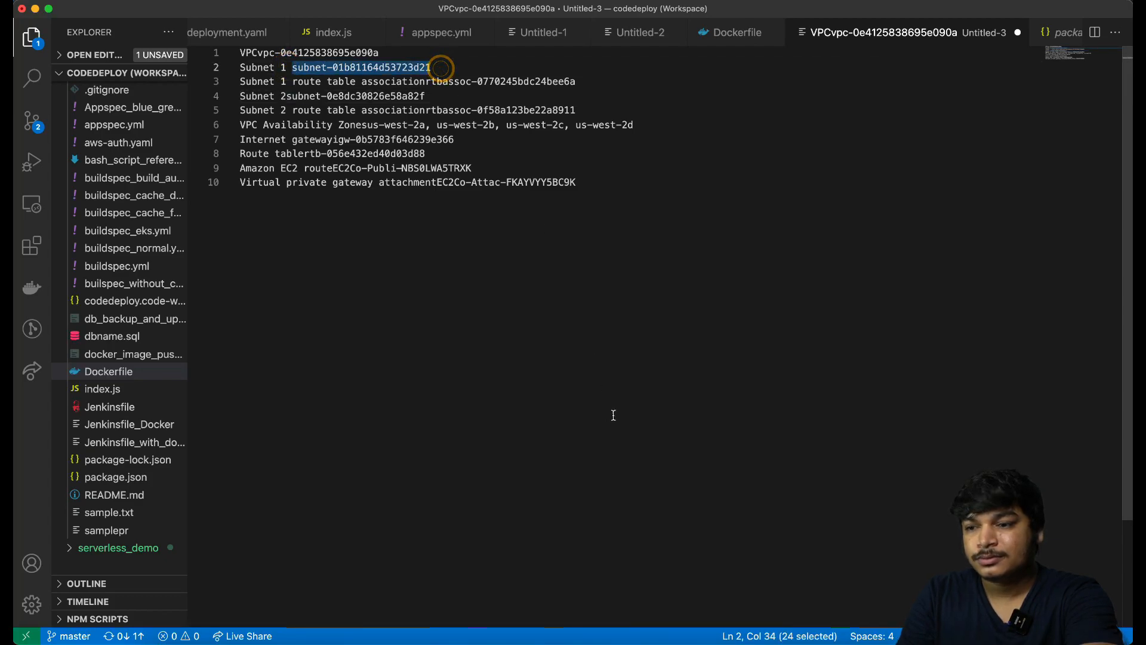
click(782, 636)
click(369, 385)
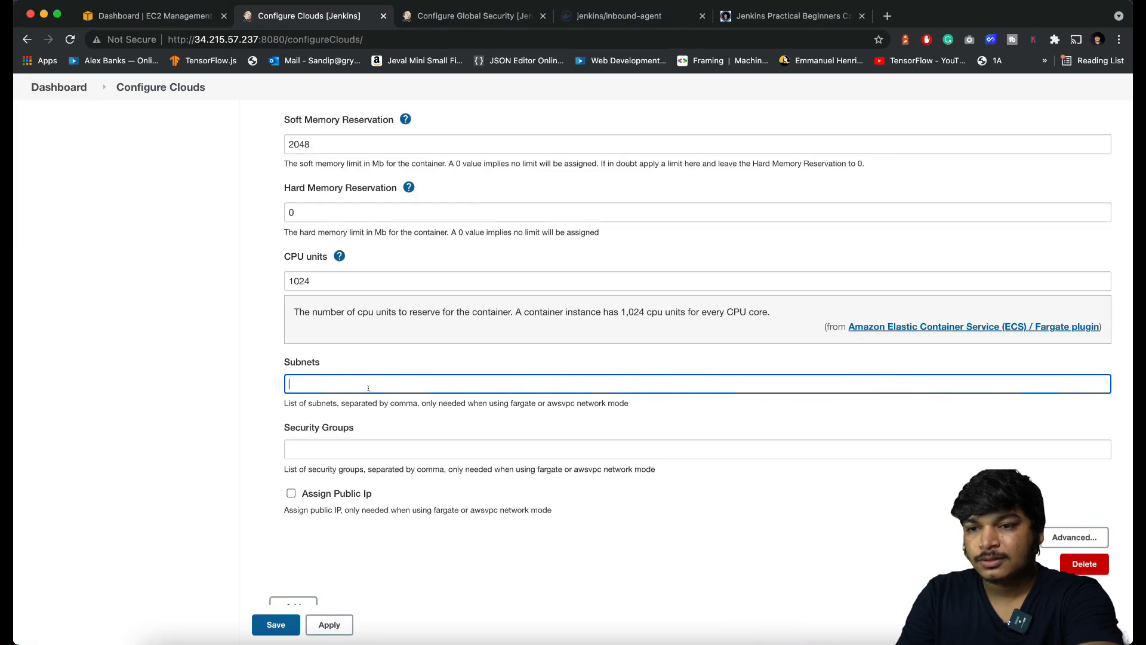
key(super+v)
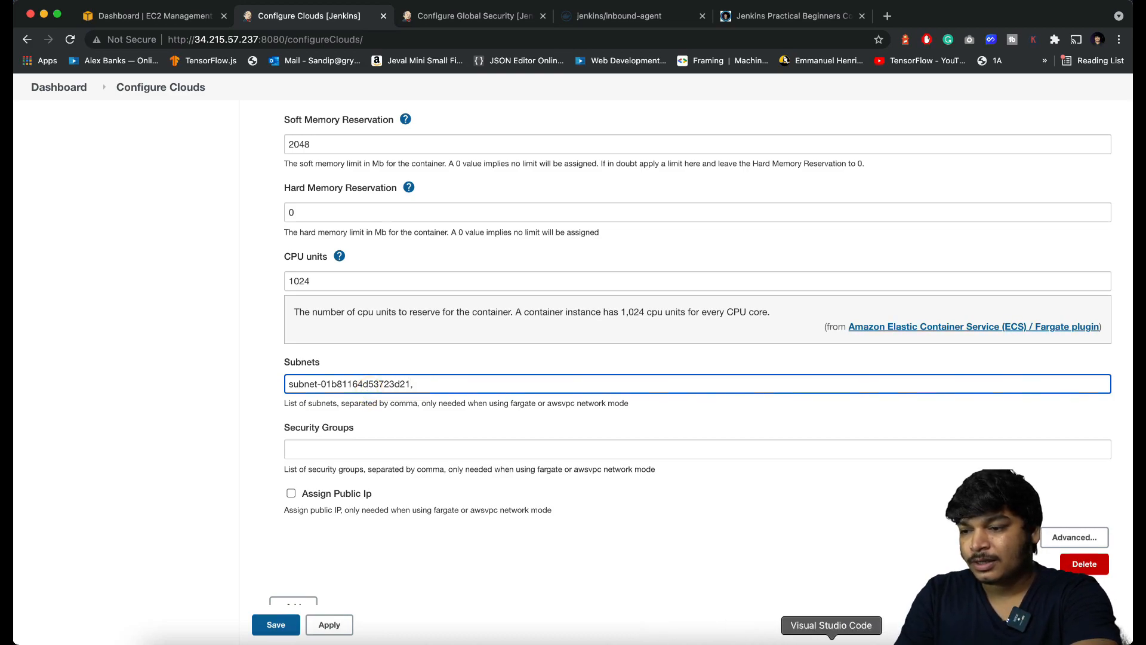
Step: Copy the Subnet 2 ID subnet-0e8dc30826e58a82f from the Visual Studio Code notes and append it, comma-separated, to the Jenkins template's Subnets setting
click(1049, 635)
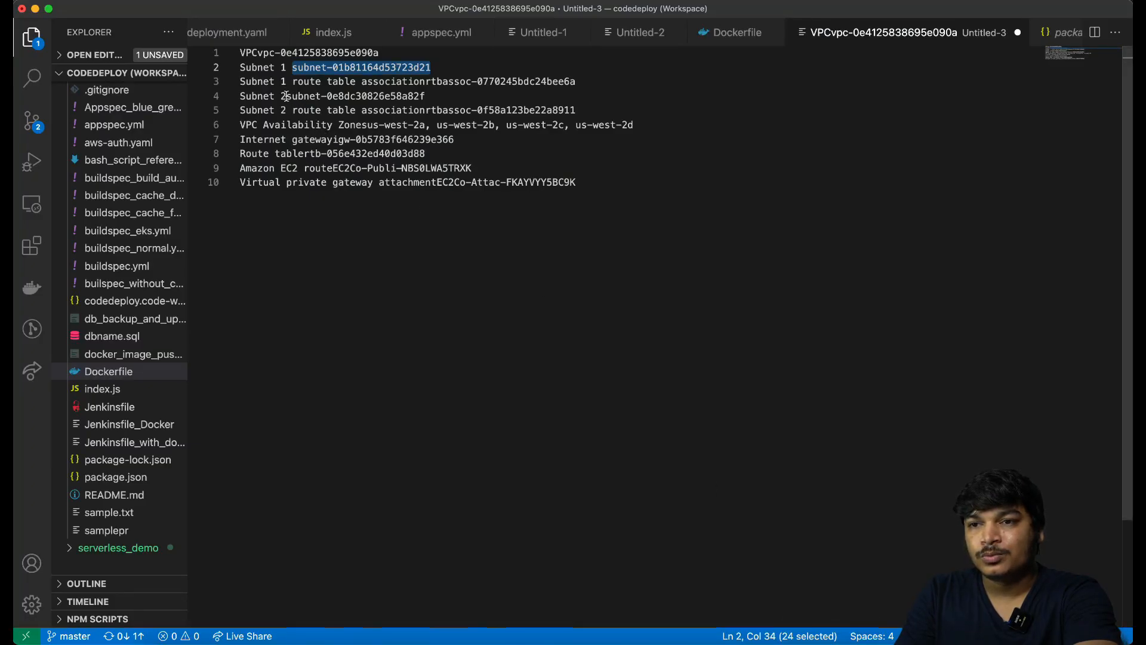
drag(287, 96, 471, 96)
key(super+c)
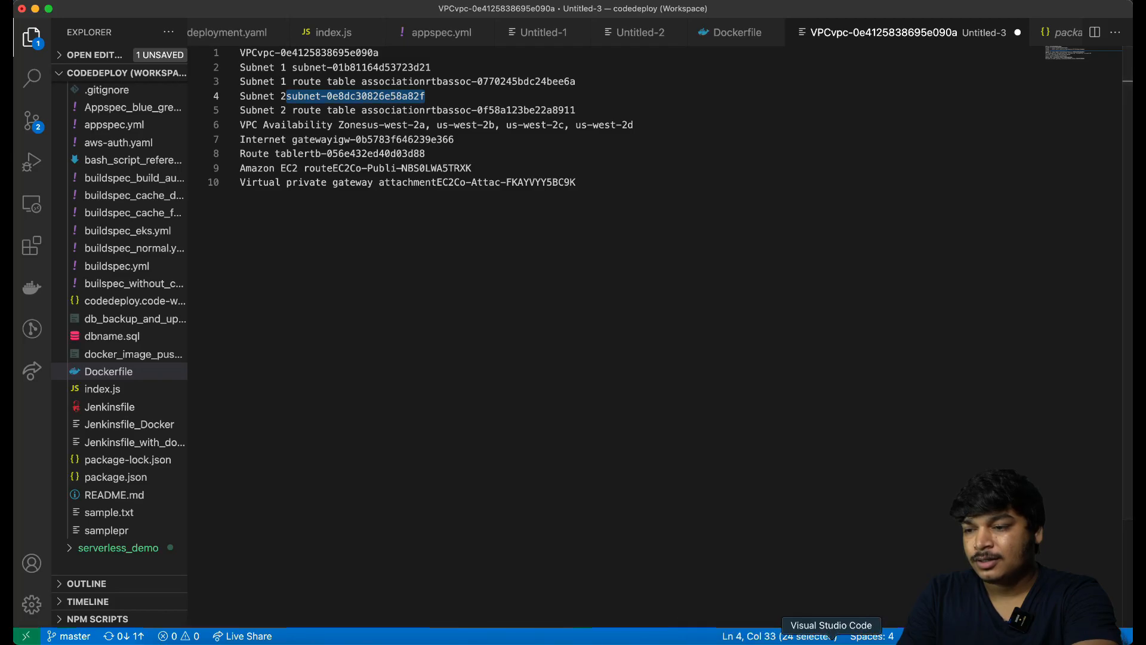
click(797, 637)
text(,)
key(super+v)
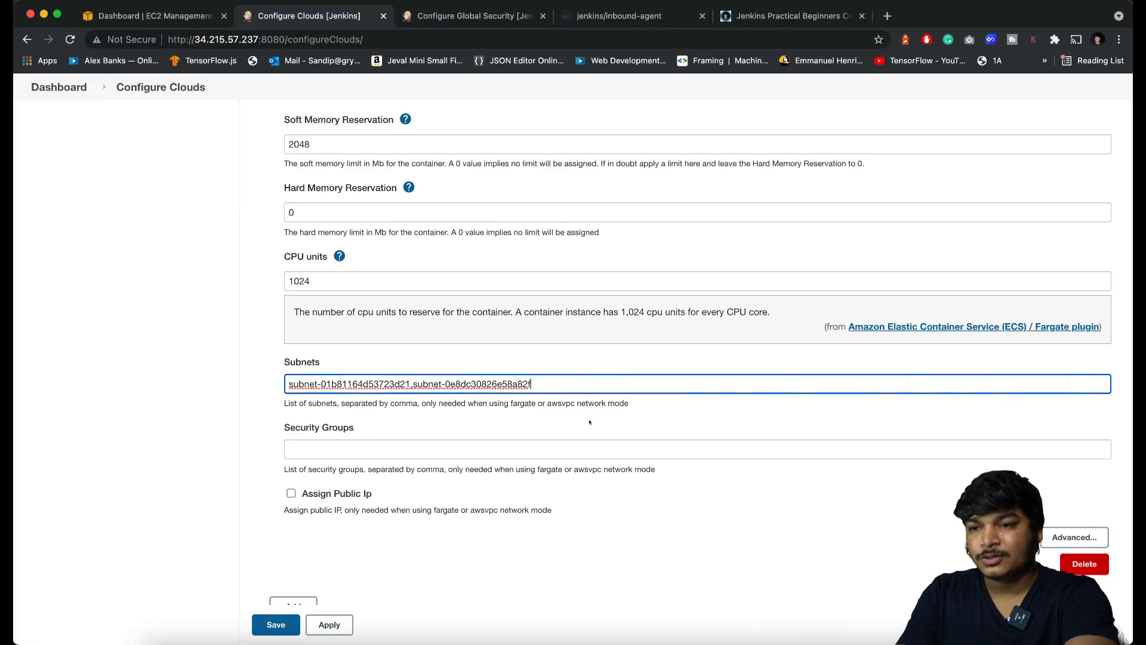
click(600, 522)
Step: Switch to the EC2 console and start creating a new security group for the agent template
click(353, 449)
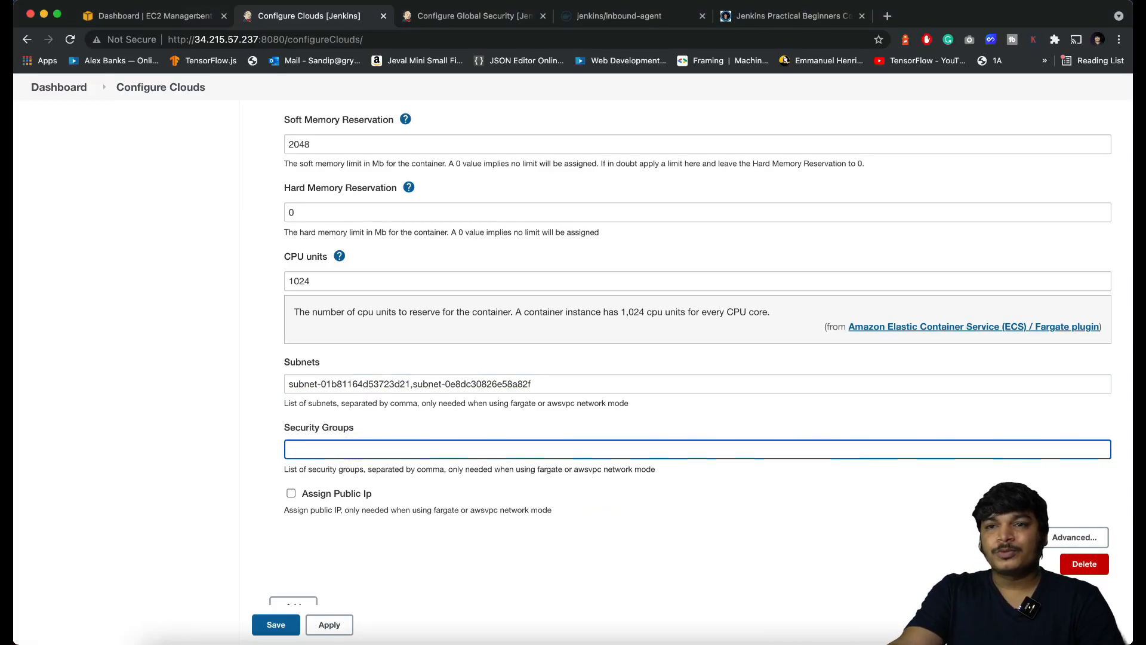
click(200, 16)
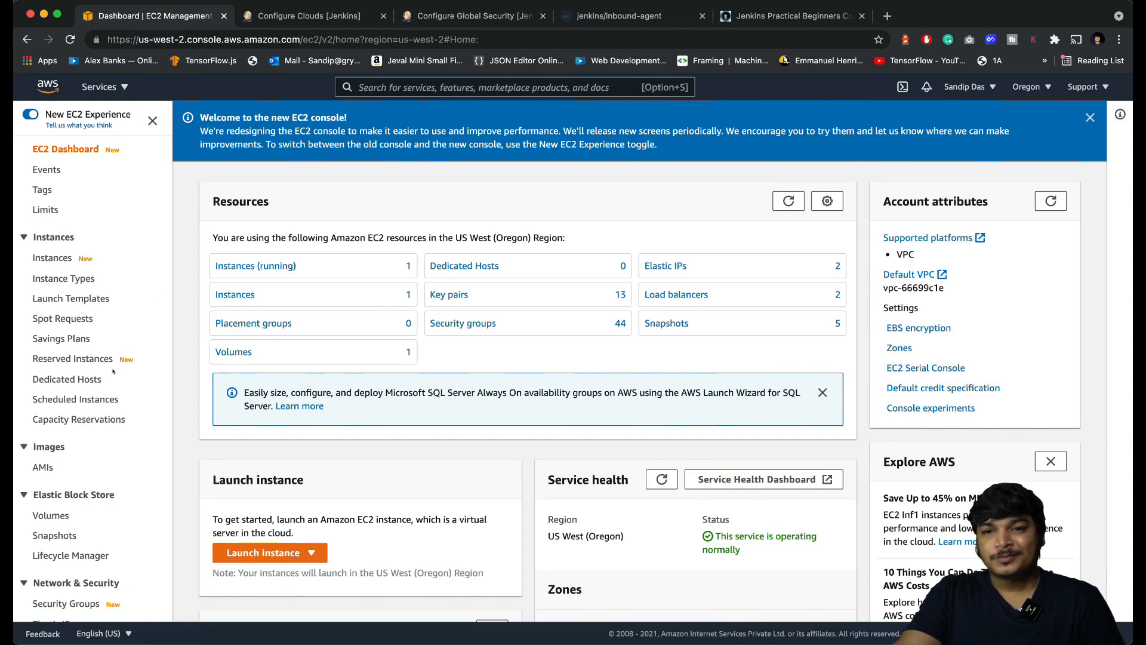
scroll(96, 382, down, 5)
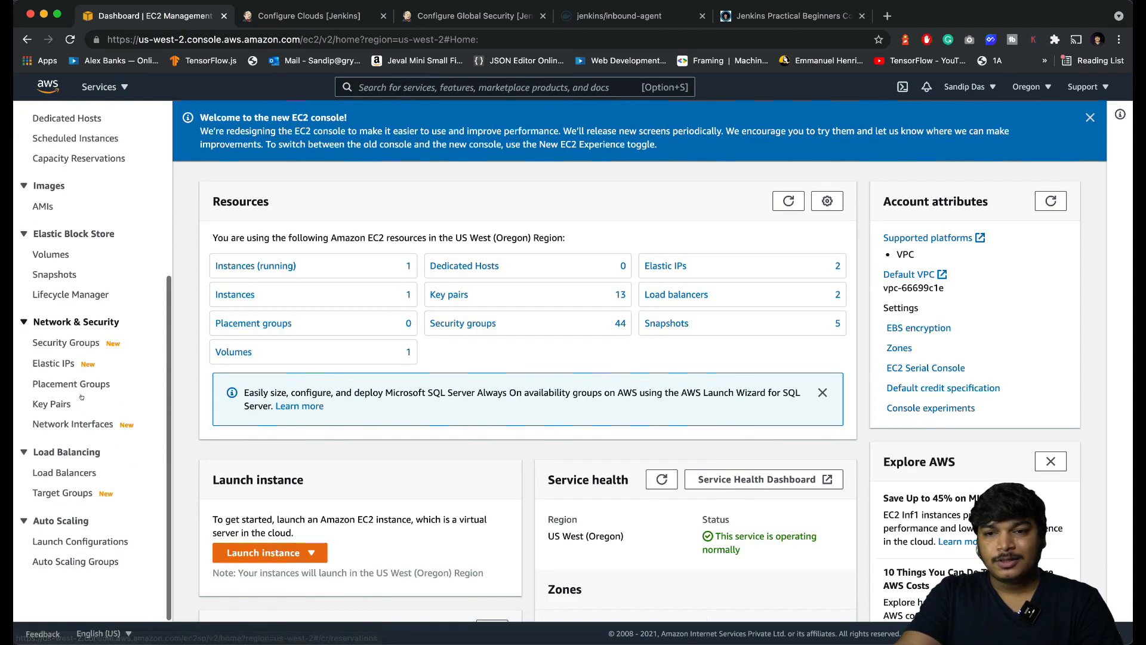
click(59, 344)
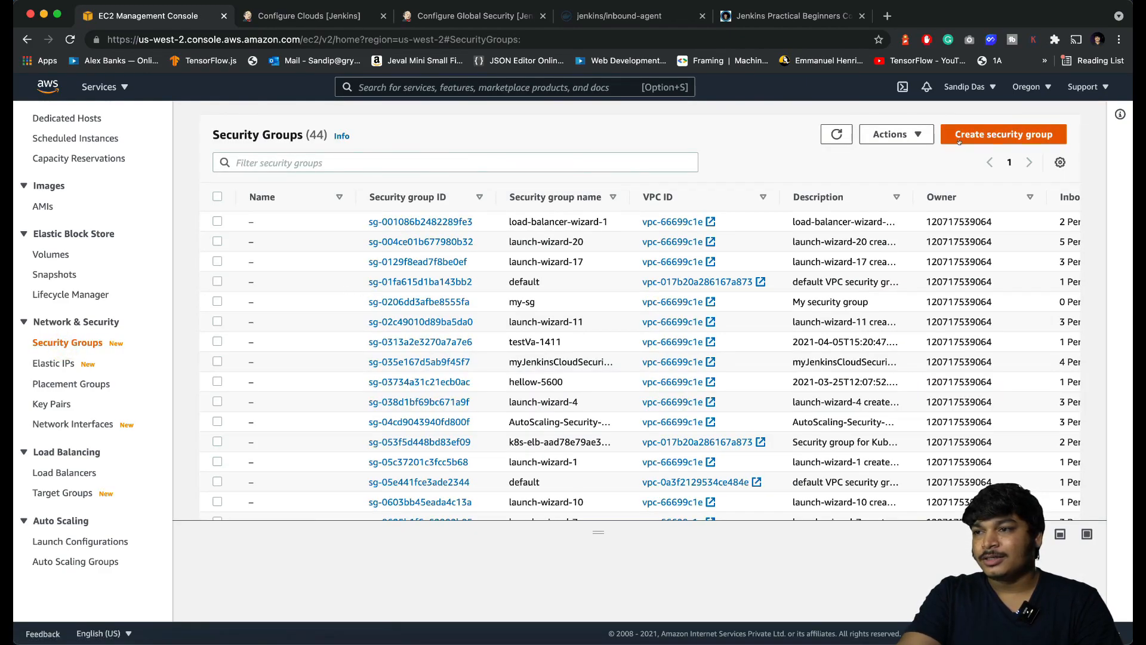
click(963, 133)
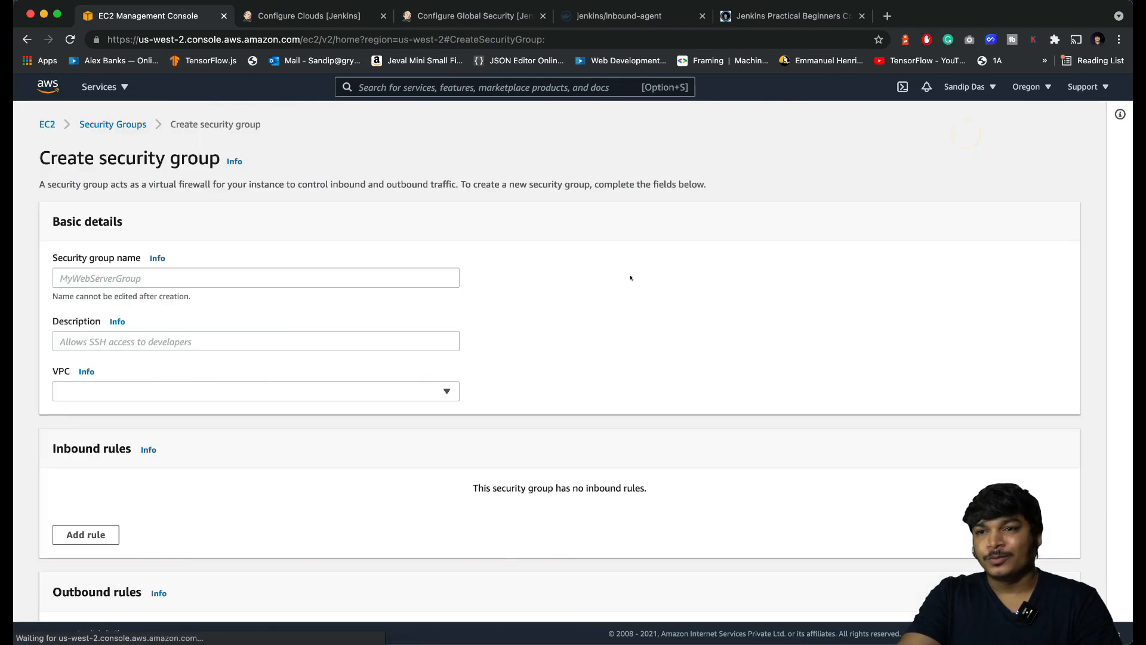
Step: Name the new security group JenkinsEcsSecurityGroup
click(242, 282)
text(JenkinsEcsSecu)
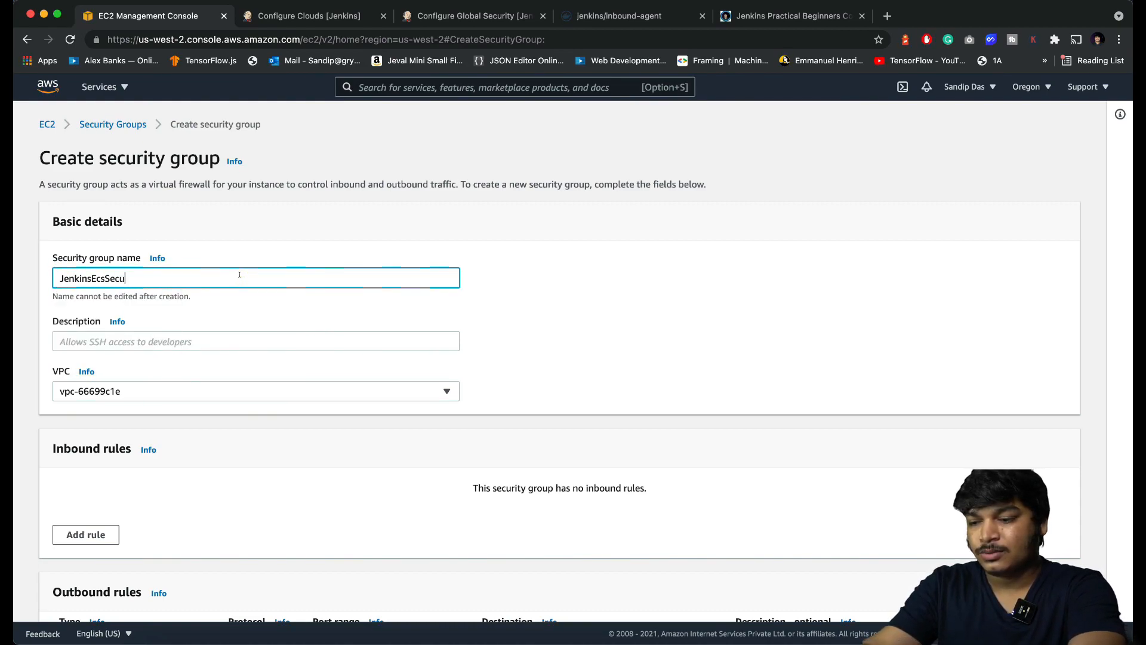
text(rityGroup)
click(535, 351)
scroll(535, 350, down, 3)
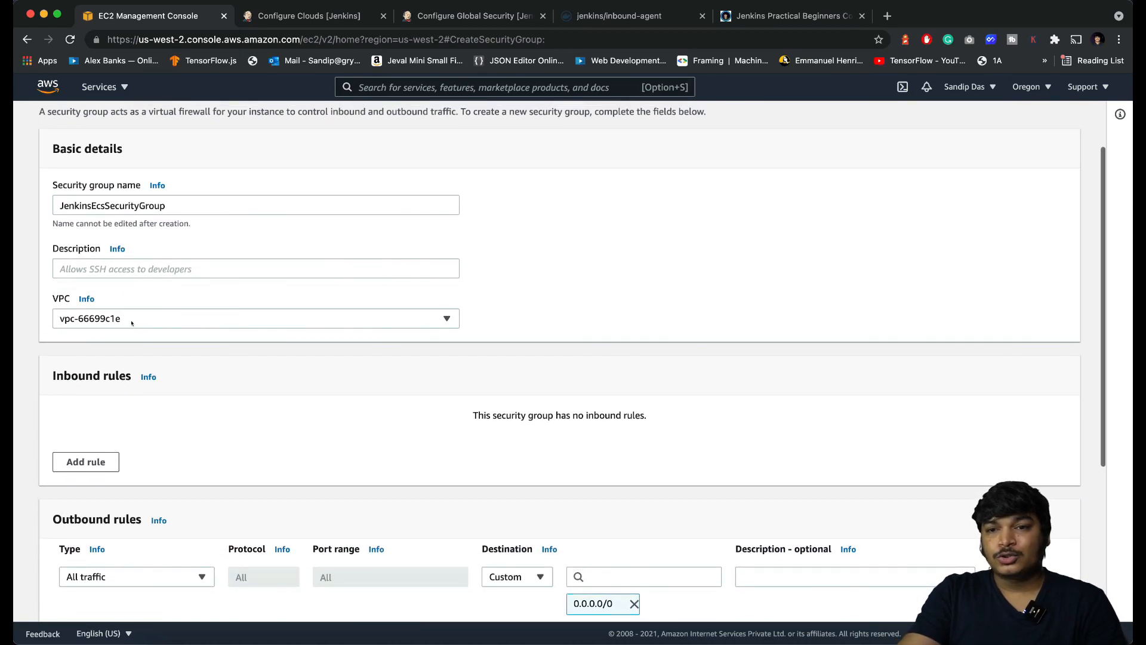
click(810, 632)
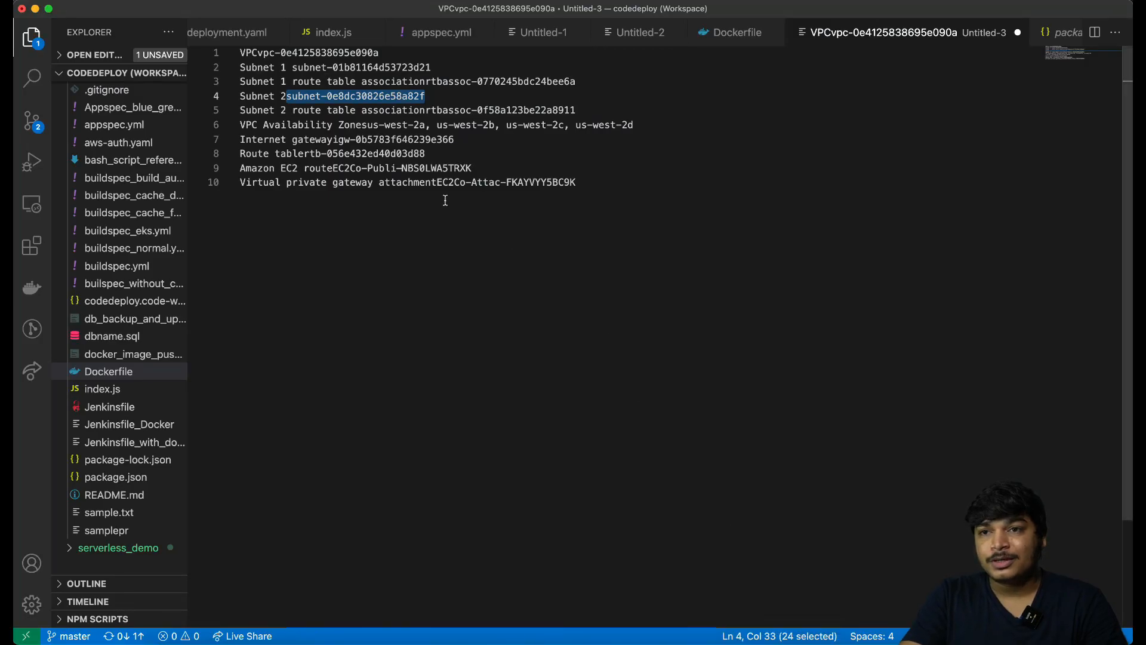
drag(378, 52, 351, 52)
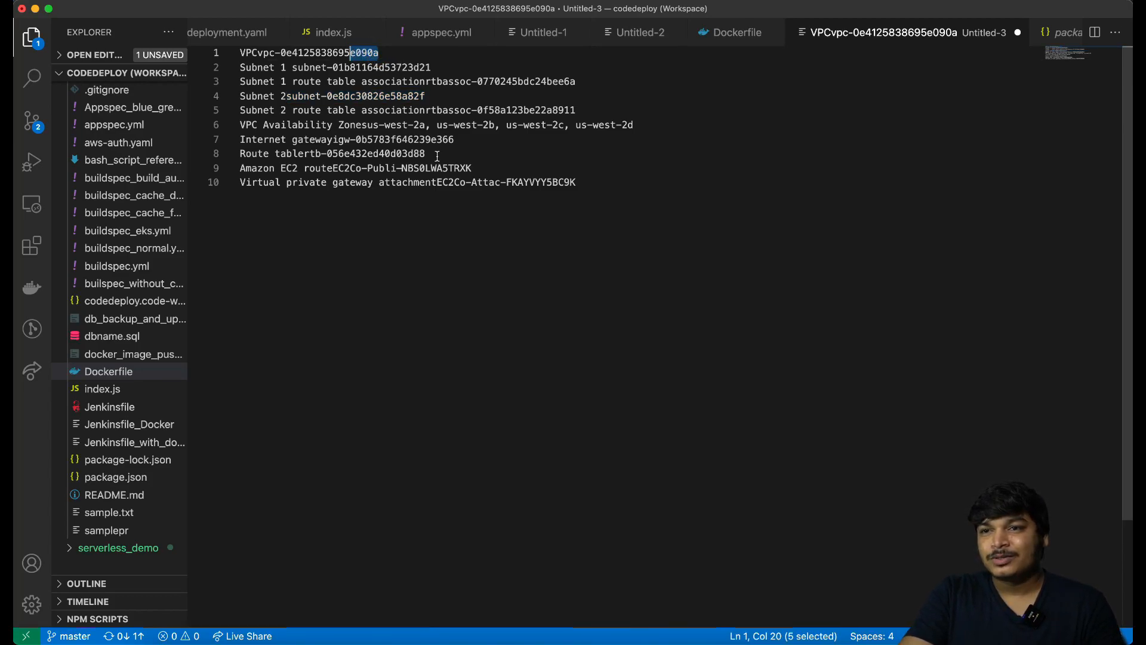
click(392, 48)
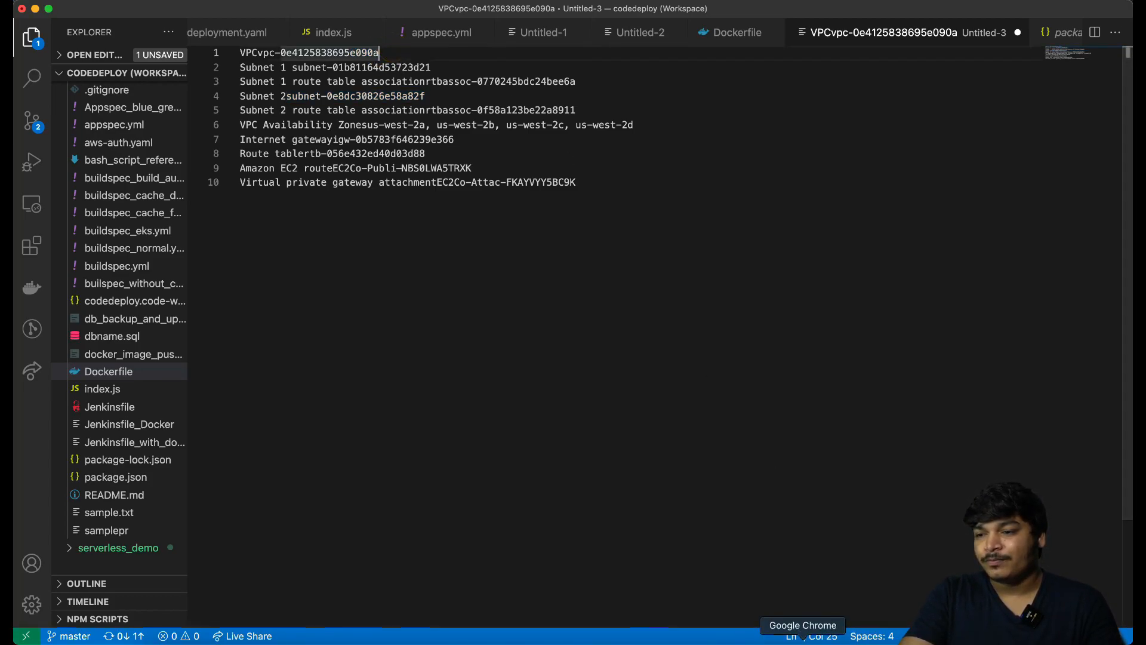
click(806, 633)
click(176, 320)
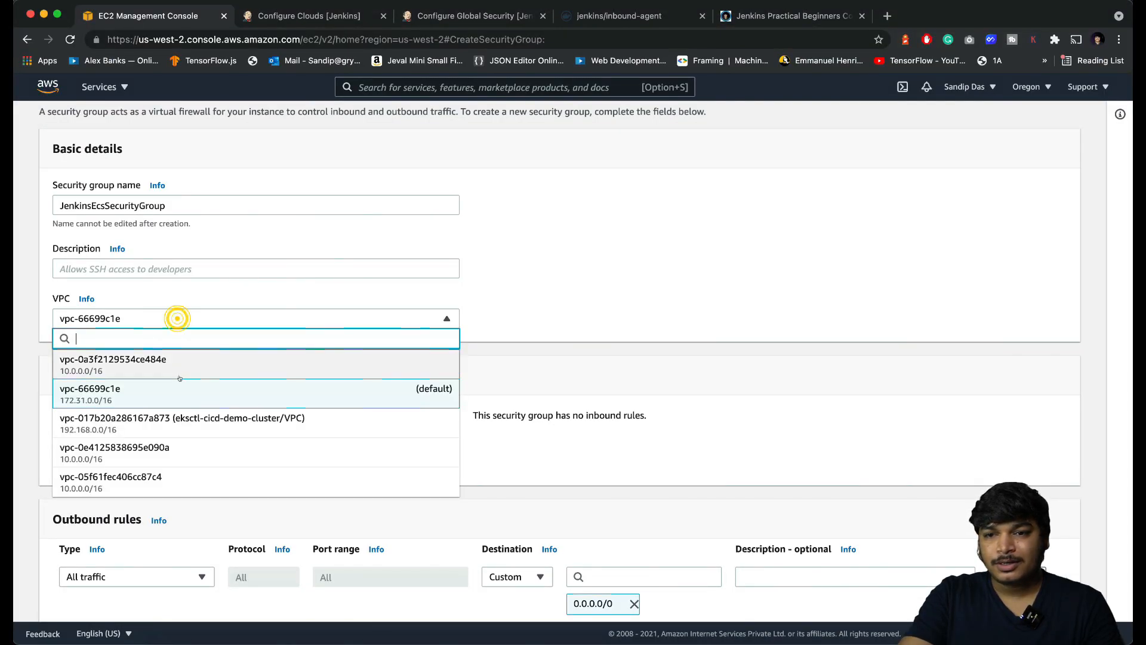
click(177, 454)
scroll(329, 425, down, 2)
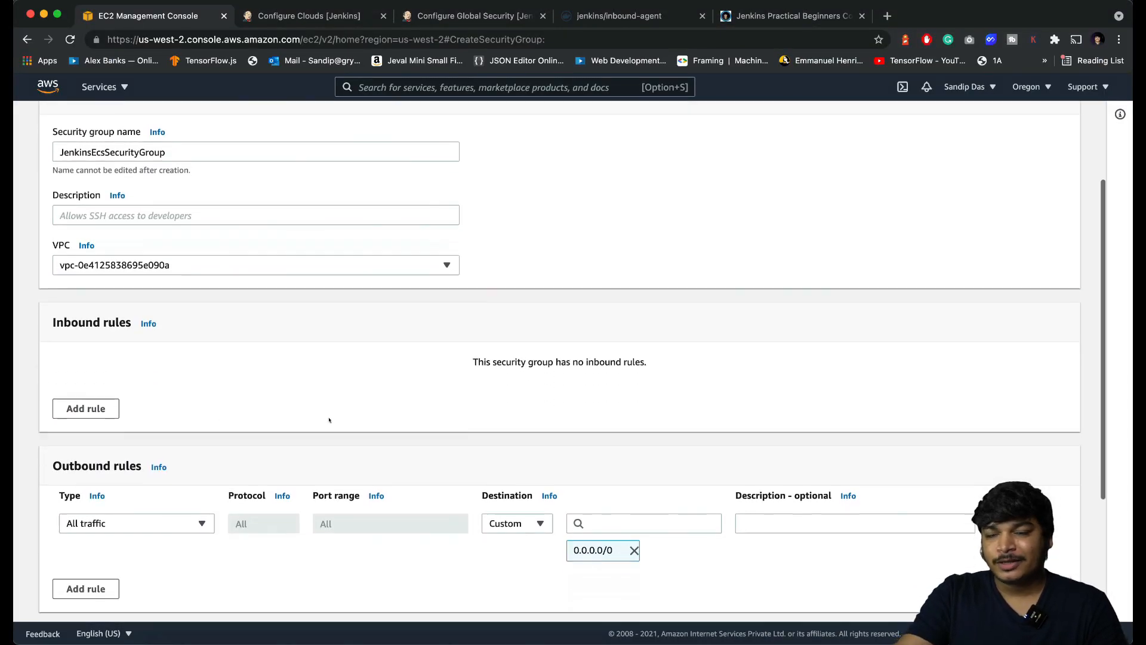
scroll(383, 475, down, 6)
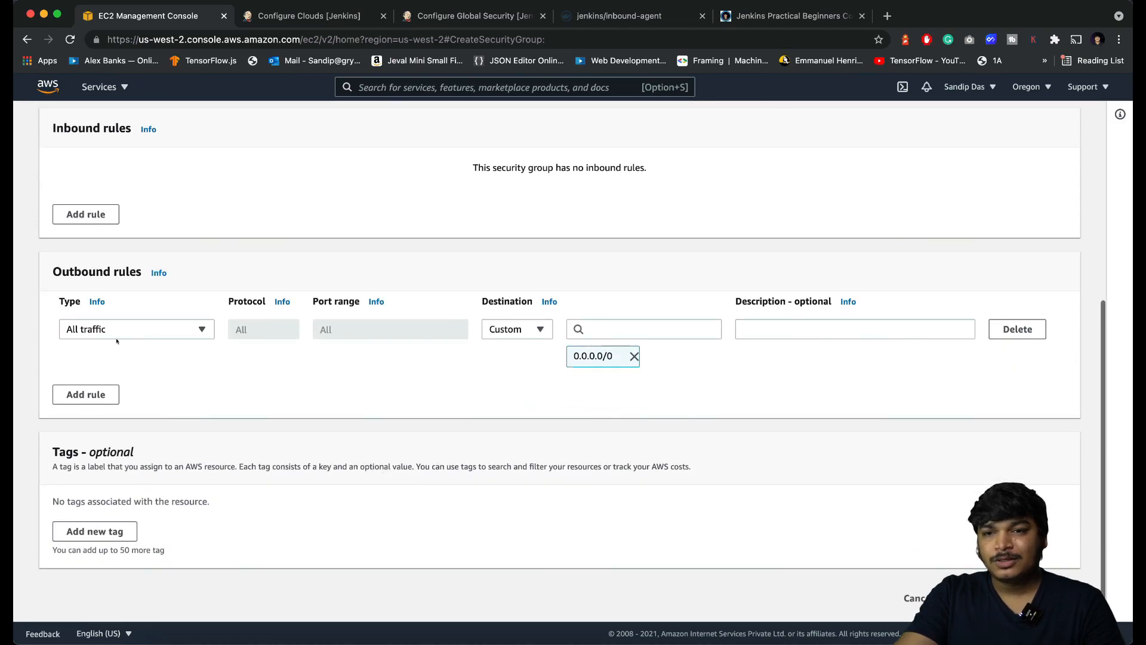
Step: Add a Custom TCP inbound rule for port 8080 with source Anywhere to the new security group
scroll(132, 342, up, 3)
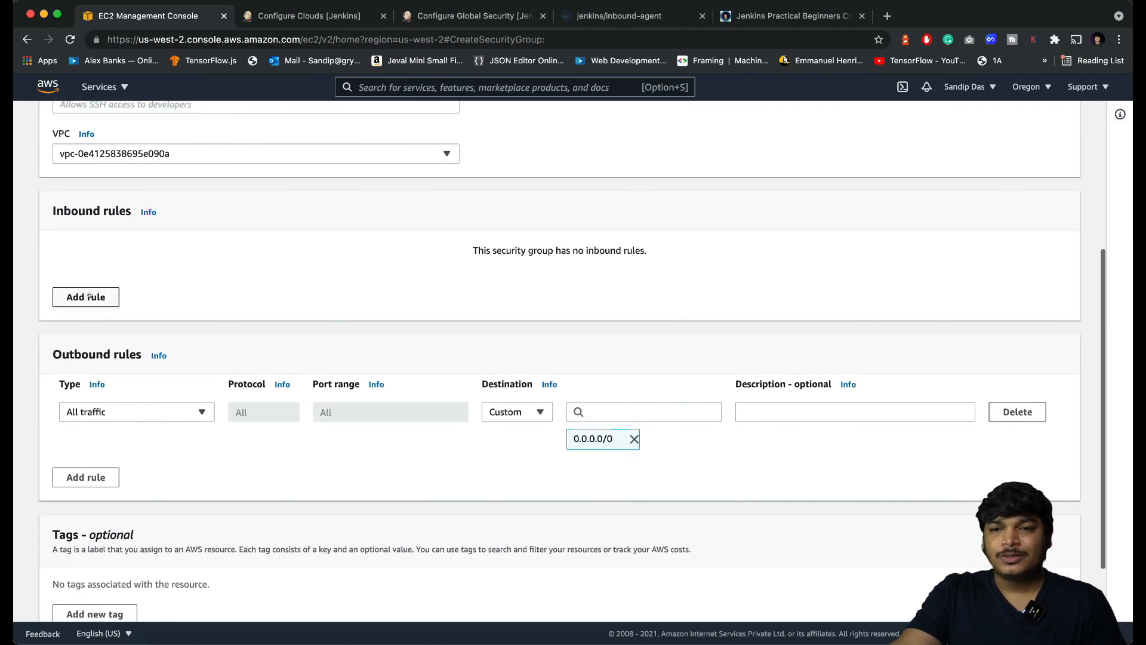
click(86, 297)
click(332, 268)
key(BackSpace)
text(8080)
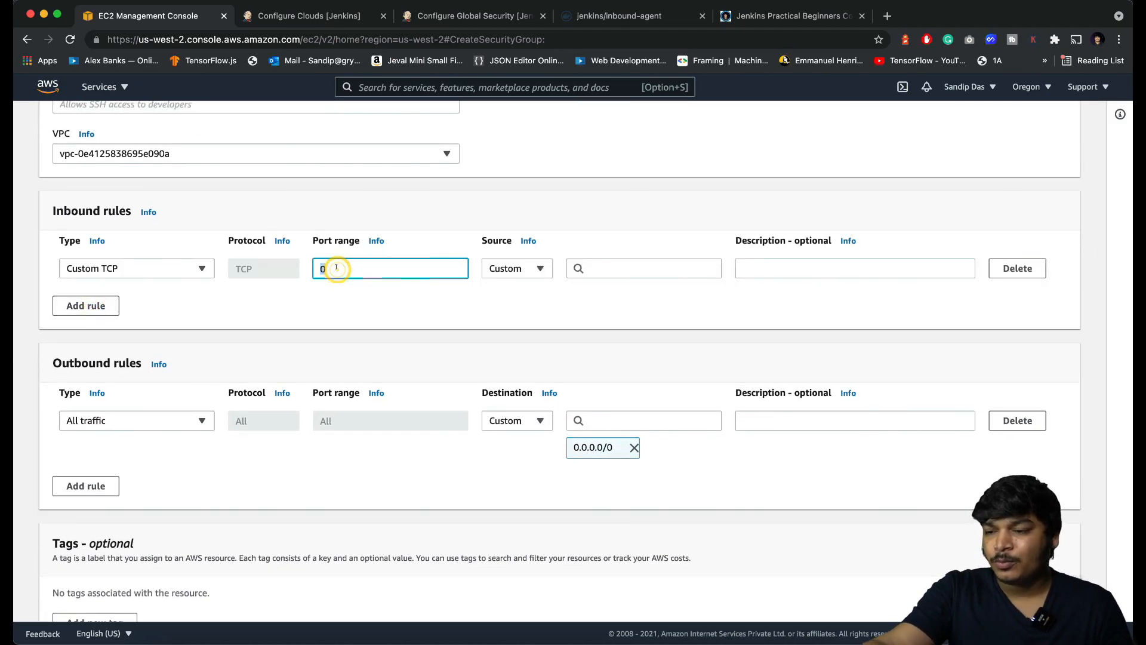
click(297, 308)
click(557, 291)
click(513, 271)
click(506, 307)
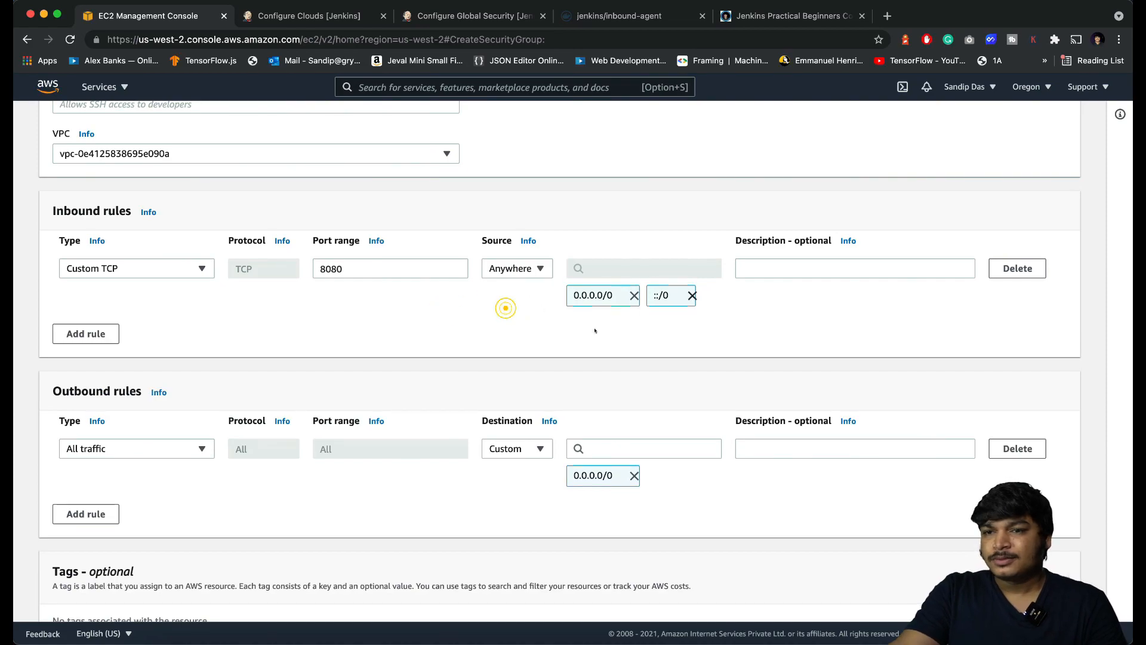
click(391, 320)
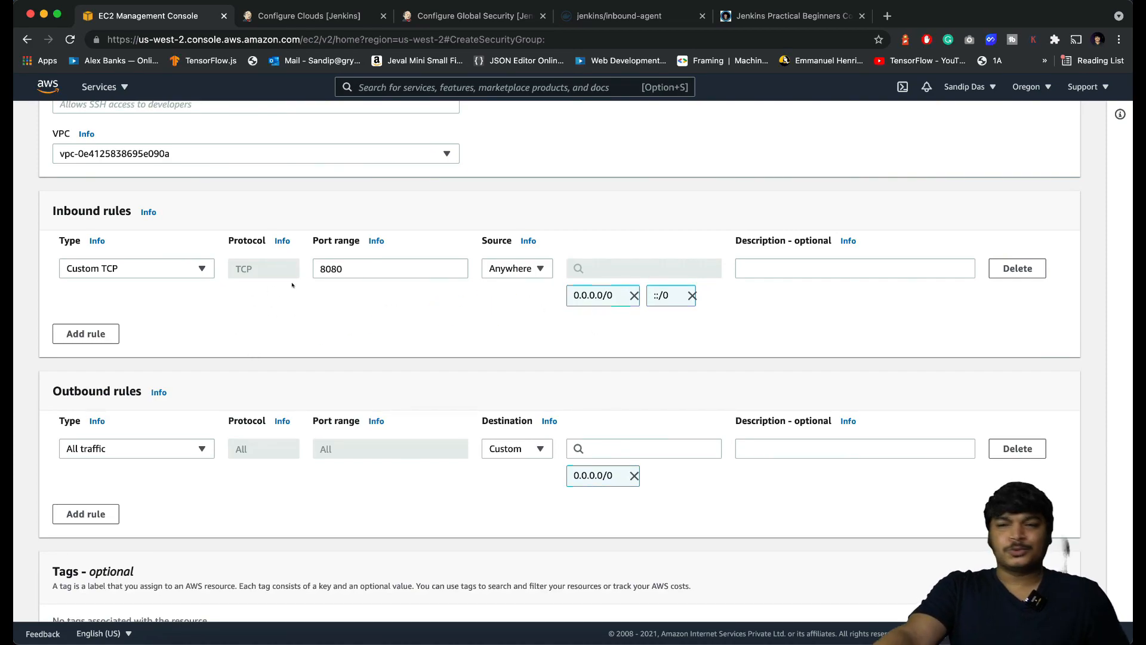
Step: Set the security group's description to "JenkinsEcsSecurityGroup crdeated" and create the group
scroll(279, 287, down, 3)
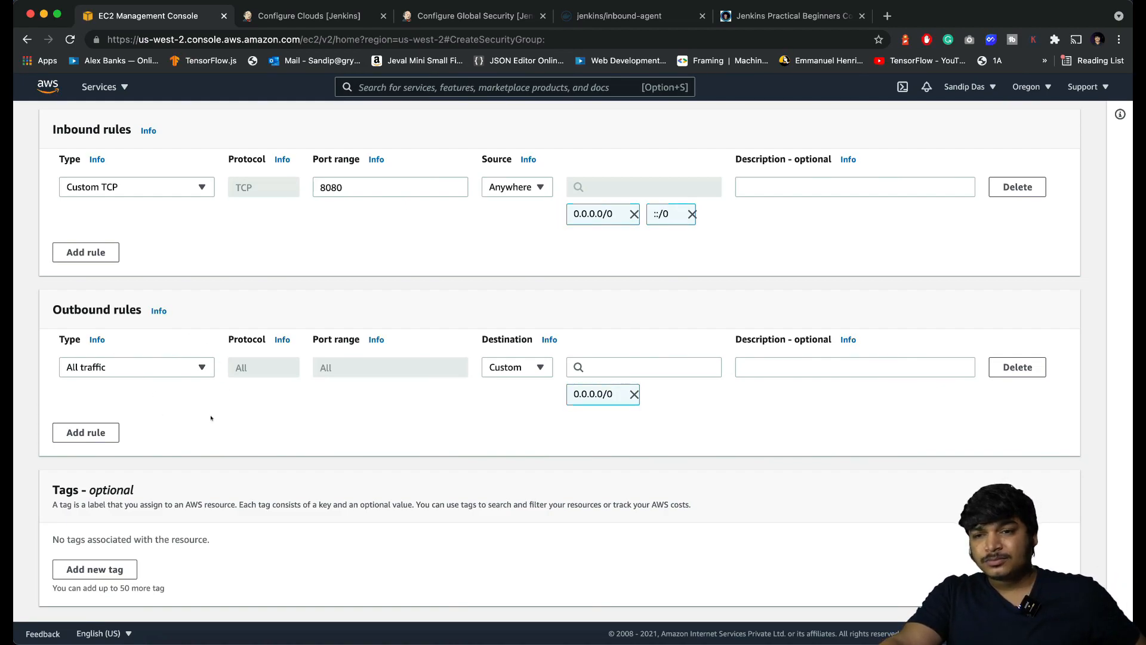
scroll(211, 418, down, 2)
scroll(595, 458, up, 3)
scroll(594, 457, down, 3)
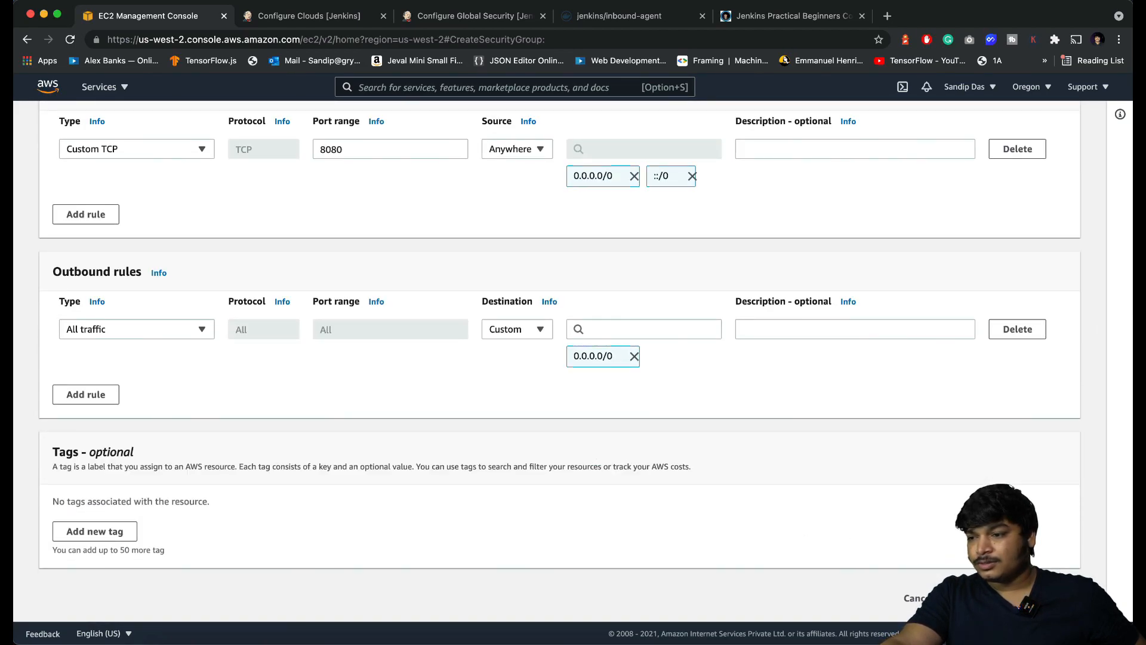
scroll(142, 342, up, 6)
click(142, 341)
double_click(137, 278)
key(super+c)
click(138, 340)
key(super+v)
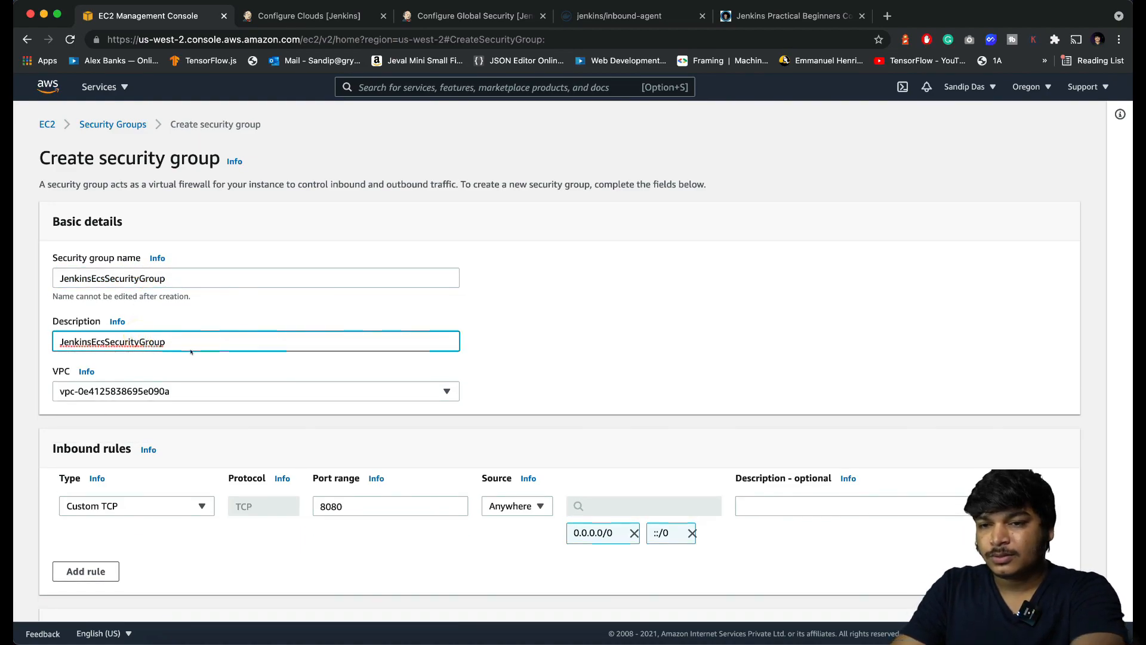
text(crdeated)
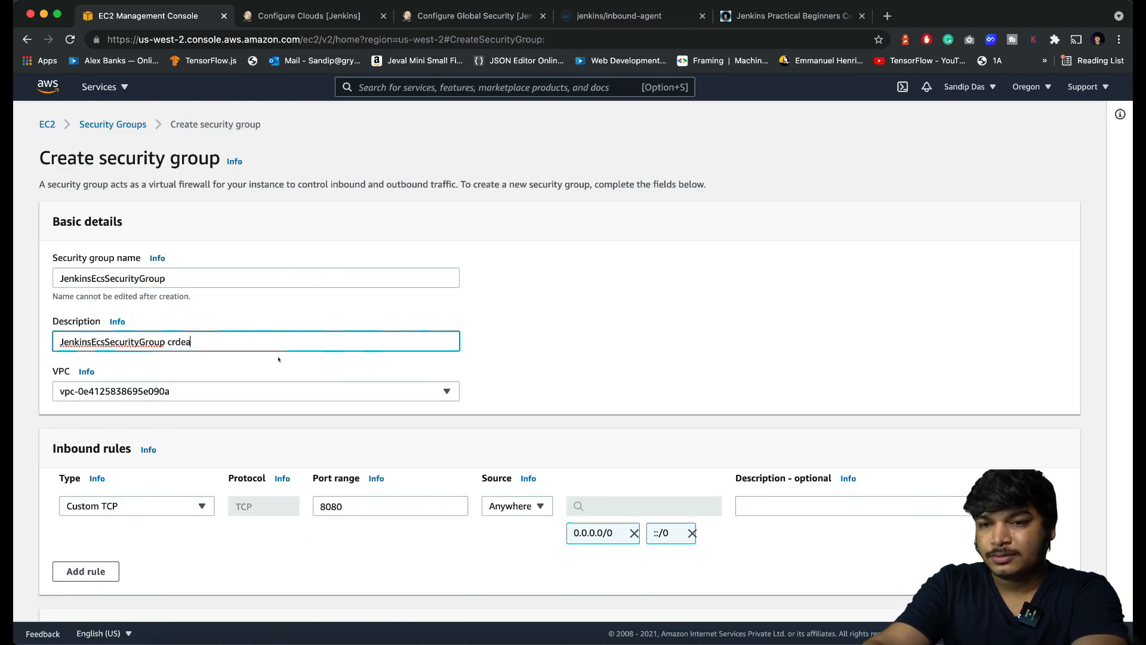
click(690, 333)
scroll(914, 374, down, 6)
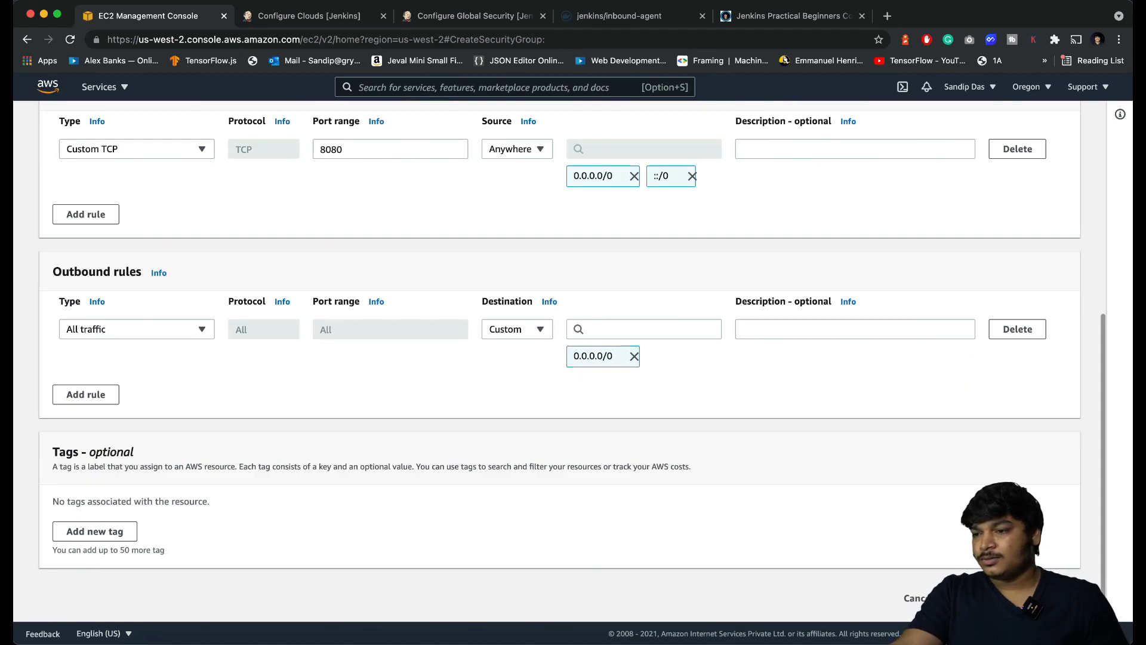
click(1015, 598)
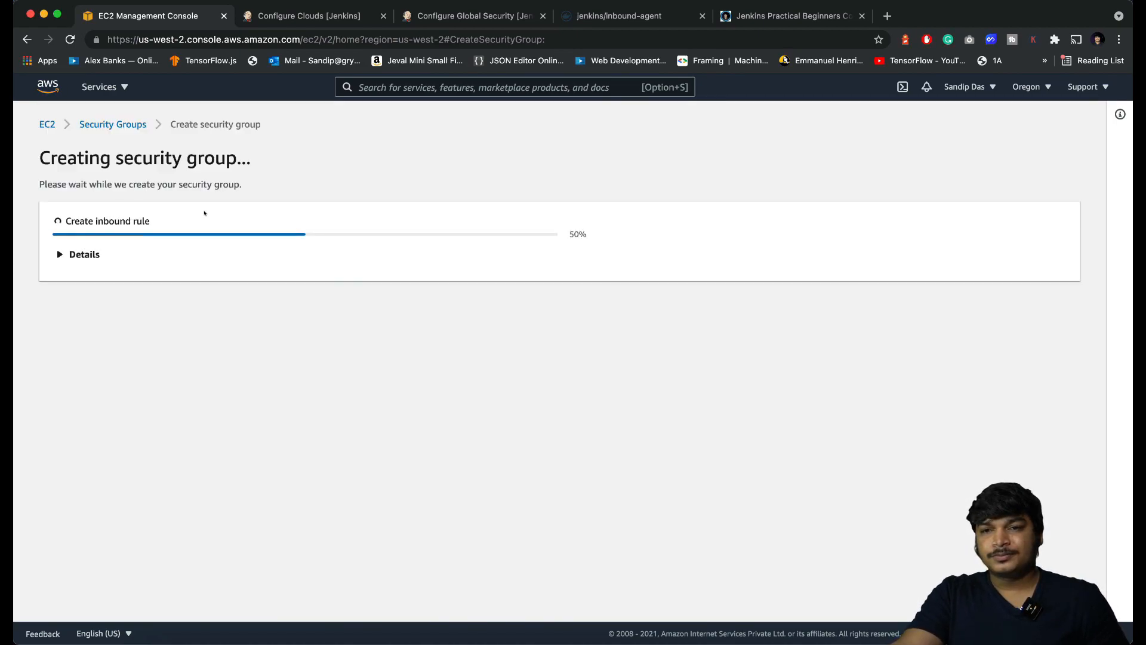
Step: Copy the new group's ID sg-0bb3340910fd9aaaf into the Jenkins agent template's Security Groups setting and enable Assign Public Ip
drag(197, 207, 399, 204)
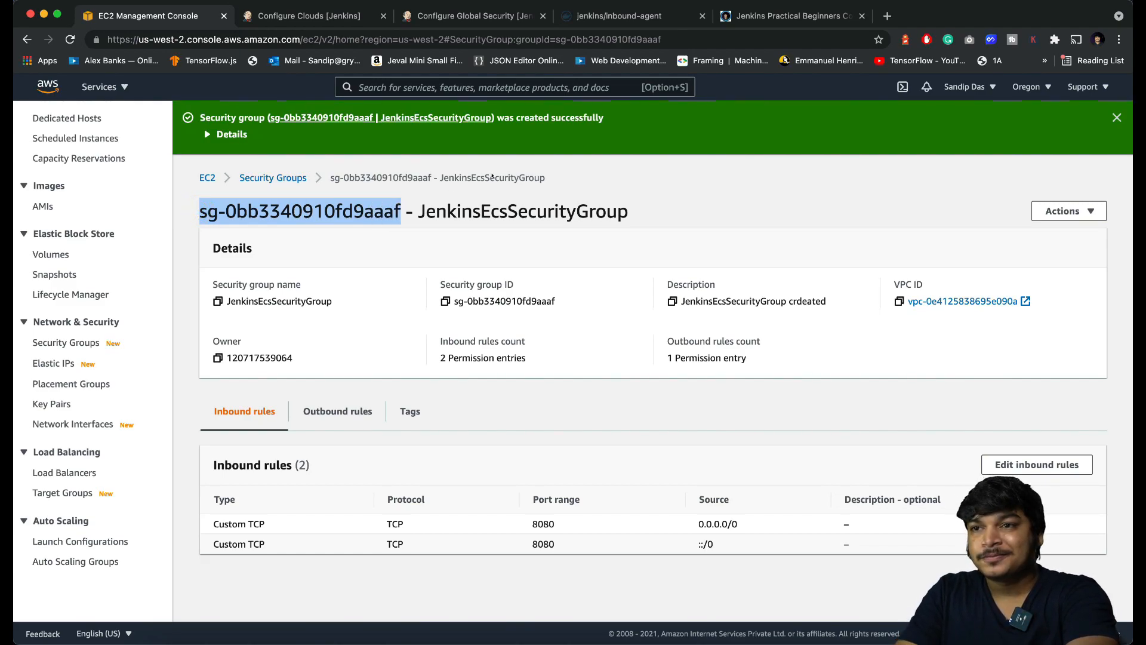
click(287, 16)
click(374, 448)
key(super+v)
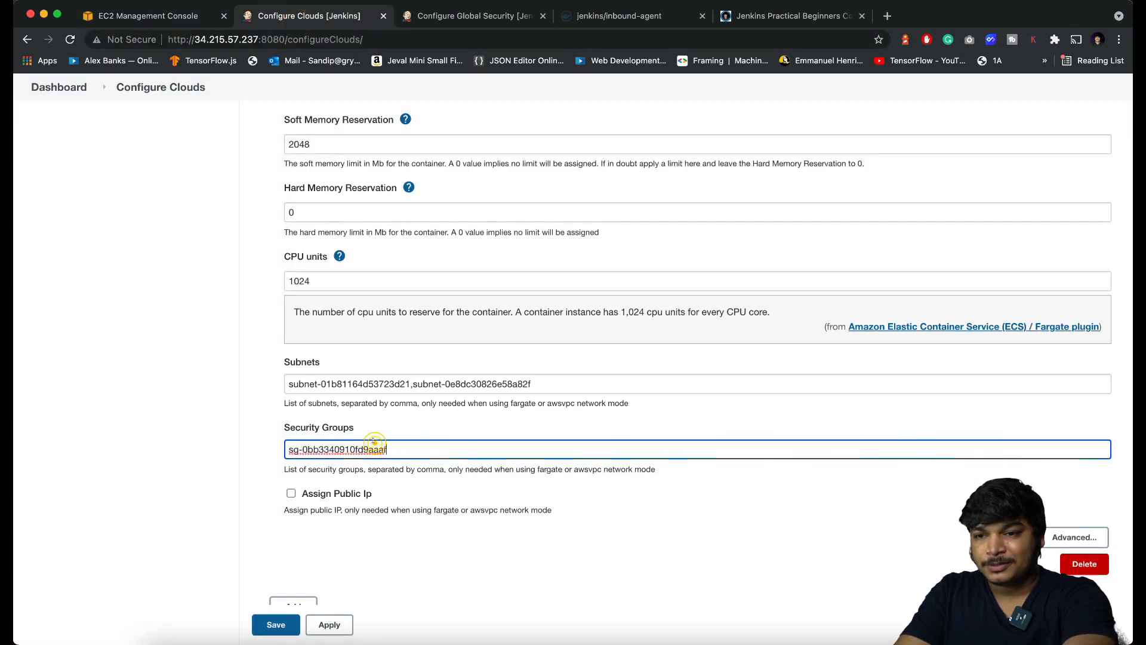
drag(427, 485, 291, 488)
click(296, 493)
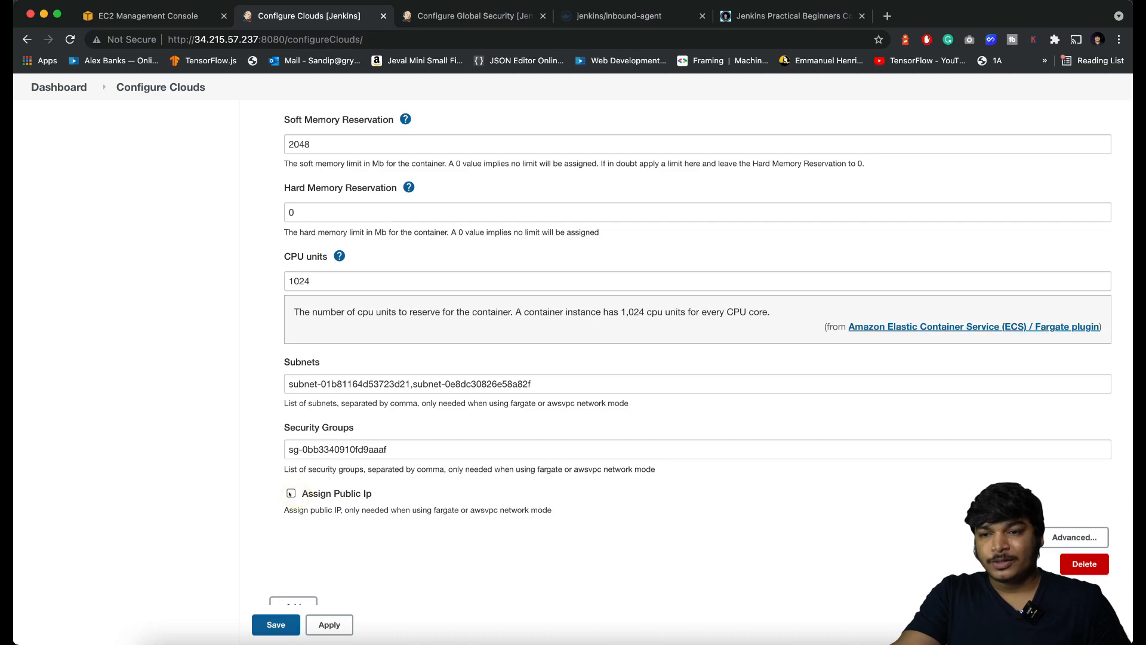
Step: Review the agent template's advanced settings, such as Task Execution Role ARN and Logging Driver, and save the cloud configuration
scroll(421, 485, down, 3)
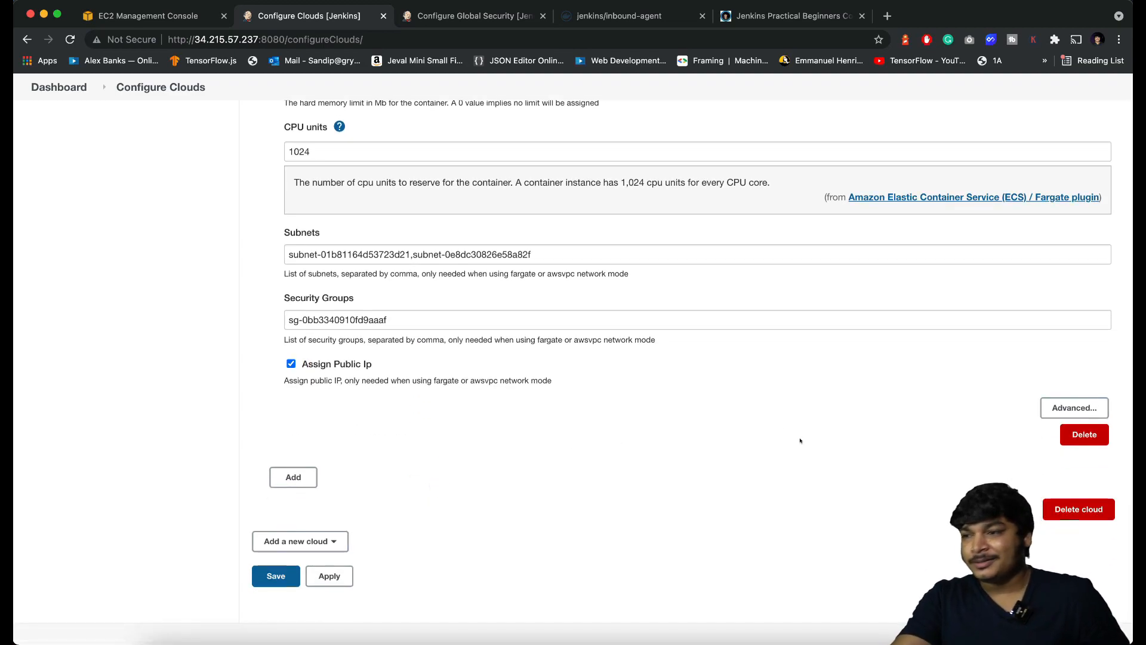
click(1075, 407)
scroll(697, 425, down, 3)
scroll(697, 425, down, 6)
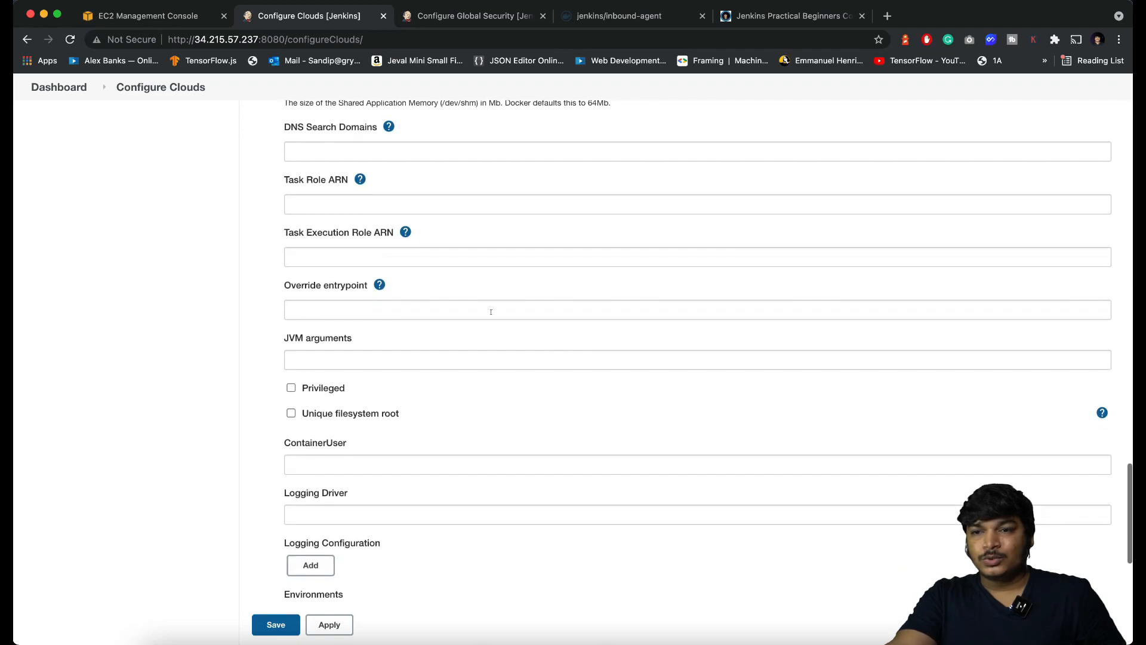
scroll(525, 413, down, 2)
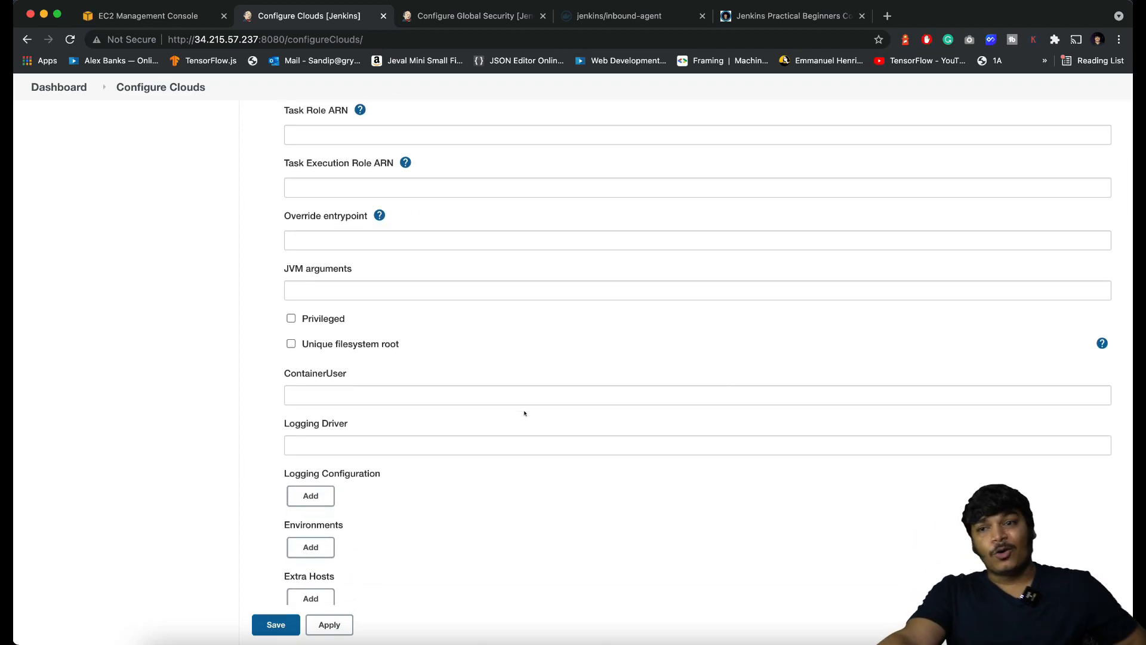
click(417, 447)
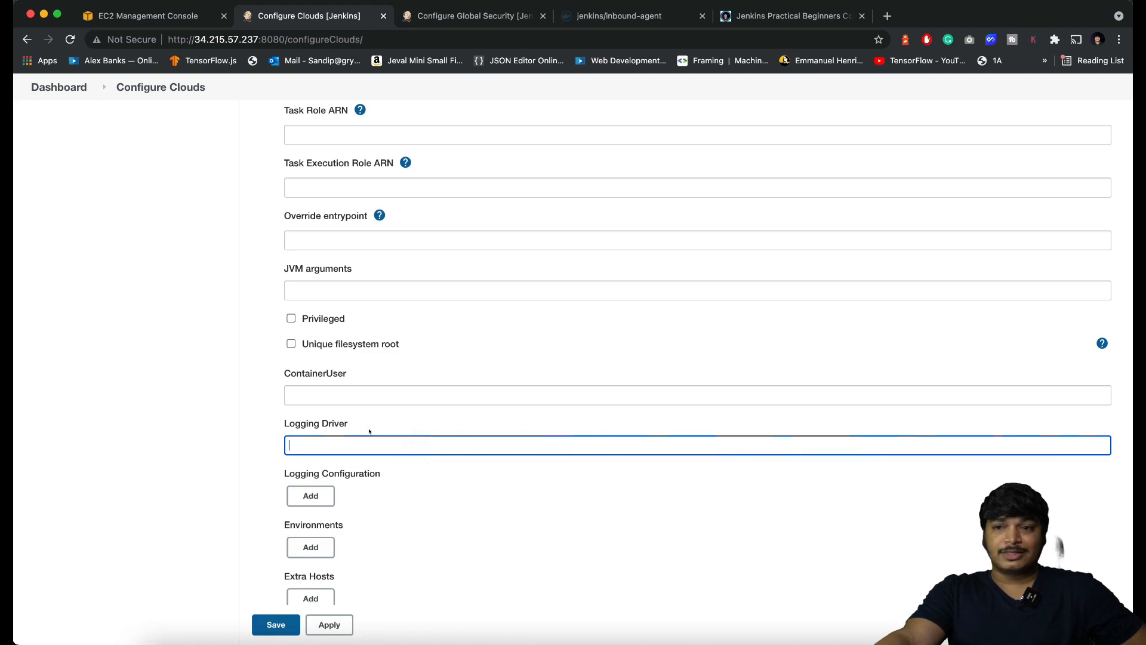
scroll(363, 421, up, 2)
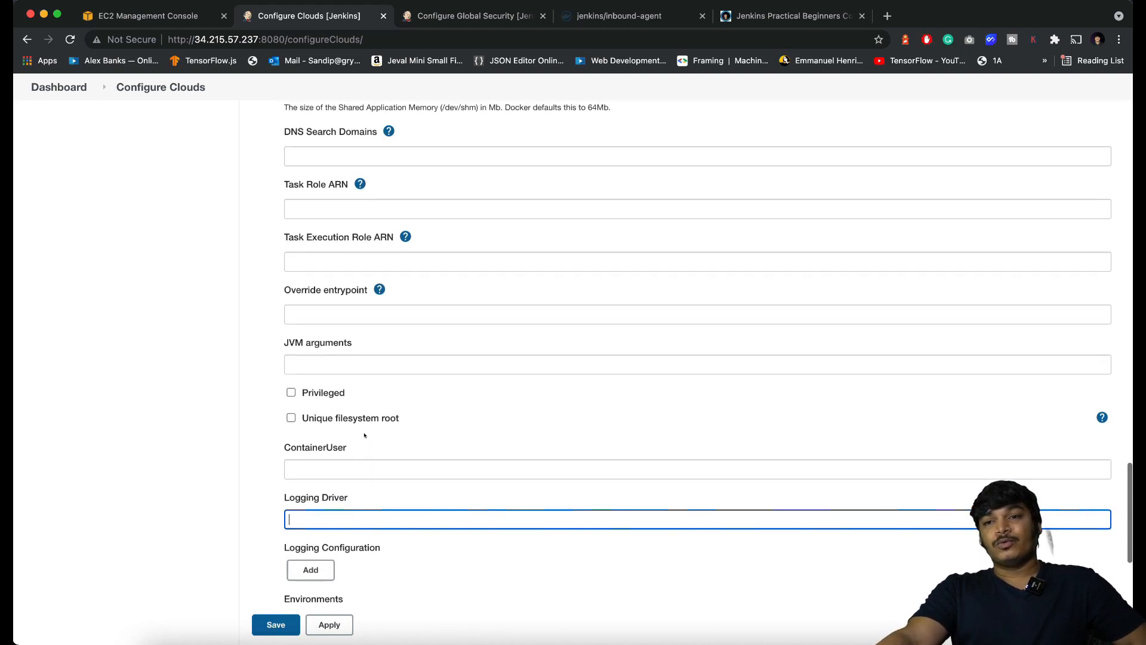
click(327, 261)
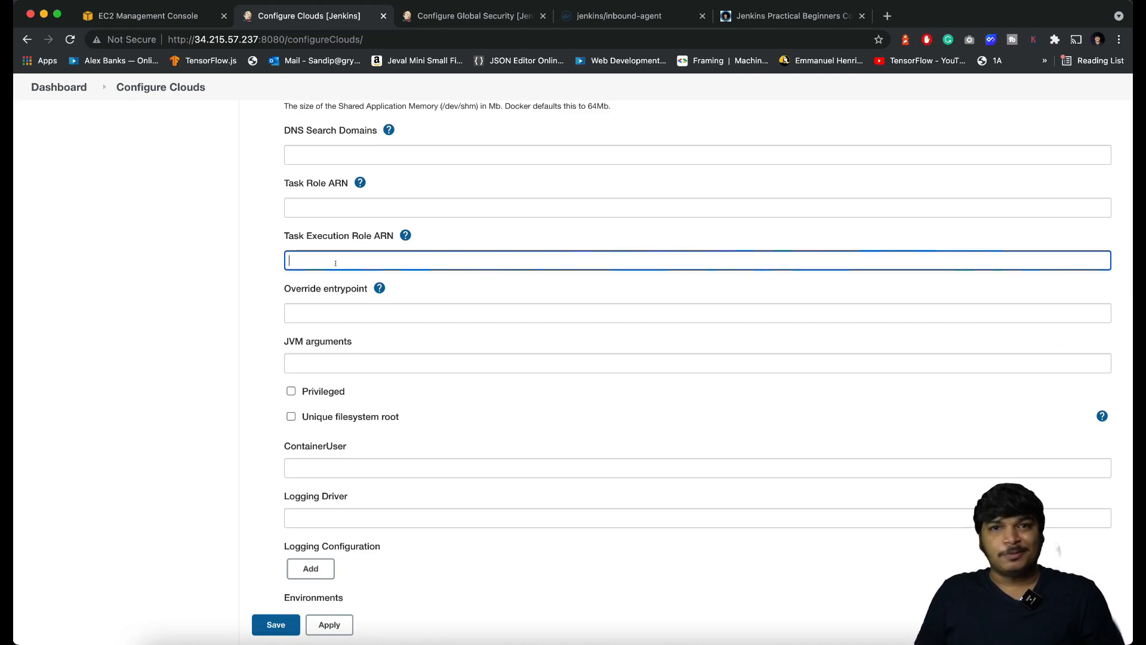
scroll(335, 263, down, 2)
scroll(336, 267, up, 2)
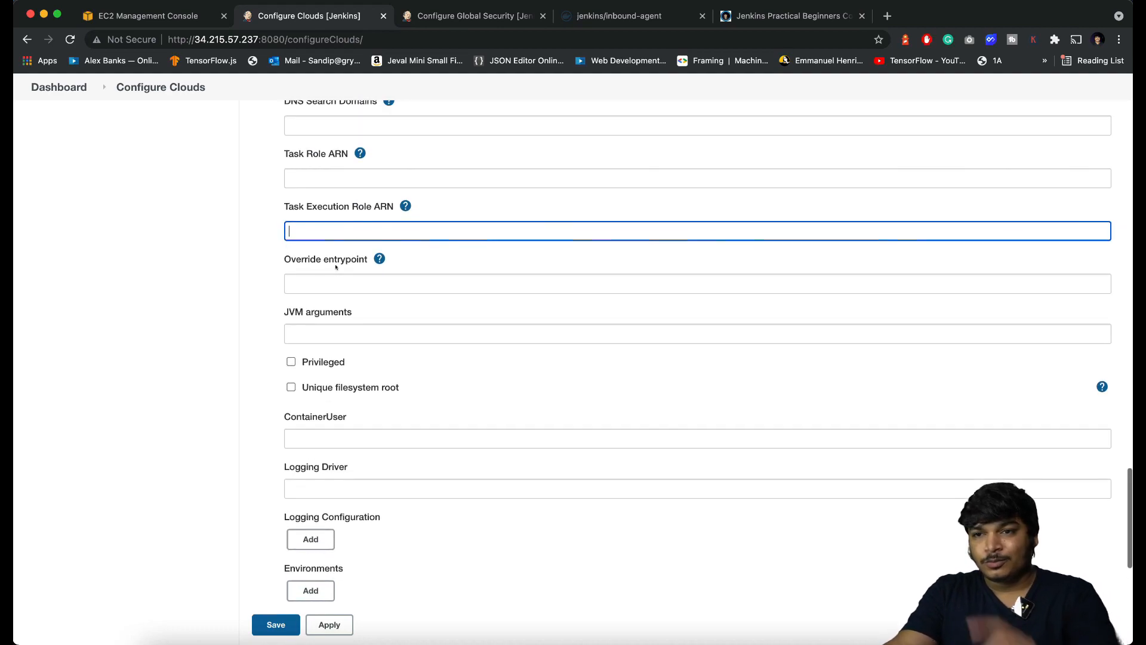
scroll(336, 267, down, 6)
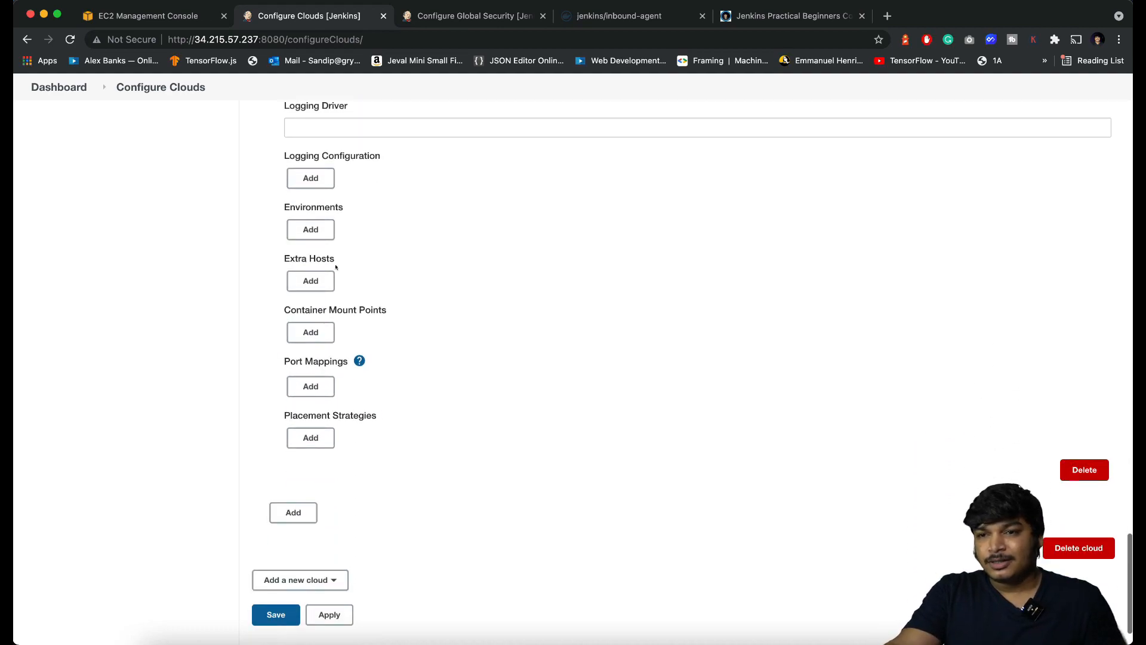
scroll(360, 351, down, 2)
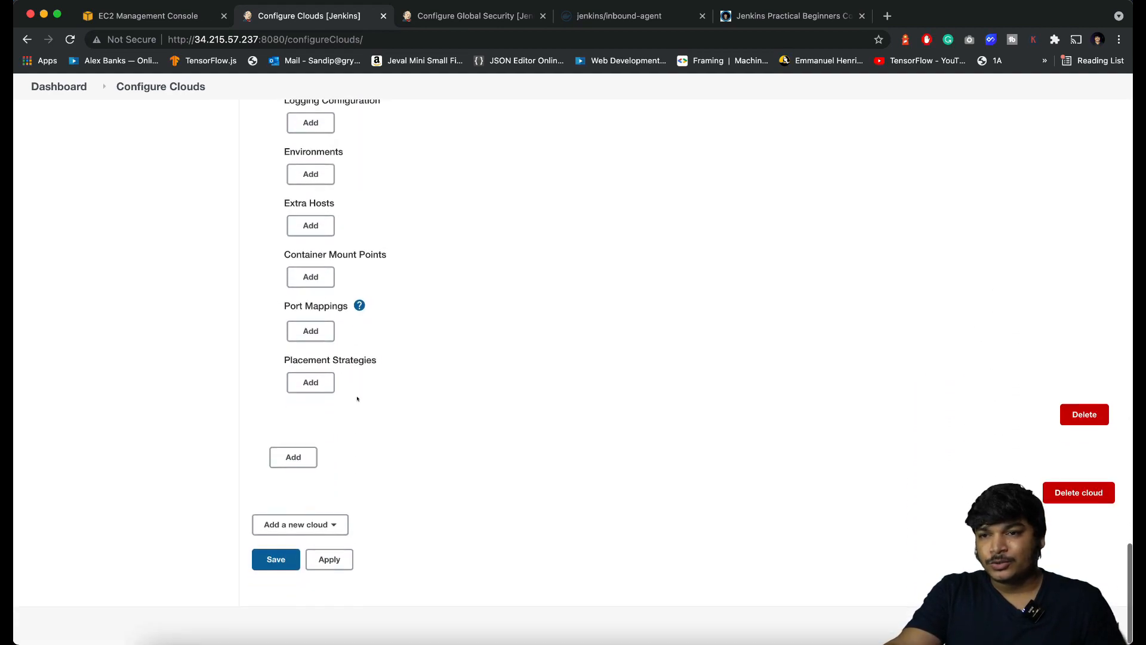
click(275, 563)
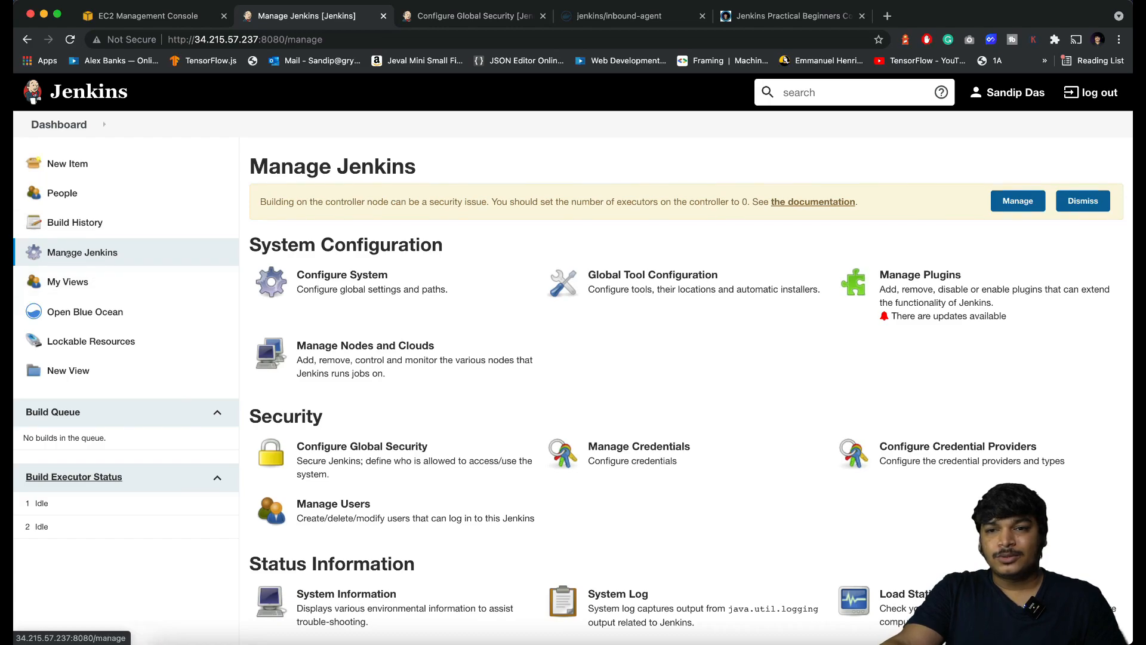
Step: Reopen the cloud configuration from the node management page and check the ECS agent template's label
click(340, 363)
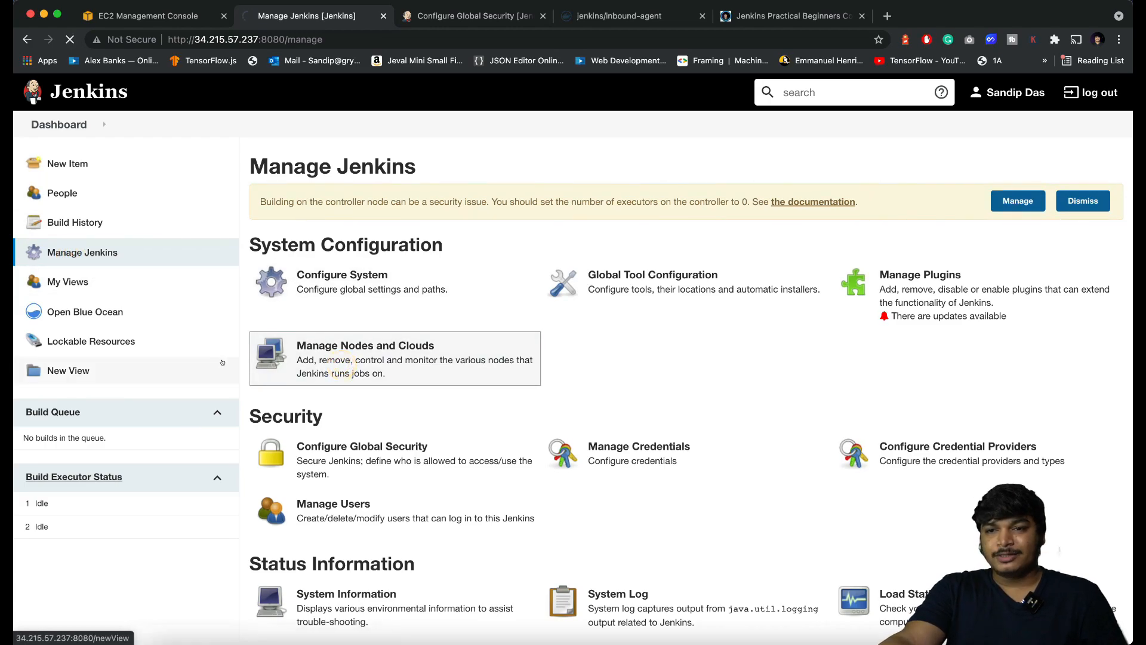
click(78, 257)
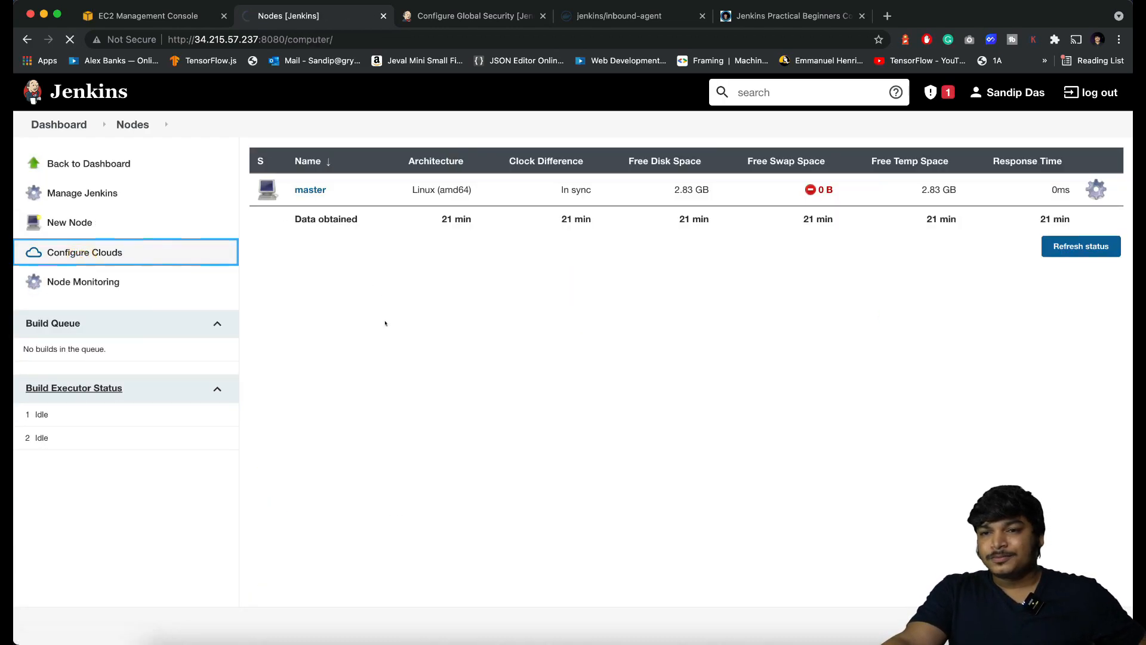
scroll(294, 298, down, 5)
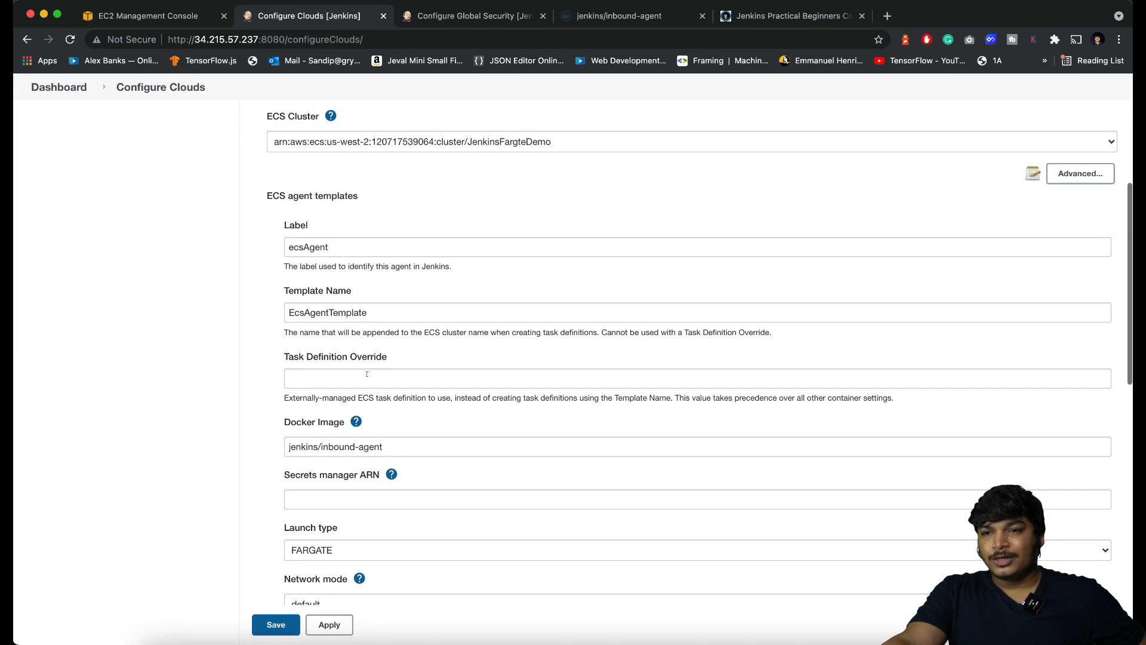
double_click(319, 245)
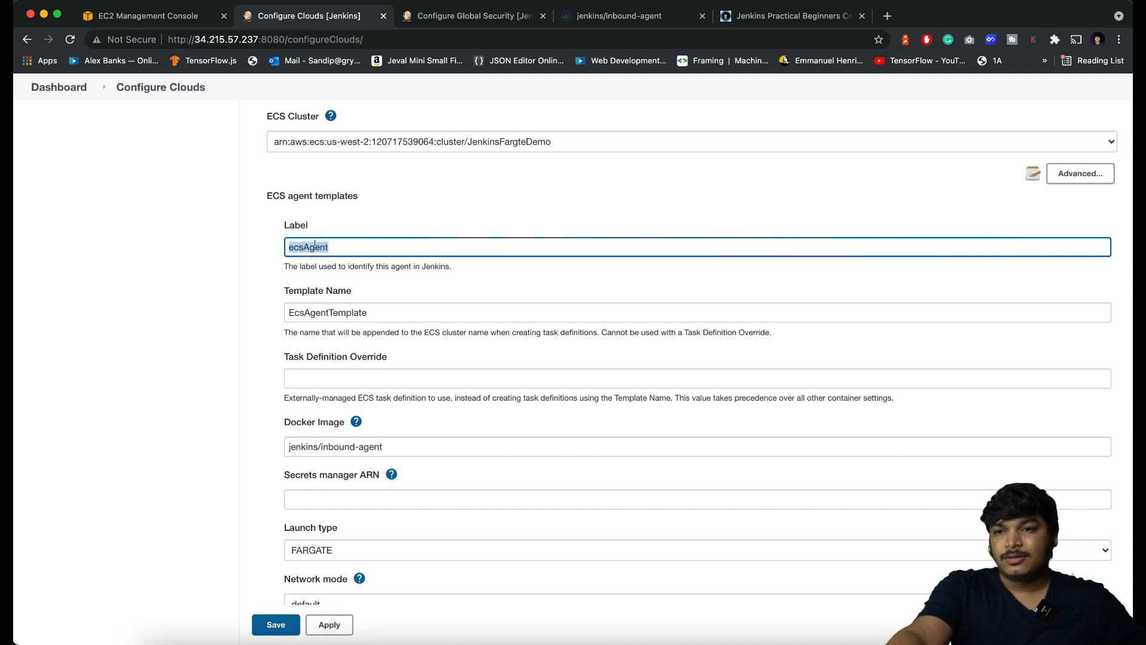
scroll(315, 244, up, 5)
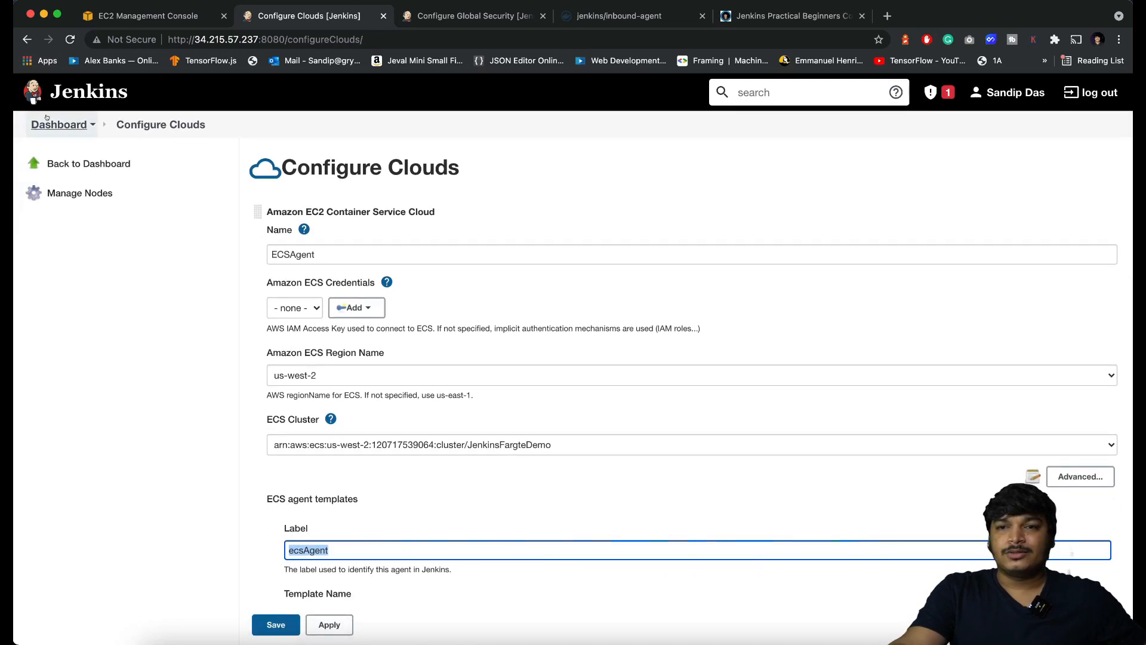
Step: Create a new Pipeline item named ecsDemoPipeline from the Jenkins dashboard
click(47, 123)
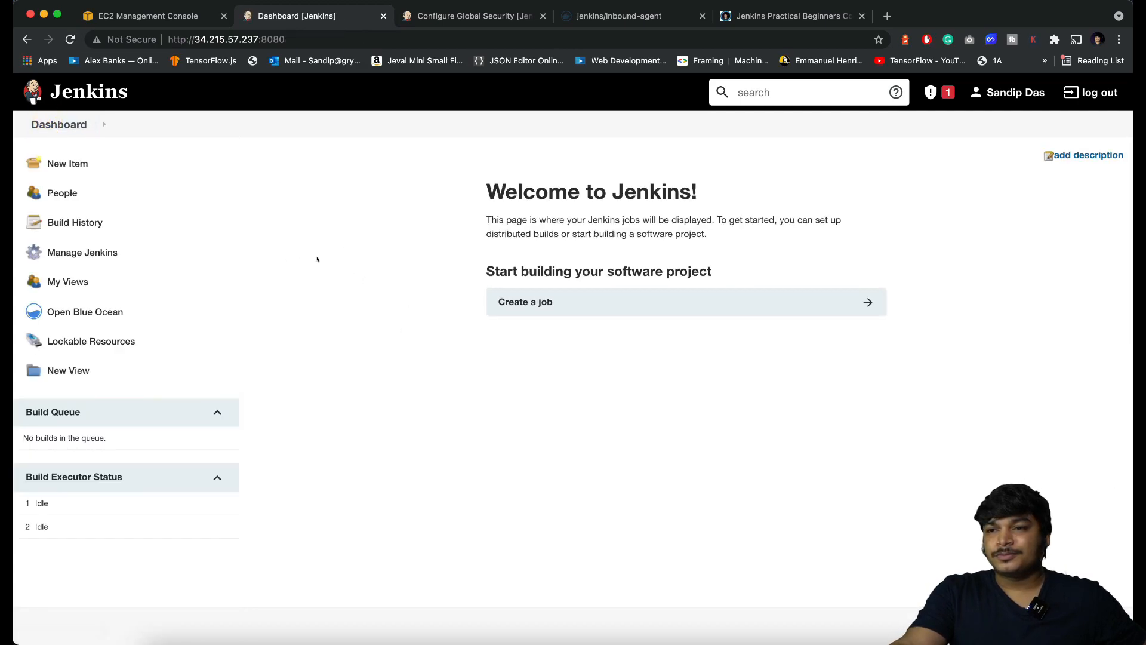
click(67, 164)
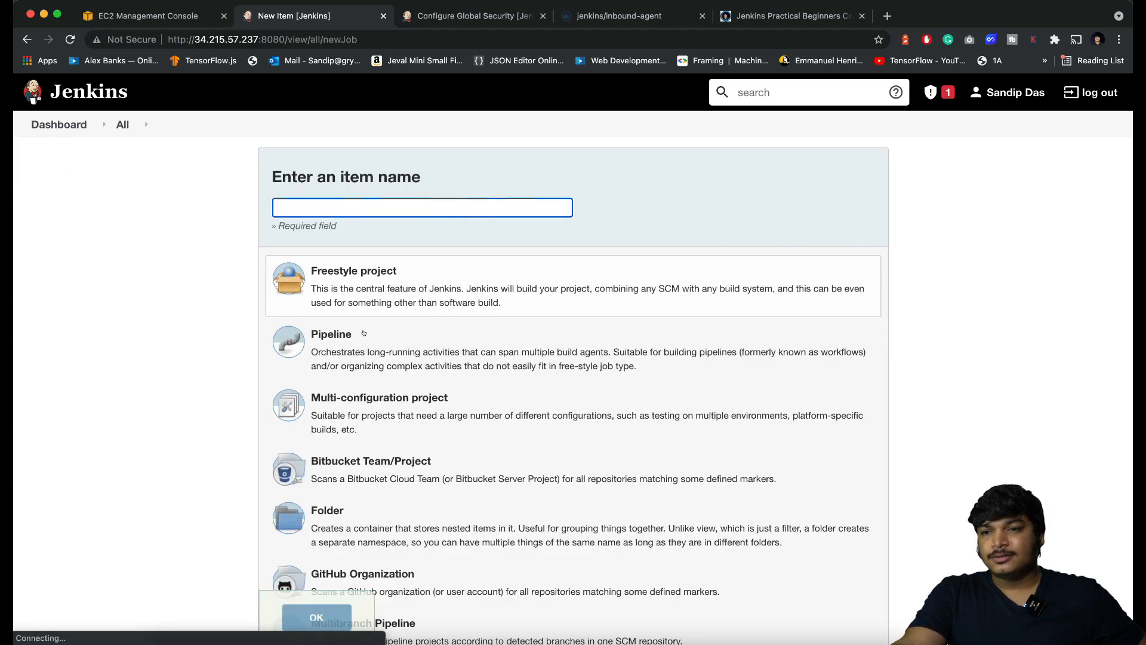
click(317, 207)
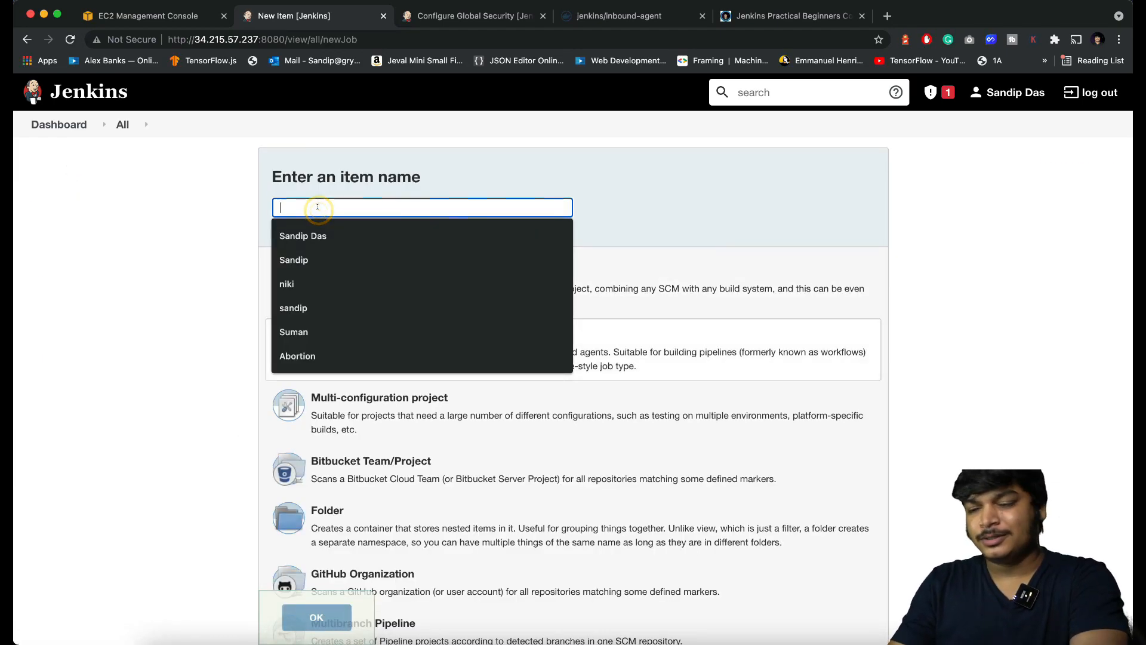
text(ecs)
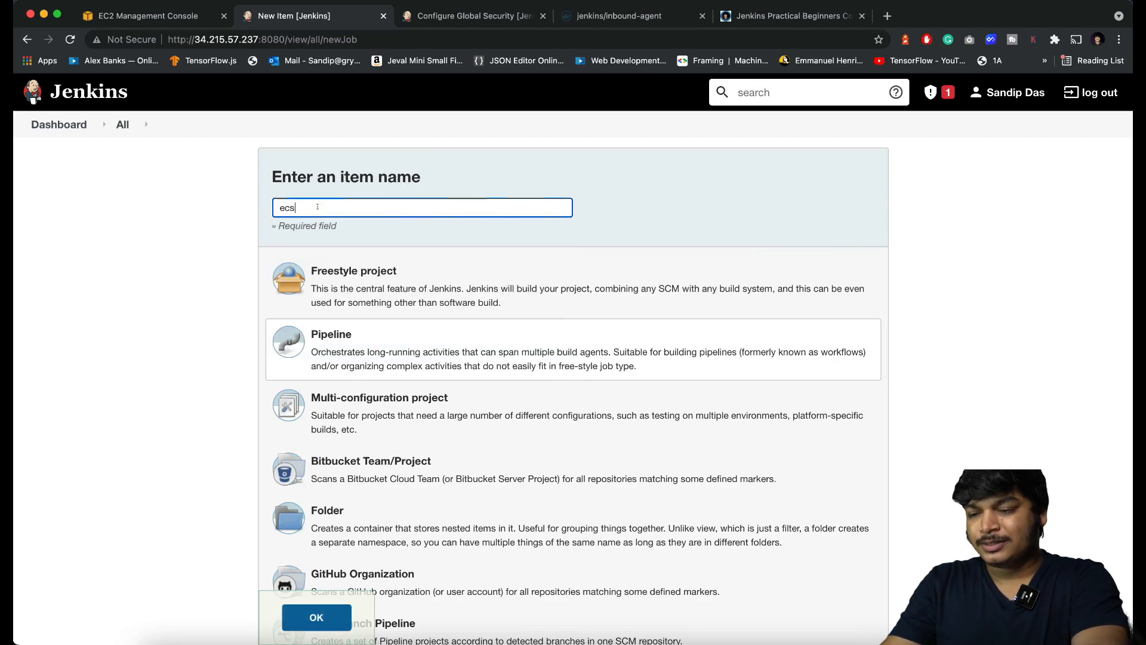
text(DemoPipeline)
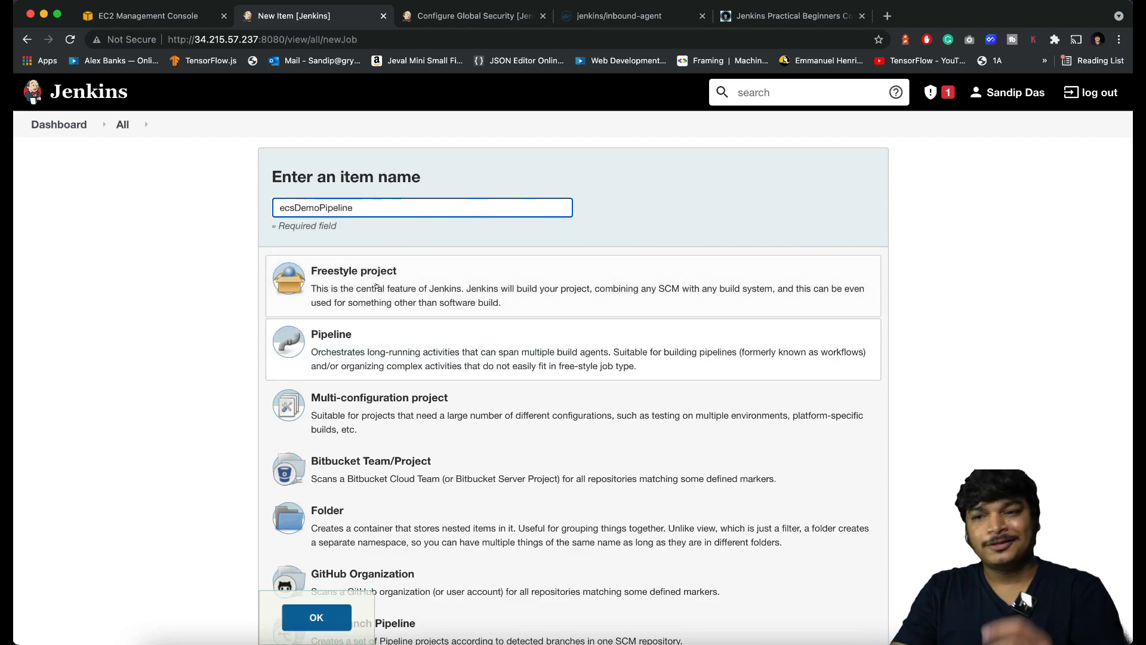
scroll(358, 251, down, 5)
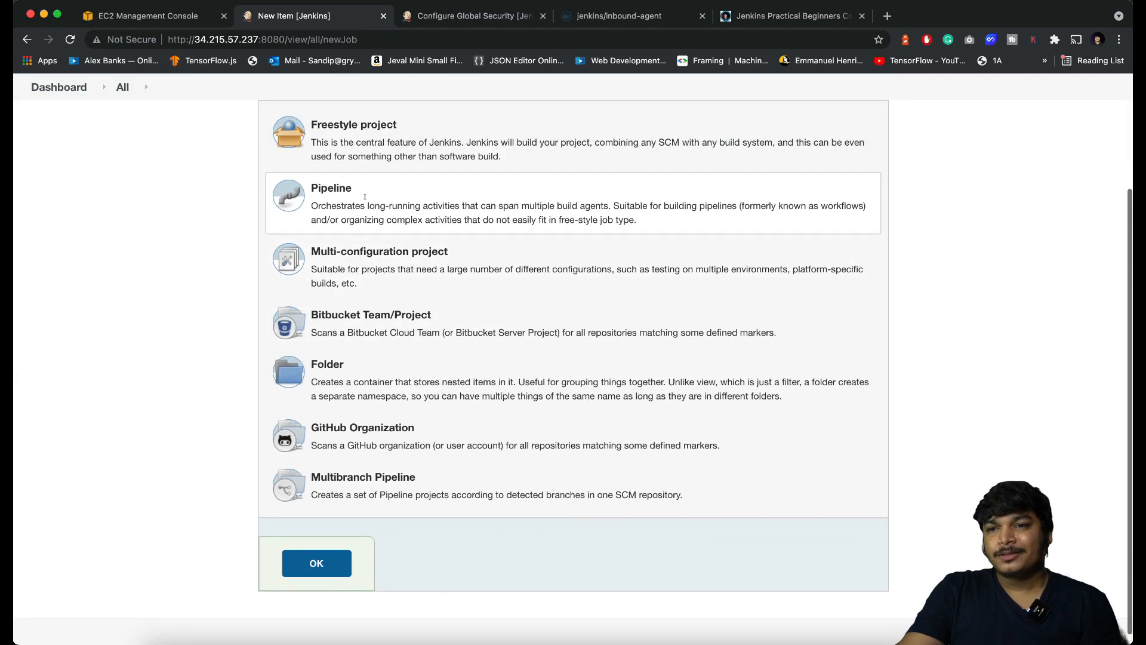
scroll(334, 418, down, 1)
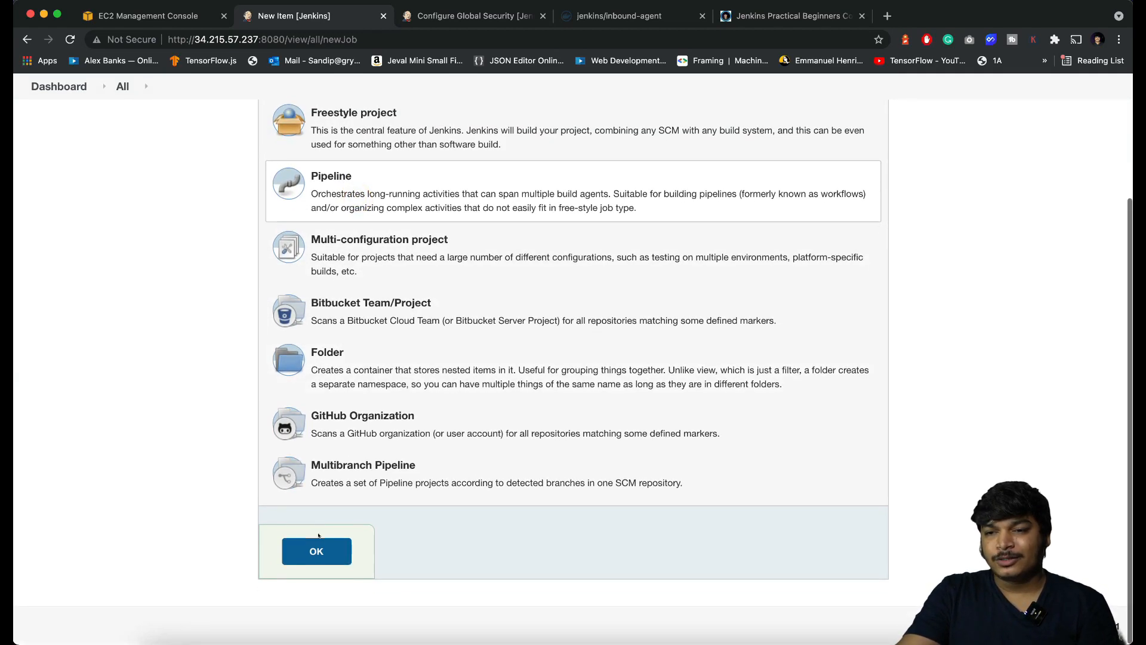
click(316, 552)
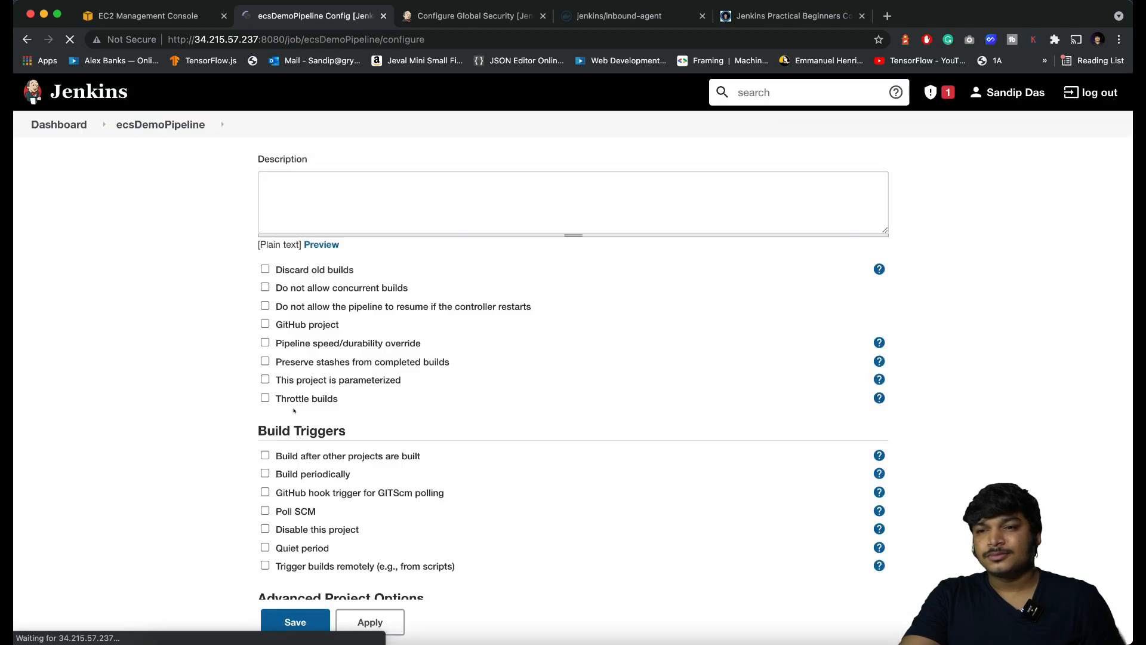
Step: Go to the Pipeline section of the job configuration, keep Pipeline script as the definition, and place the cursor in the script editor
scroll(295, 416, down, 5)
click(339, 418)
click(181, 418)
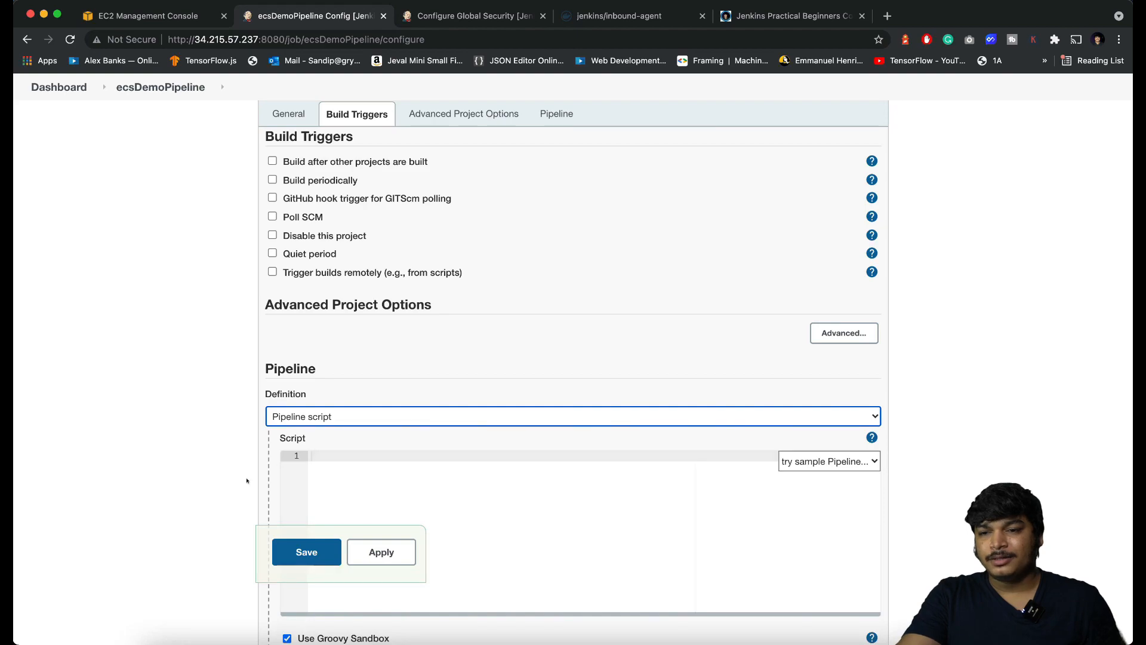
scroll(248, 479, down, 3)
click(339, 351)
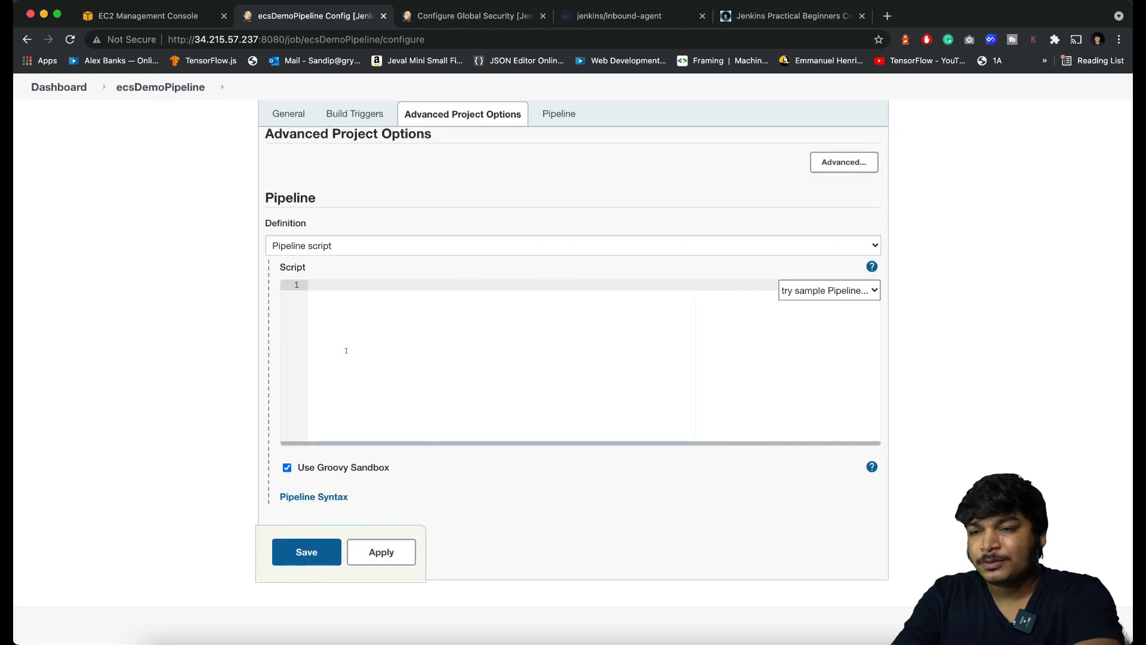
click(431, 350)
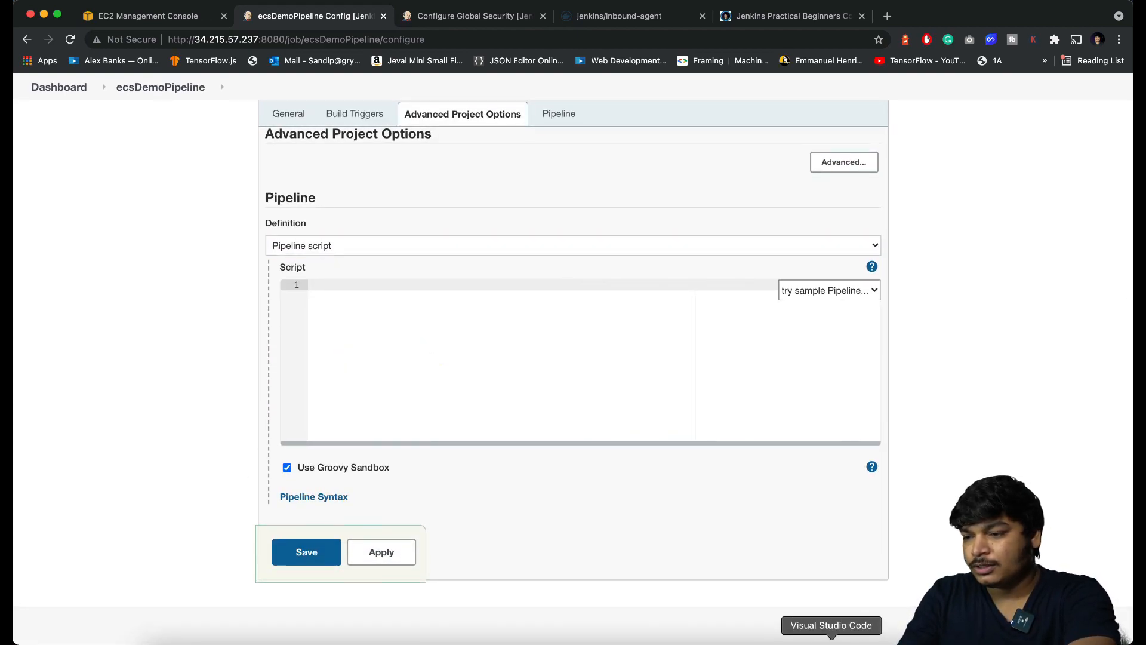
Step: Copy the whole script from Jenkinsfile_with_docker_file_integration in Visual Studio Code into the job's pipeline script in the browser
click(832, 637)
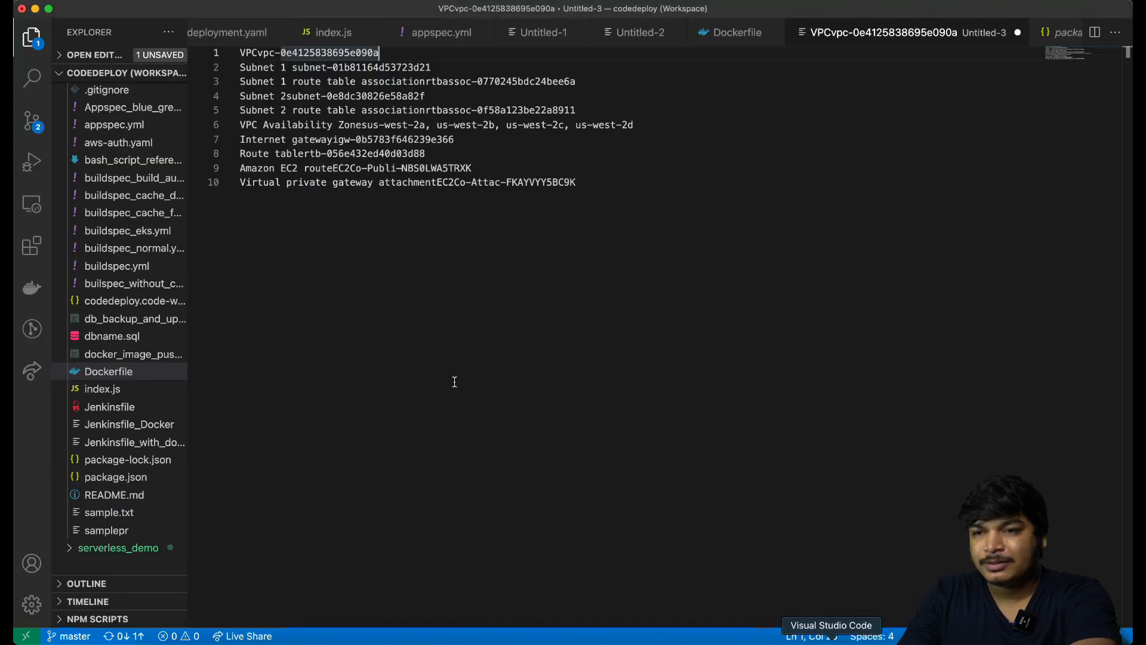
click(104, 424)
scroll(235, 452, down, 5)
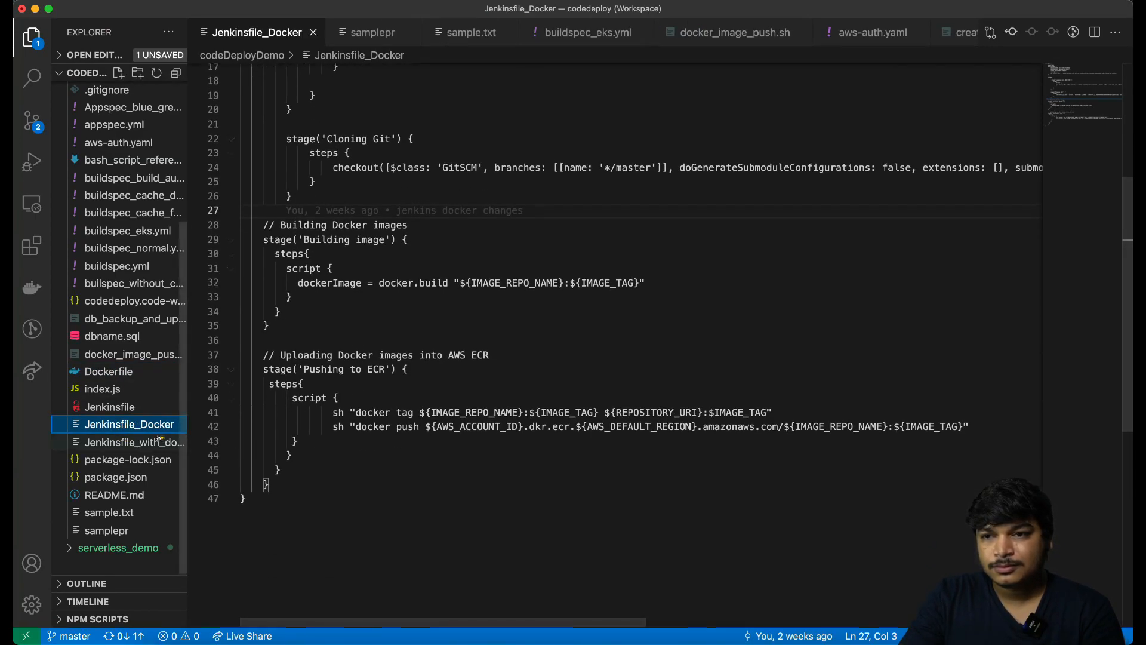
click(134, 442)
drag(349, 351, 165, 17)
key(super+c)
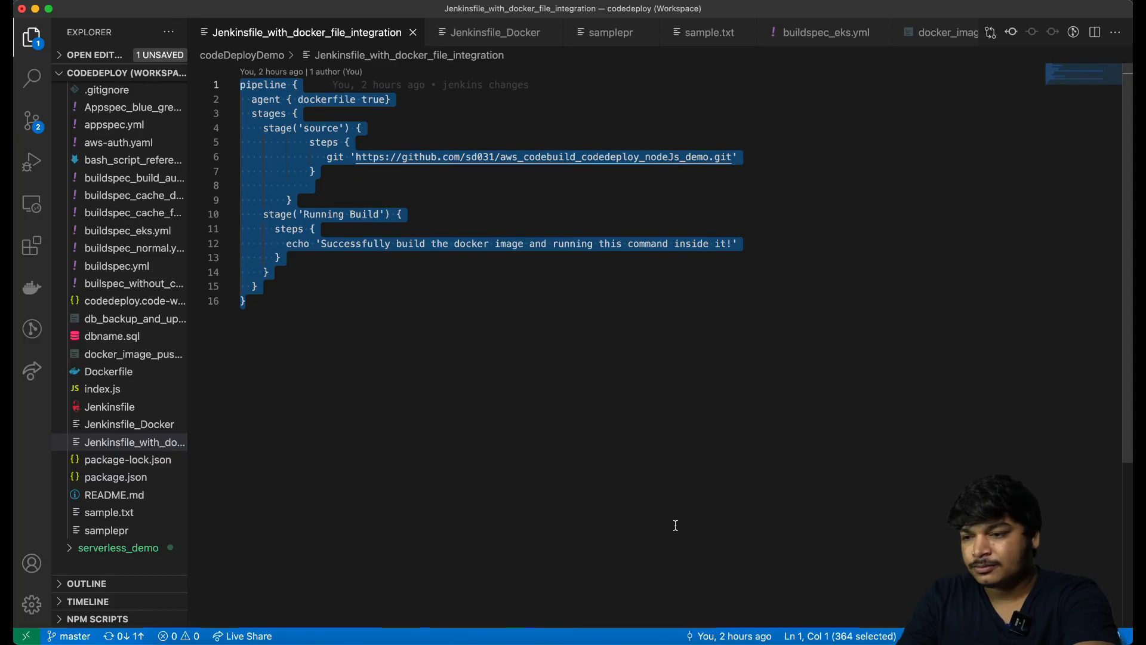
click(797, 638)
click(532, 409)
key(super+v)
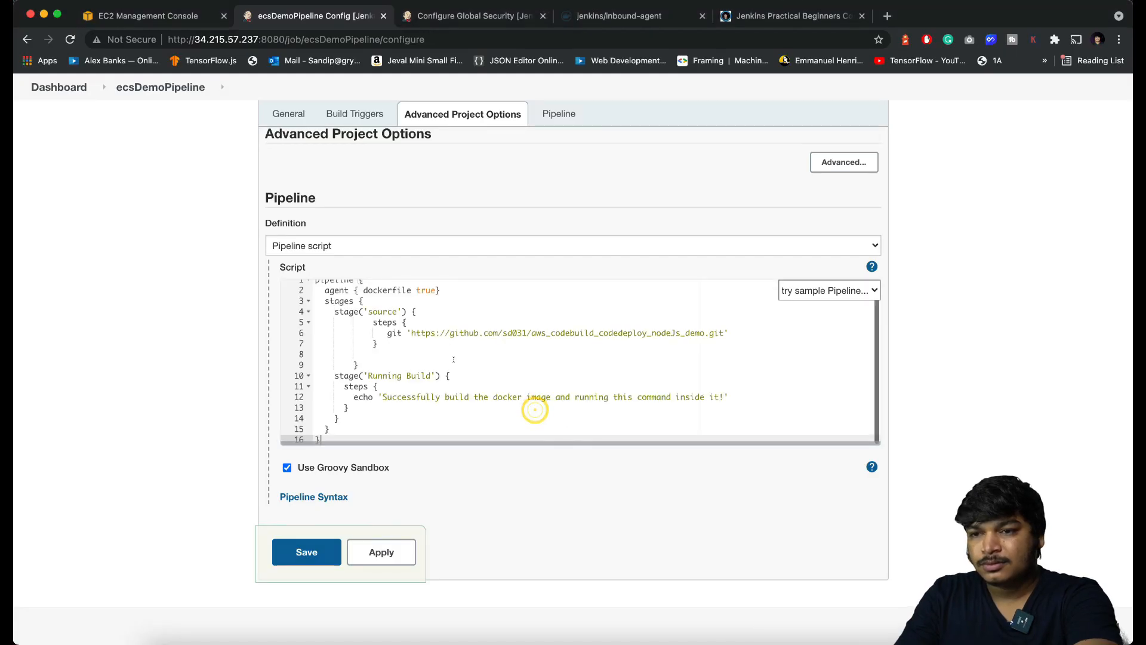
Step: Replace dockerfile true in the script's agent directive with label and an empty quoted value
click(440, 293)
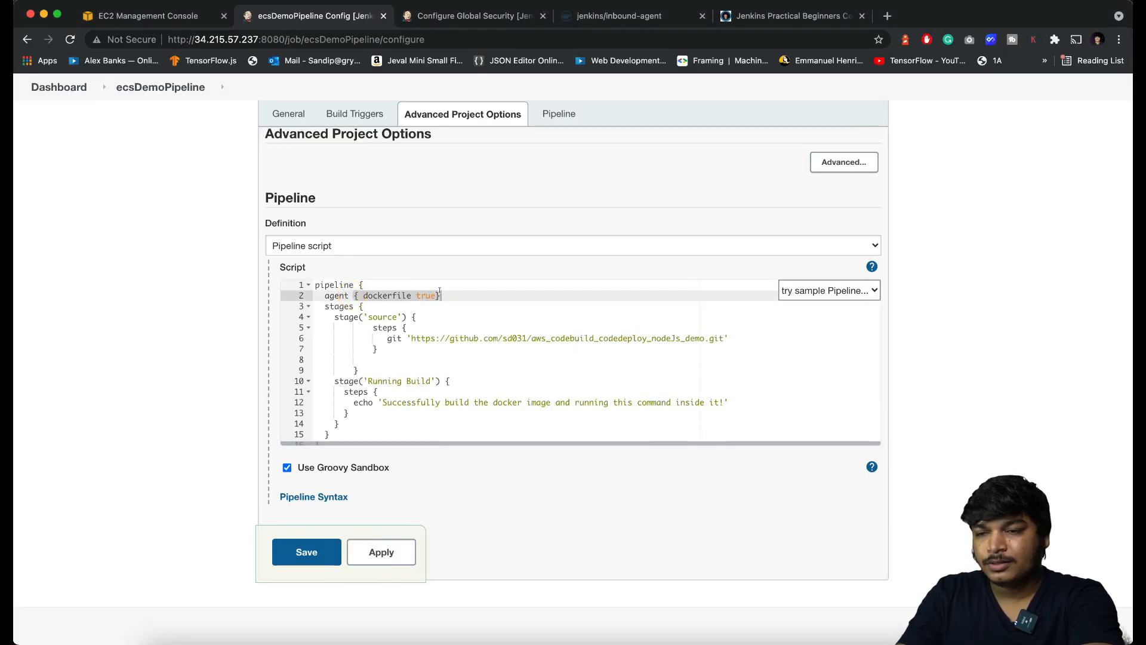
double_click(385, 295)
text(lab)
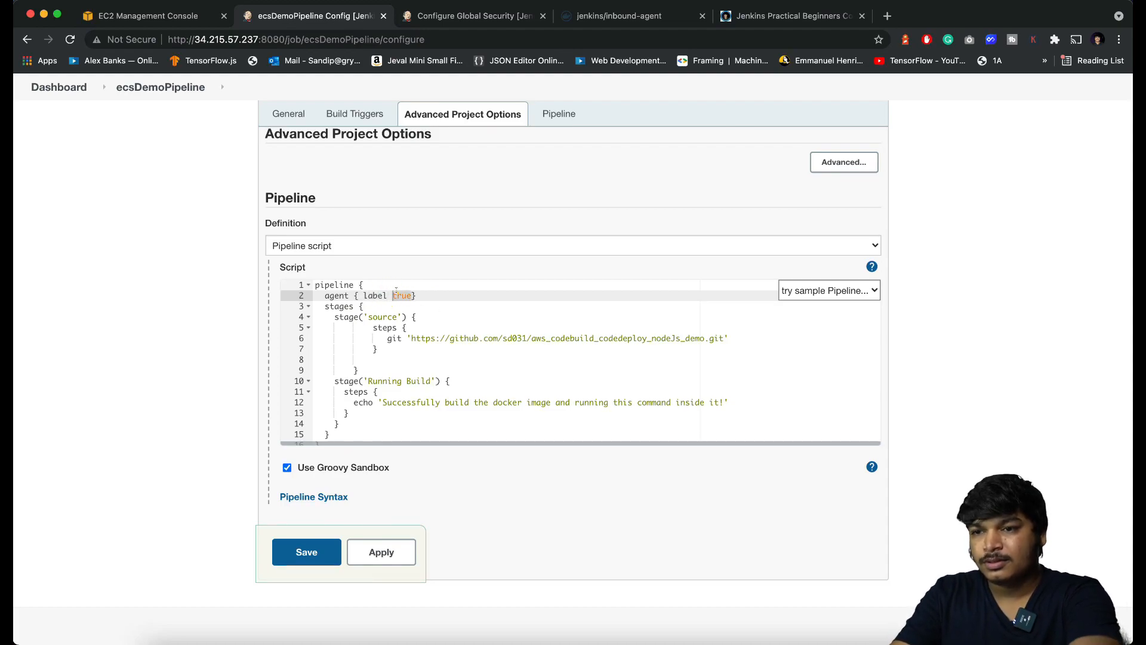
double_click(398, 295)
key(BackSpace)
Step: Open the Jenkins dashboard in a separate browser tab beside the job configuration and go to the cloud configuration's ECS agent template
right_click(74, 92)
click(96, 98)
drag(615, 15, 472, 15)
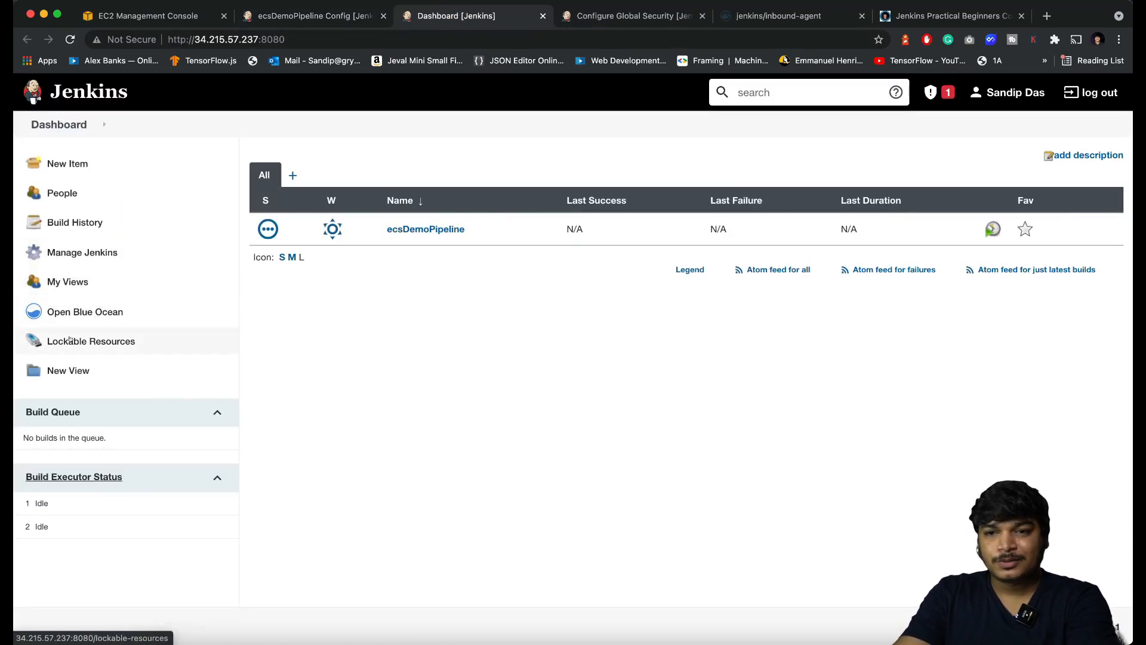
click(59, 253)
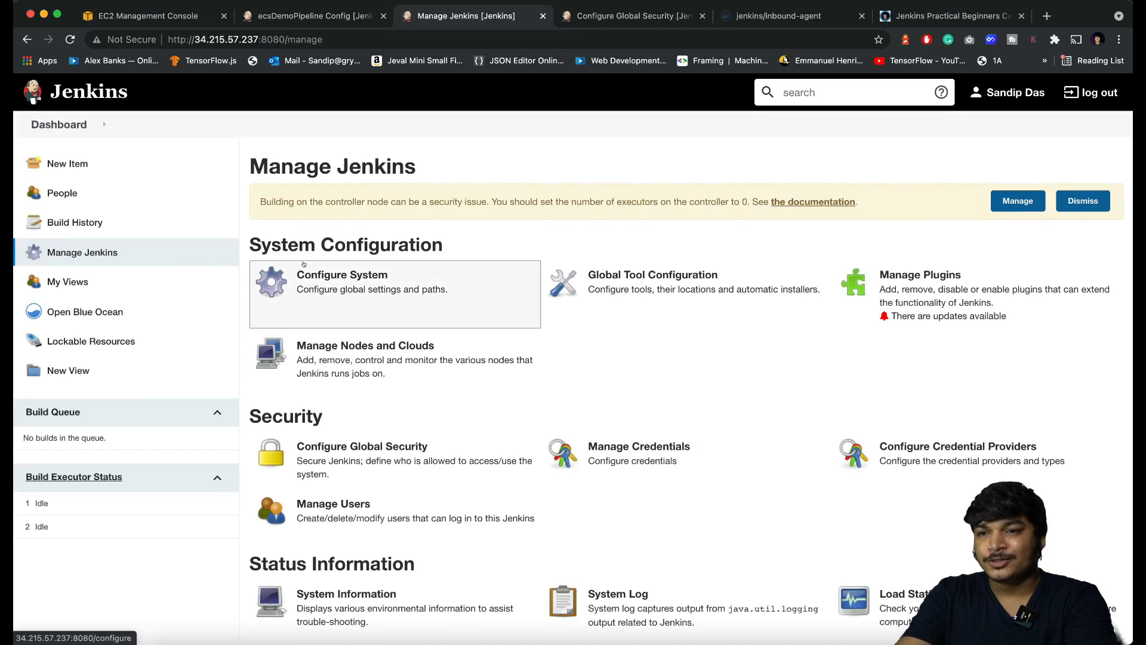
click(334, 352)
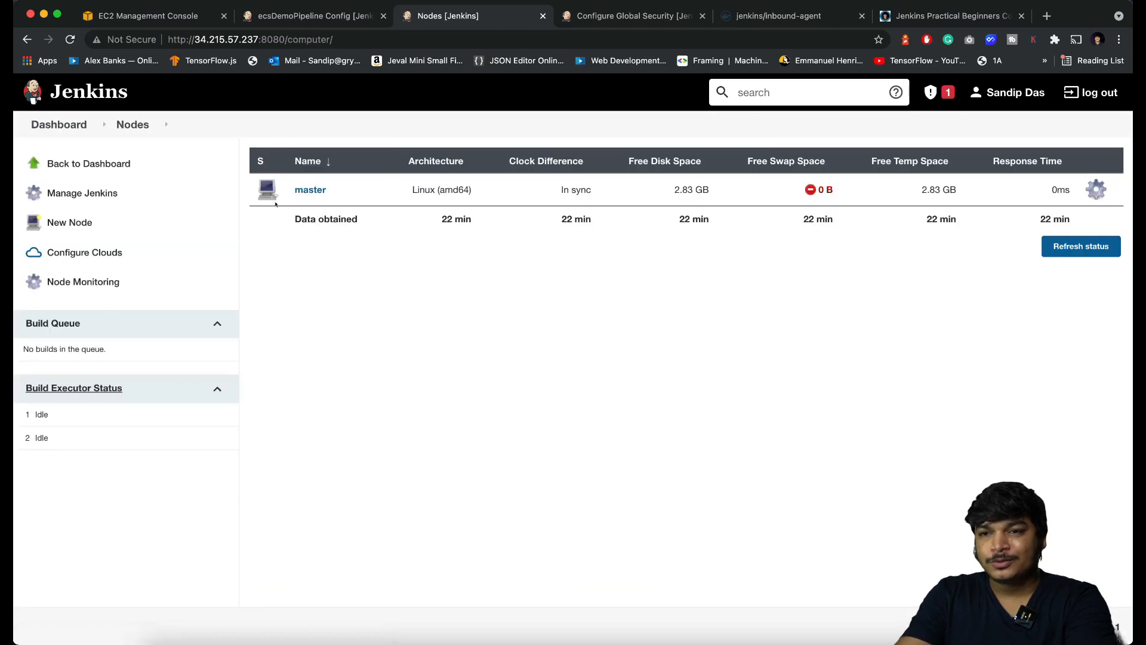
click(77, 252)
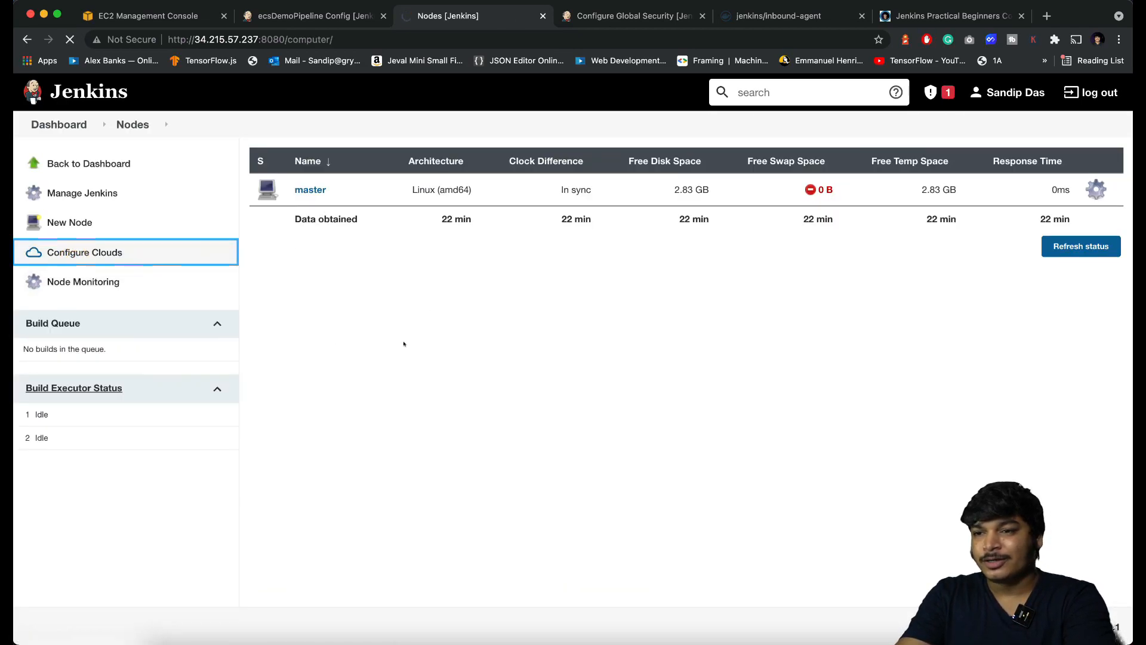
scroll(335, 335, down, 5)
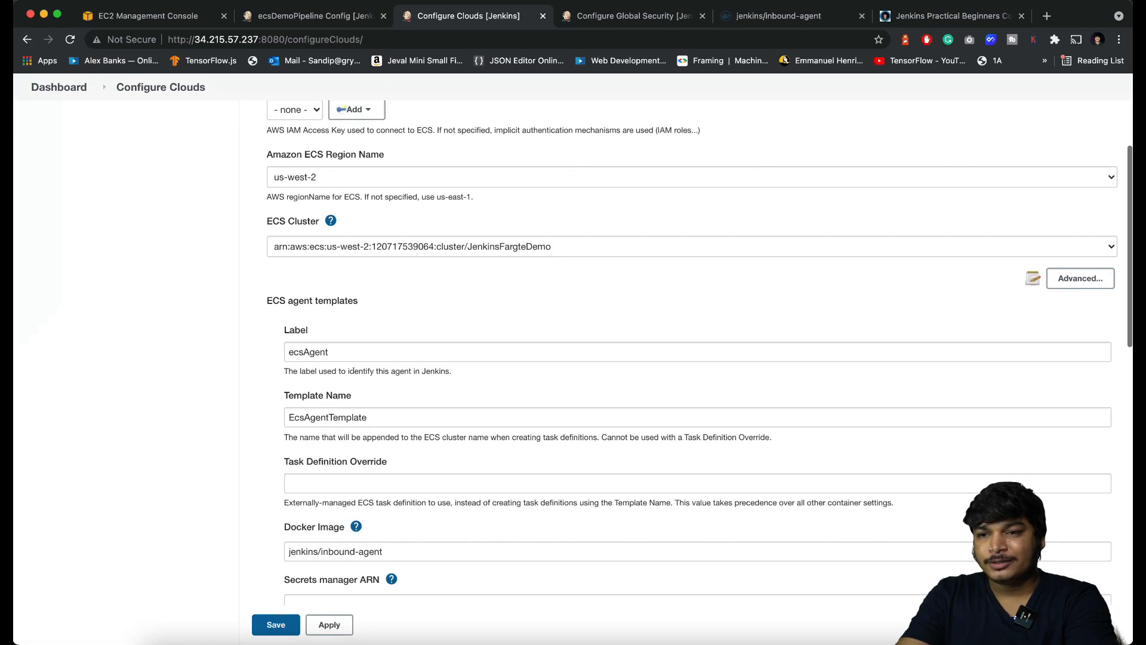
Step: Copy the ECS agent template's label ecsAgent into the quoted agent label of the ecsDemoPipeline script
double_click(323, 324)
key(cmd+c)
scroll(294, 303, up, 2)
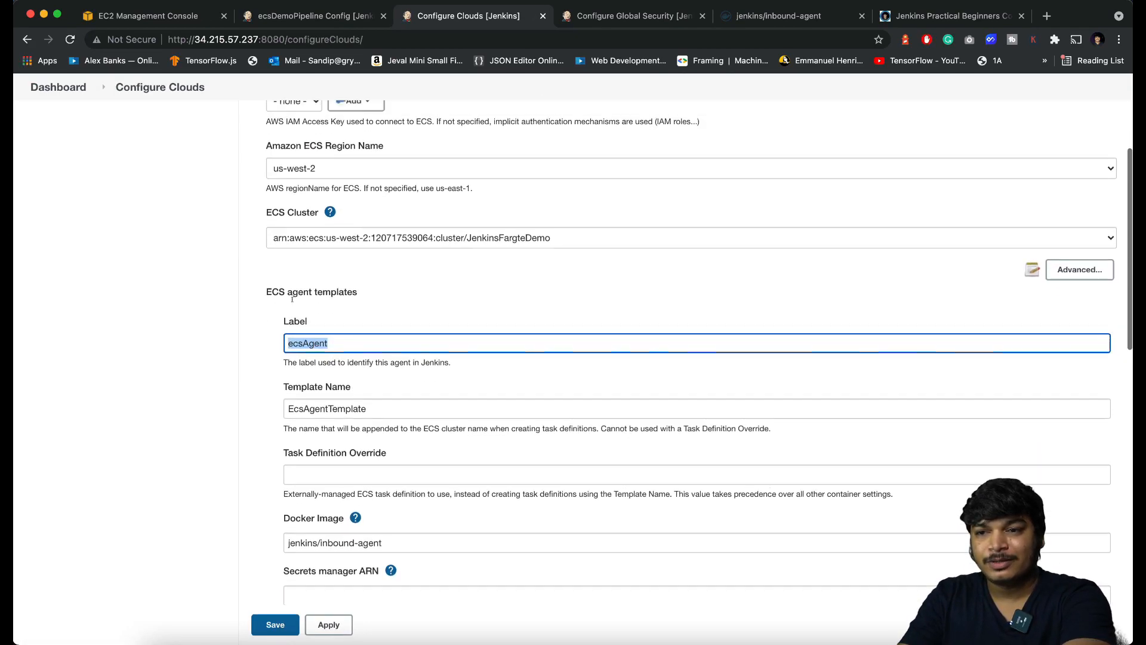
scroll(295, 304, up, 3)
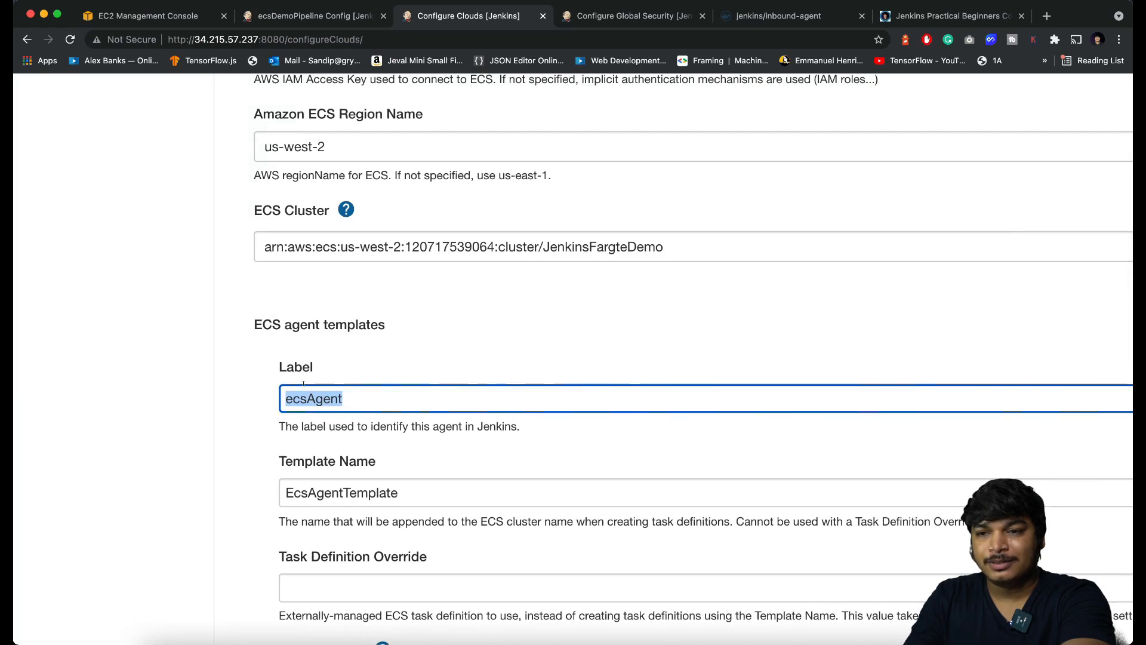
scroll(304, 383, up, 4)
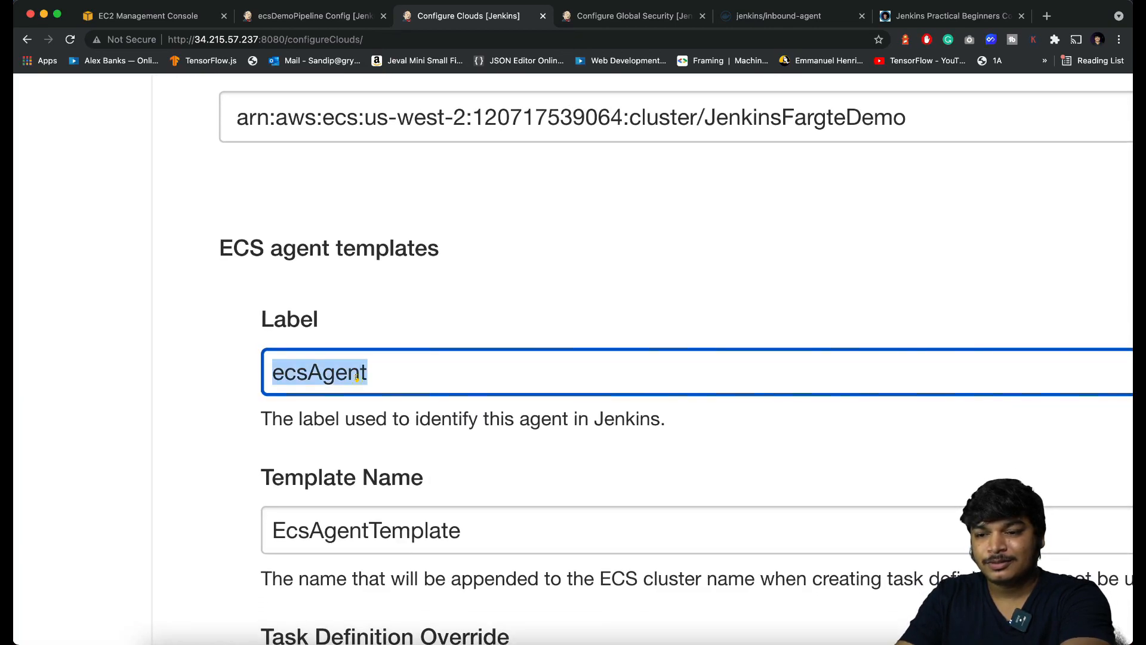
scroll(357, 376, down, 5)
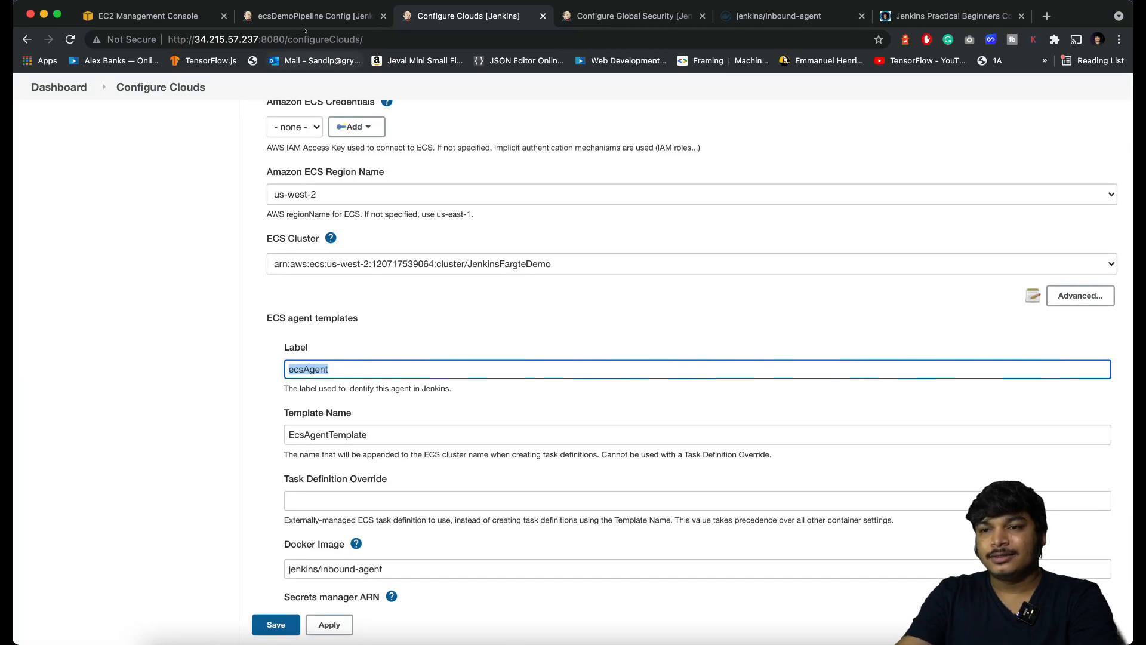
click(288, 18)
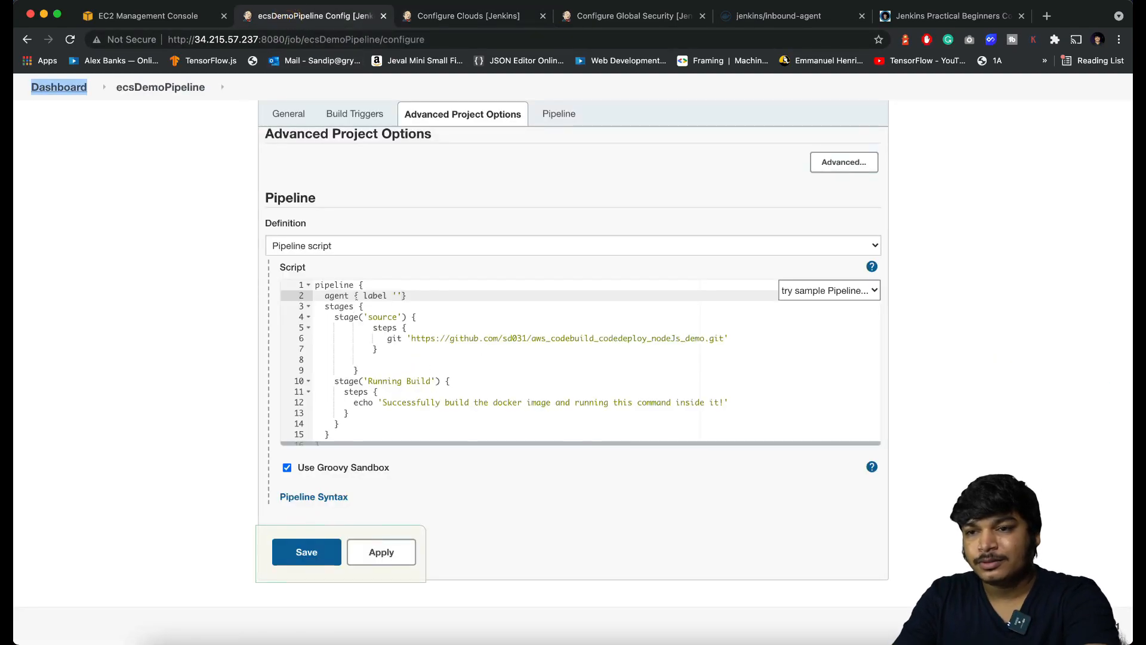
click(396, 292)
key(cmd+v)
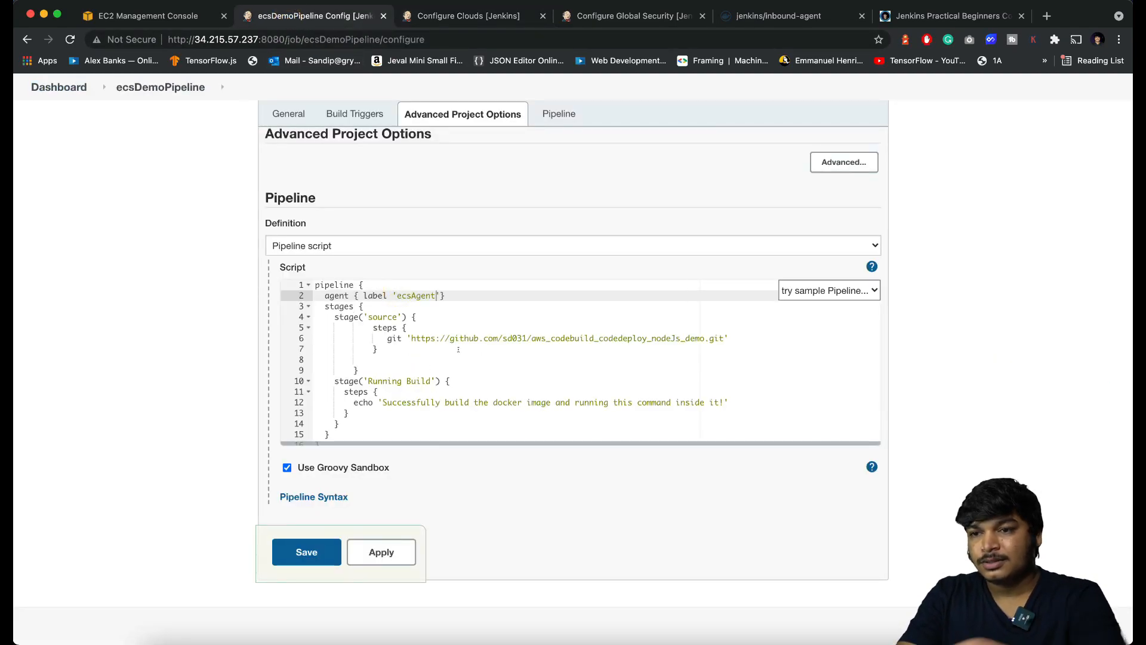
Step: Delete the whole 'source' stage with its git checkout step from the pipeline script
click(380, 303)
click(430, 325)
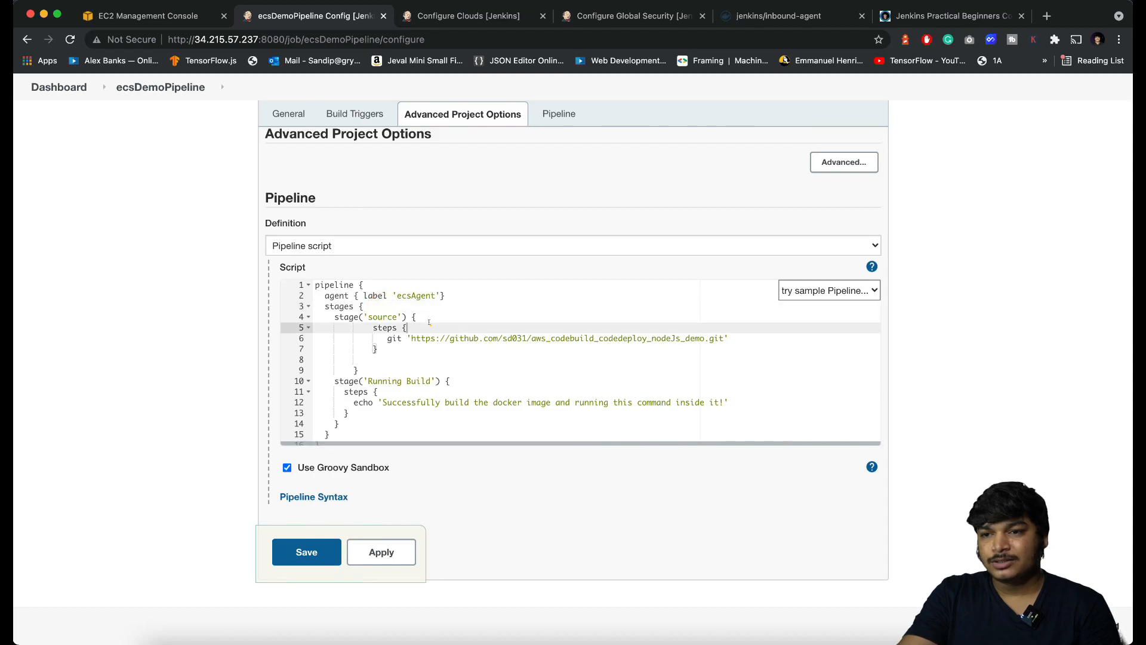
click(376, 370)
key(shift+Up)
key(shift+Up)
key(shift+Up)
key(shift+Up)
key(shift+Up)
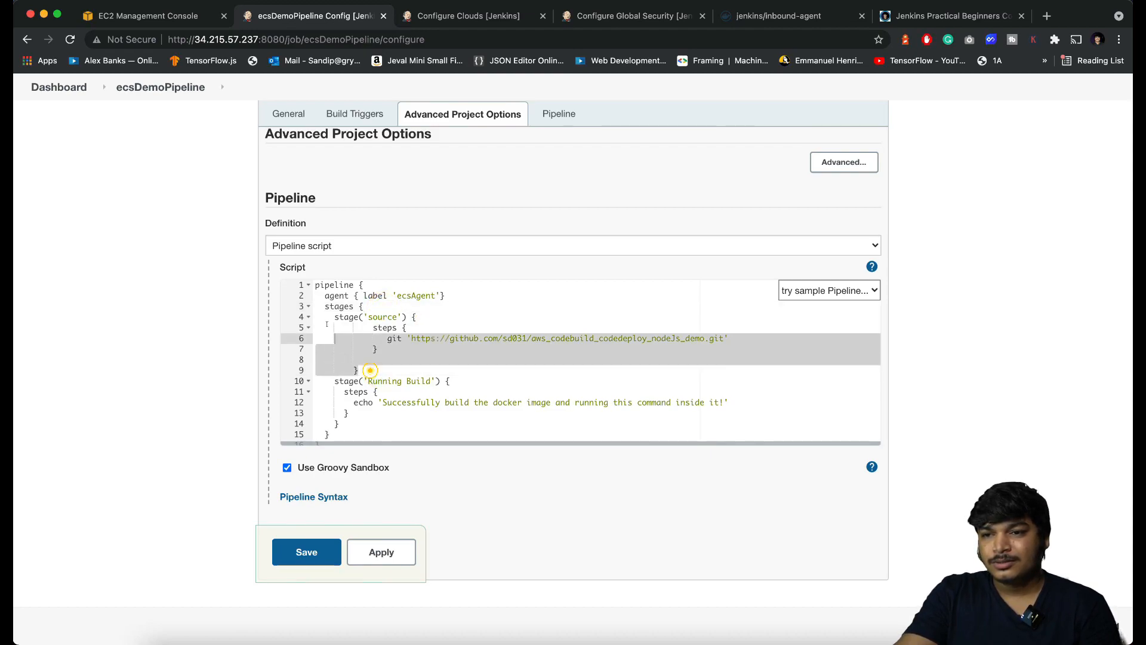
key(BackSpace)
Step: Replace the echo message in the Running Build stage with 'Running in ECS! Success'
click(370, 348)
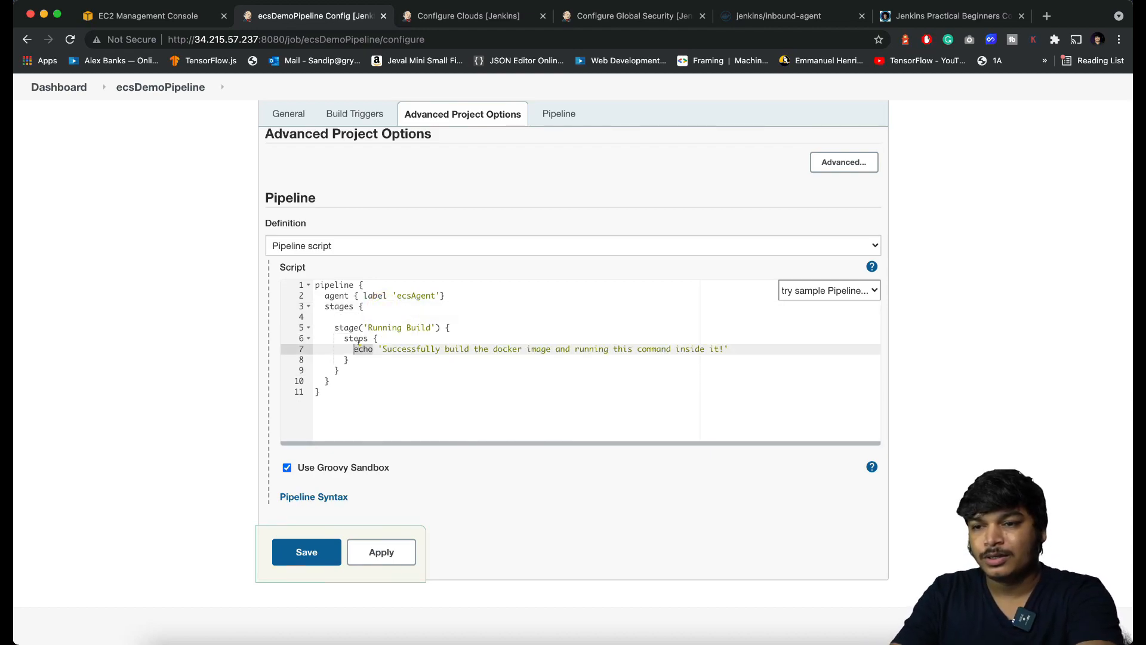
drag(382, 348, 718, 349)
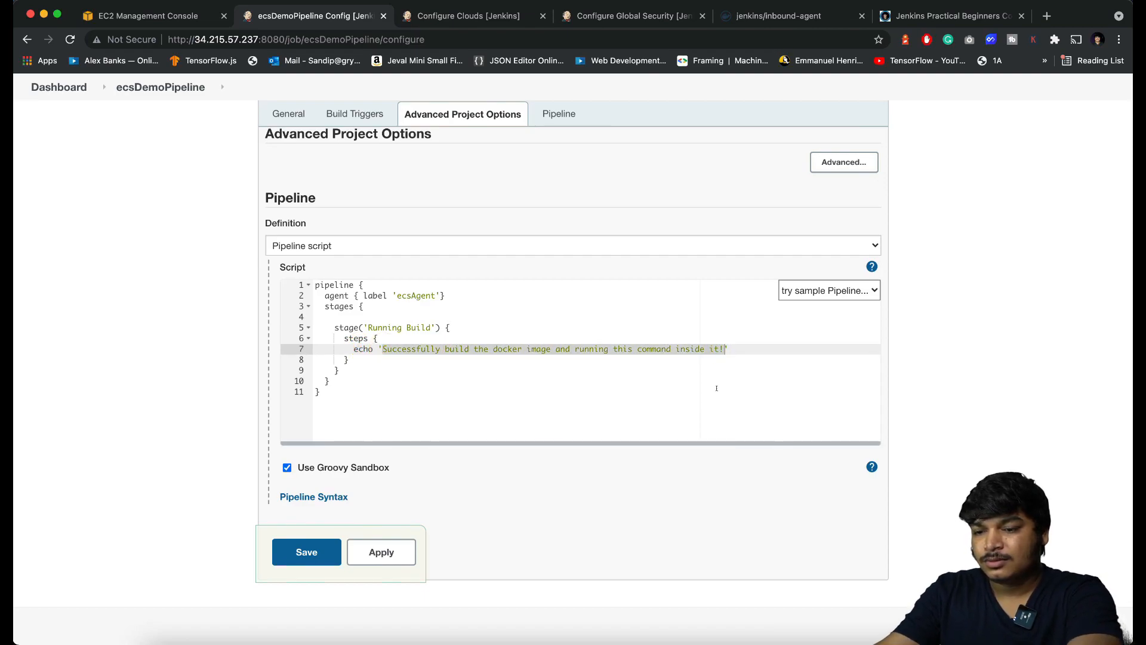
text(Running in ECS! Success)
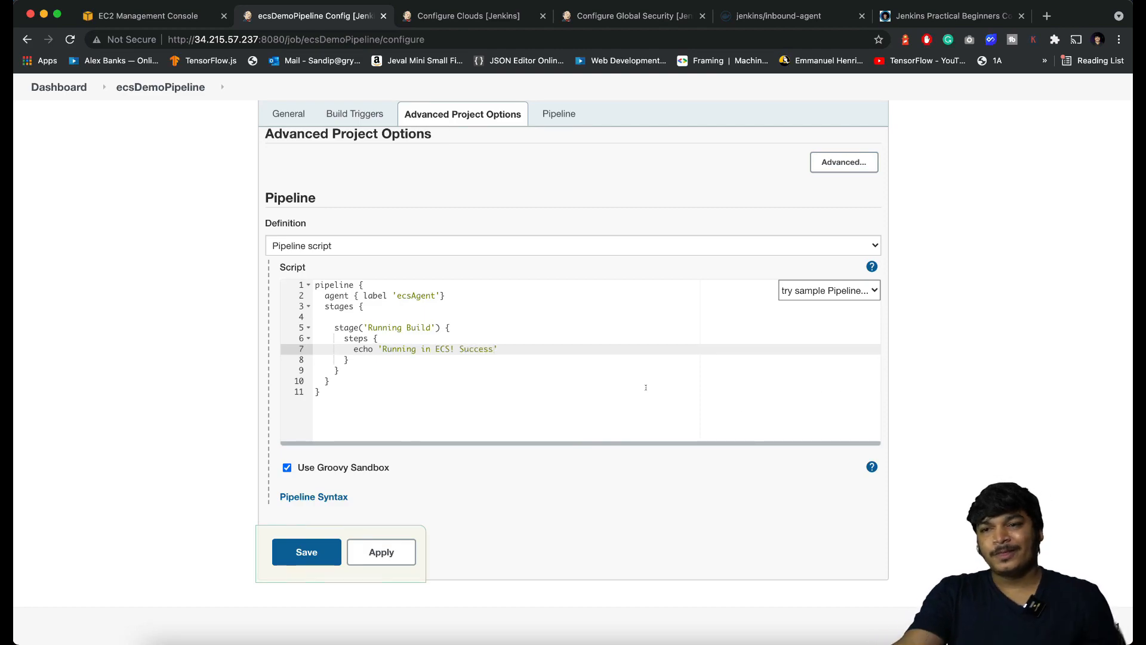
click(461, 326)
click(385, 281)
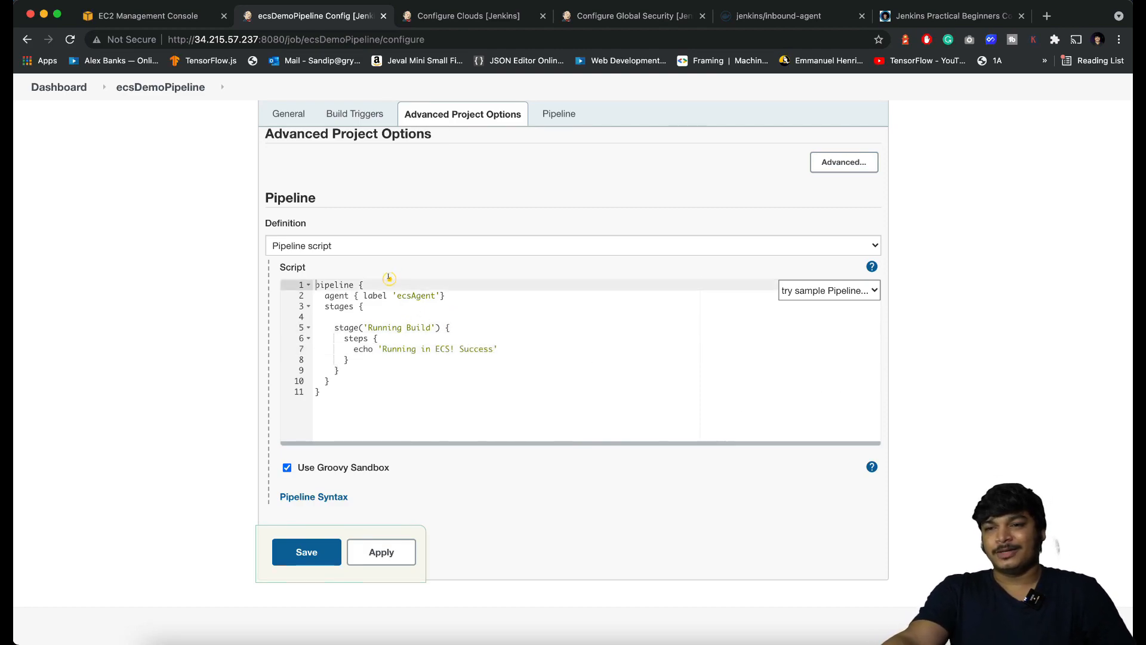
click(382, 306)
click(379, 316)
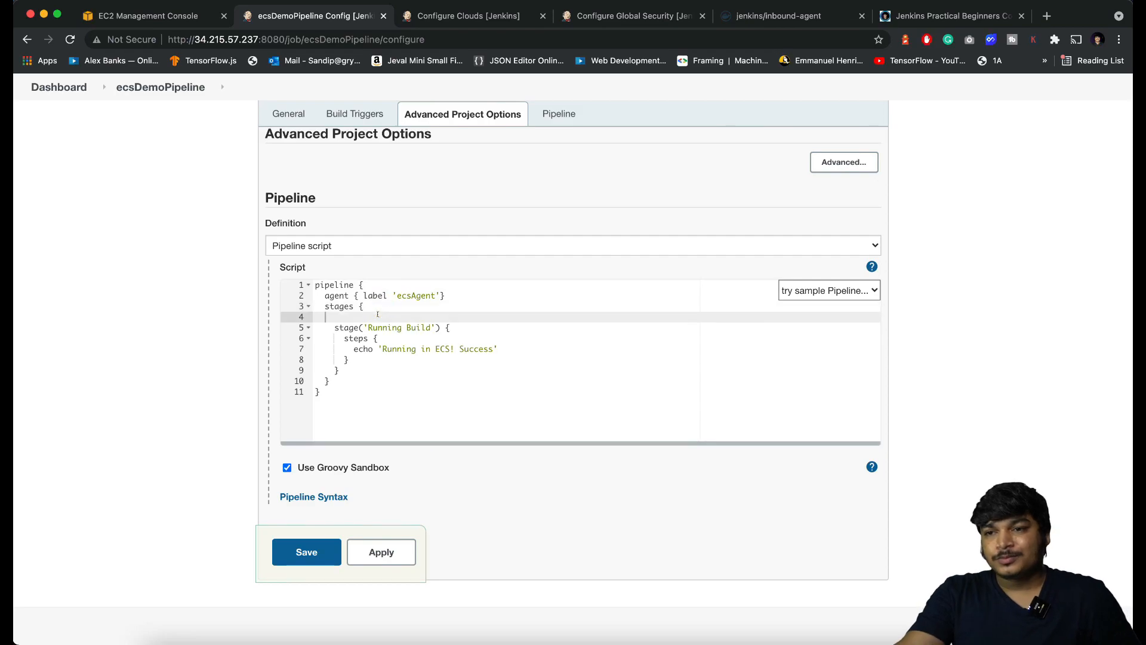
Step: Remove the empty line above the Running Build stage, check the script's agent label against the ECS agent template and save the job
key(BackSpace)
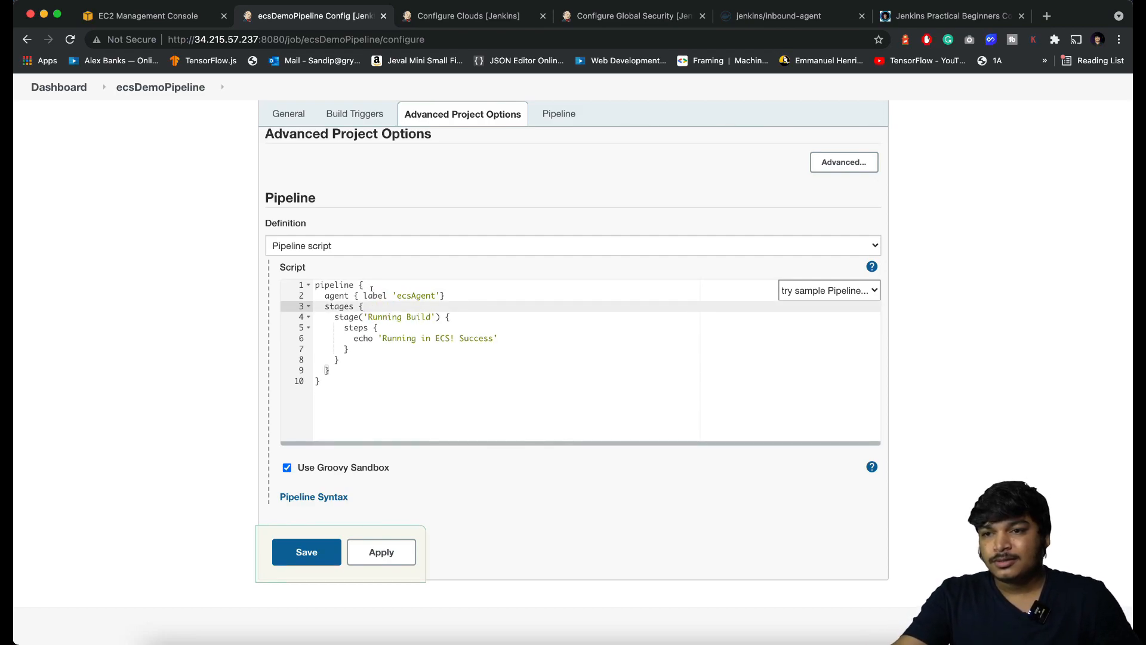
click(371, 293)
click(444, 17)
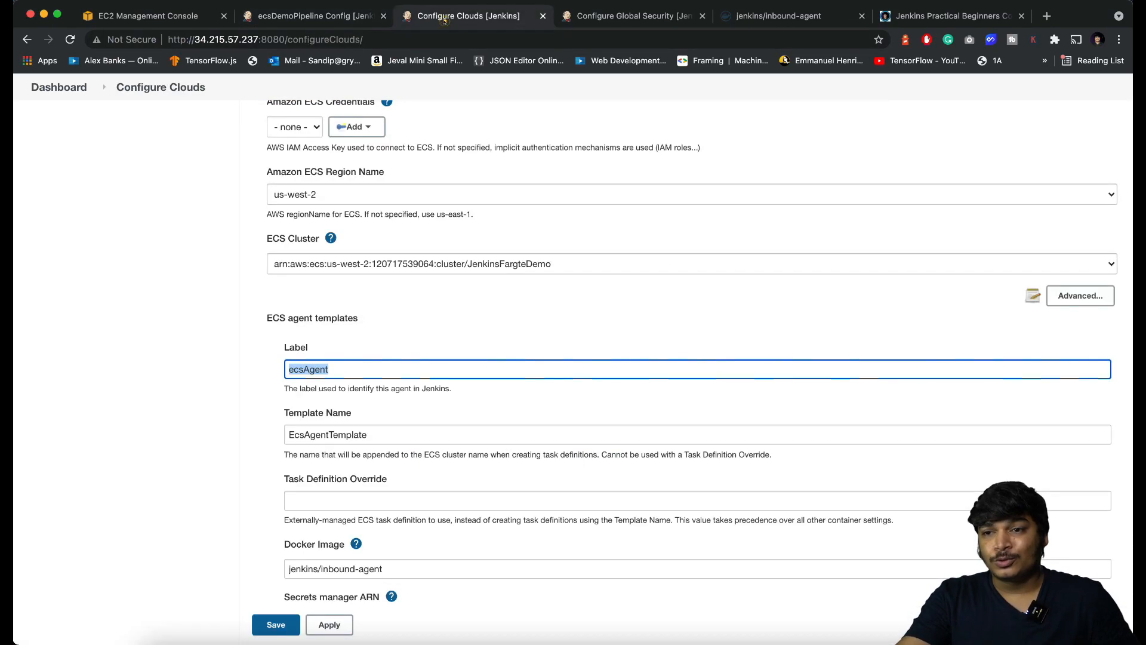
double_click(302, 345)
click(308, 17)
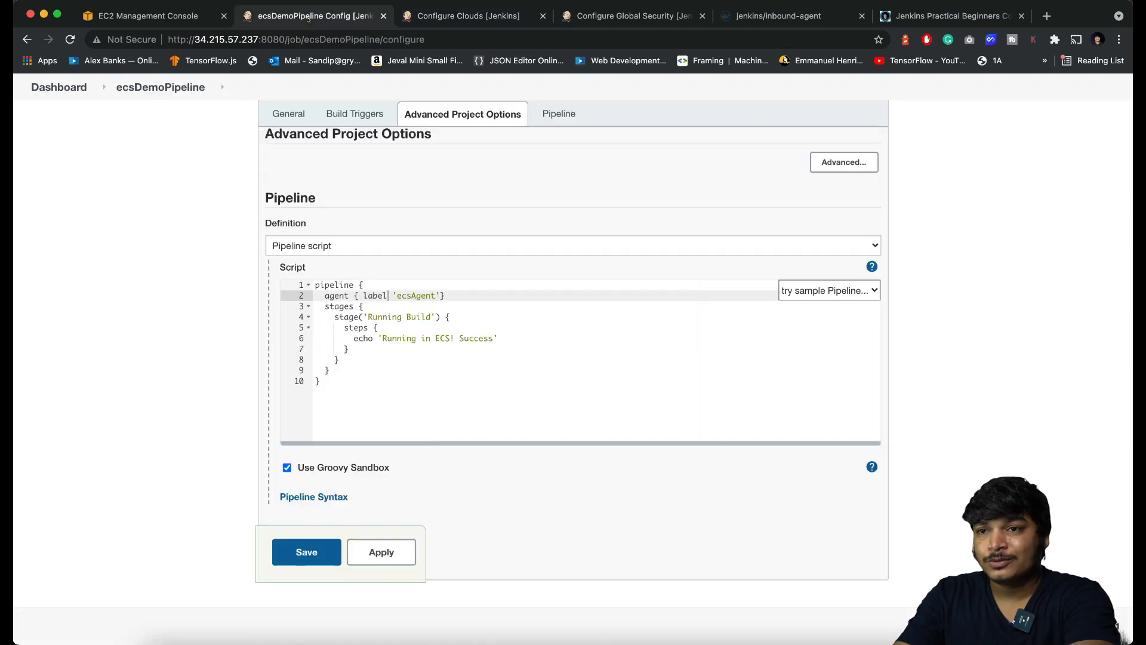
double_click(371, 295)
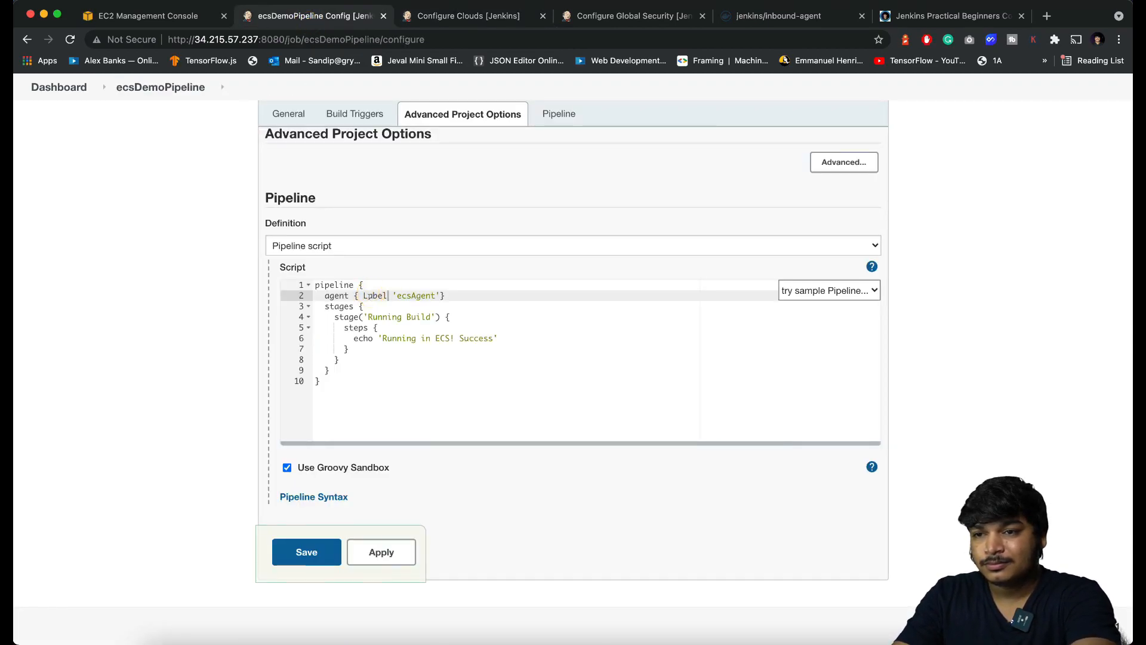
click(516, 345)
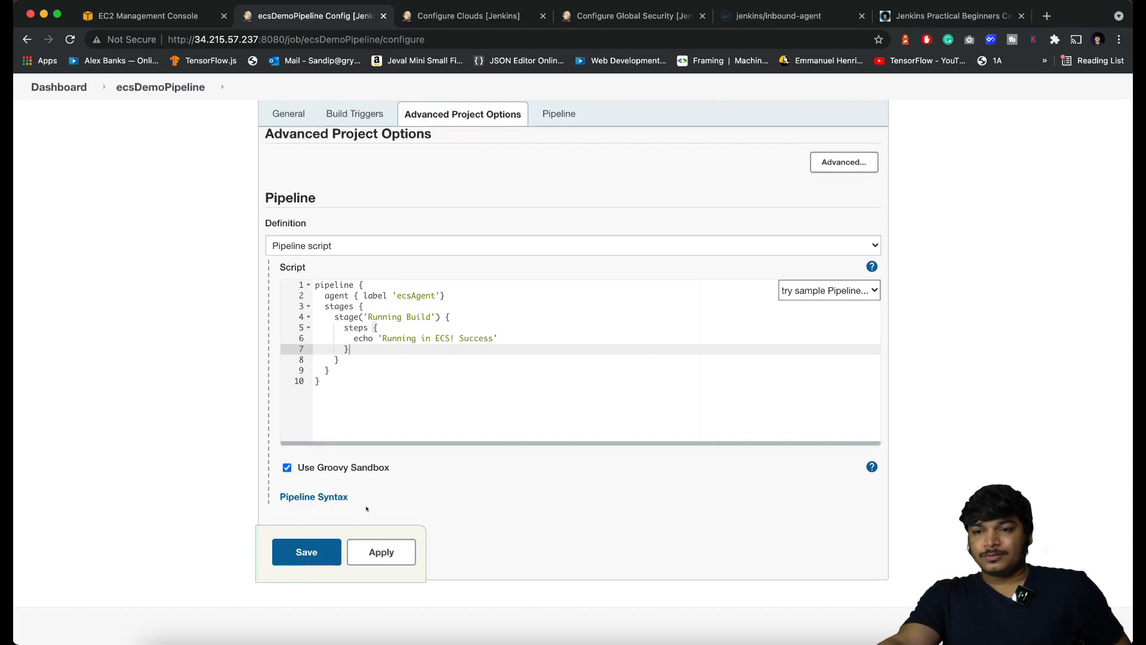
click(317, 549)
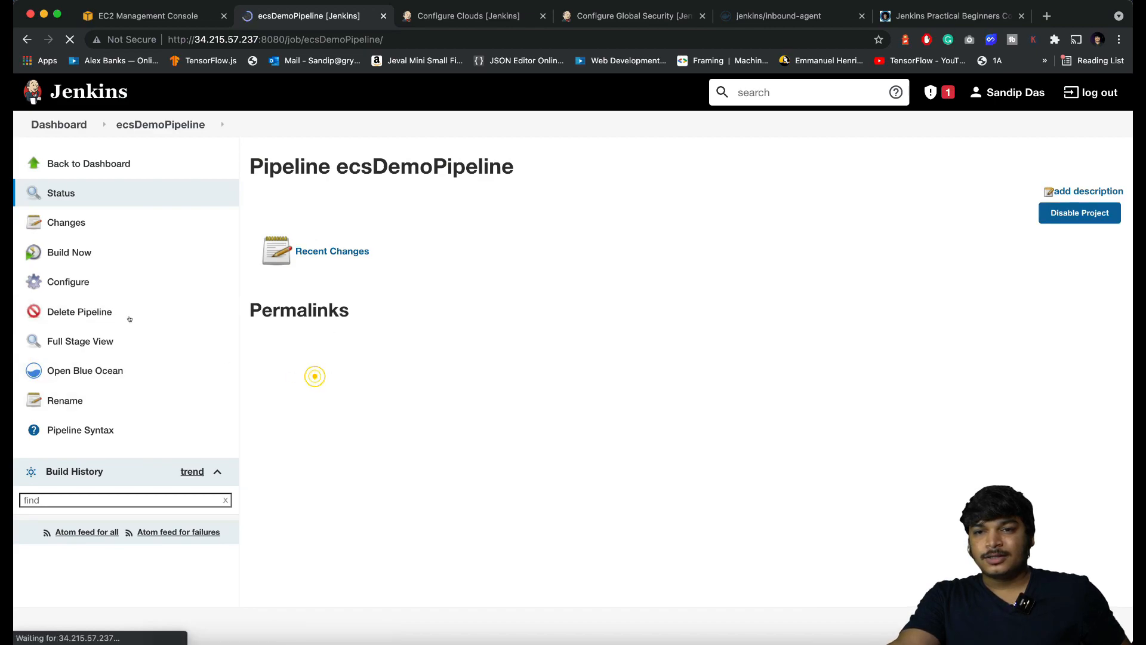
Step: Start a build of ecsDemoPipeline and open the console output of build #1
click(78, 257)
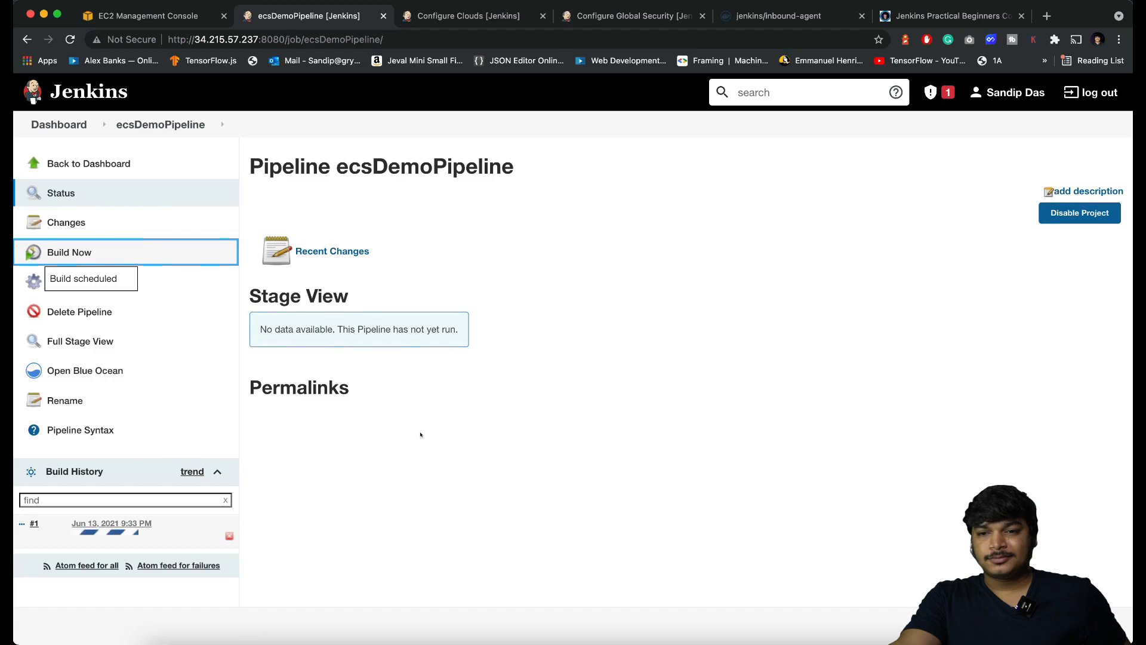
click(31, 524)
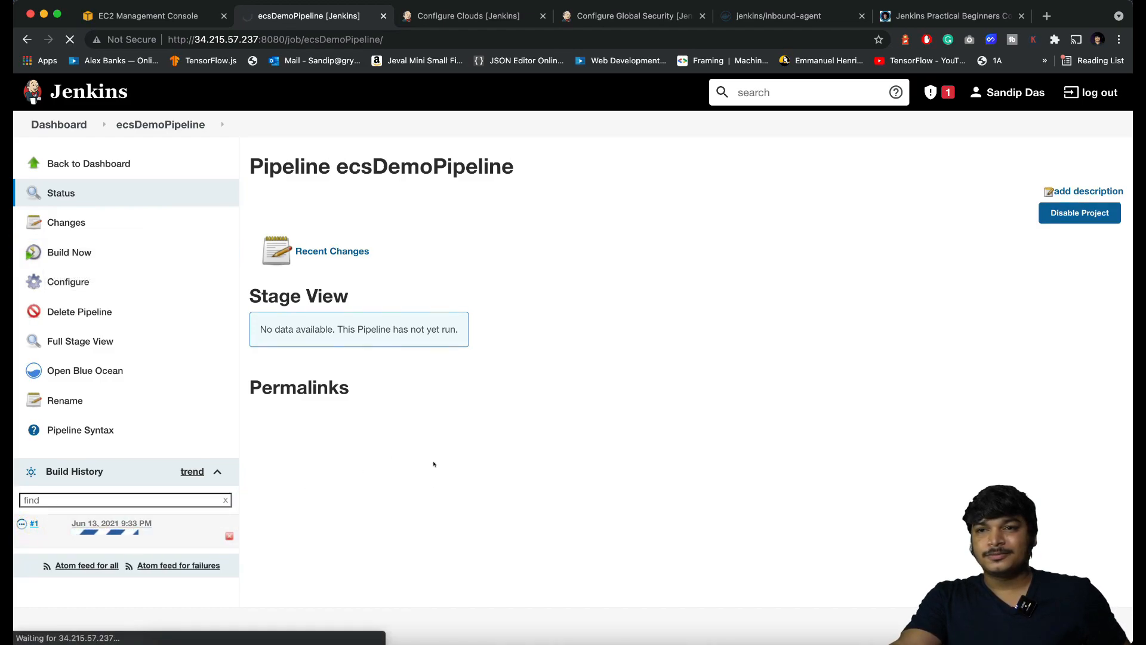
click(60, 253)
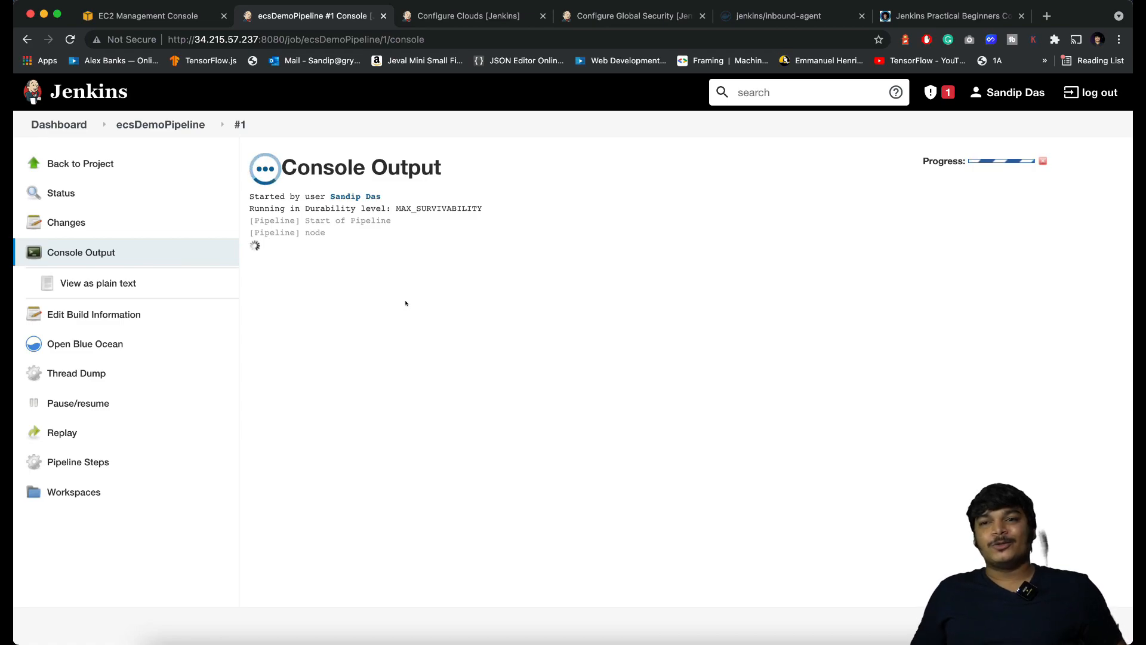
Step: Search the AWS console for ecs and open Elastic Container Service, checking the scheduling message in build #1's console output while it loads
click(153, 12)
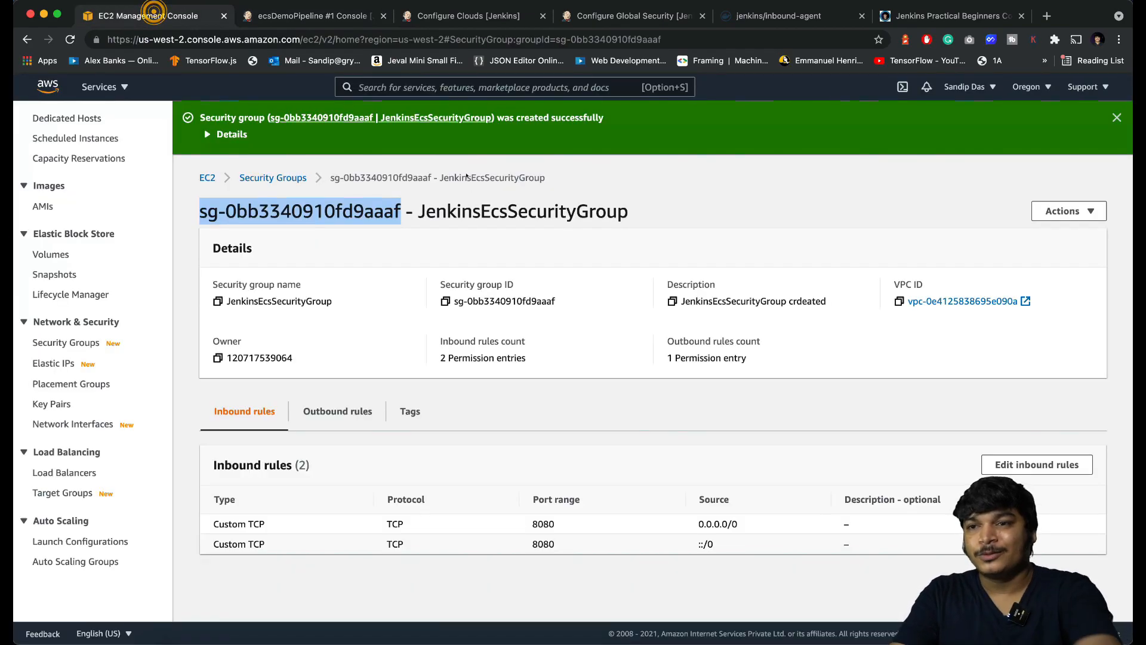
click(406, 88)
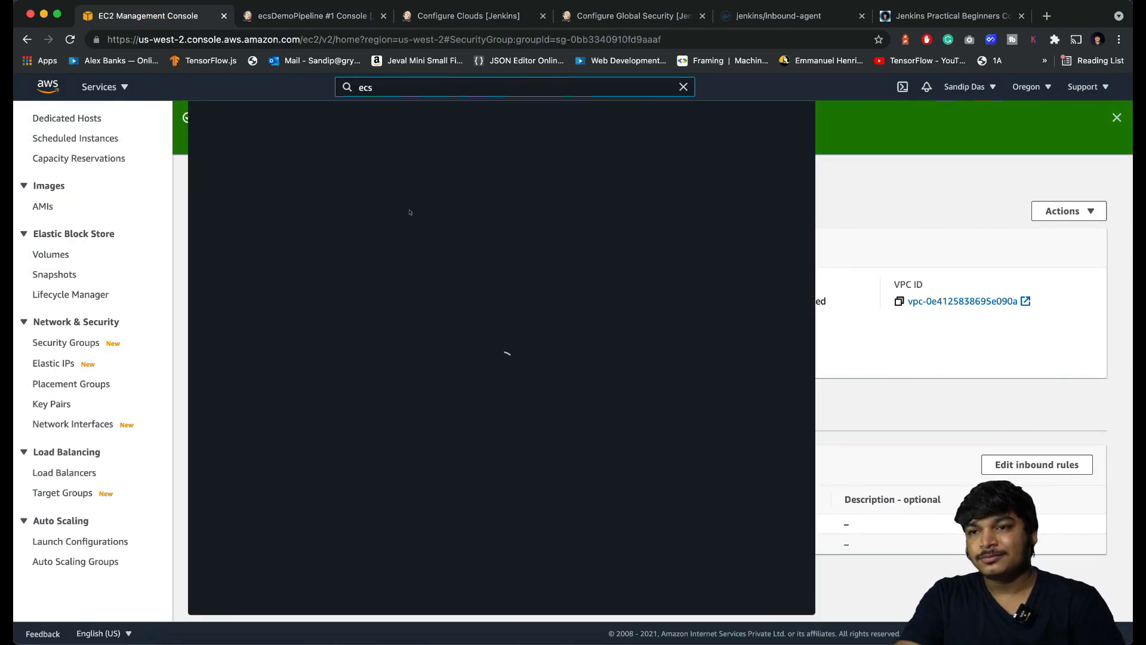
click(402, 187)
click(291, 18)
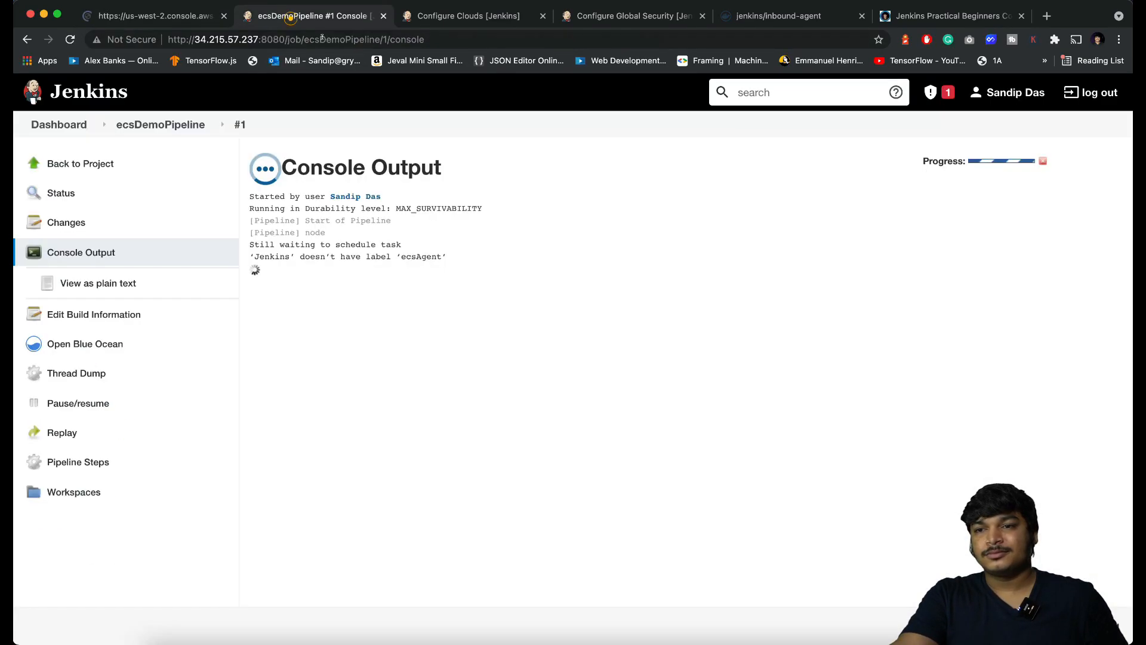
double_click(266, 256)
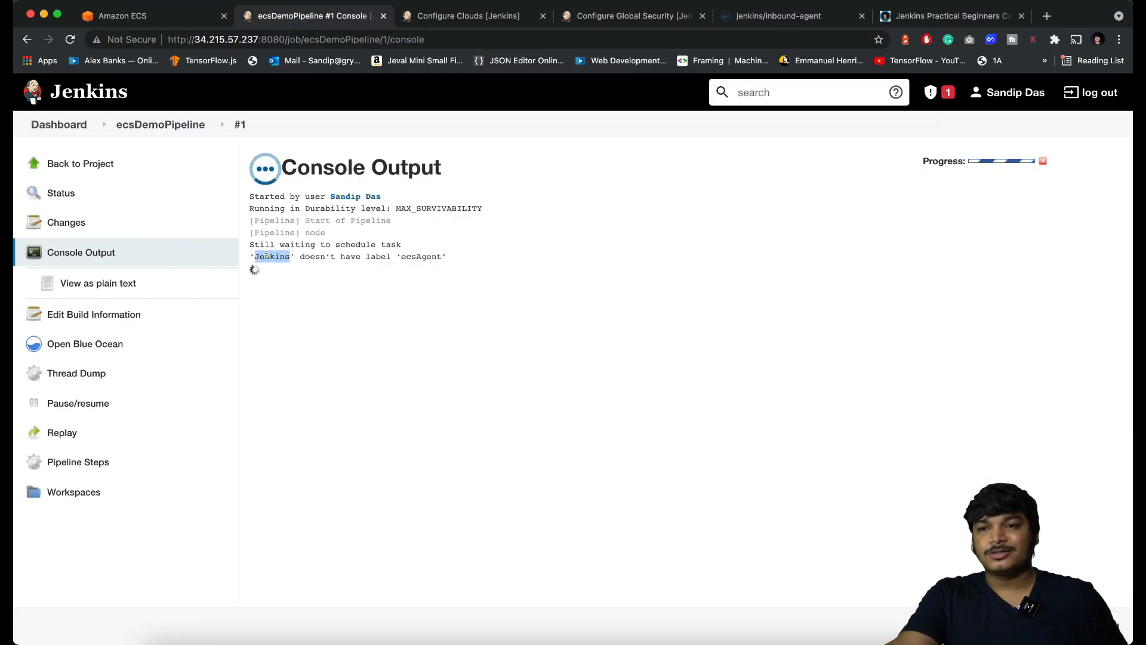
triple_click(266, 256)
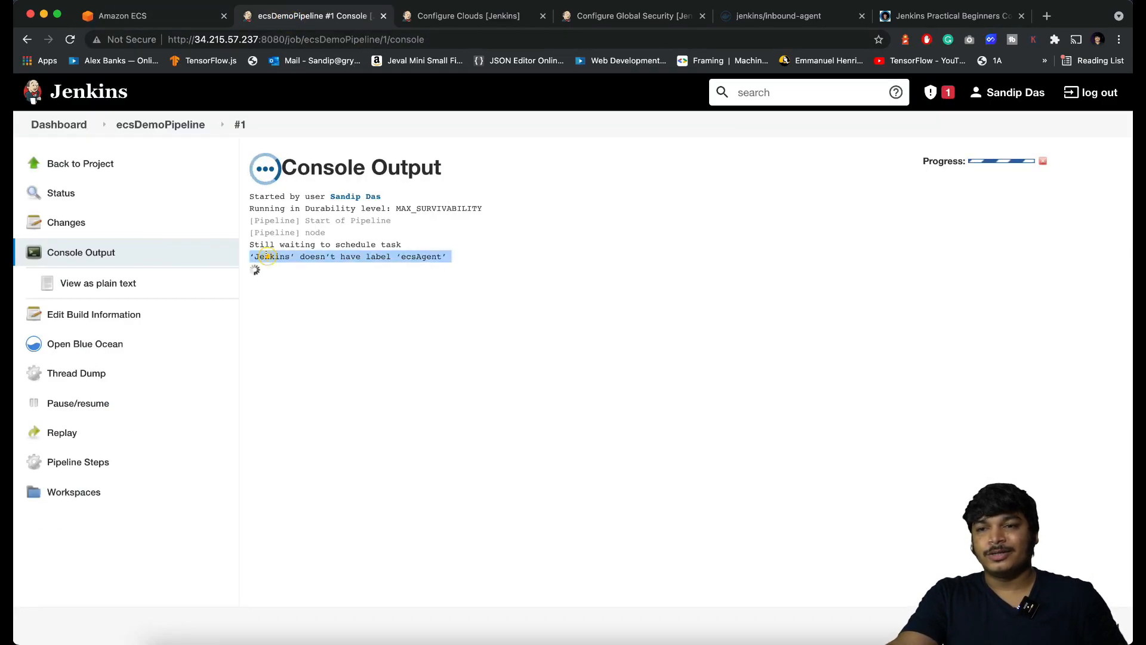
Step: Open the task list of the JenkinsFargteDemo cluster in Amazon ECS and view the details of the Jenkins agent task
click(146, 18)
scroll(268, 172, down, 5)
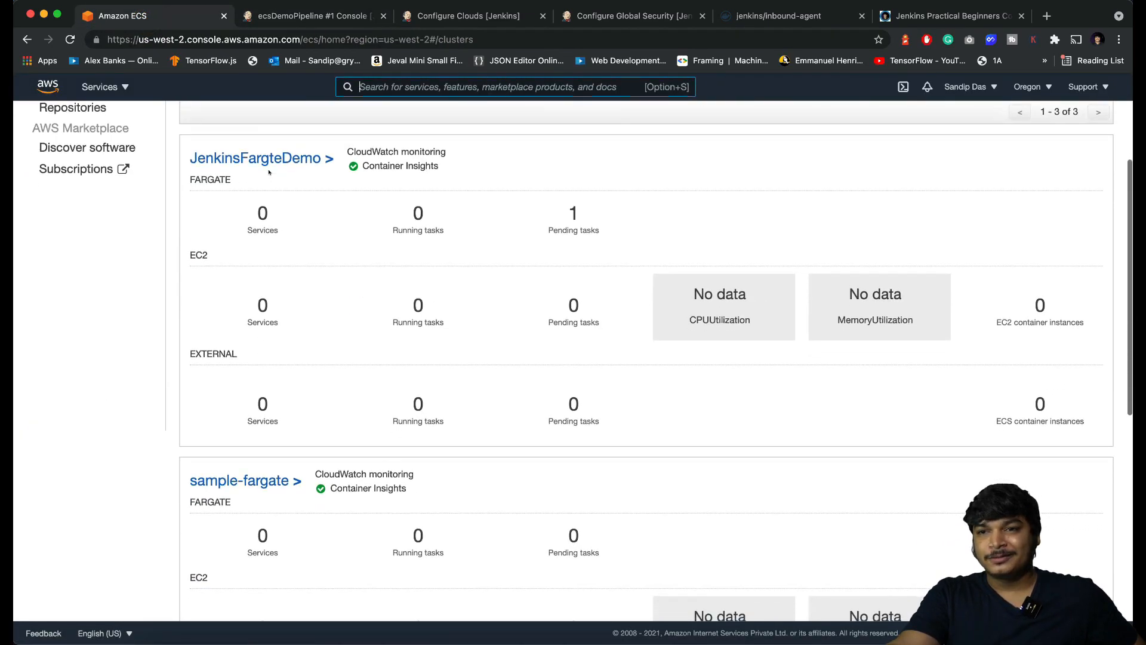
click(264, 156)
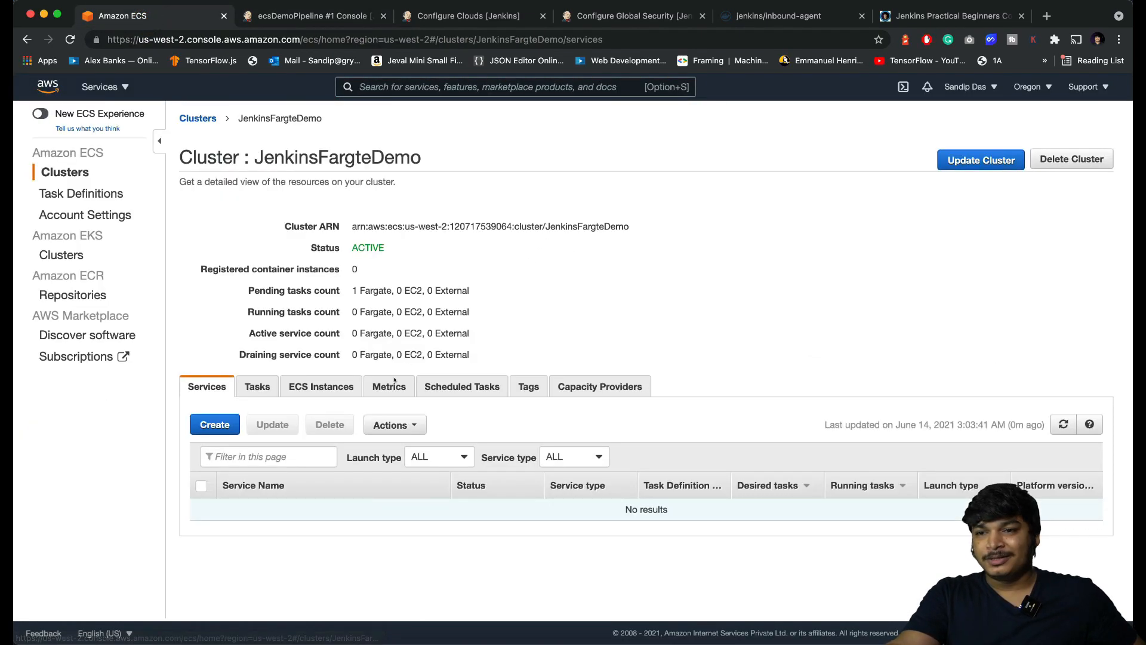
click(271, 388)
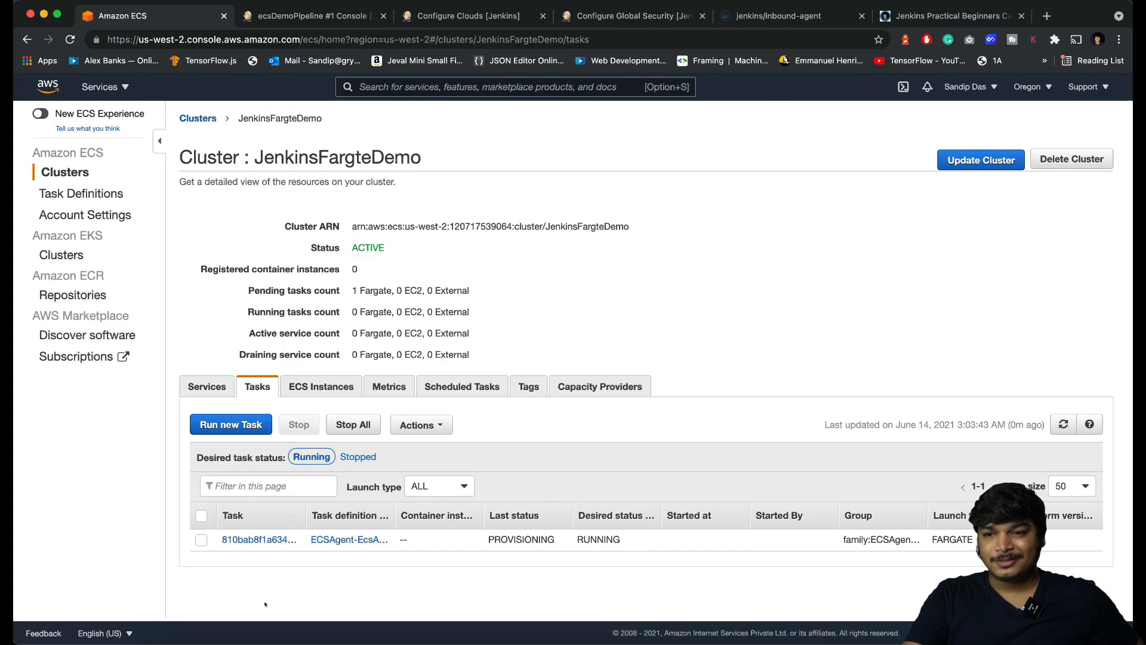
scroll(266, 604, up, 5)
scroll(372, 493, down, 5)
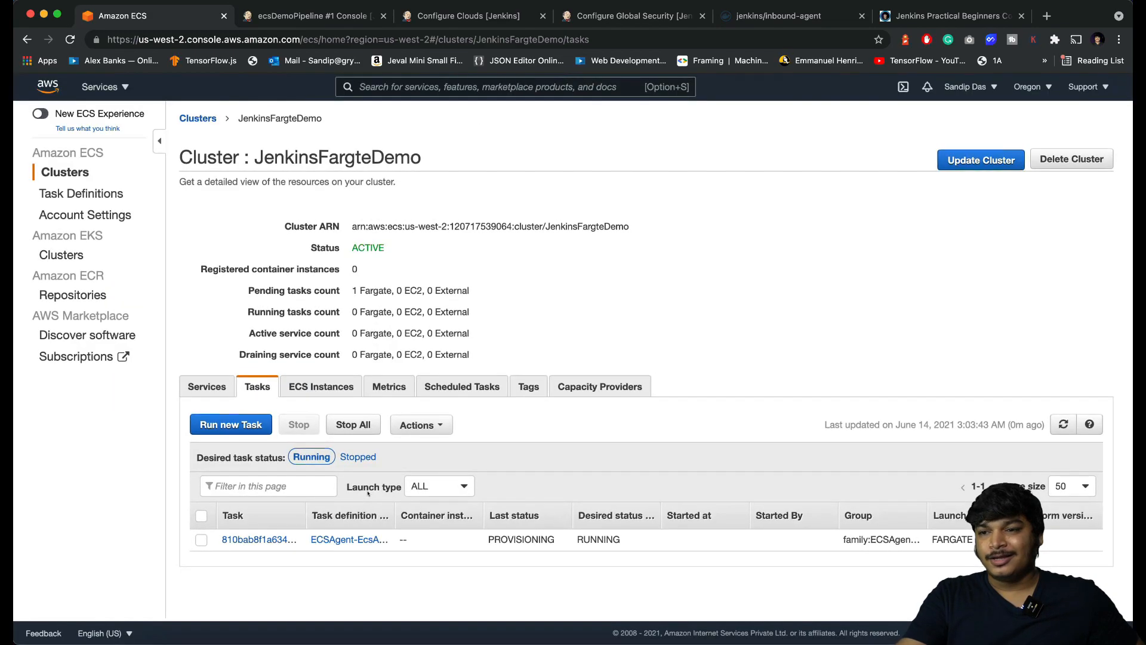
click(258, 540)
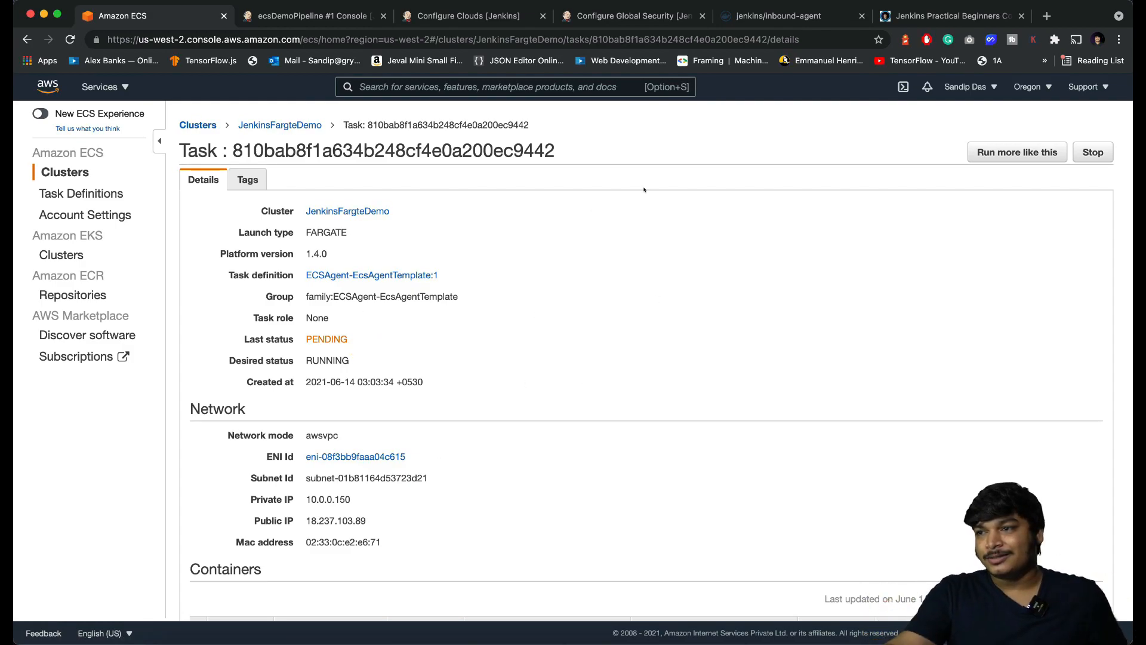
Step: Refresh the agent task's container status in Amazon ECS and examine the full console output of build #1 in Jenkins
click(304, 16)
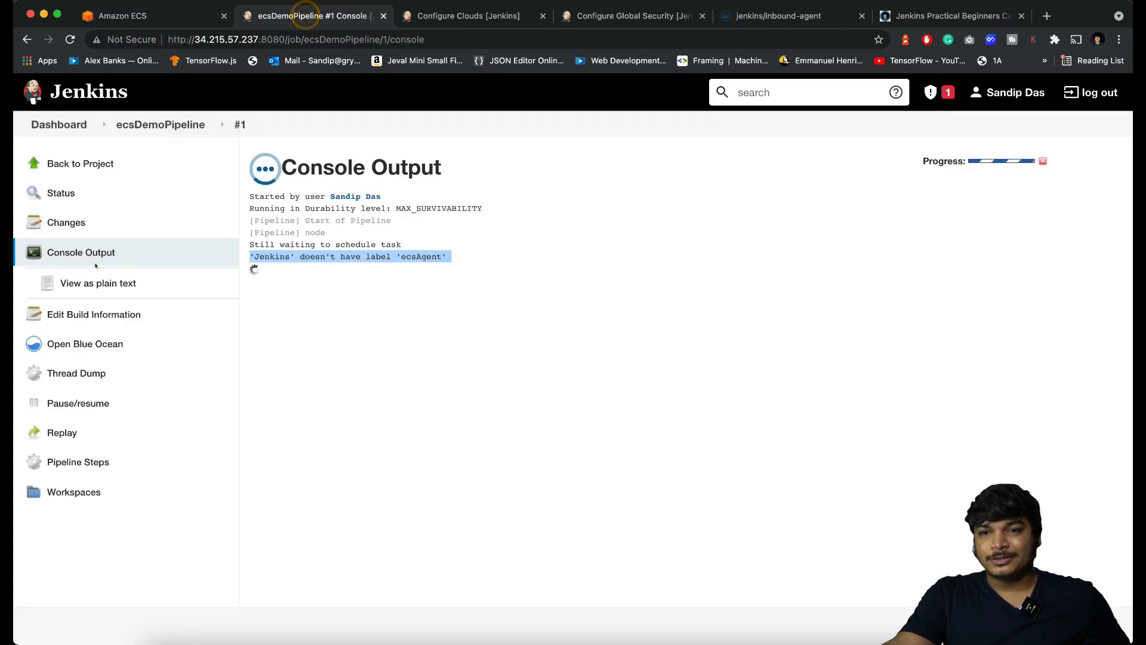
click(142, 21)
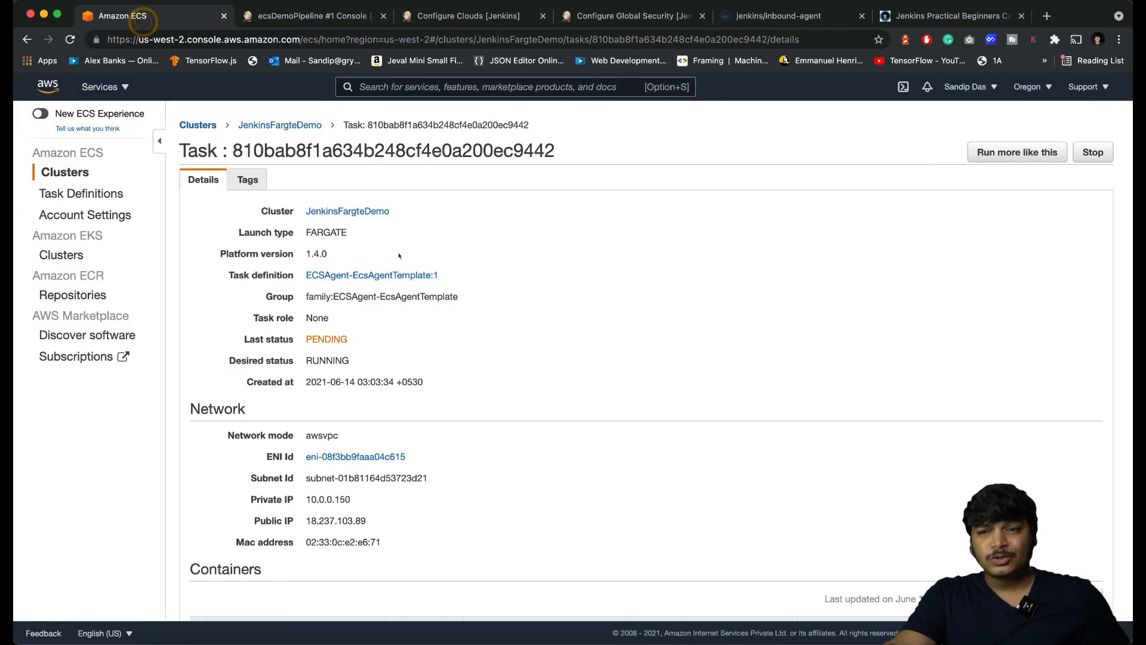
scroll(329, 236, down, 3)
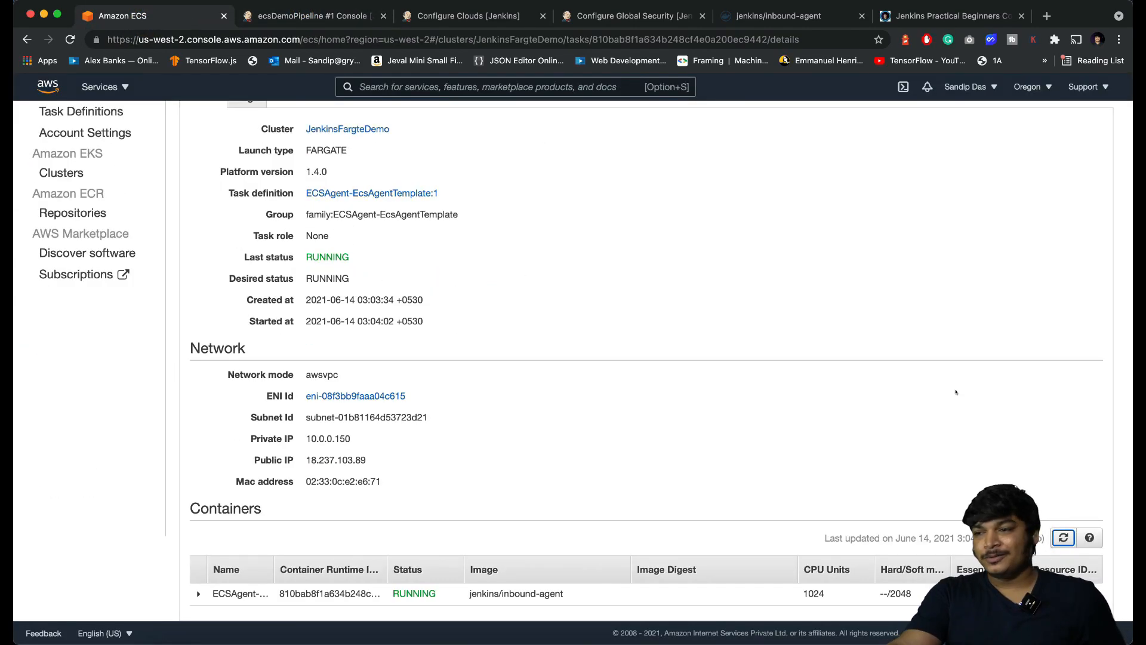
click(1072, 531)
click(312, 16)
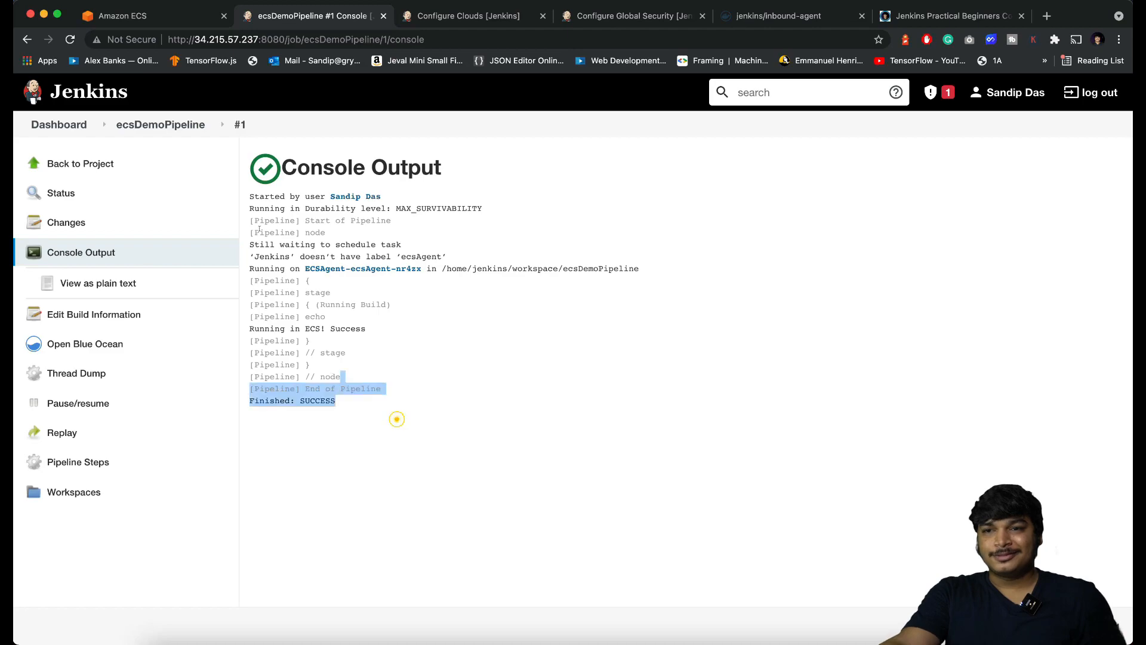
drag(397, 420, 239, 200)
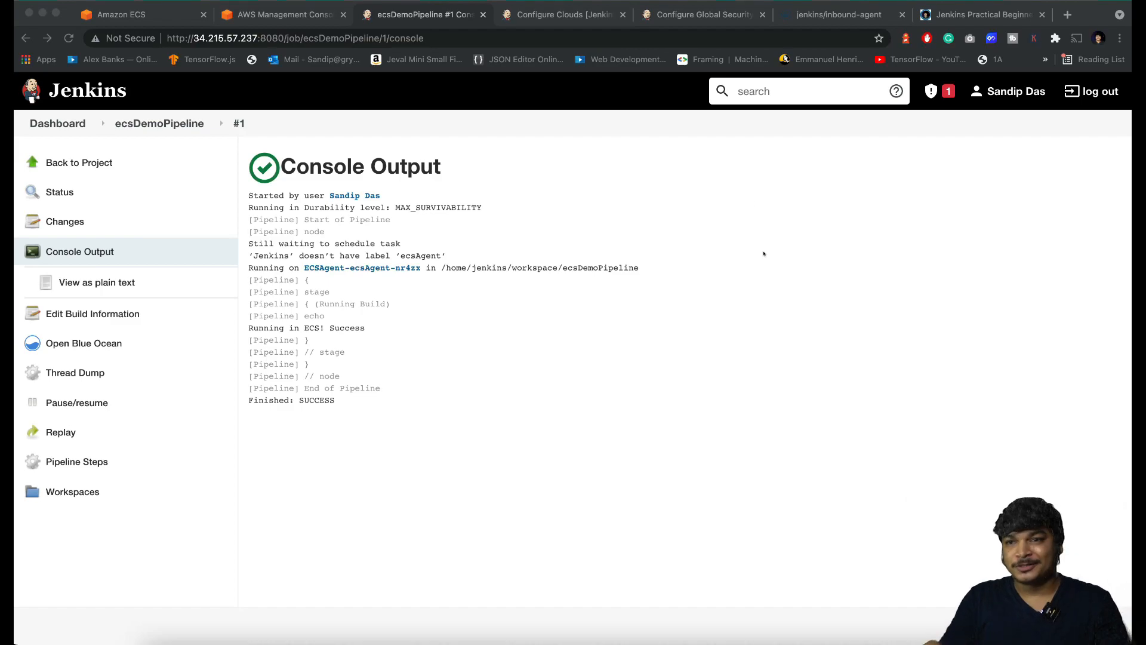
Step: Search for ecs in the AWS Management Console tab and open the Elastic Container Service clusters page
click(308, 20)
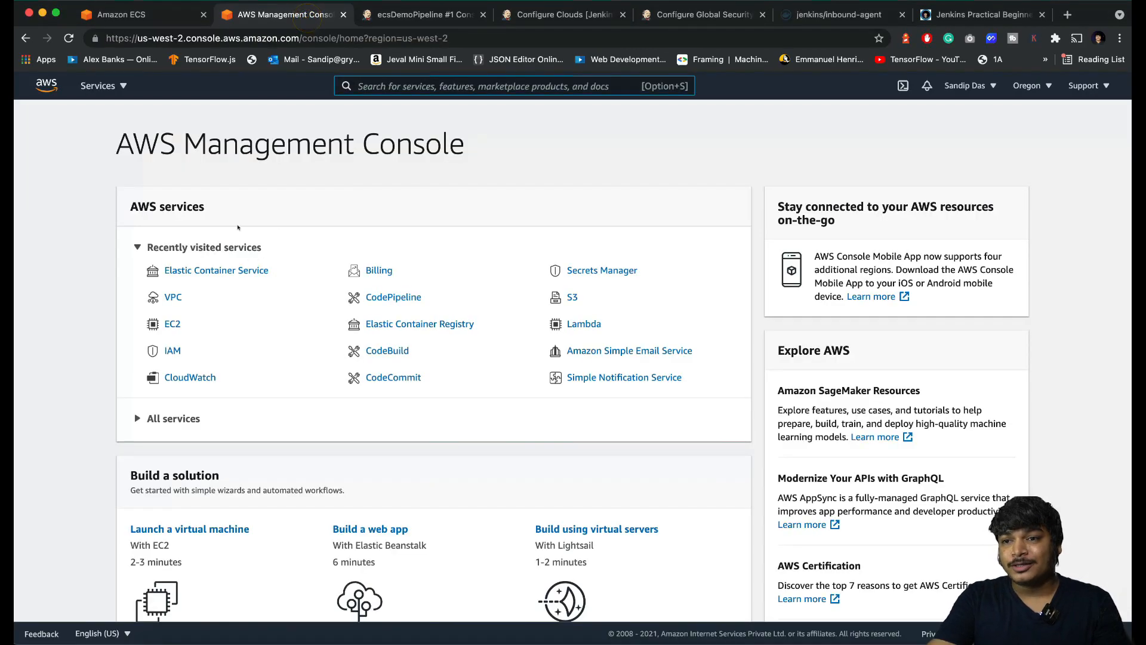
click(442, 185)
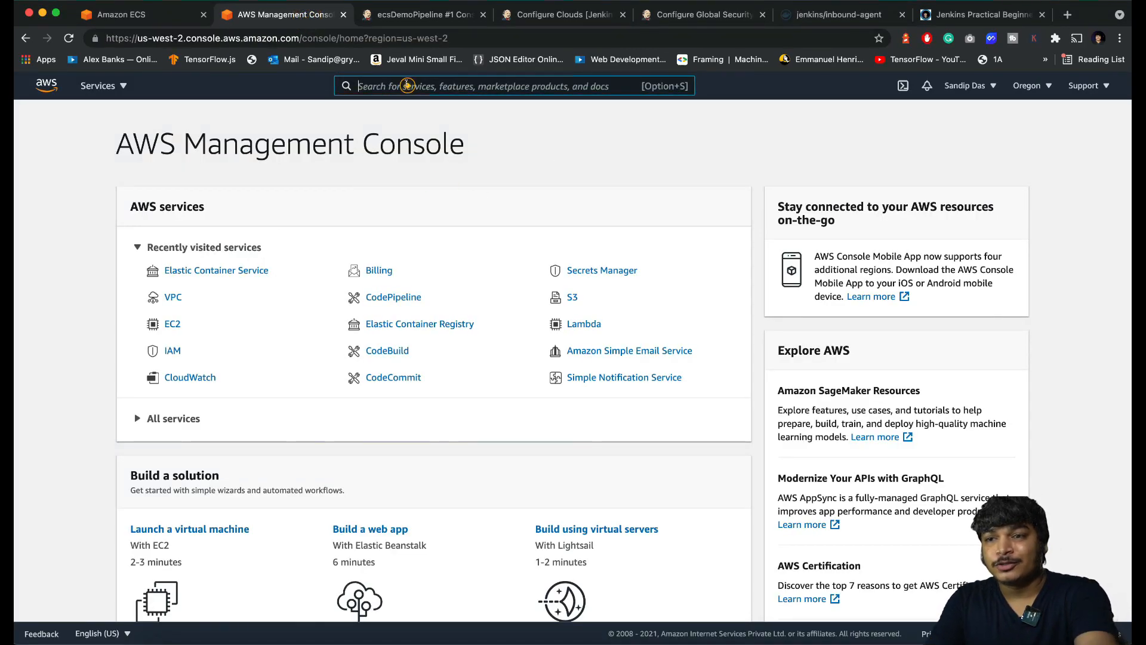
text(ecs)
click(438, 188)
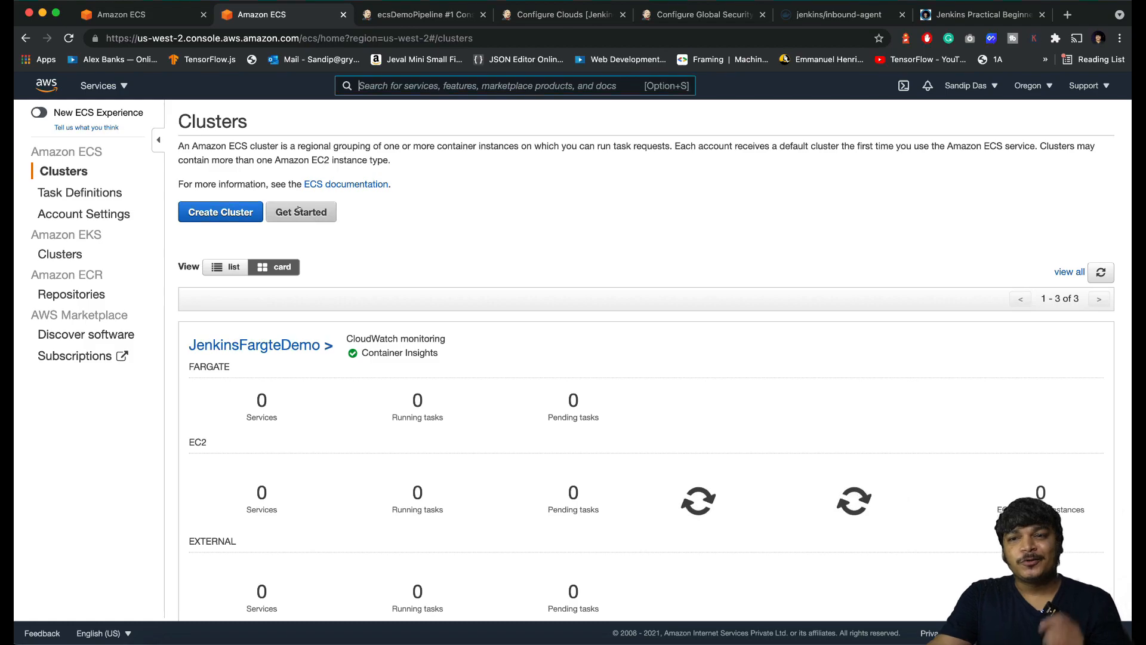
Step: Start creating a new ECS cluster from the EC2 Linux + Networking template and proceed to its configuration
click(208, 213)
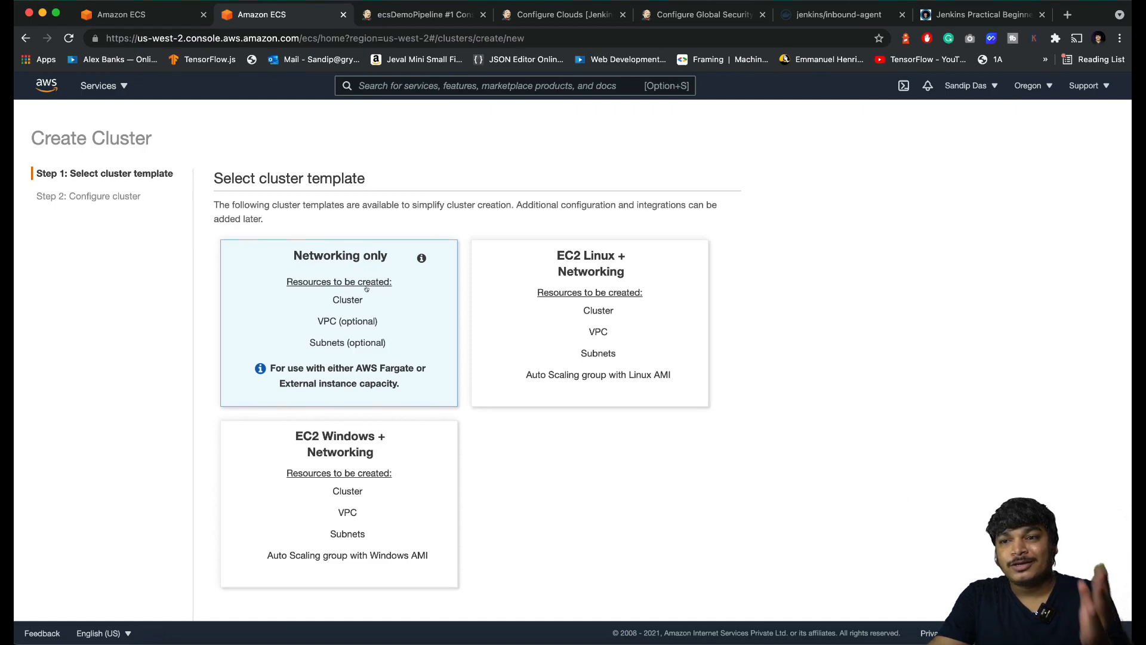
click(534, 334)
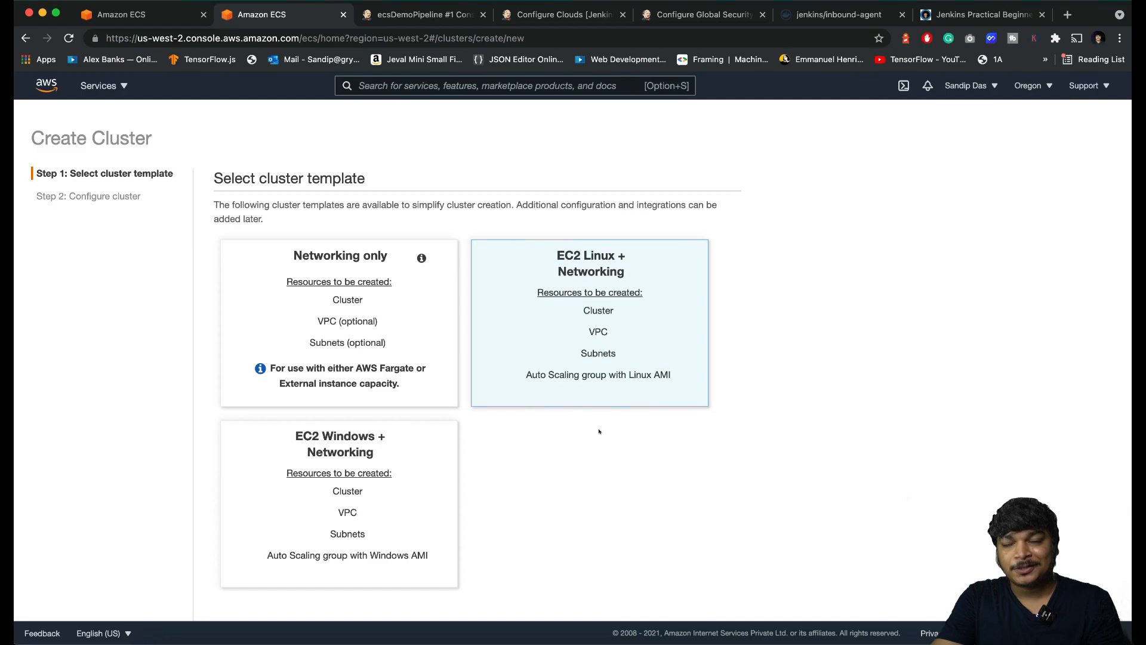
scroll(599, 431, down, 2)
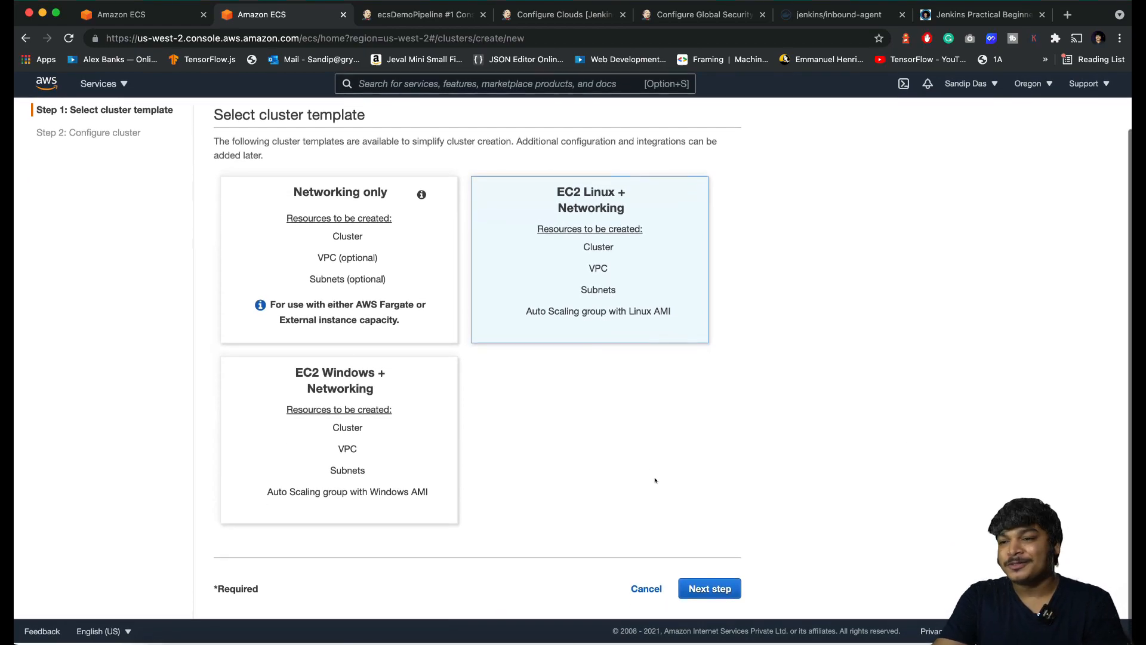
click(709, 588)
Step: Name the cluster JenkinsEc2Cluster and set its EC2 instance type to t3.large
click(424, 155)
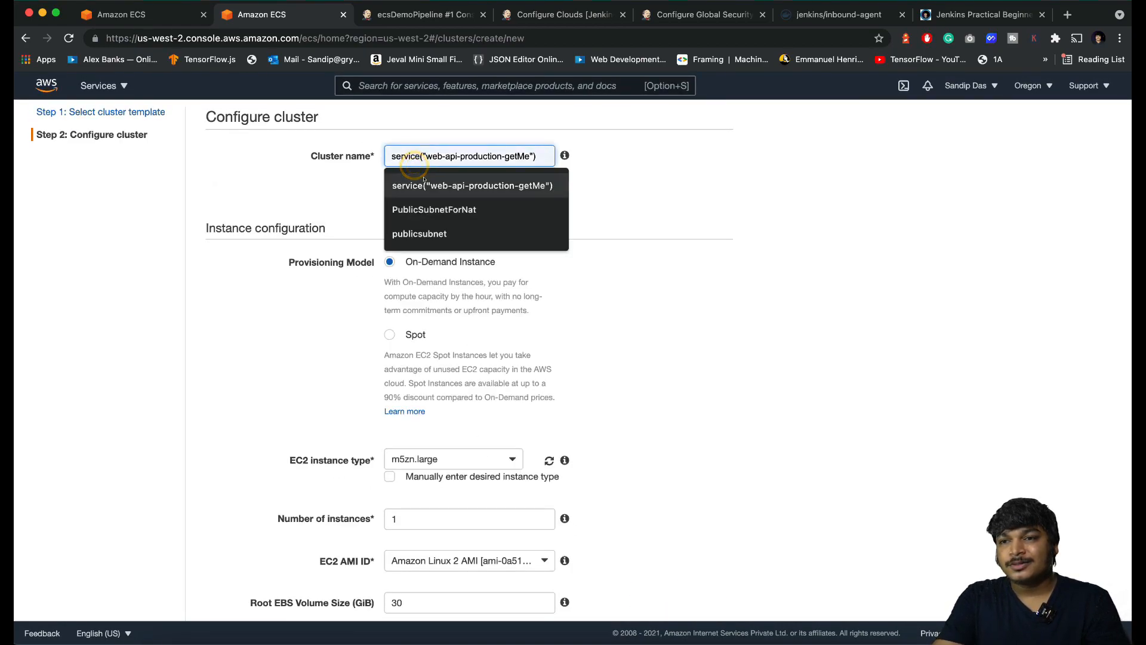
text(JenkinsEc2Cluster)
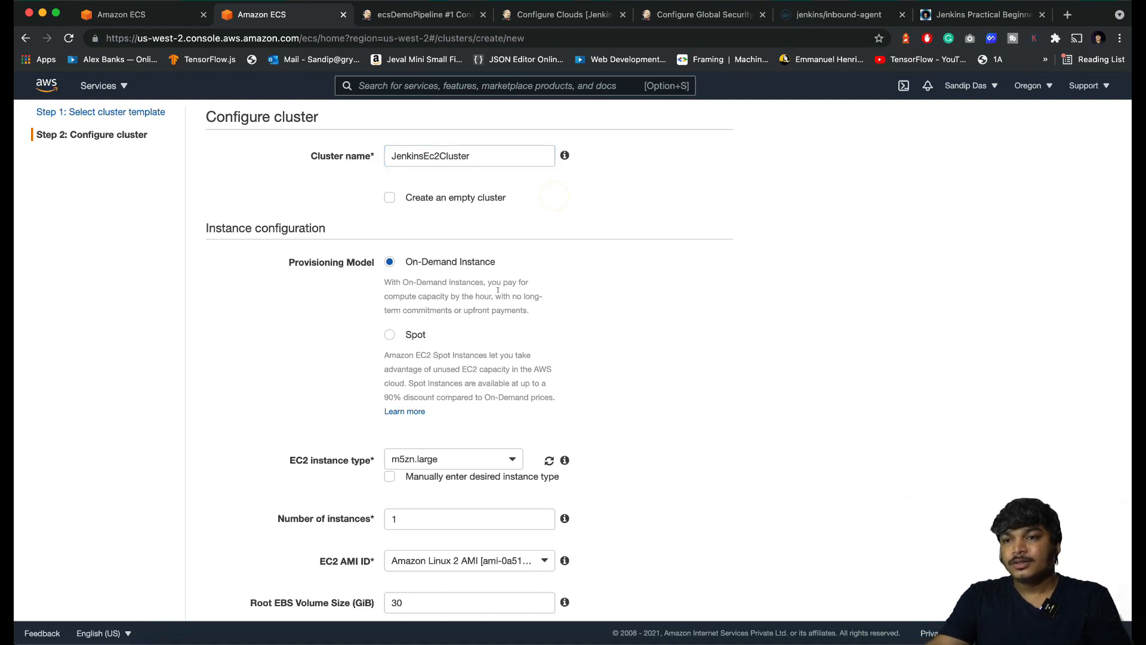
scroll(449, 380, down, 3)
click(438, 294)
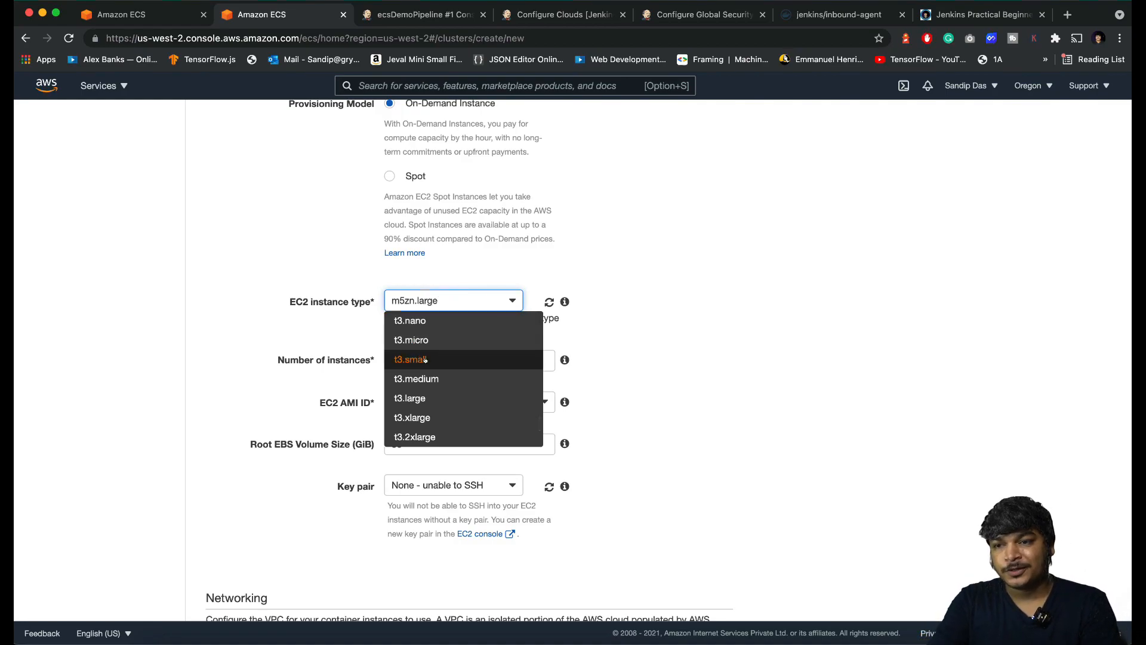
click(425, 399)
Step: Create the cluster with the default single instance, new VPC and ecsInstanceRole settings kept
scroll(746, 421, down, 2)
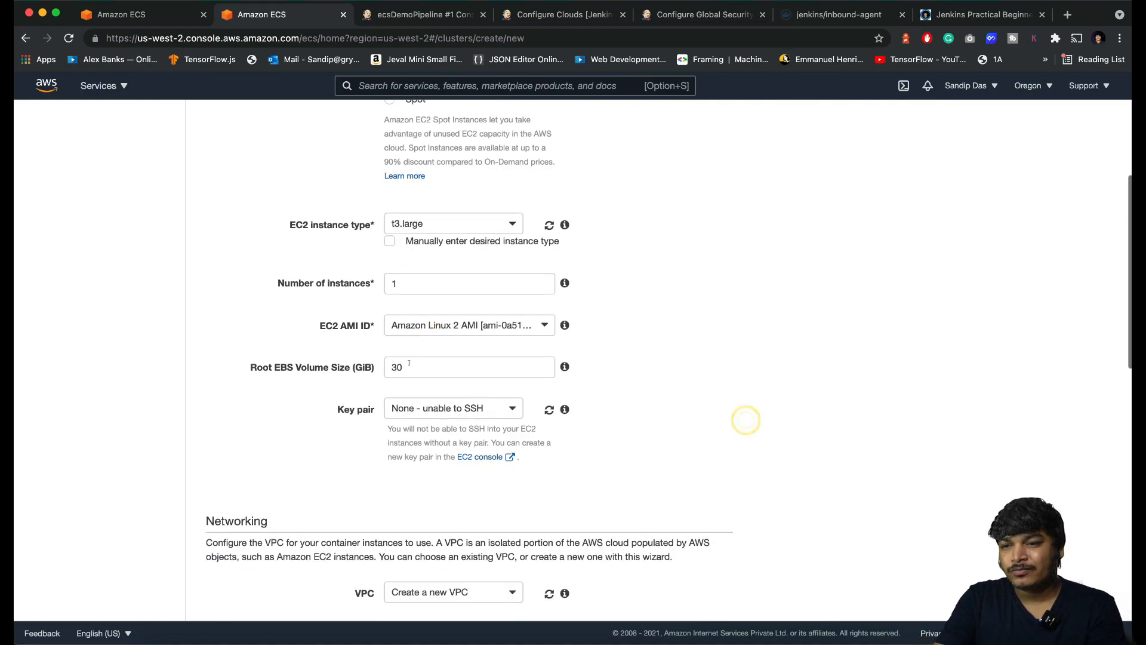
scroll(404, 398, down, 3)
scroll(404, 398, down, 4)
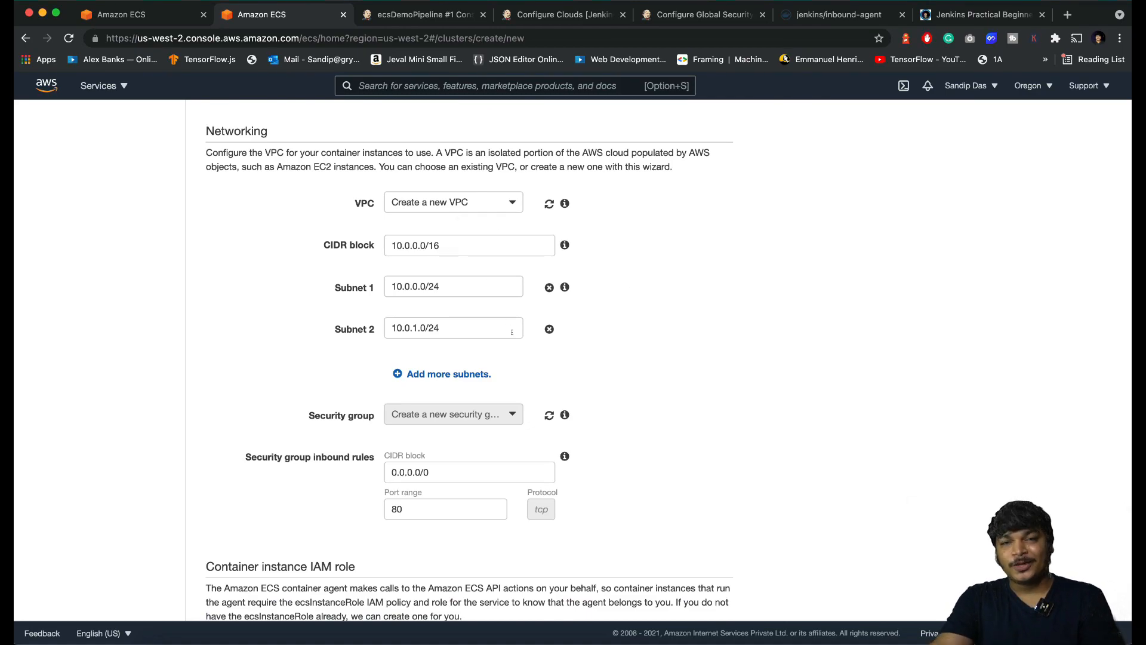
scroll(512, 333, down, 7)
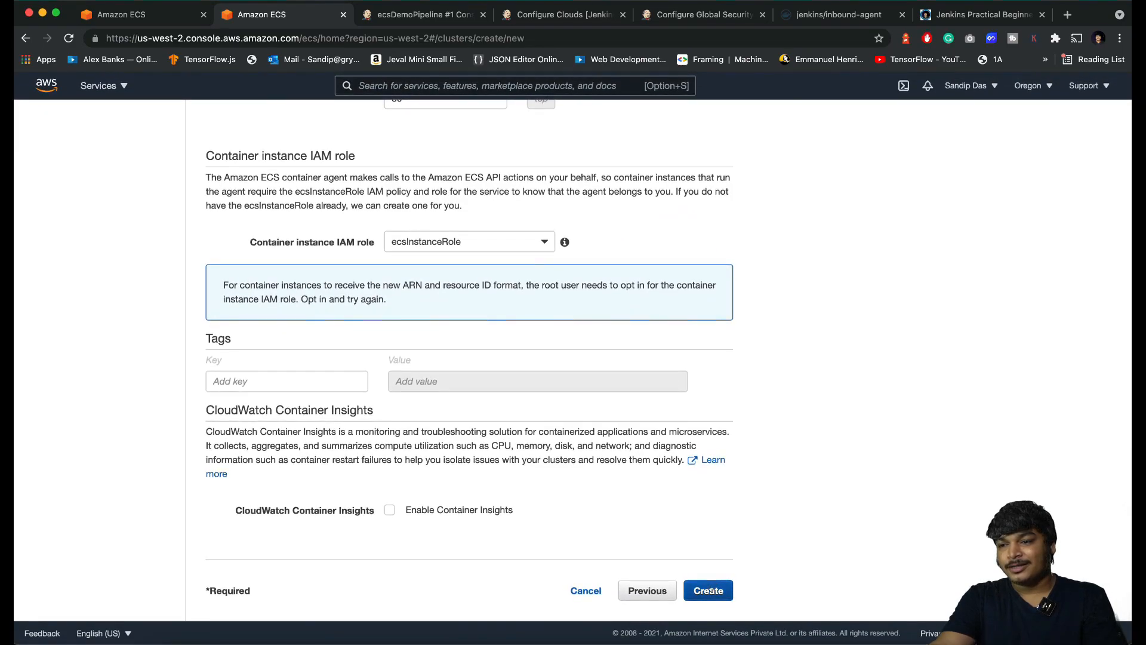
click(710, 590)
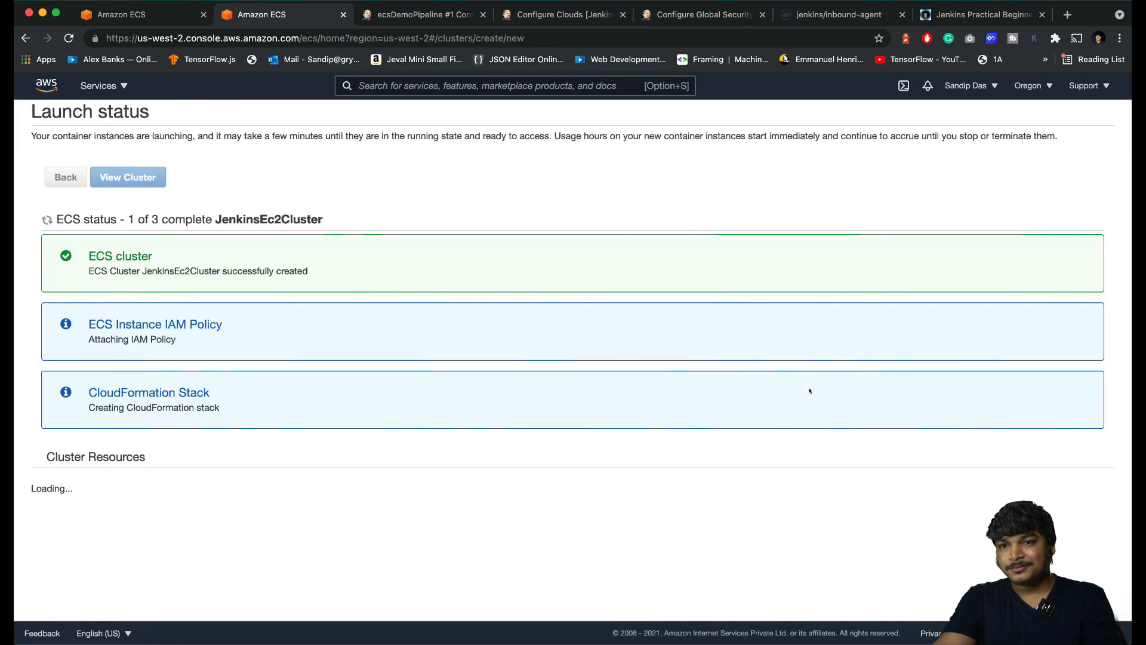
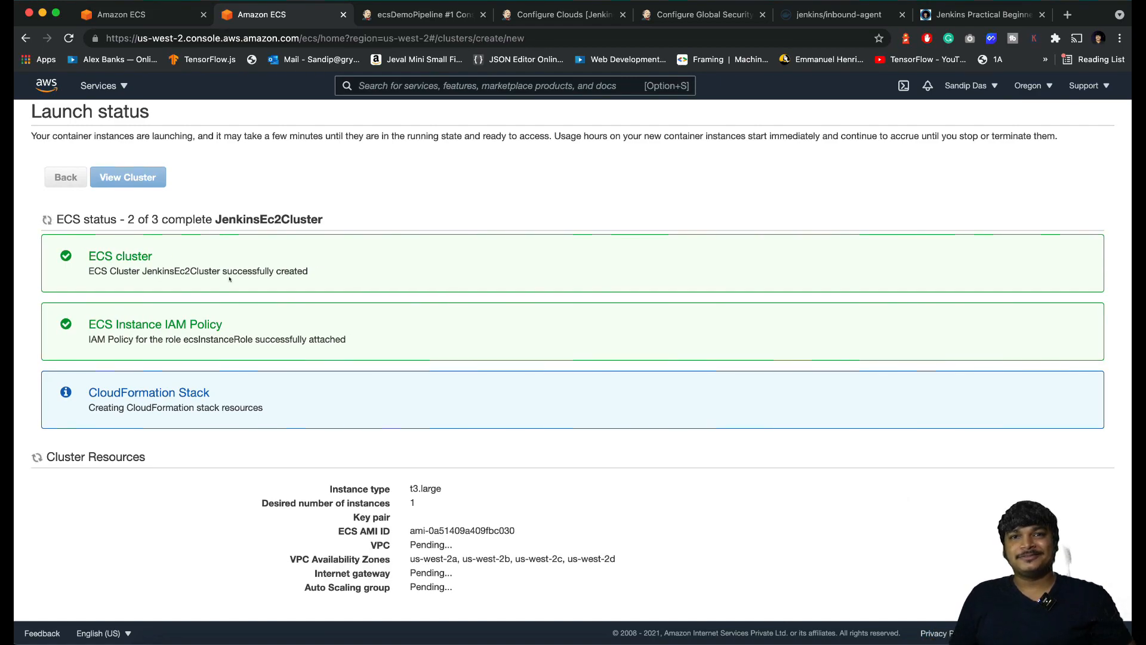
Step: Copy the complete cluster resources list from the launch status page into a new untitled file in Visual Studio Code
scroll(230, 279, down, 2)
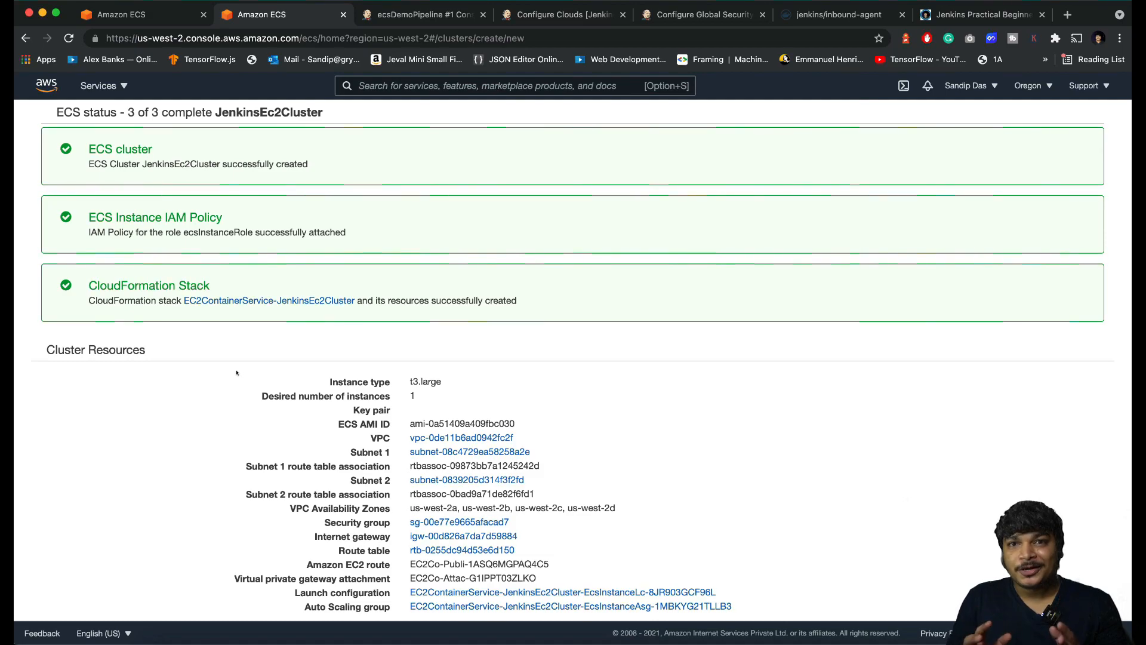
drag(329, 378, 517, 534)
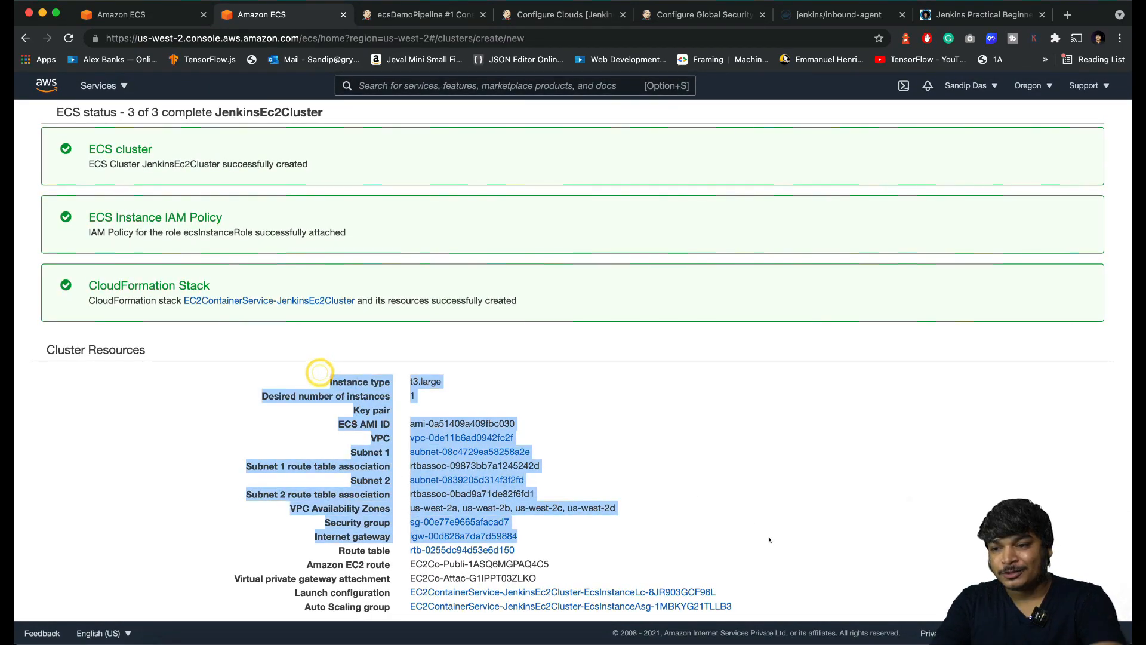
drag(775, 576, 768, 602)
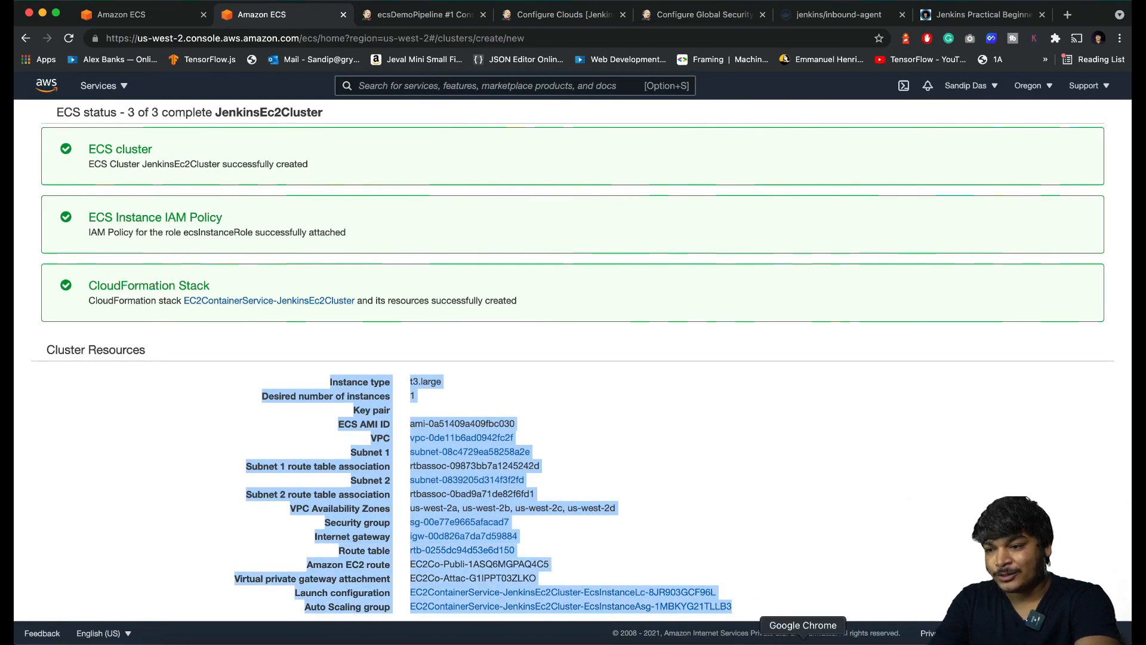
click(832, 637)
click(614, 371)
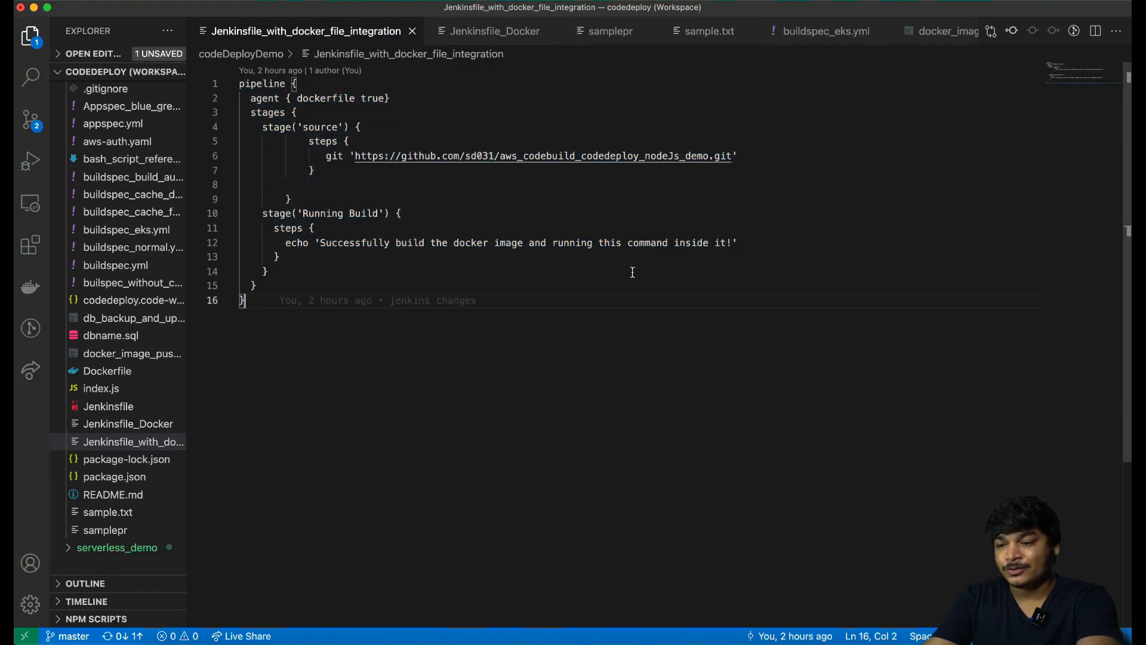
key(super+n)
text(Instance typet3.large Desired number of instances1 Key pair ECS AMI IDami-0a51409a409fbc030 VPCvpc-0de11b6ad0942fc2f Subnet 1subnet-08c4729ea58258a2e Subnet 1 route table associationrtbassoc-09873bb7a1245242d Subnet 2subnet-0839205d314f3f2fd Subnet 2 route table associationrtbassoc-0bad9a71de82f6fd1 VPC Availability Zonesus-west-2a, us-west-2b, us-west-2c, us-west-2d Security groupsg-00e77e9665afacad7 Internet gatewayigw-00d826a7da7d59884 Route tablertb-0255dc94d53e6d150 Amazon EC2 routeEC2Co-Publi-1ASQ6MGPAQ4C5 Virtual private gateway attachmentEC2Co-Attac-G1IPPT03ZLKO Launch configurationEC2ContainerService-JenkinsEc2Cluster-EcsInstanceLc-8JR903GCF96L Auto Scaling groupEC2ContainerService-JenkinsEc2Cluster-EcsInstanceAsg-1MBKYG21TLLB3)
Step: Return to Chrome, open JenkinsEc2Cluster from its launch status page, and view its ECS instances and tasks
click(813, 638)
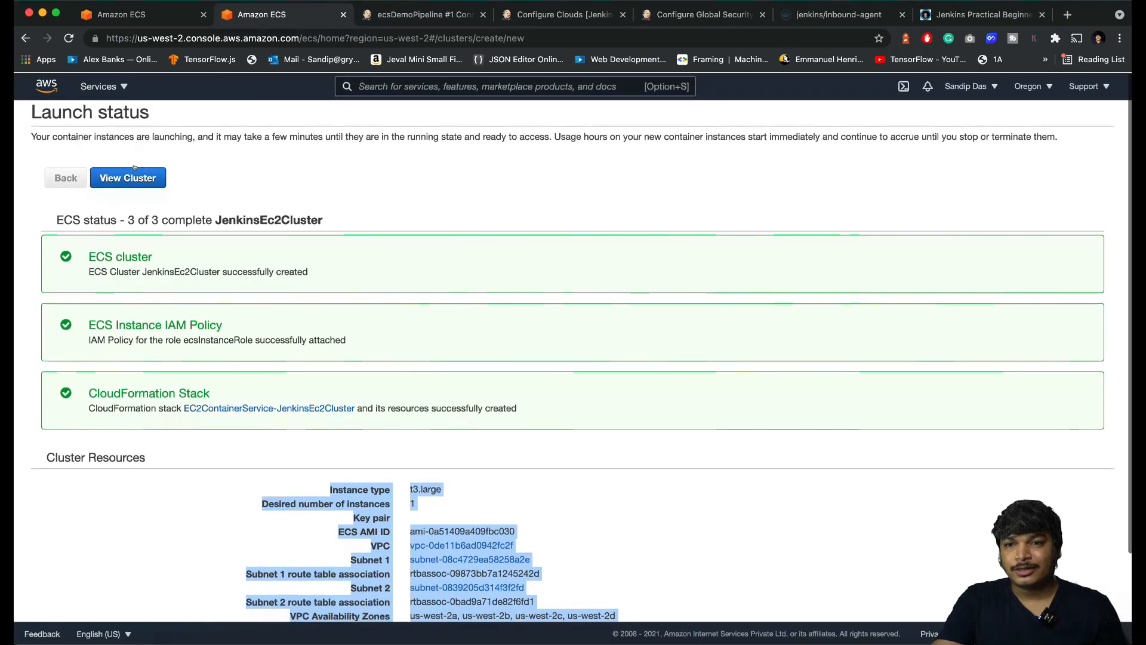
click(131, 177)
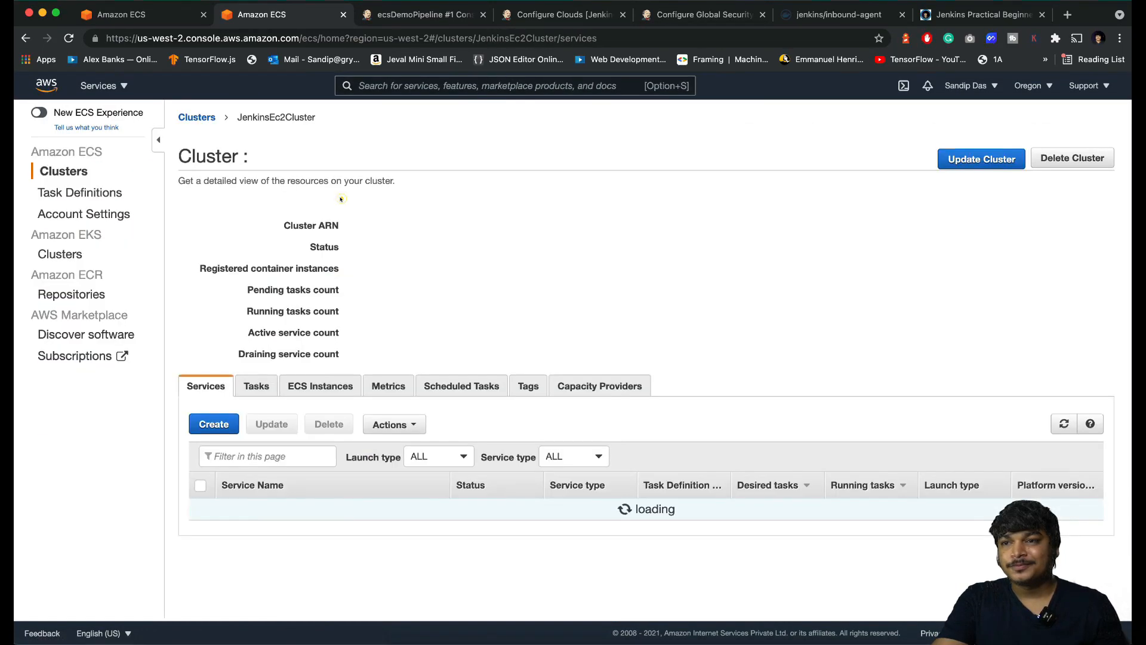
click(306, 390)
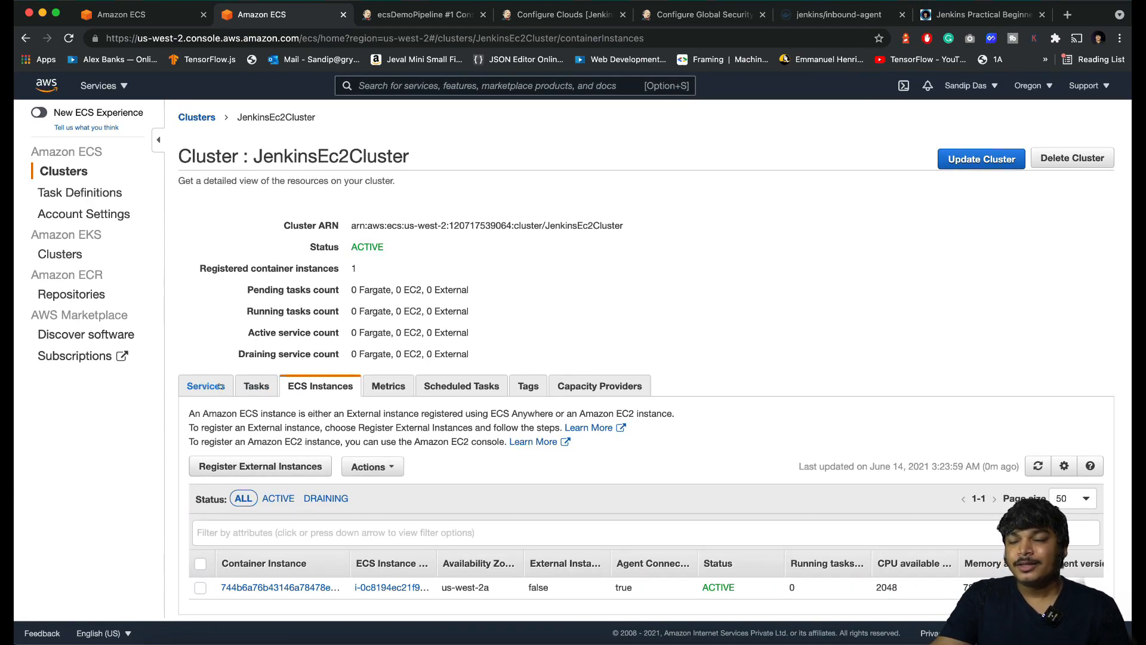
click(252, 386)
Step: Switch to Jenkins and open the Configure Clouds page through the node and cloud management settings
click(411, 15)
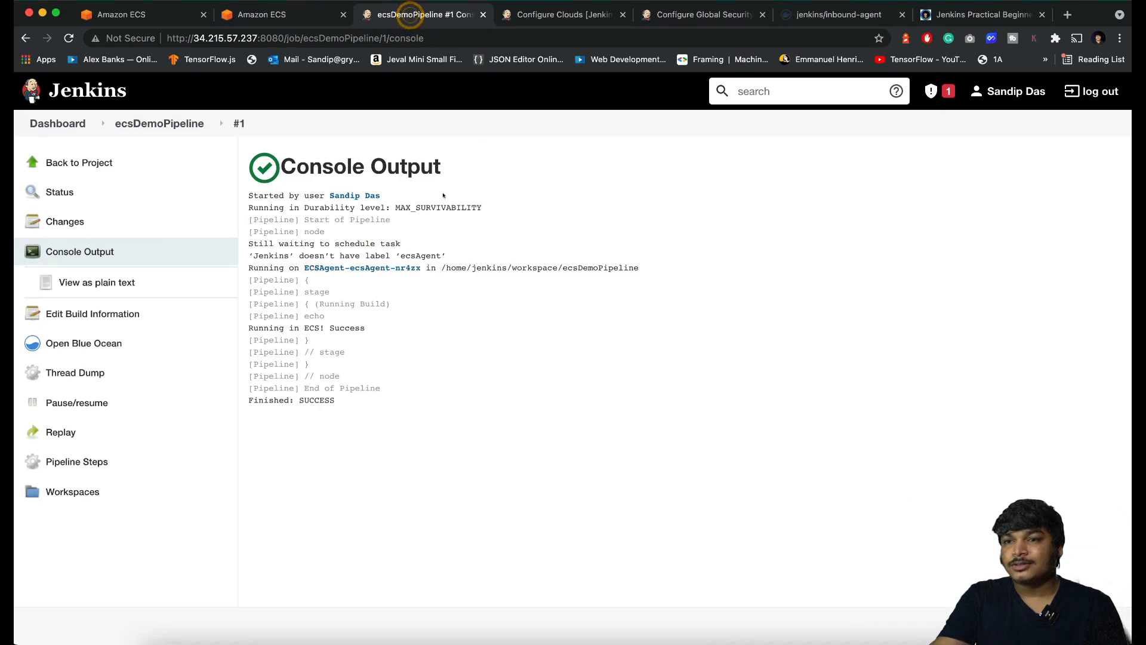
click(42, 123)
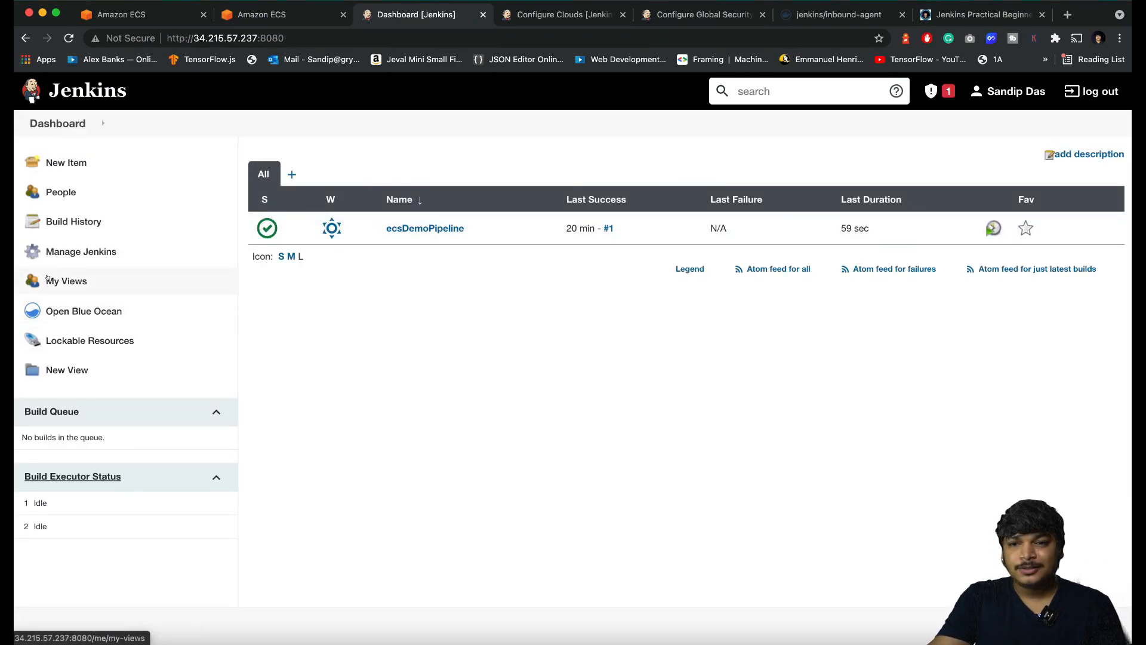
click(60, 251)
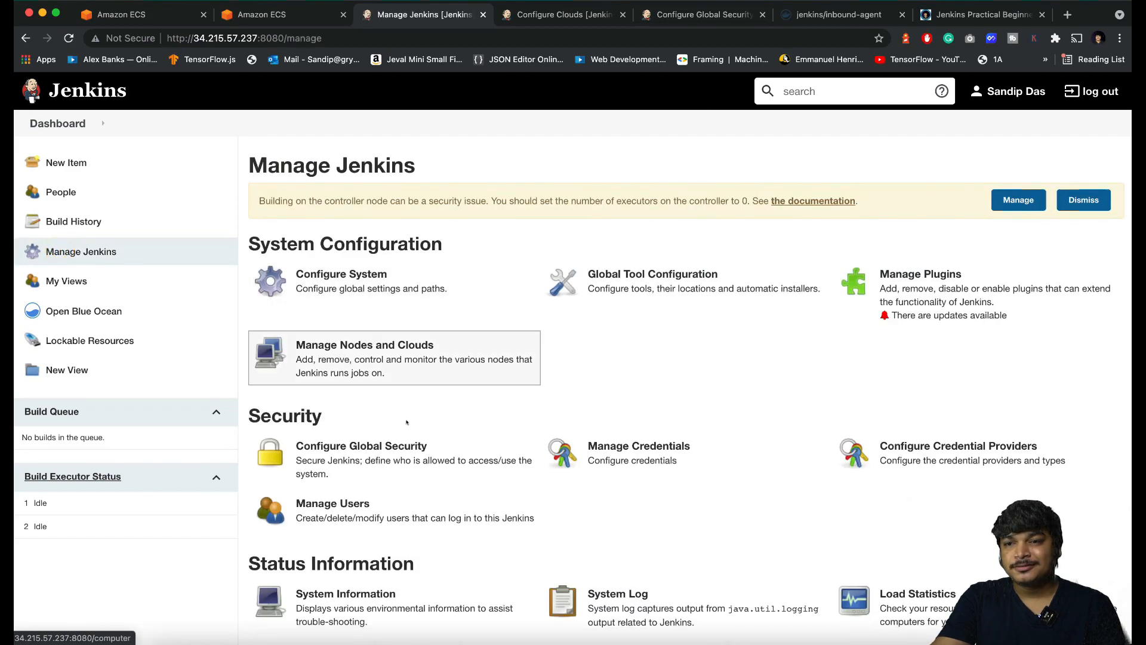
scroll(369, 358, down, 2)
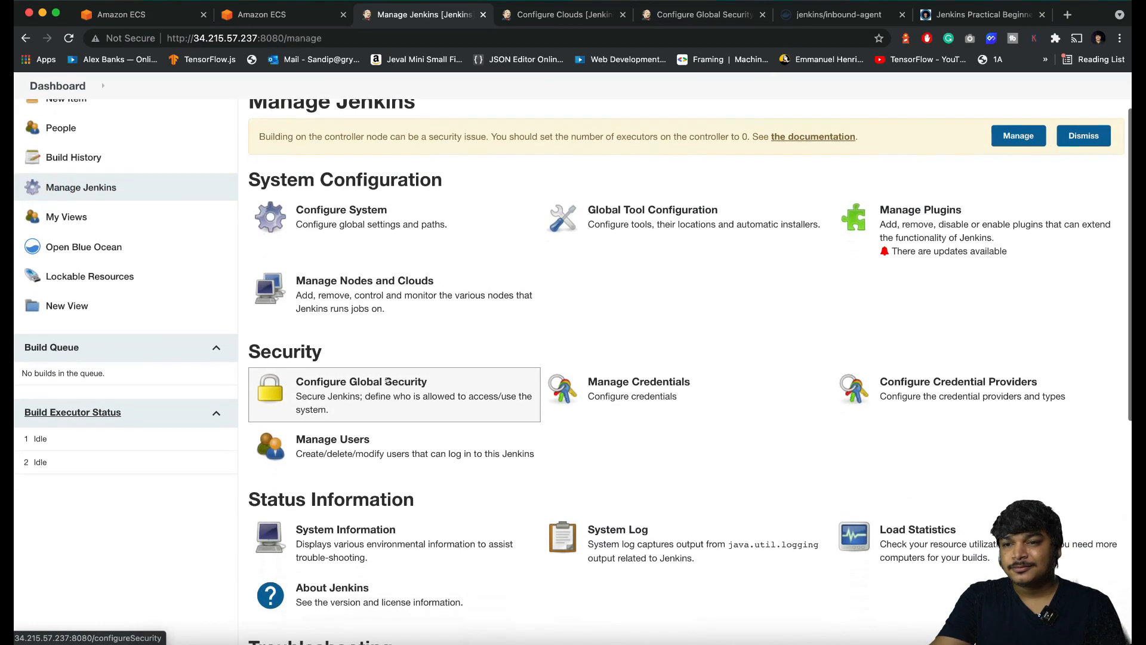
click(369, 298)
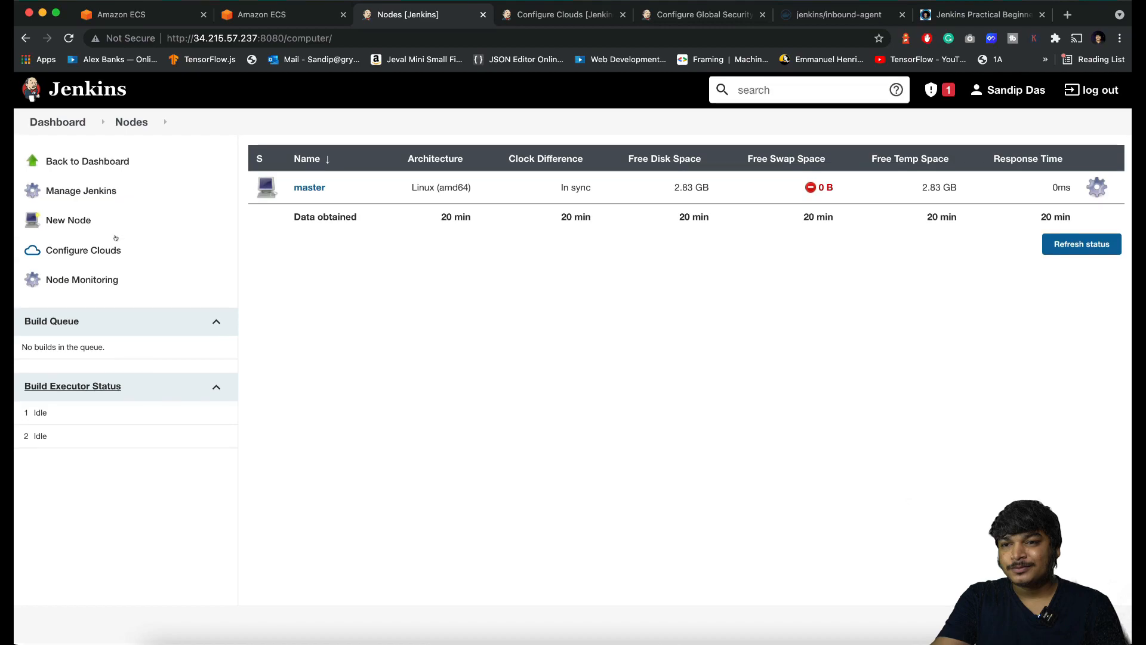
click(95, 255)
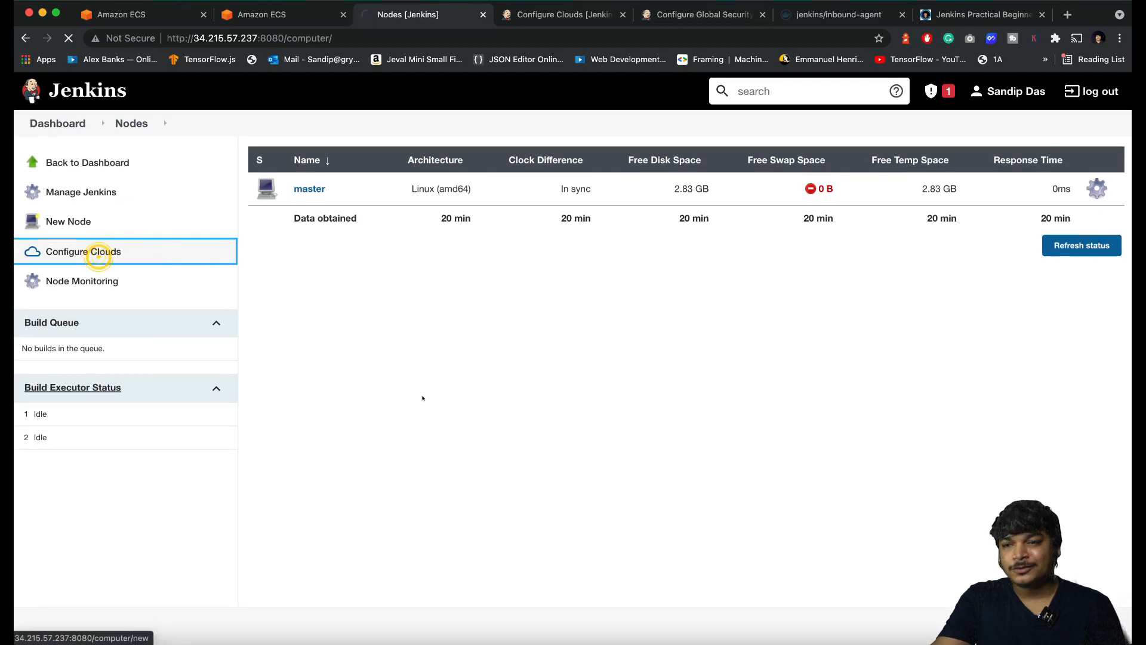
Step: Add another ECS agent template to the existing cloud and label it ecsEc2Bases
scroll(358, 232, down, 6)
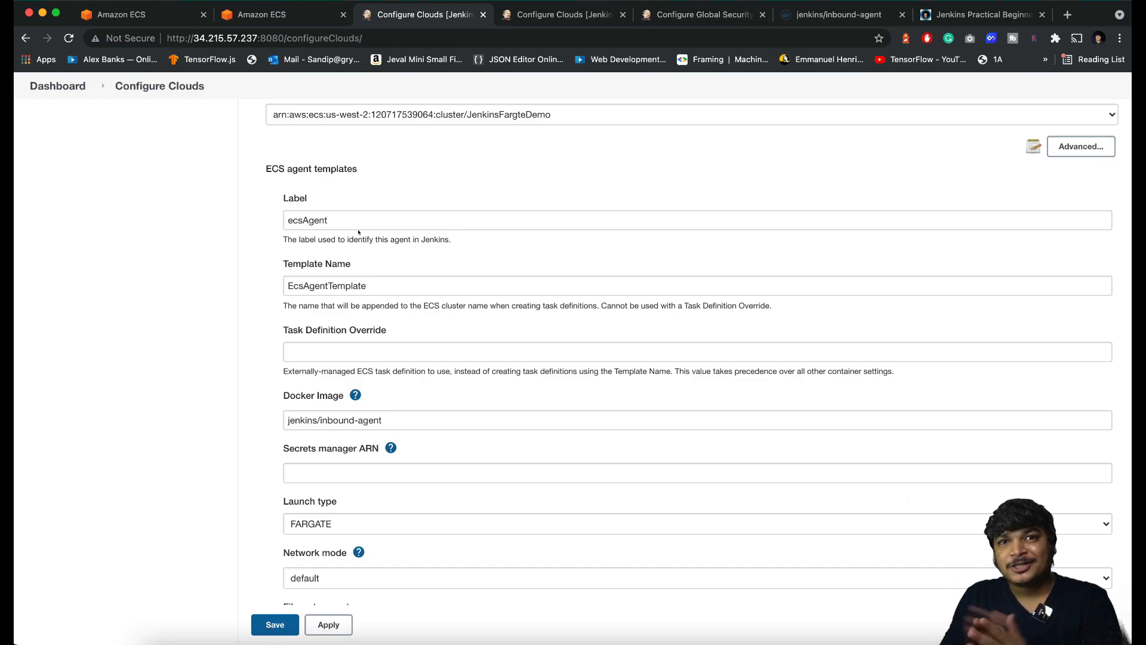
scroll(358, 231, down, 7)
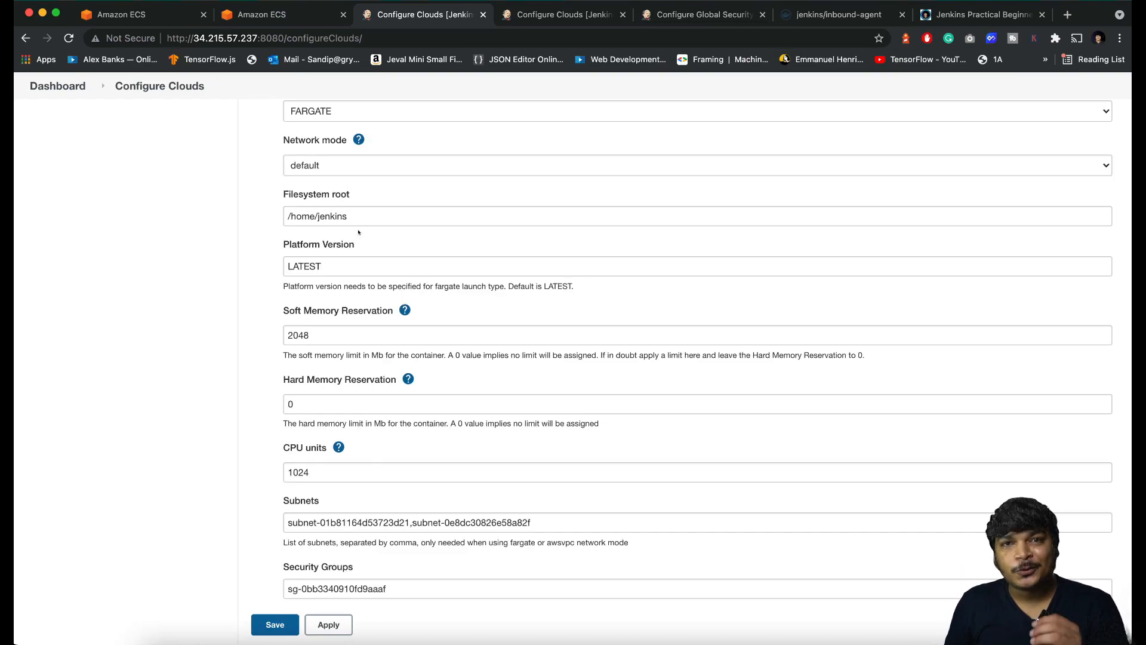
scroll(358, 232, down, 5)
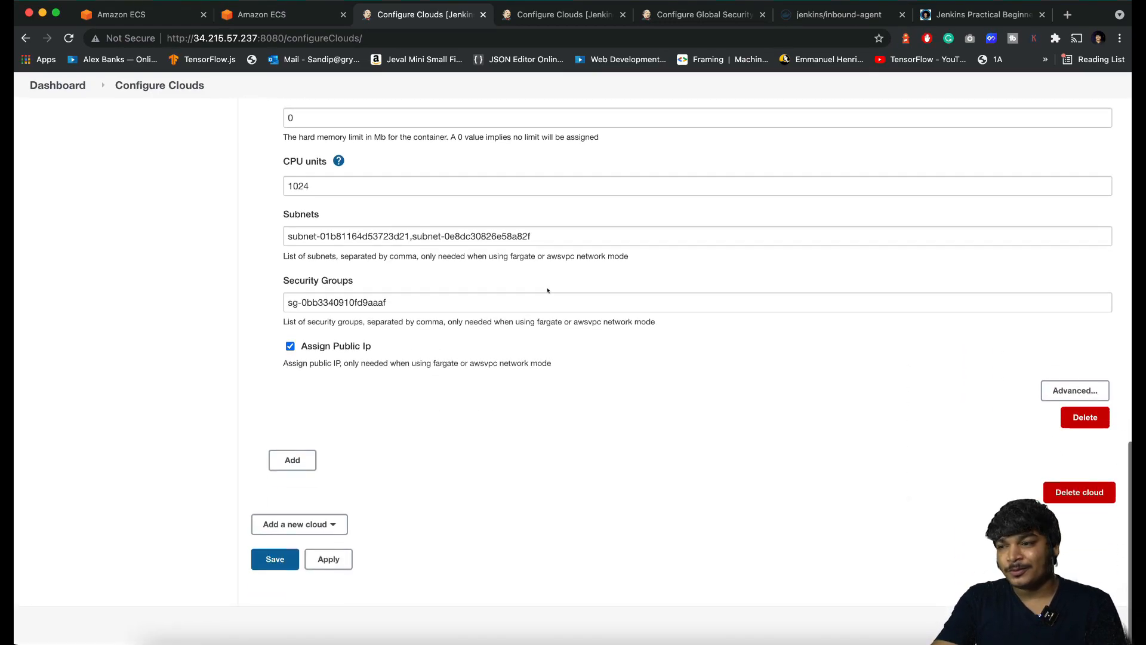
click(291, 461)
scroll(377, 441, down, 4)
scroll(378, 441, down, 1)
click(345, 205)
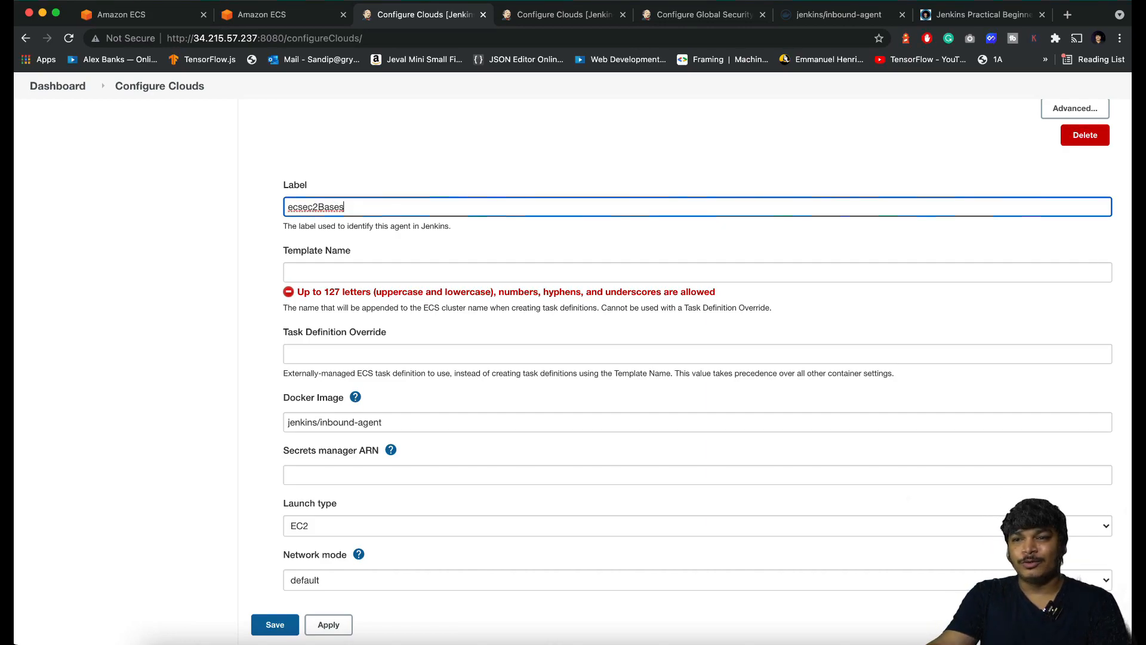
key(BackSpace)
text(E)
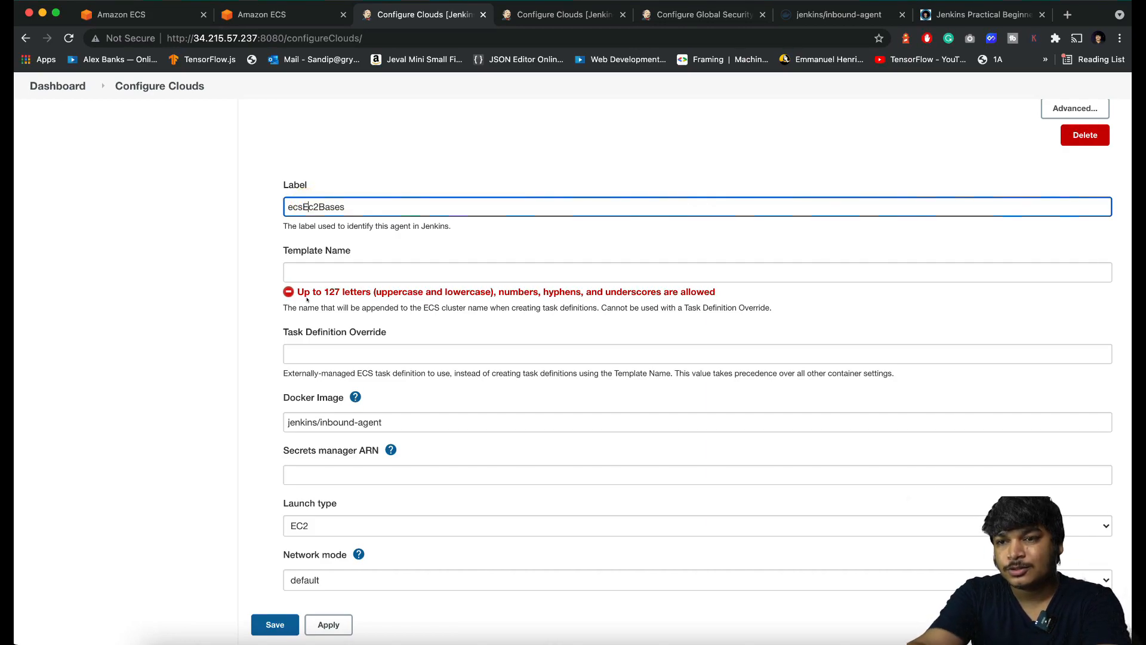
click(371, 204)
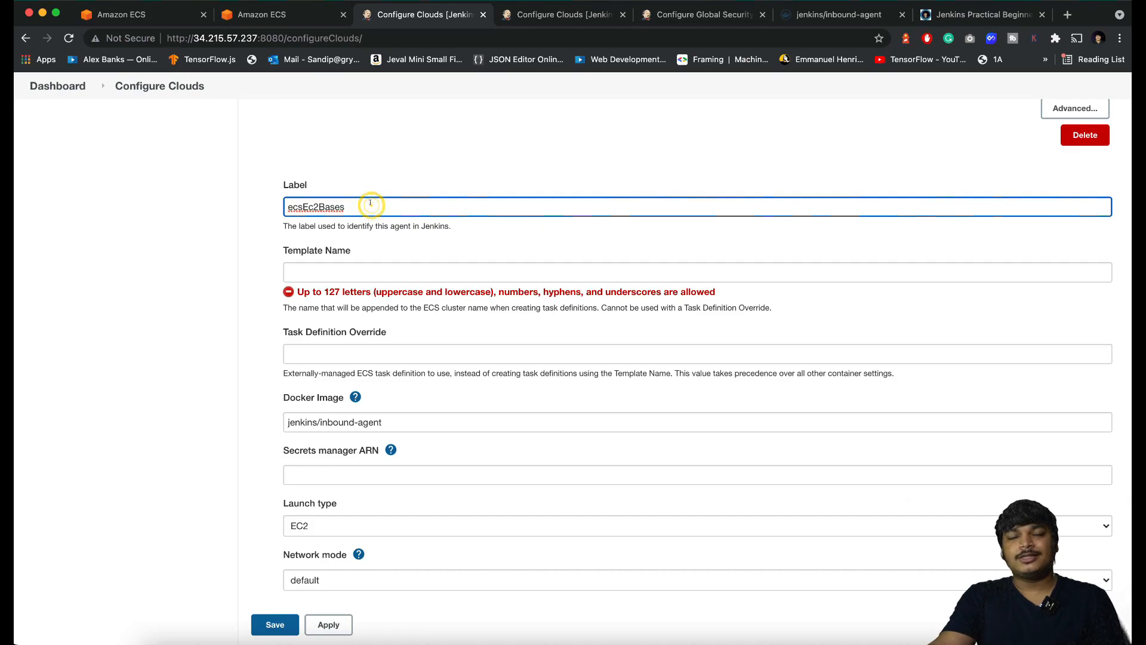
Step: Name the new agent template ecsEc2BasesTemplate, reusing its label text
click(353, 270)
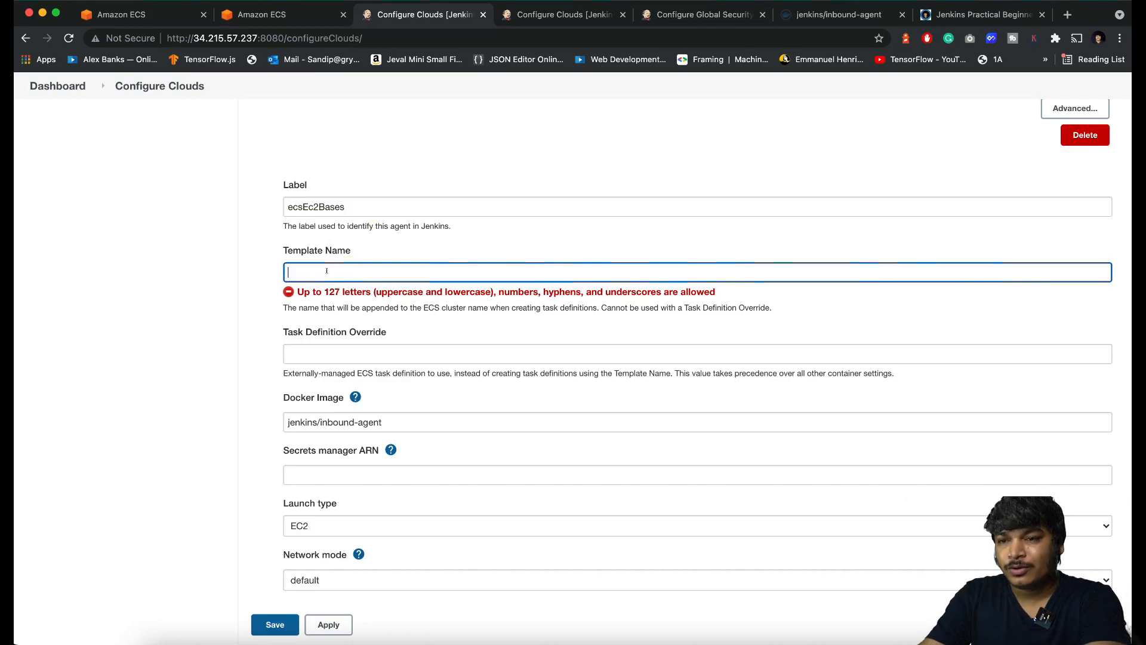
double_click(329, 205)
key(ctrl+c)
click(332, 270)
key(ctrl+v)
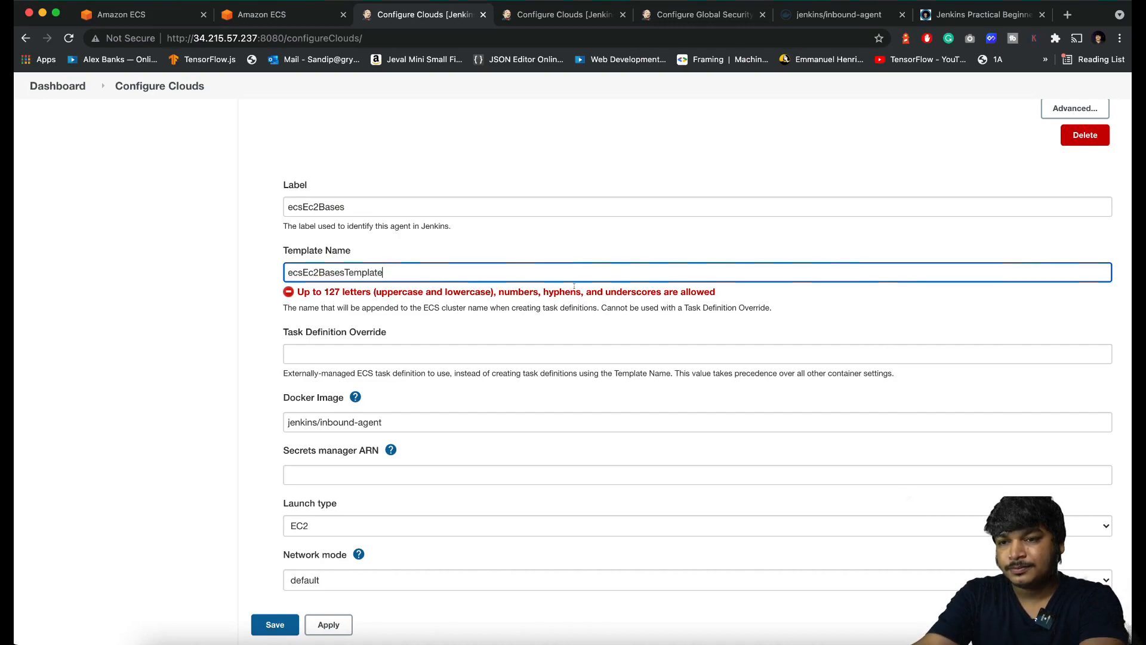
text(Template)
Step: Review the new template's memory settings and check the available CPU and memory of JenkinsEc2Cluster's container instance in Amazon ECS
scroll(361, 346, down, 8)
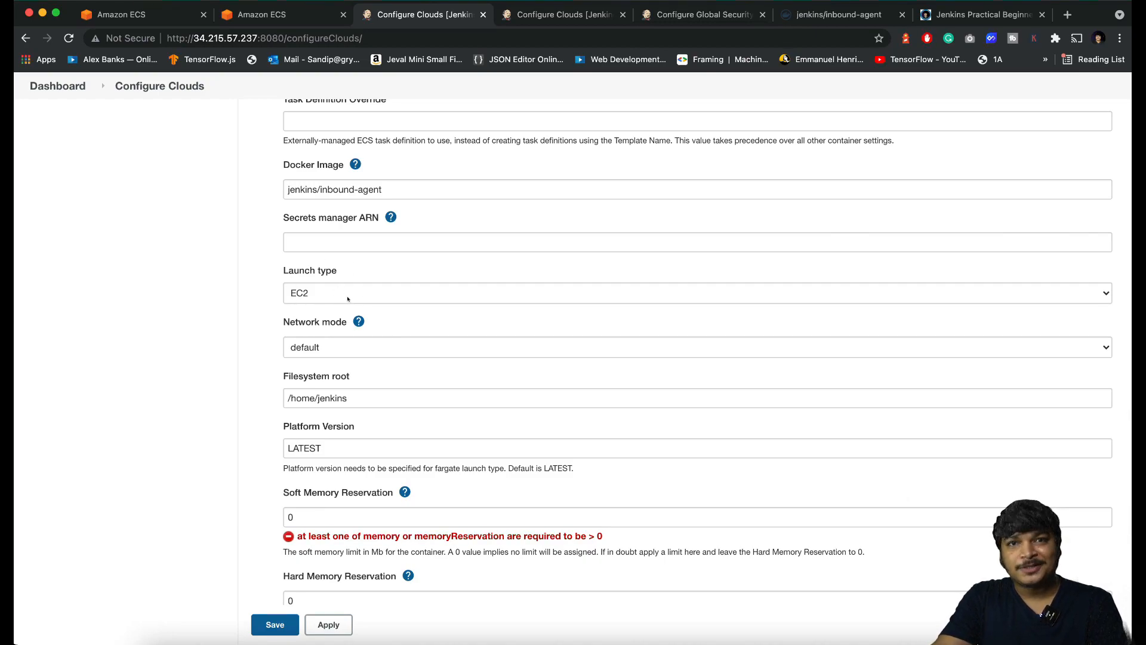
scroll(348, 299, down, 4)
scroll(415, 401, down, 2)
double_click(346, 346)
click(338, 345)
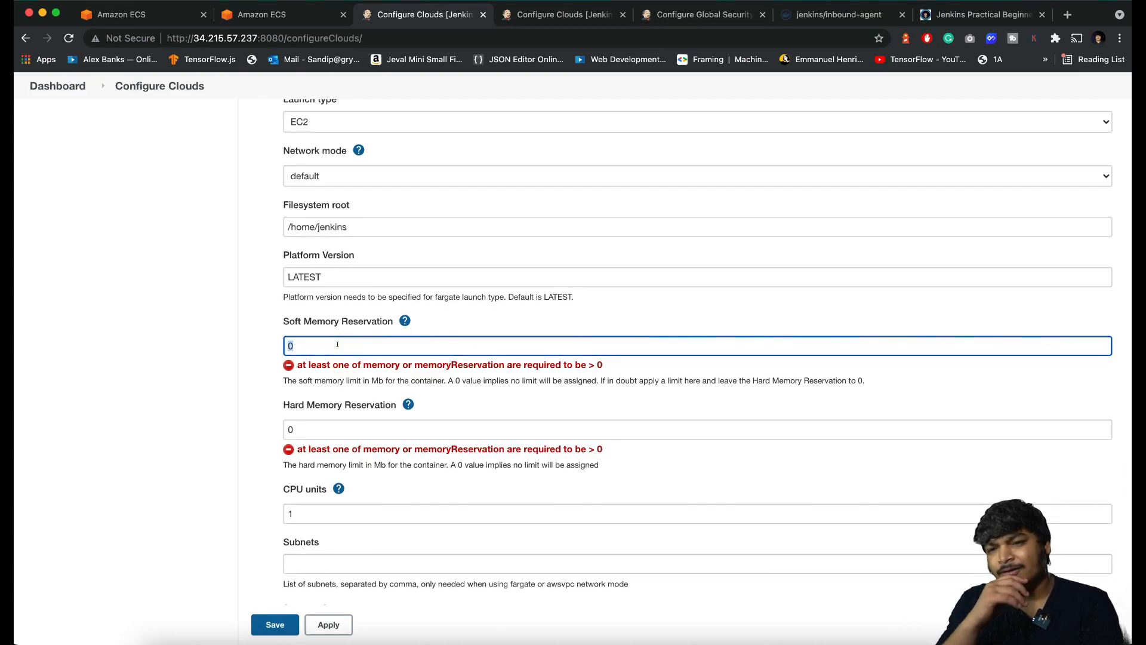
click(263, 17)
click(316, 388)
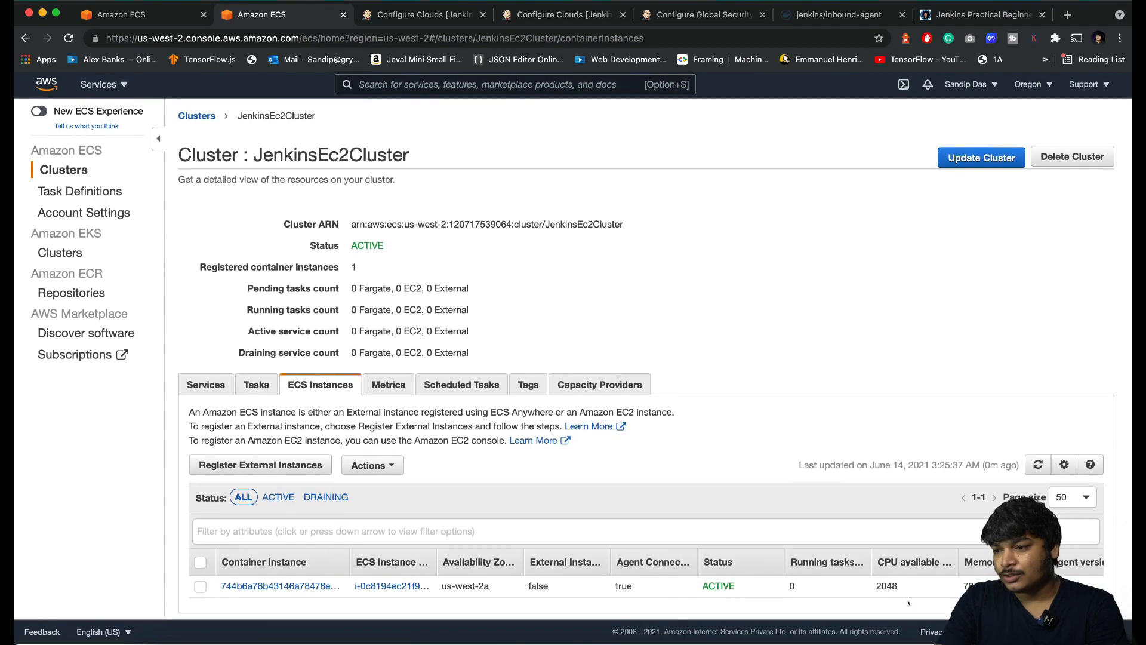
scroll(955, 579, right, 2)
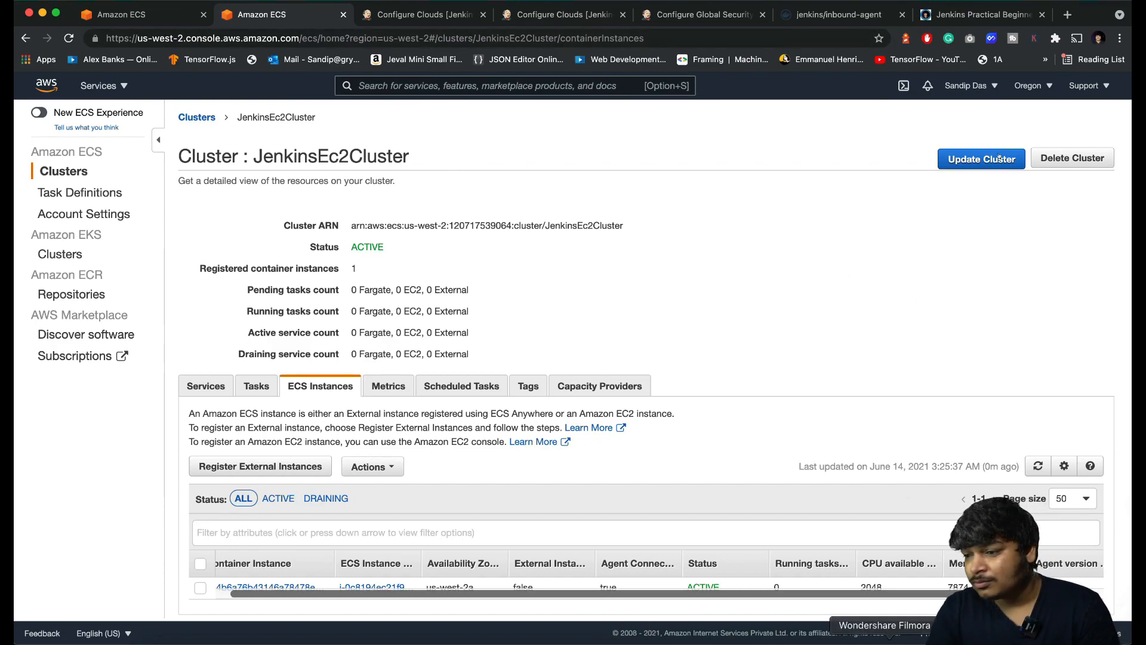
Step: Return to the Jenkins cloud configuration and set the new template's soft memory reservation to 2048
click(421, 13)
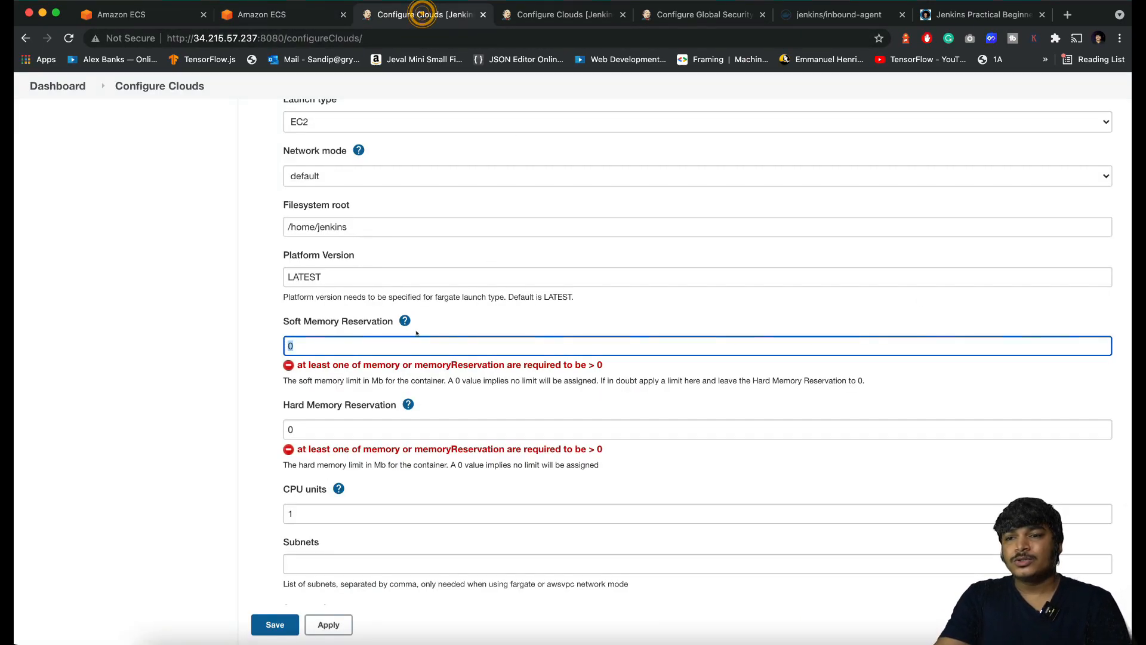
key(BackSpace)
text(29)
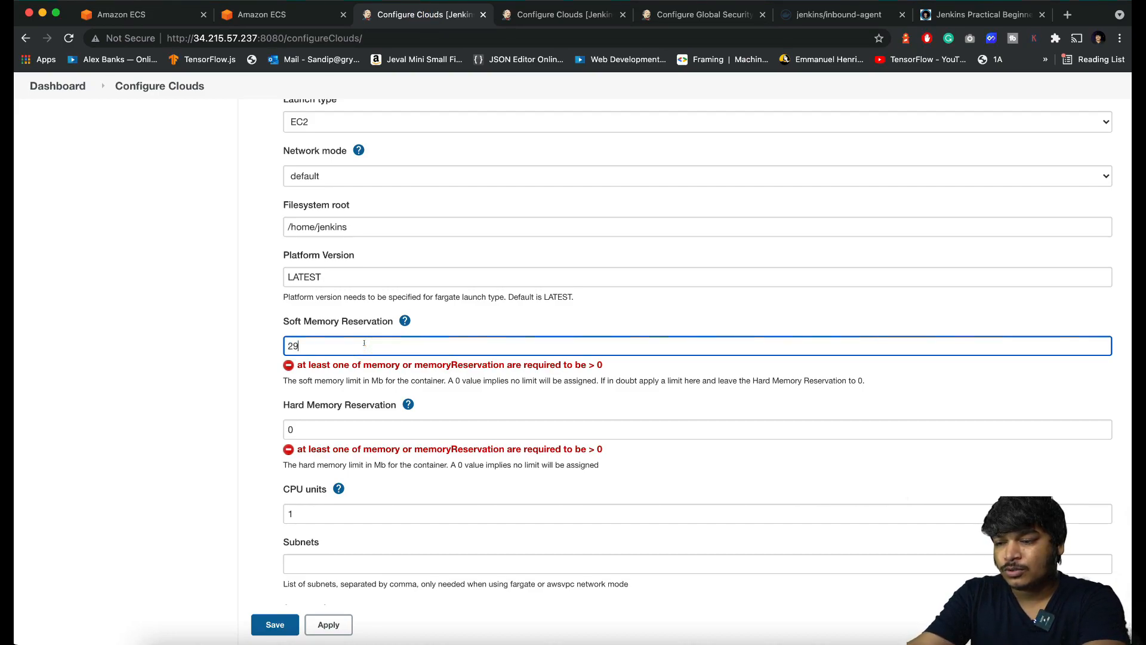
Step: Try a hard memory reservation of 1024 for the new template, and reset it to 0
click(353, 427)
double_click(338, 412)
text(10)
click(461, 457)
scroll(439, 460, down, 2)
click(411, 397)
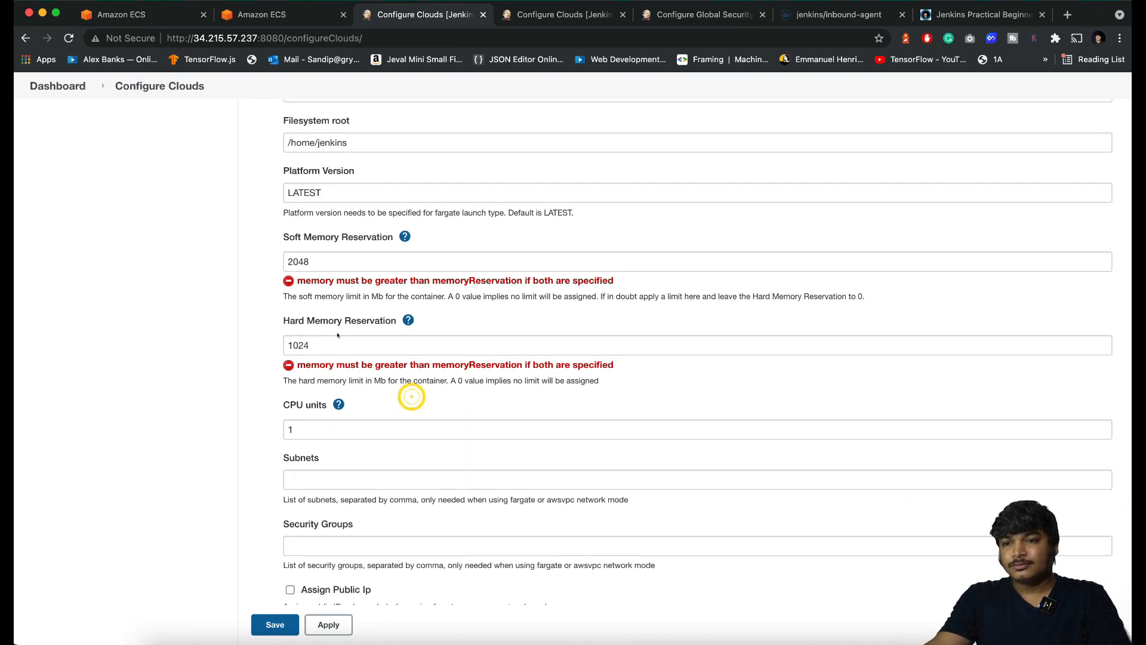
double_click(337, 338)
text(0)
click(384, 391)
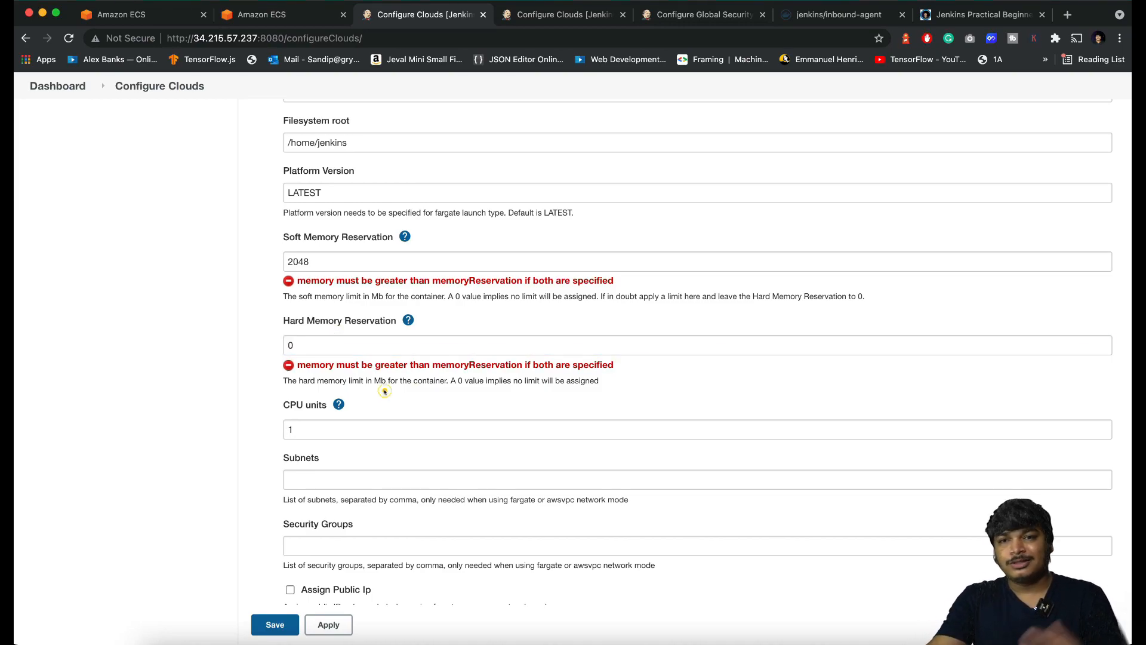
Step: Set the new agent template's CPU units to 1024
scroll(389, 388, down, 2)
click(424, 324)
scroll(406, 323, down, 1)
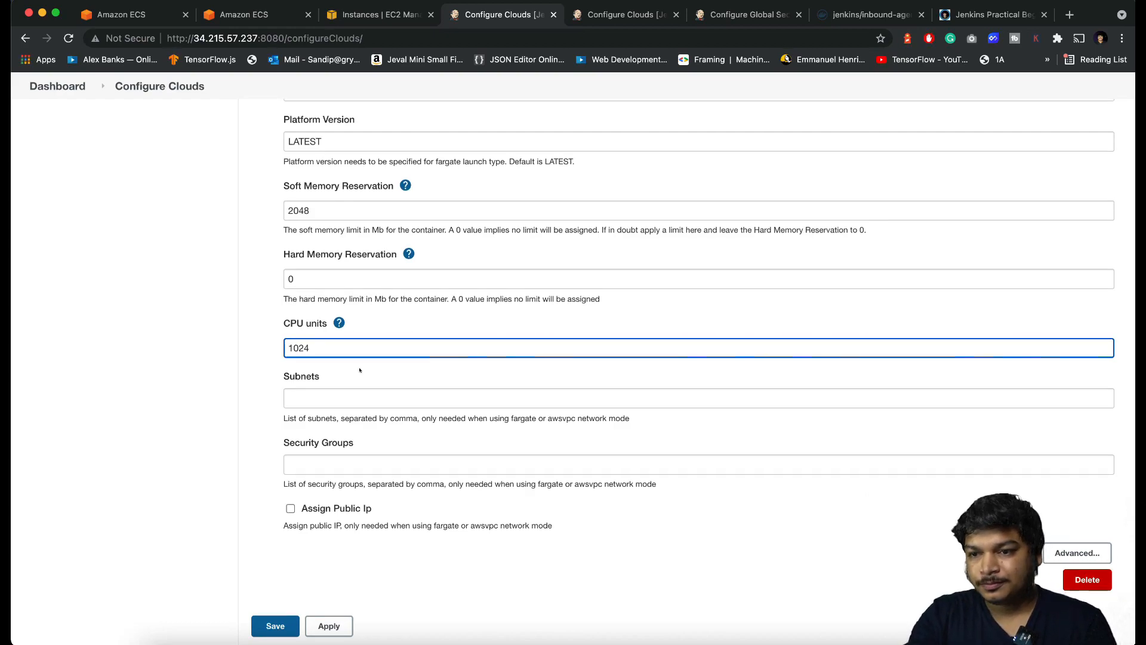
Step: Review the new template's subnets, security groups and public IP settings against the network modes that need them
scroll(357, 326, down, 1)
click(361, 325)
scroll(334, 326, down, 1)
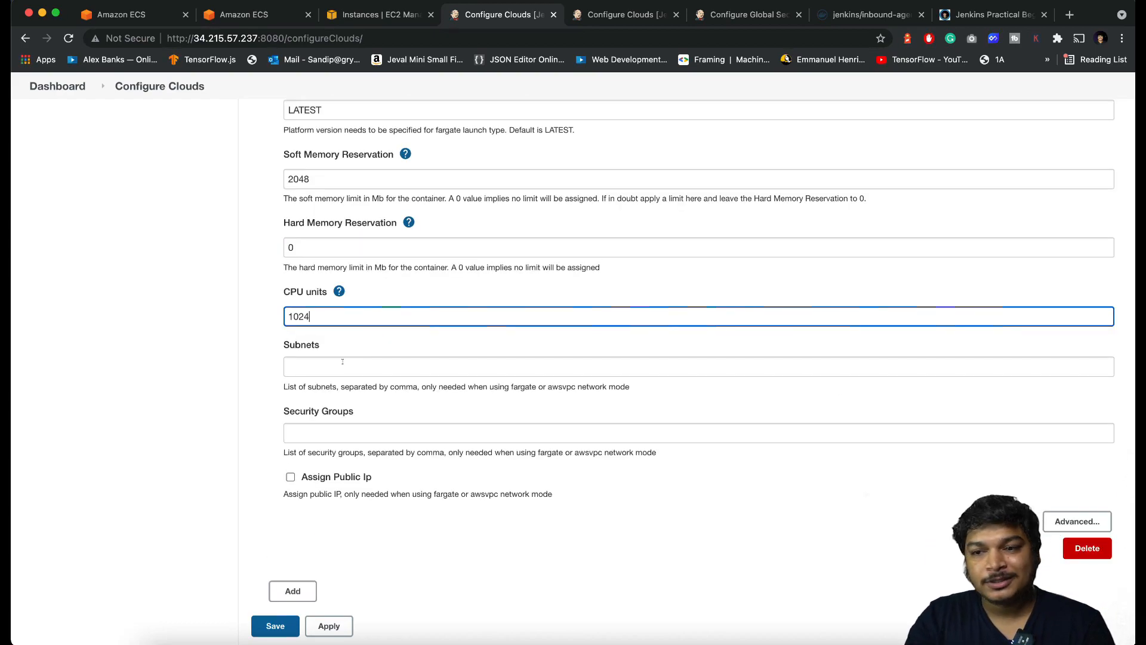
click(342, 365)
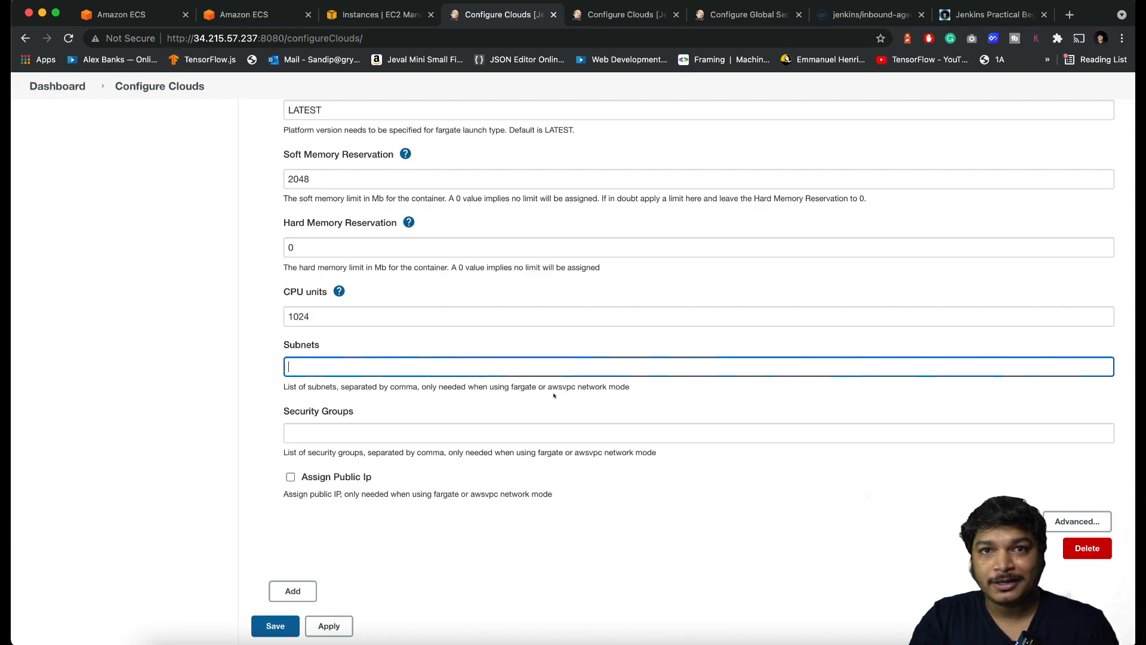
scroll(554, 396, down, 1)
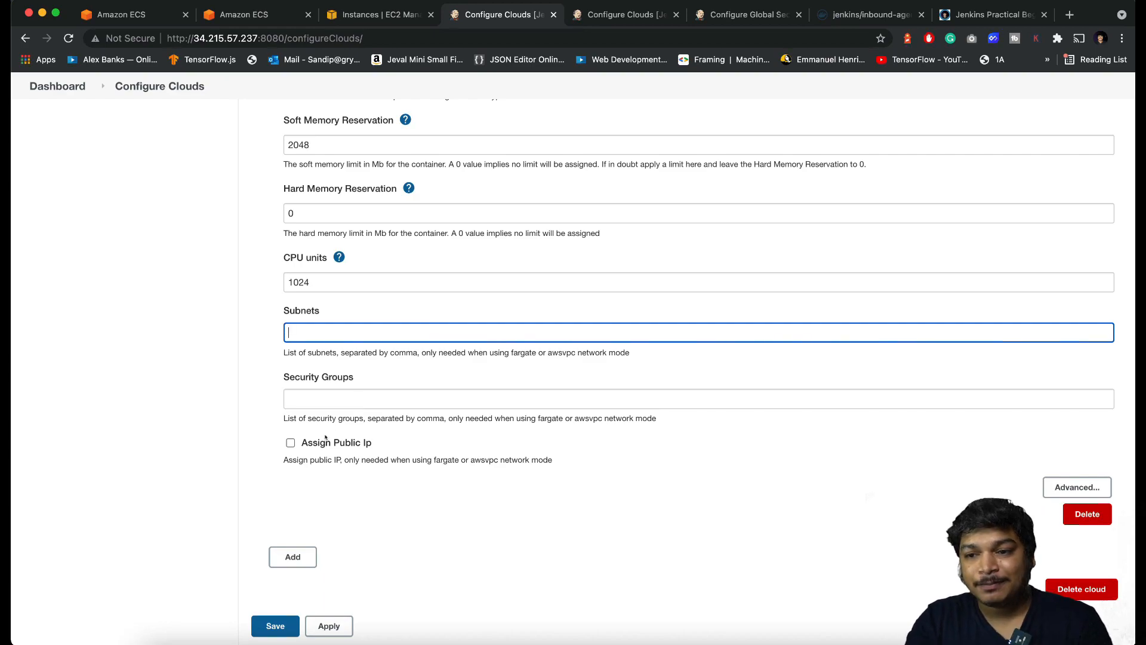
scroll(371, 452, down, 2)
Step: Expand the EC2-based cloud's advanced settings and examine the tunnel connection's address and port, alternative Jenkins URL and timeouts
scroll(361, 472, up, 15)
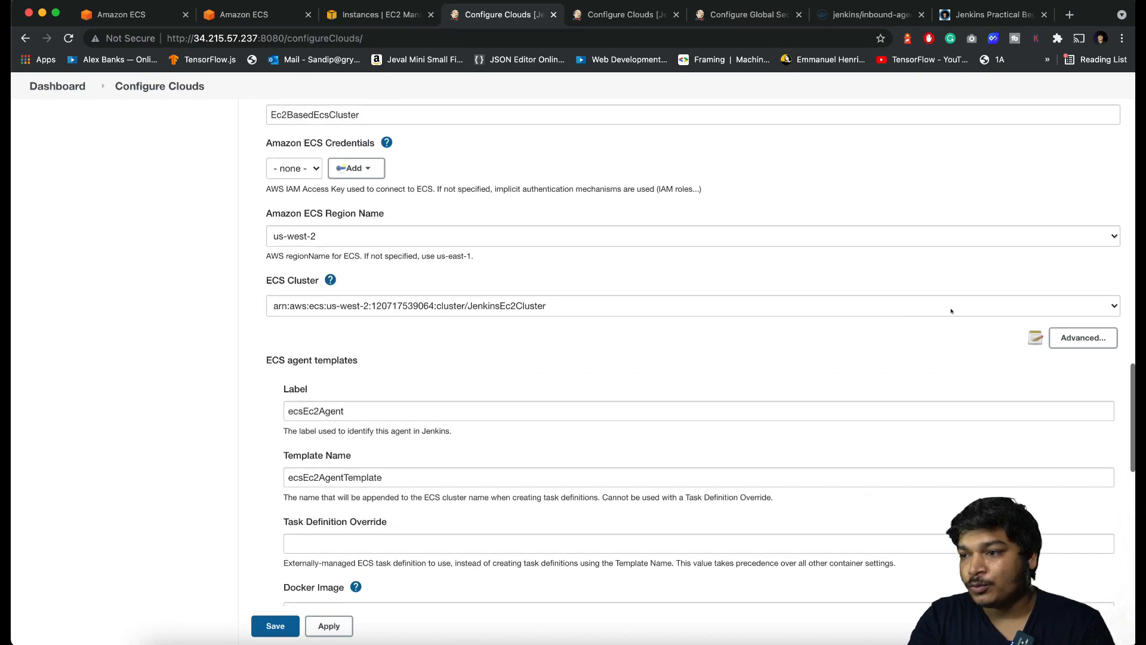
click(1081, 338)
scroll(356, 402, down, 5)
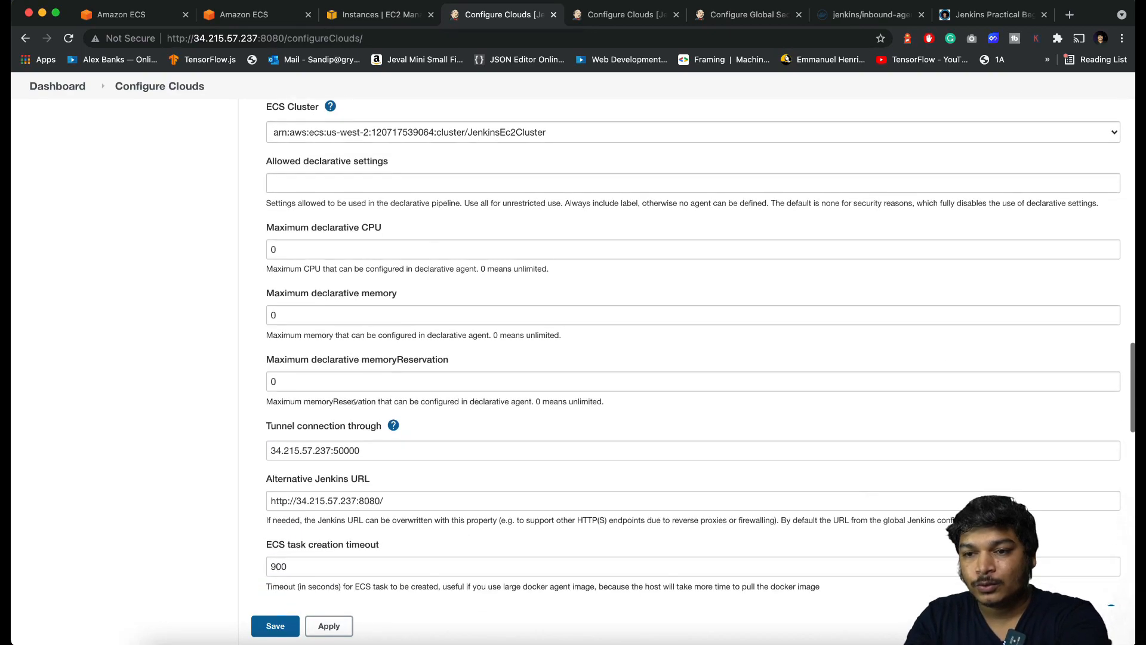
drag(267, 349, 382, 349)
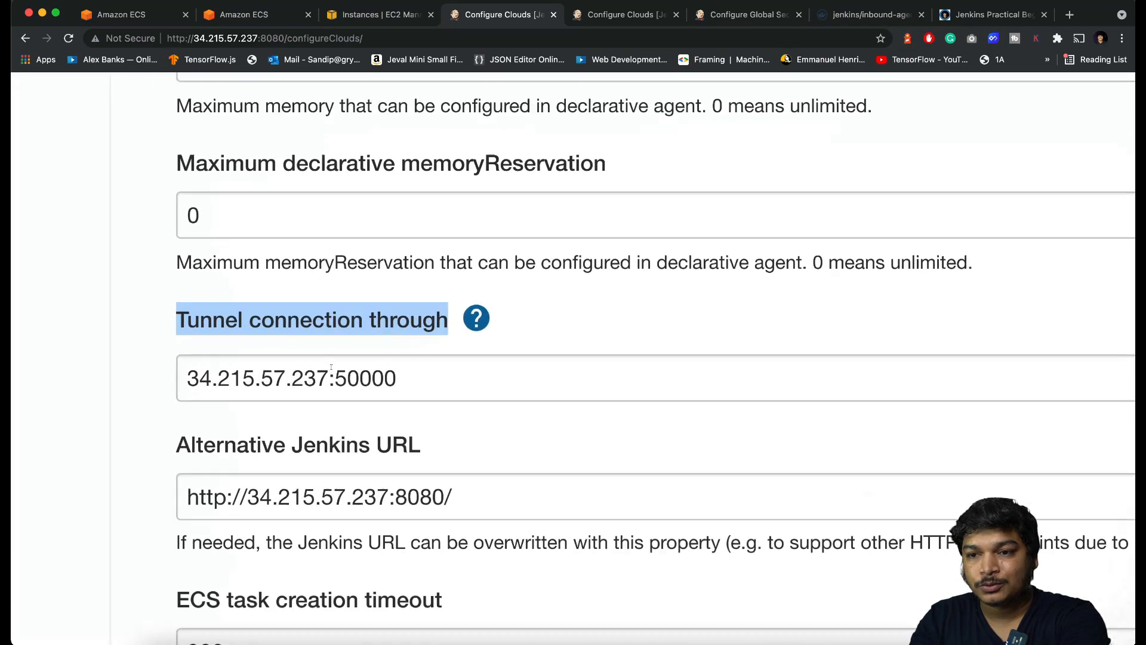
scroll(331, 368, up, 2)
drag(326, 377, 158, 378)
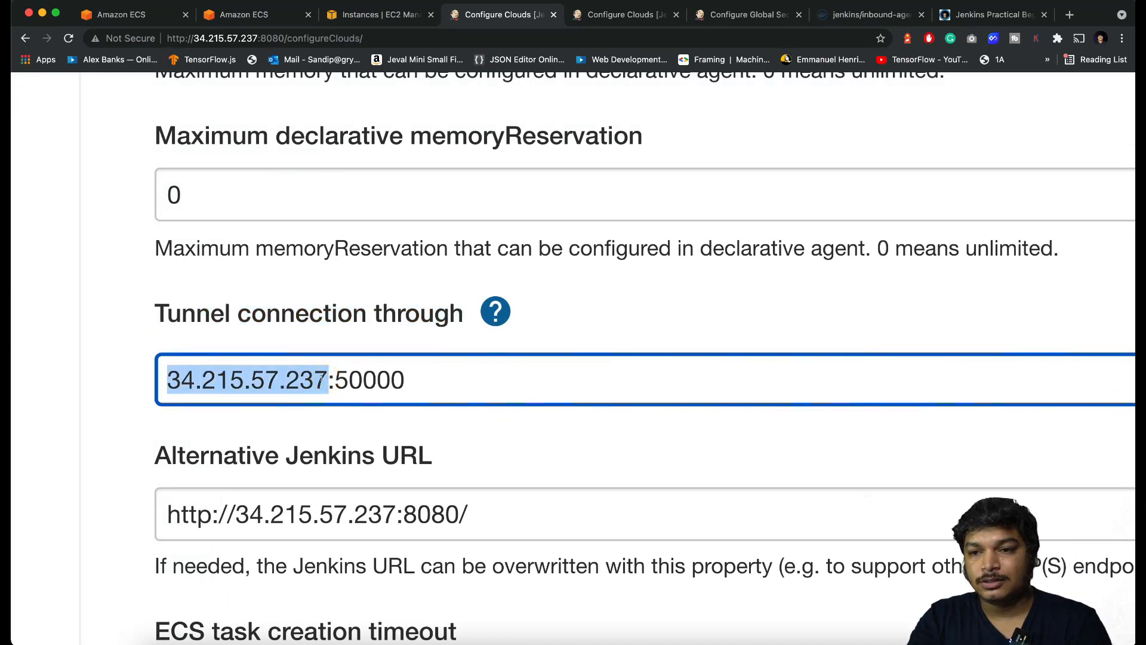
scroll(368, 384, down, 1)
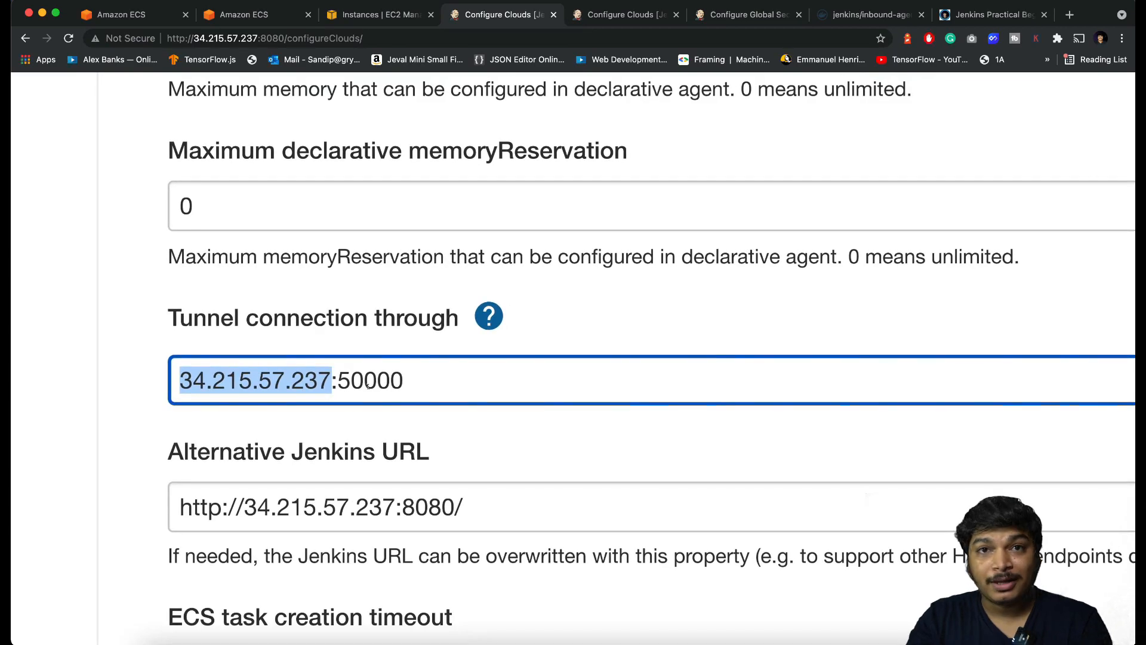
drag(334, 382, 489, 379)
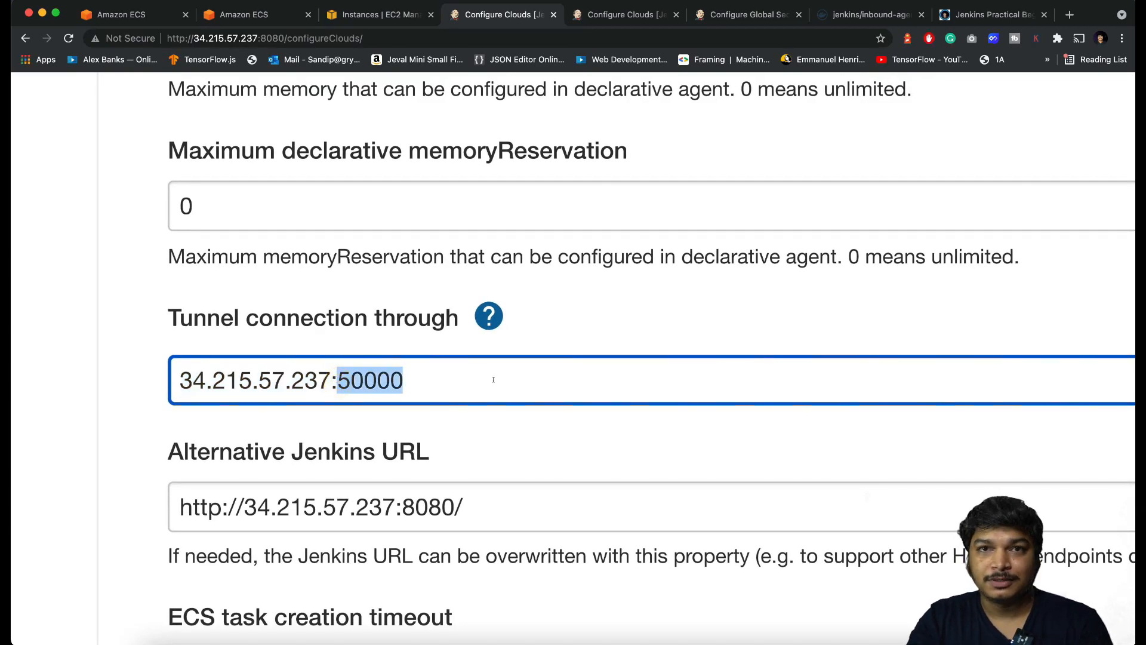
scroll(494, 380, down, 2)
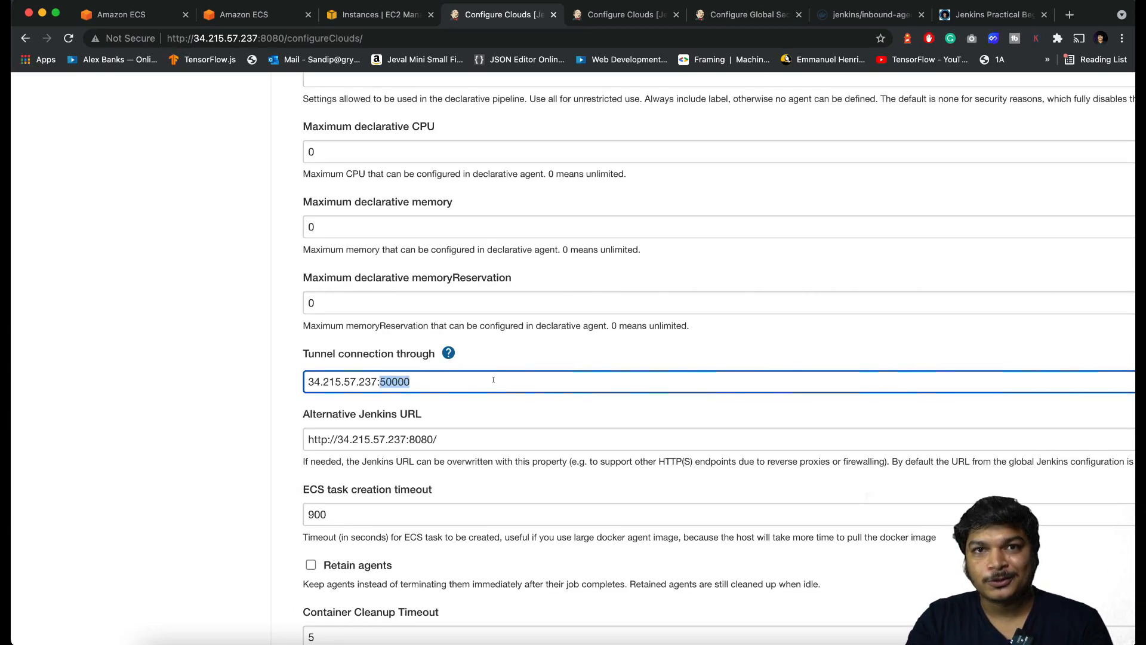
scroll(493, 380, down, 5)
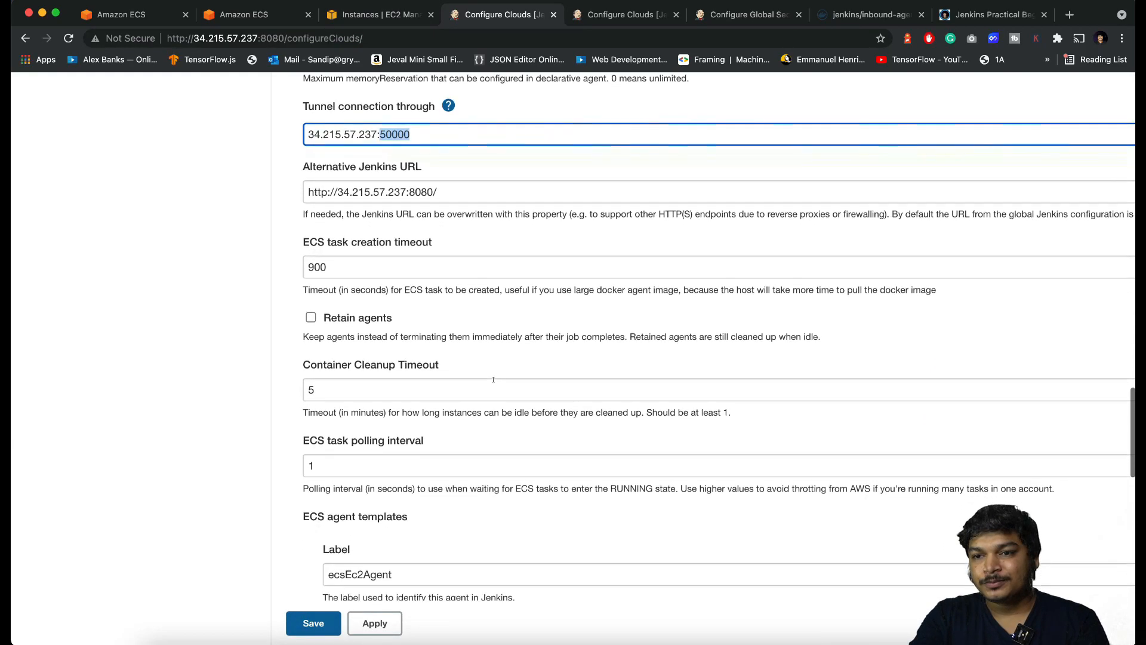
scroll(494, 380, up, 2)
scroll(493, 379, down, 3)
scroll(493, 380, up, 10)
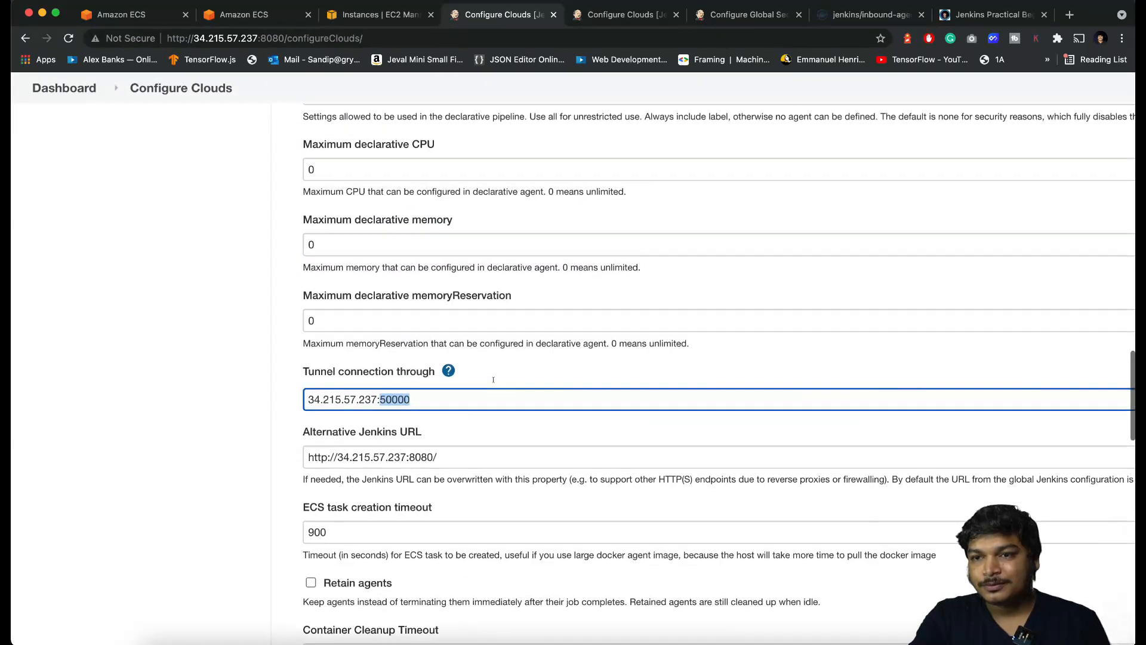
scroll(493, 380, down, 10)
Step: Copy the agent template's label ecsEc2Agent and save the cloud configuration
double_click(371, 378)
key(super+c)
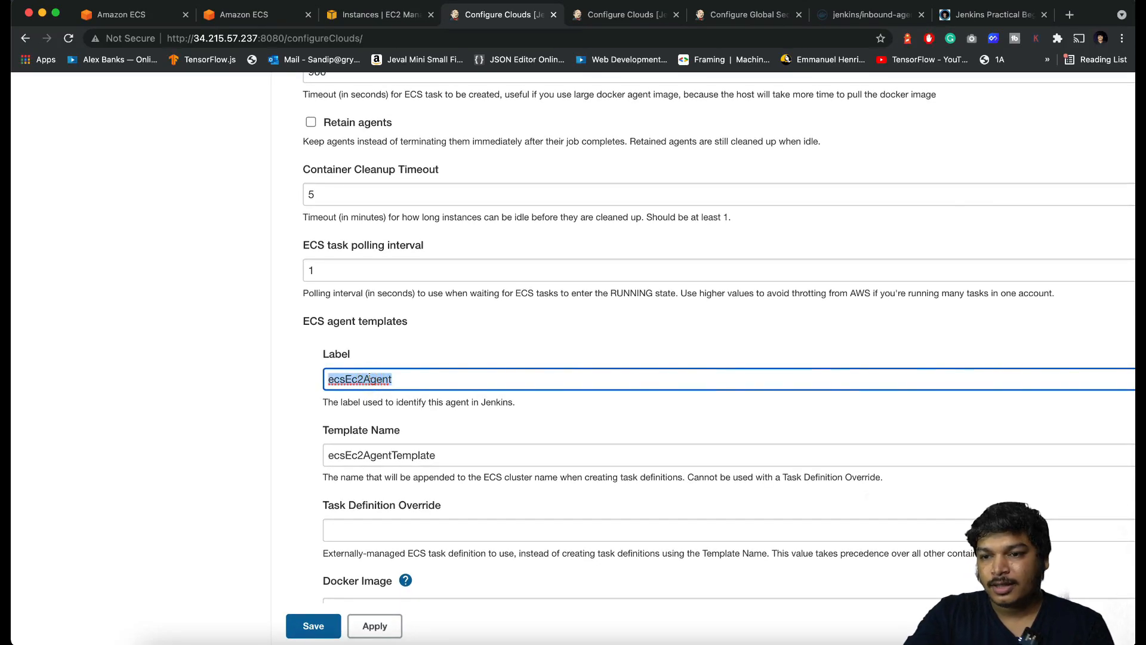
scroll(368, 378, down, 15)
click(300, 548)
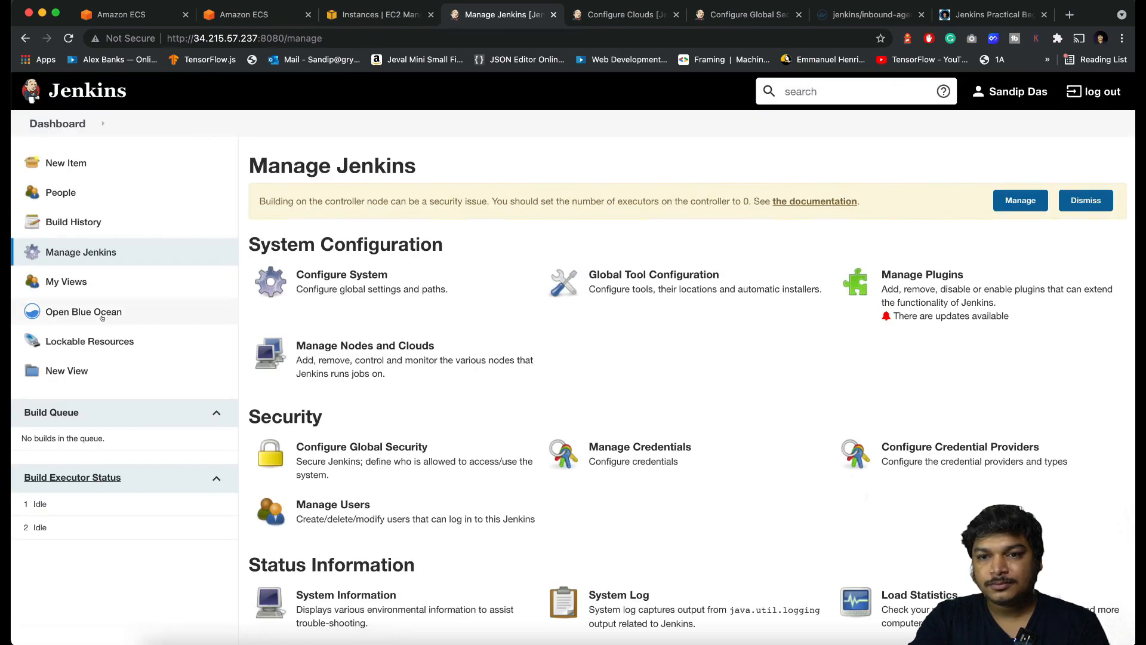
Step: Set the agent label in ecsDemoPipeline's script to 'ecsEc2Agent' and save the pipeline
click(46, 126)
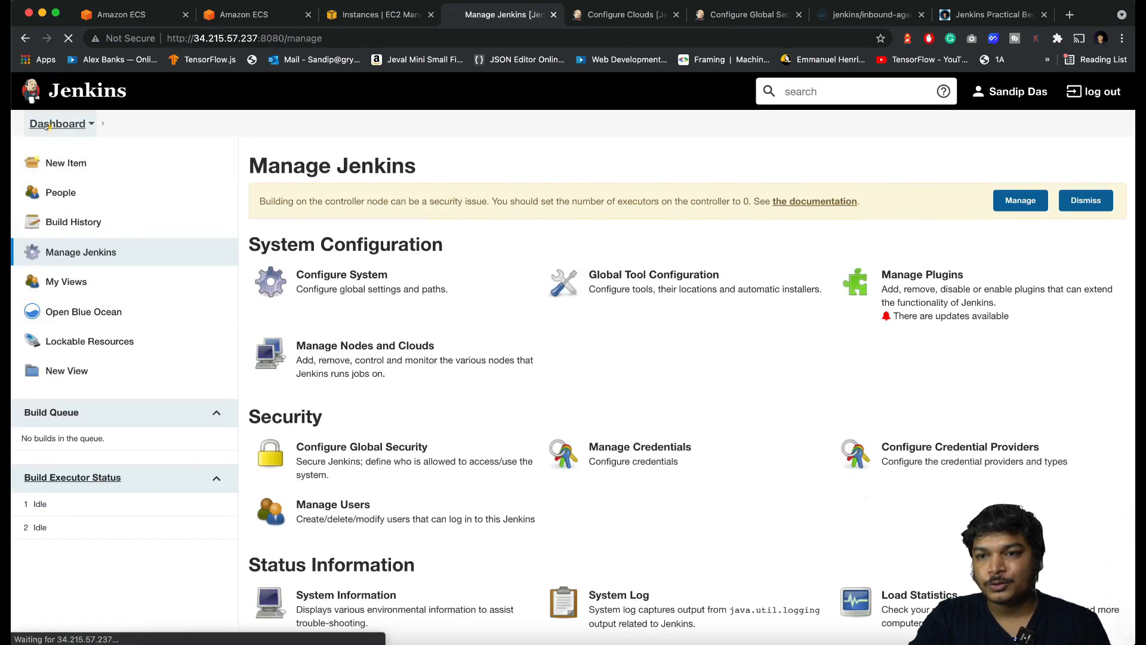
click(419, 229)
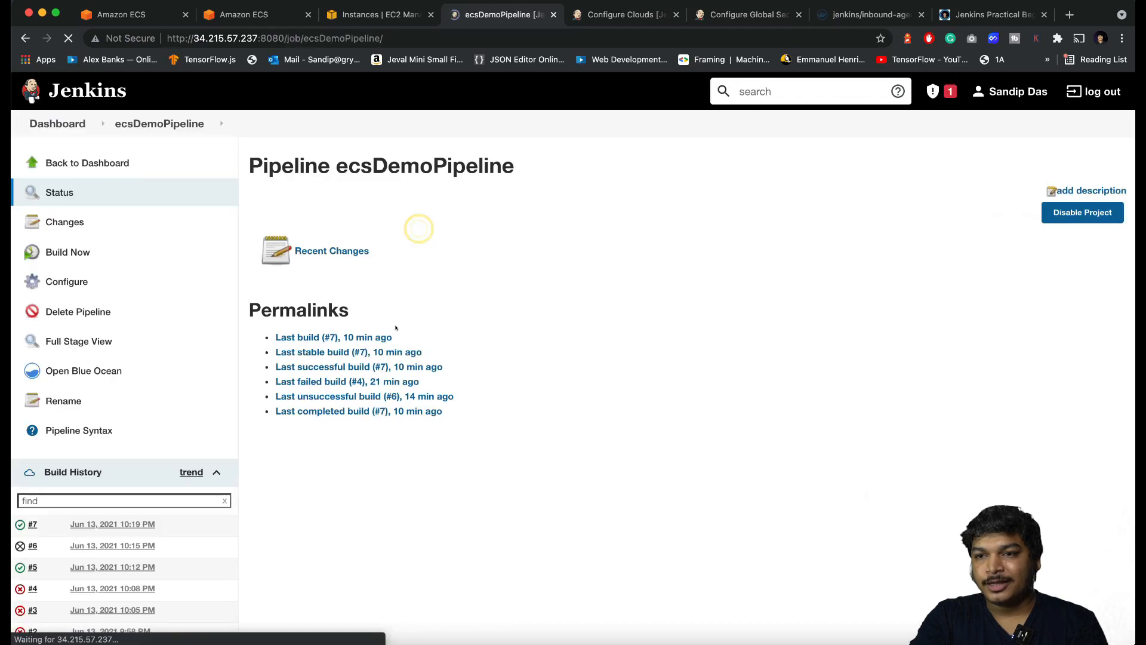
click(60, 275)
scroll(553, 394, down, 10)
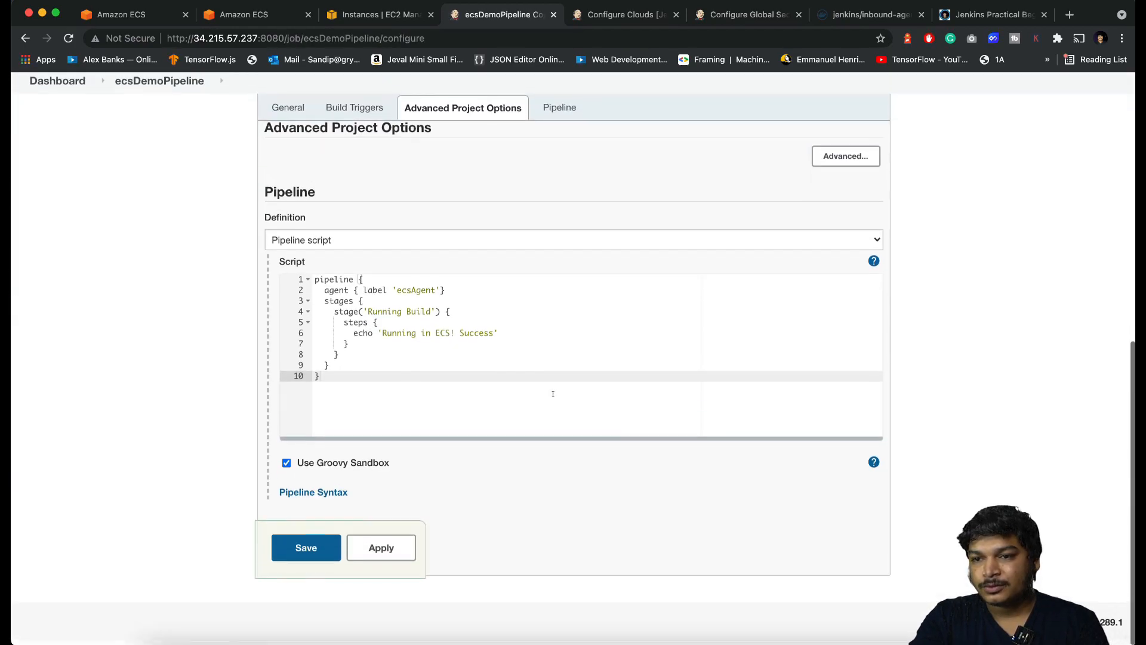
double_click(413, 294)
key(super+v)
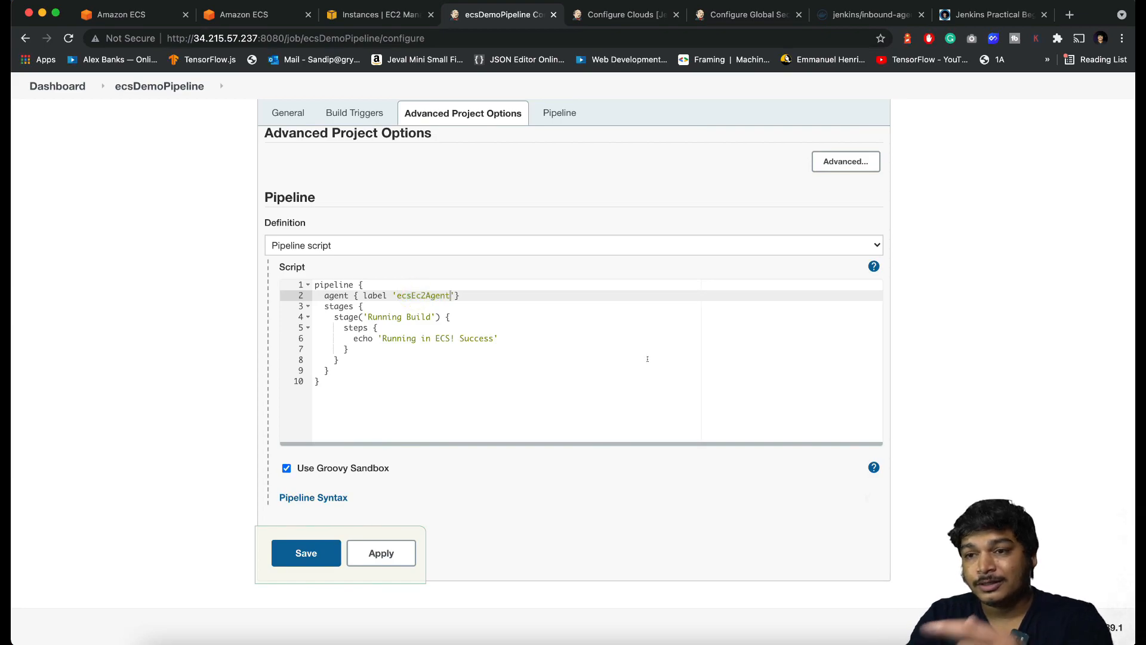
double_click(412, 295)
click(300, 550)
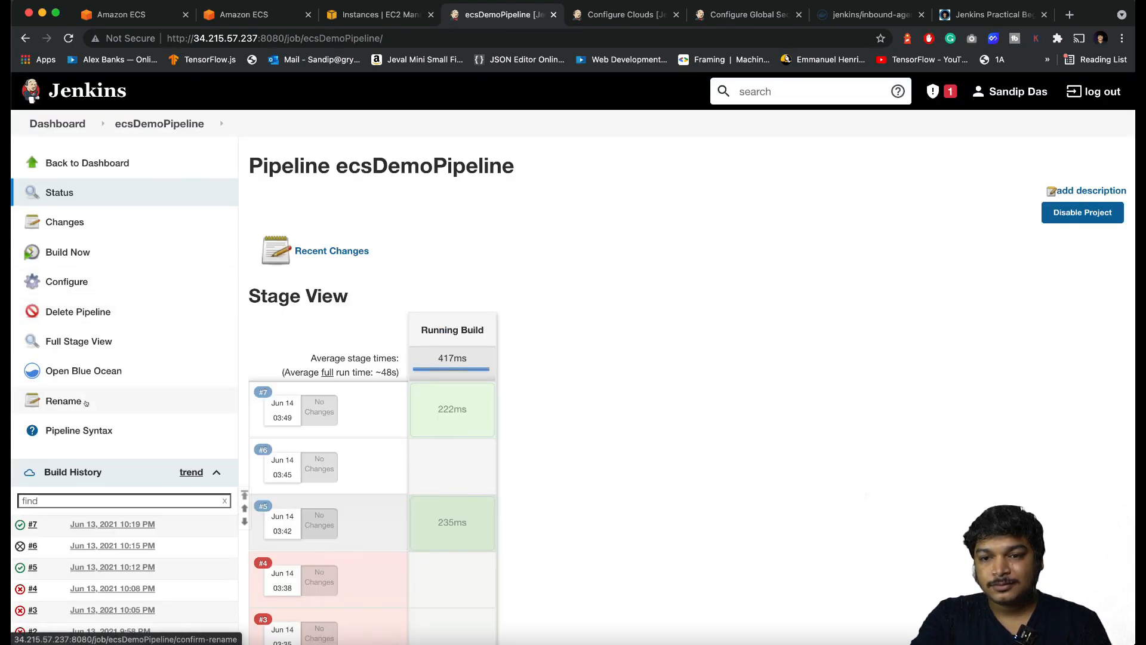
Step: Start a new build of ecsDemoPipeline and open that build's console output
click(64, 254)
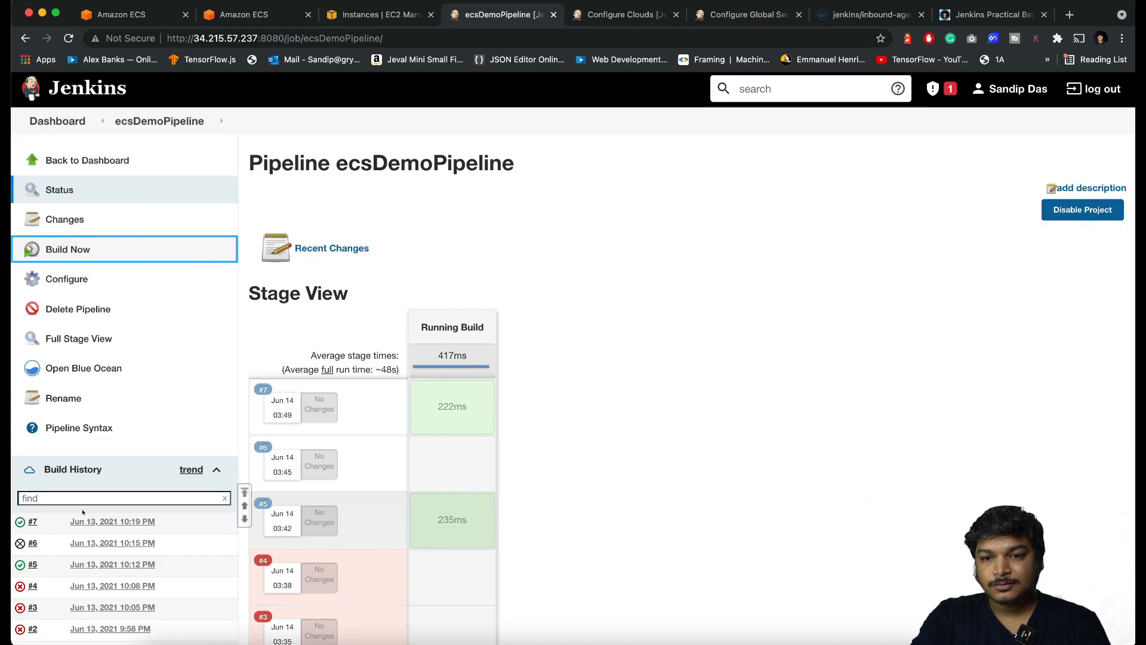
click(30, 521)
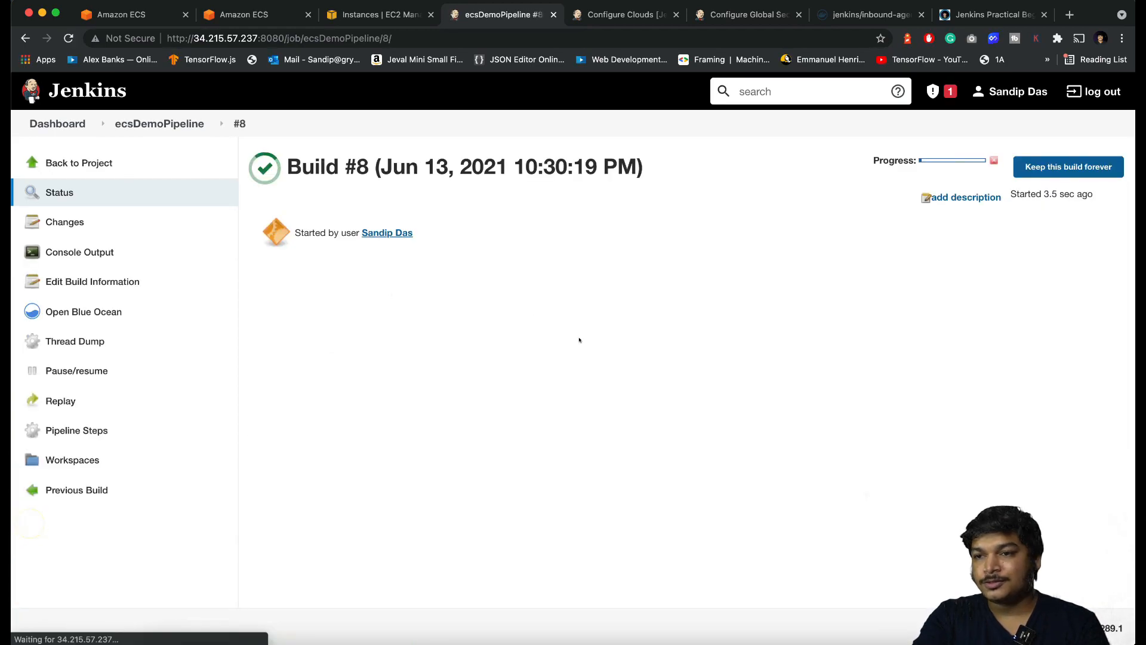
click(82, 253)
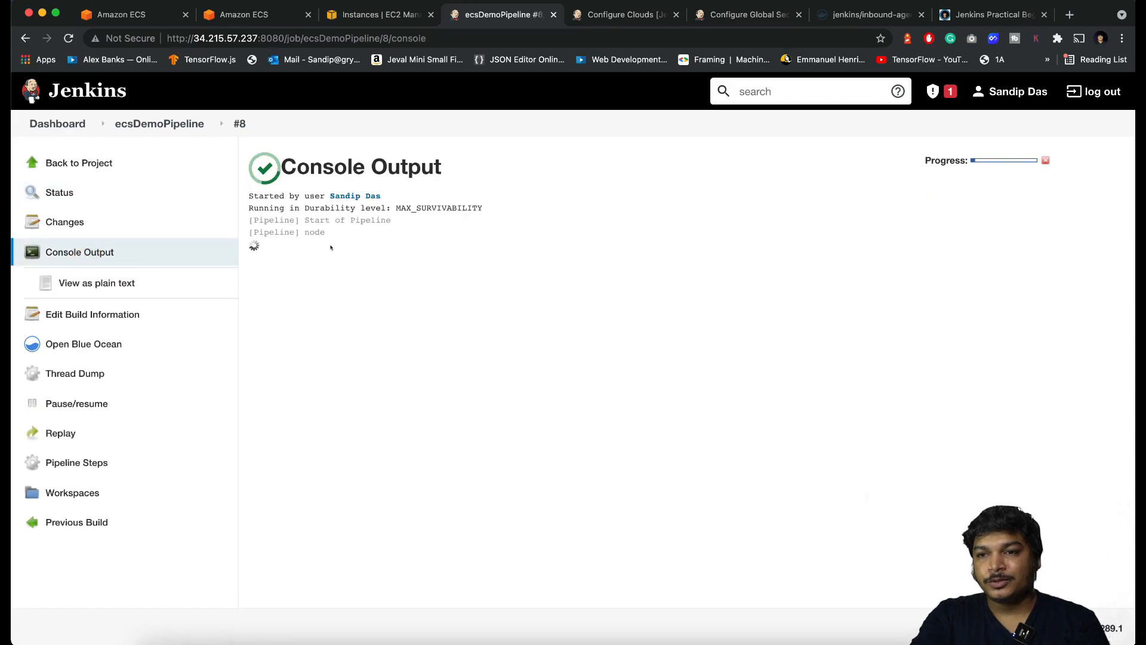
Step: Switch to the AWS console and refresh JenkinsEc2Cluster's task list in Amazon ECS to check the agent task's status
click(358, 15)
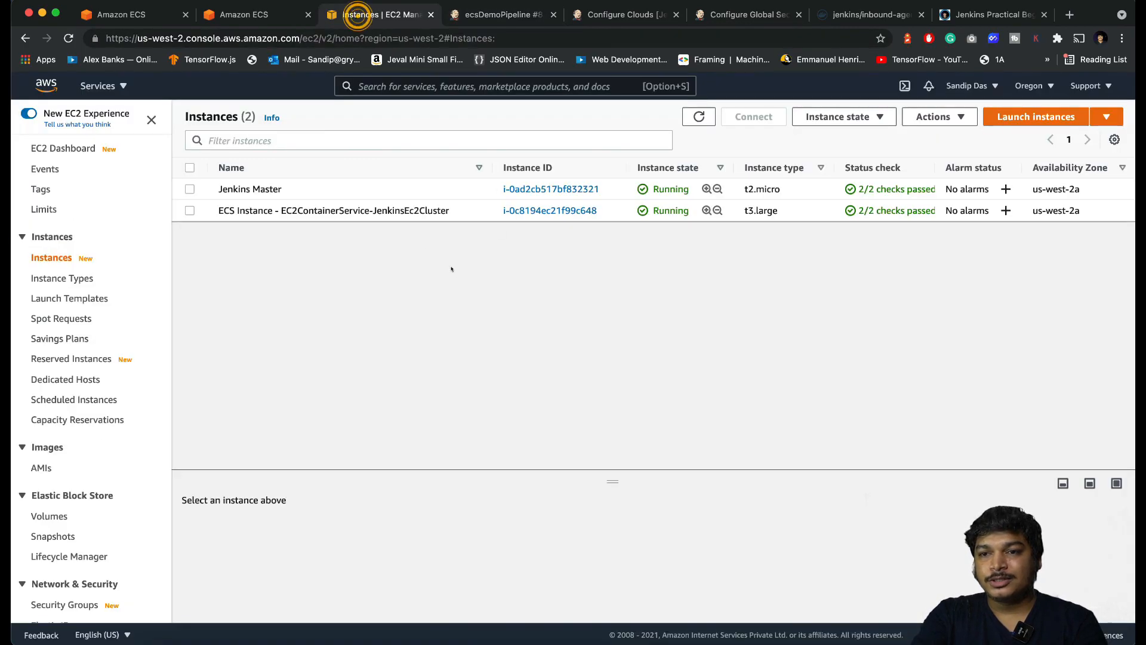
click(257, 14)
click(1058, 430)
click(1067, 425)
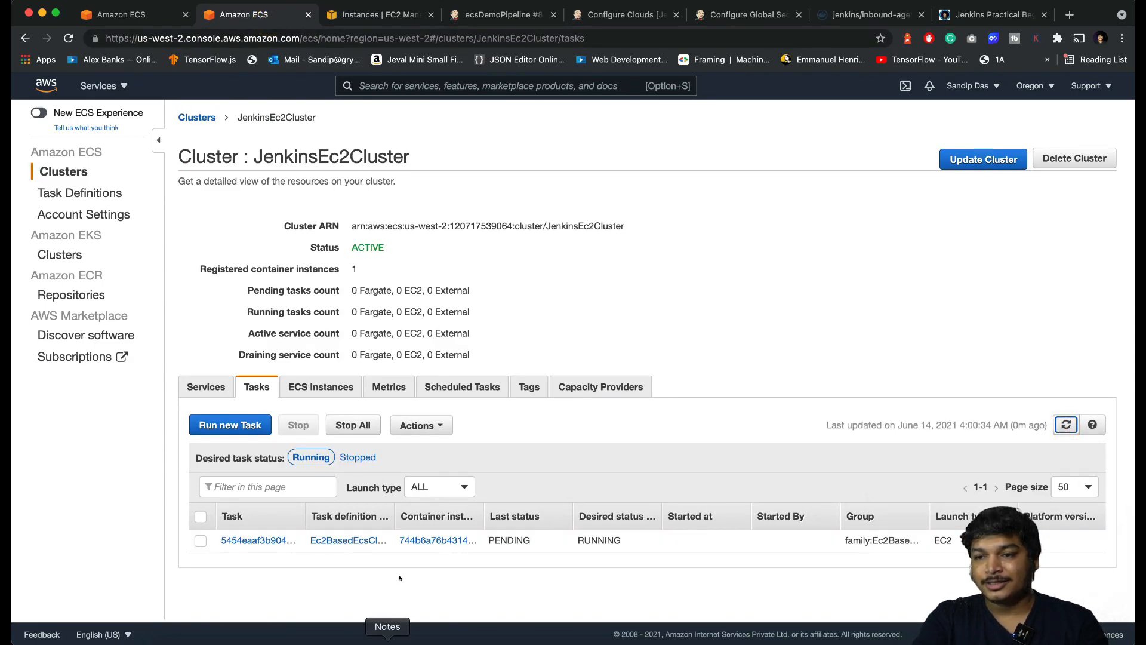
scroll(337, 507, up, 1)
scroll(337, 507, up, 8)
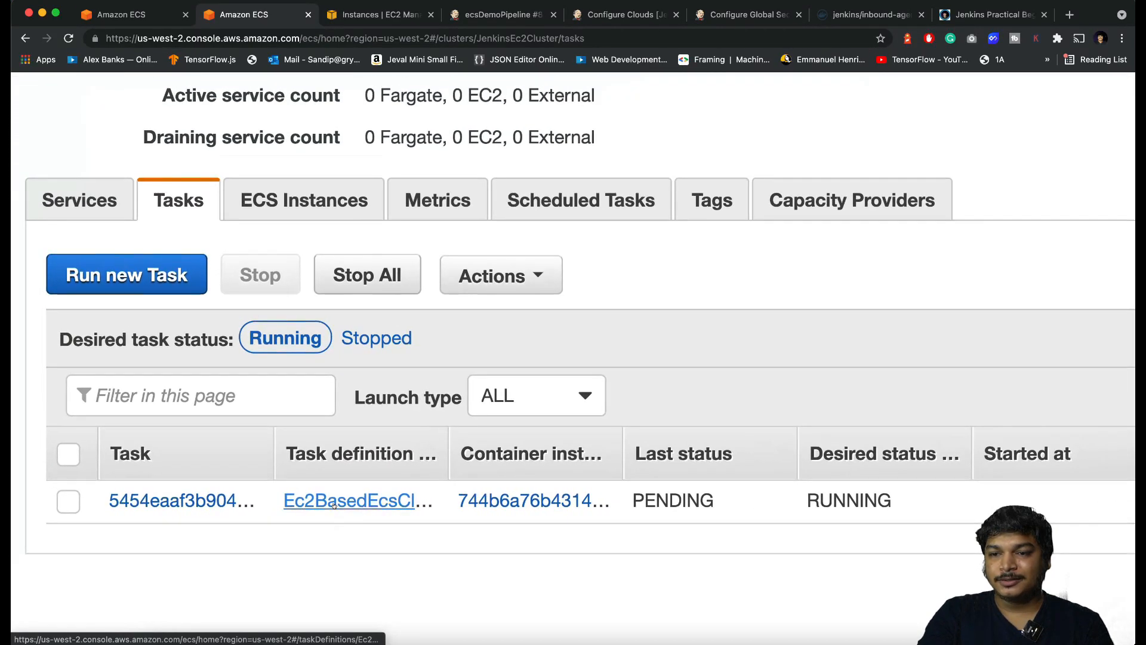
scroll(334, 506, down, 9)
click(1065, 424)
click(377, 15)
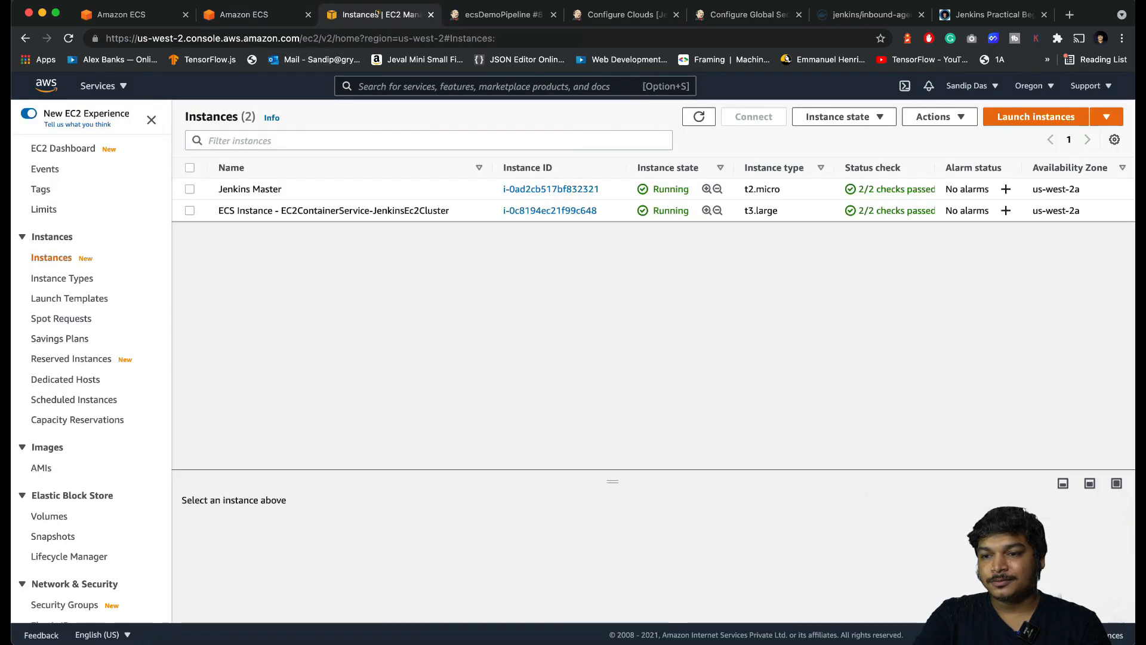
Step: Return to Jenkins and read the build's console output through to the final result
click(526, 13)
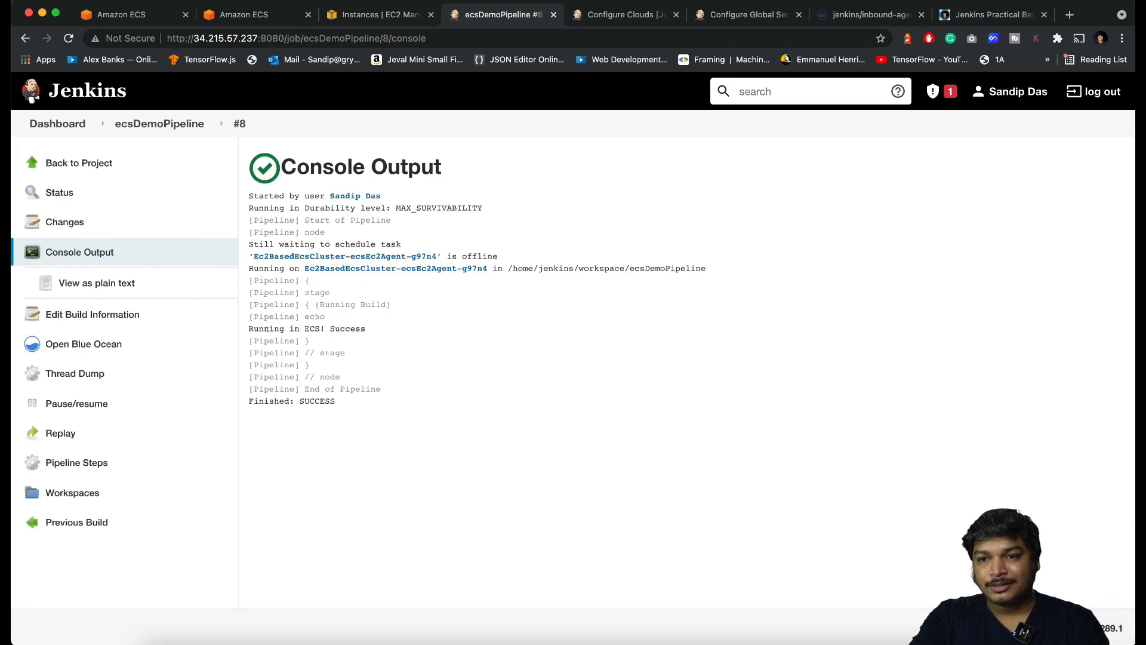
triple_click(268, 329)
drag(358, 418, 247, 192)
Step: Refresh JenkinsEc2Cluster's task list in Amazon ECS and compare it with the finished build's console output in Jenkins
click(239, 16)
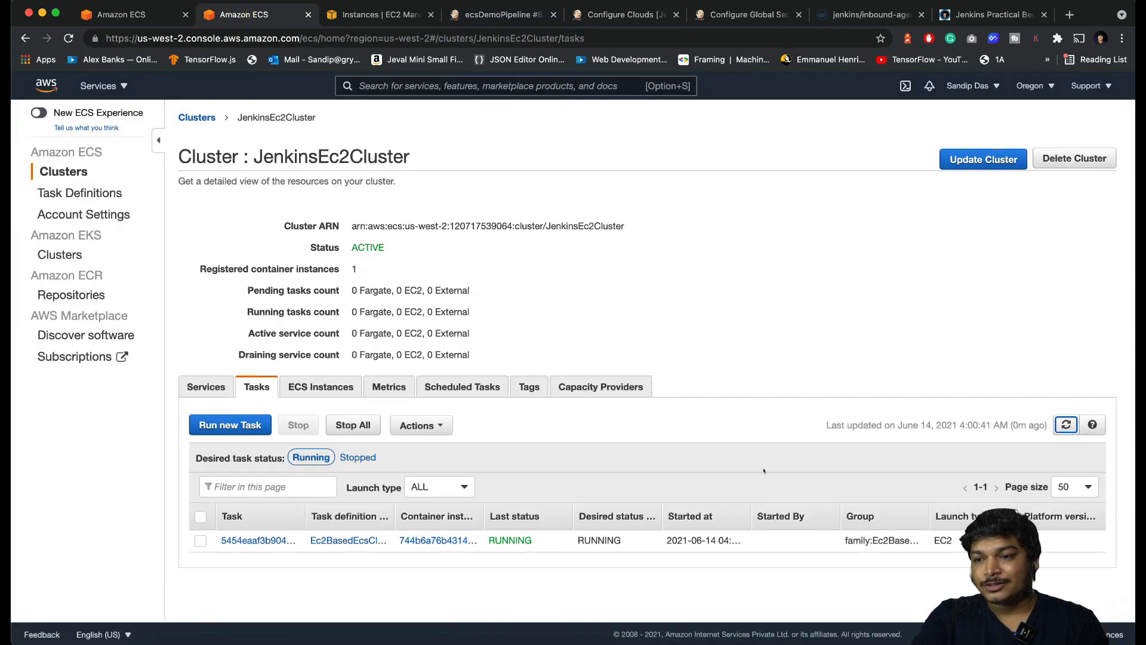
click(1066, 424)
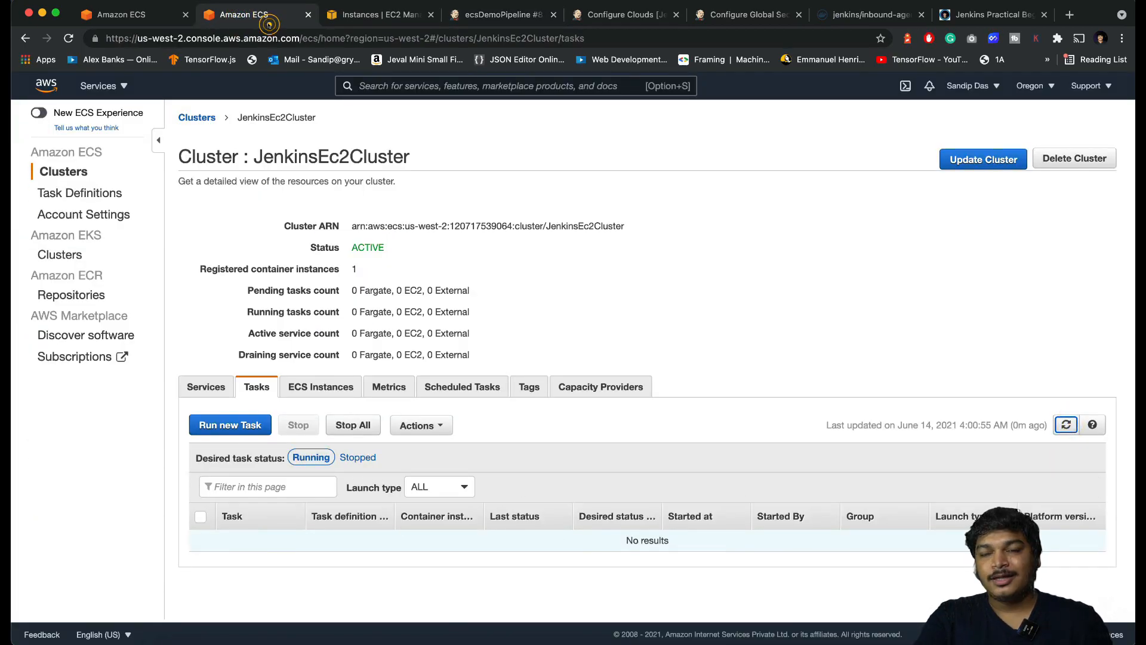
click(477, 17)
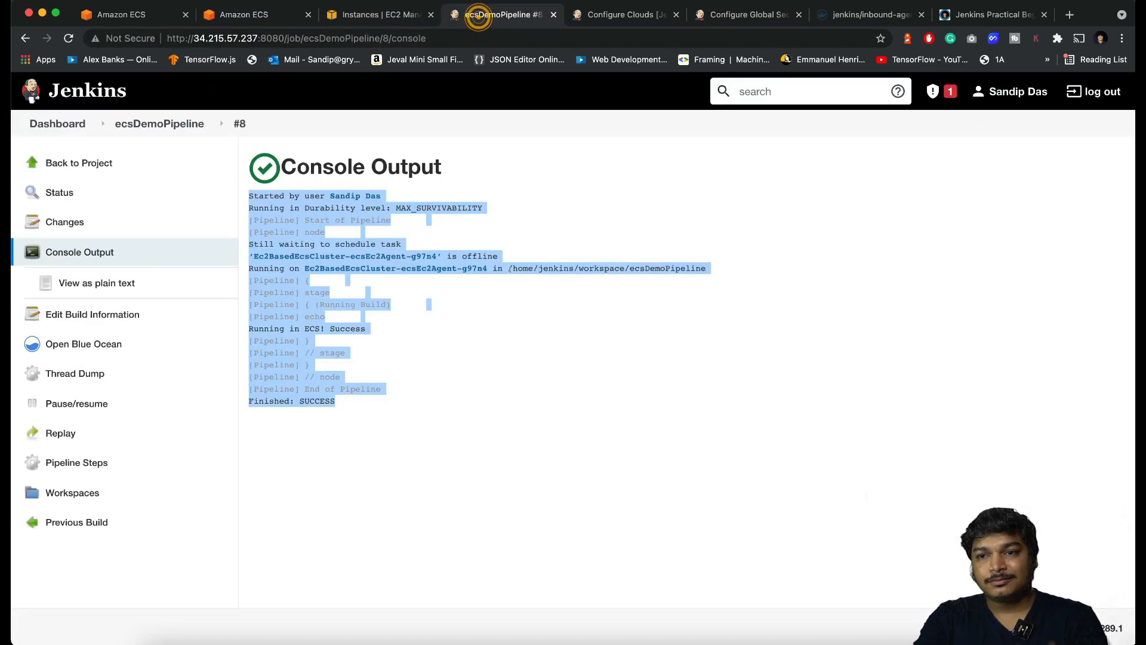
click(494, 310)
click(221, 13)
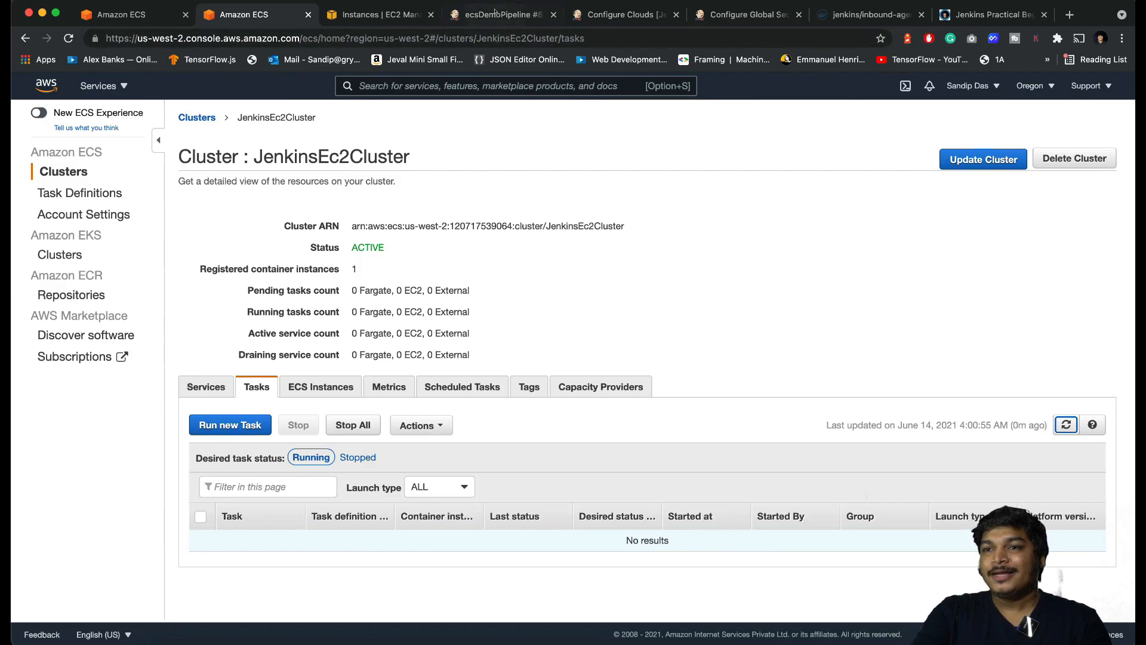
click(494, 13)
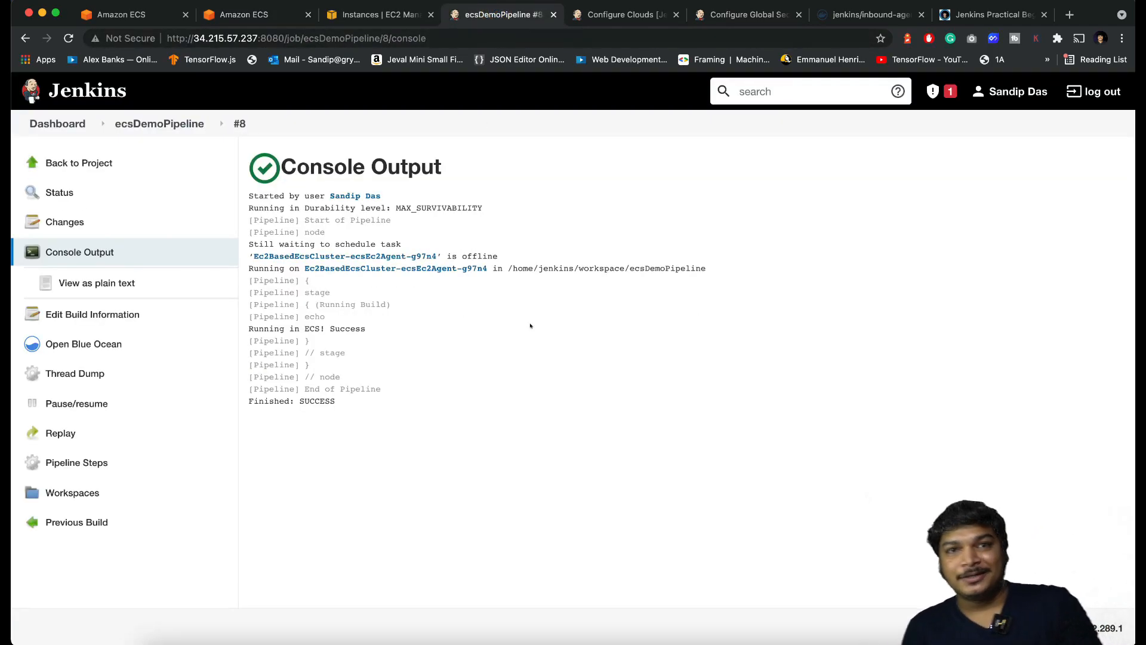